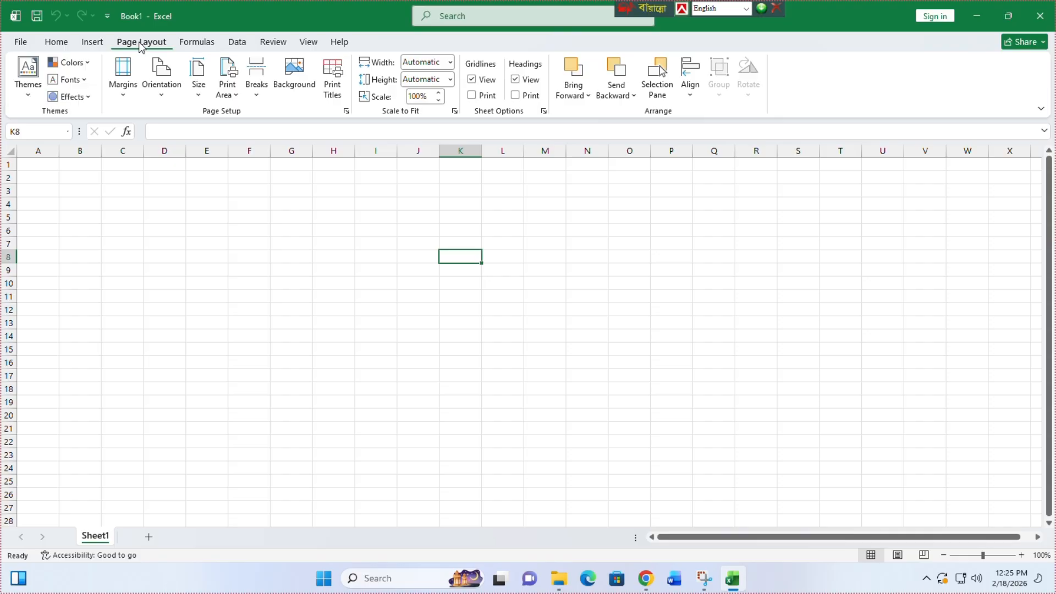
Step: Enter the column headings "Serial NO" in cell A1 and "Name" in cell B1
left_click(175, 265)
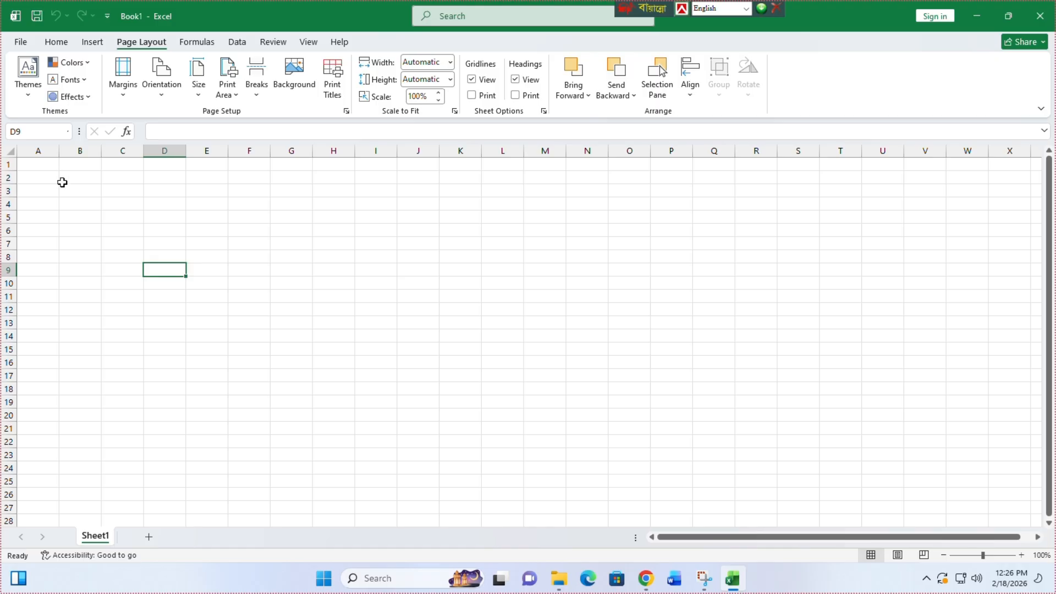
scroll(89, 243, "up", 1)
scroll(89, 243, "up", 2)
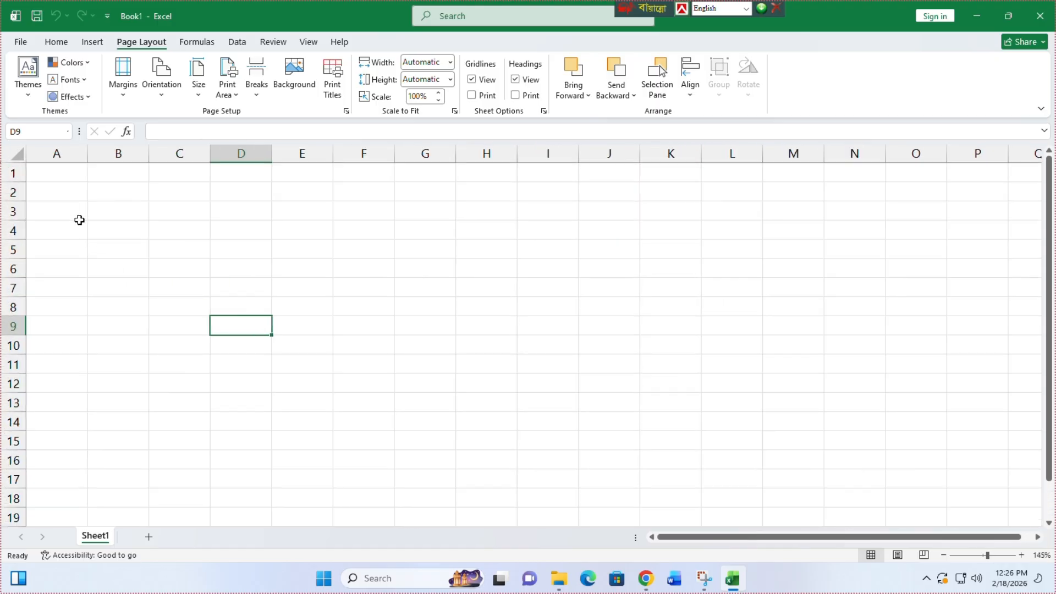
left_click(60, 175)
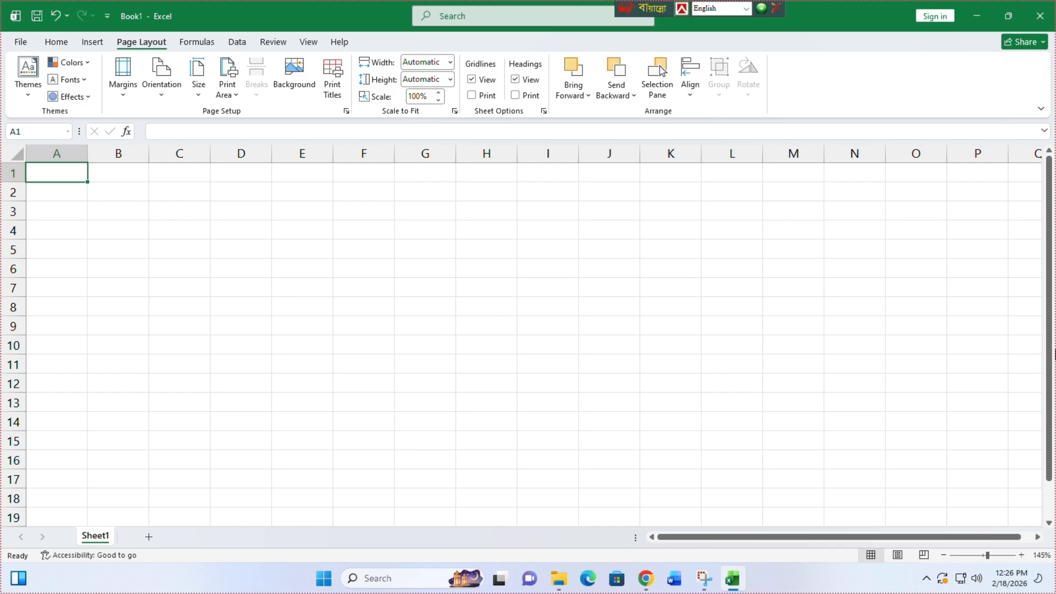
type("Serial NO")
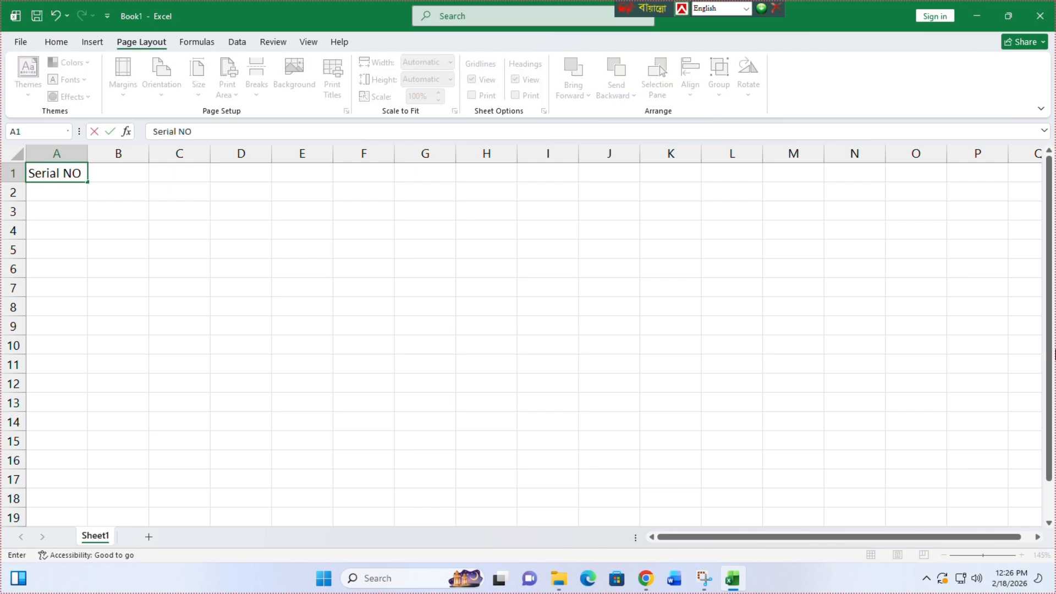
key("Tab")
key("Left")
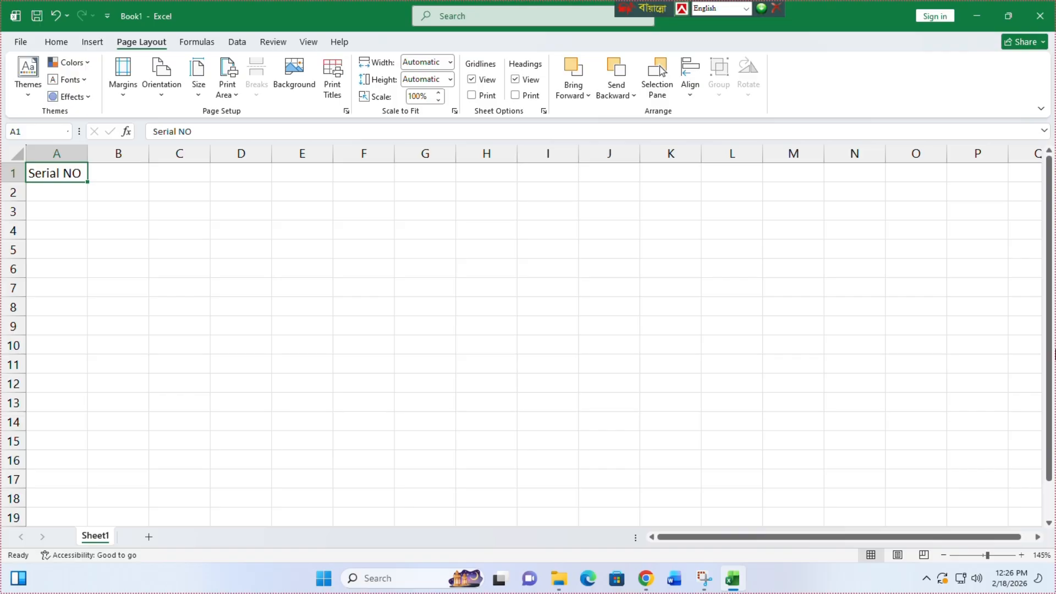
key("Right")
type("Name")
key("Tab")
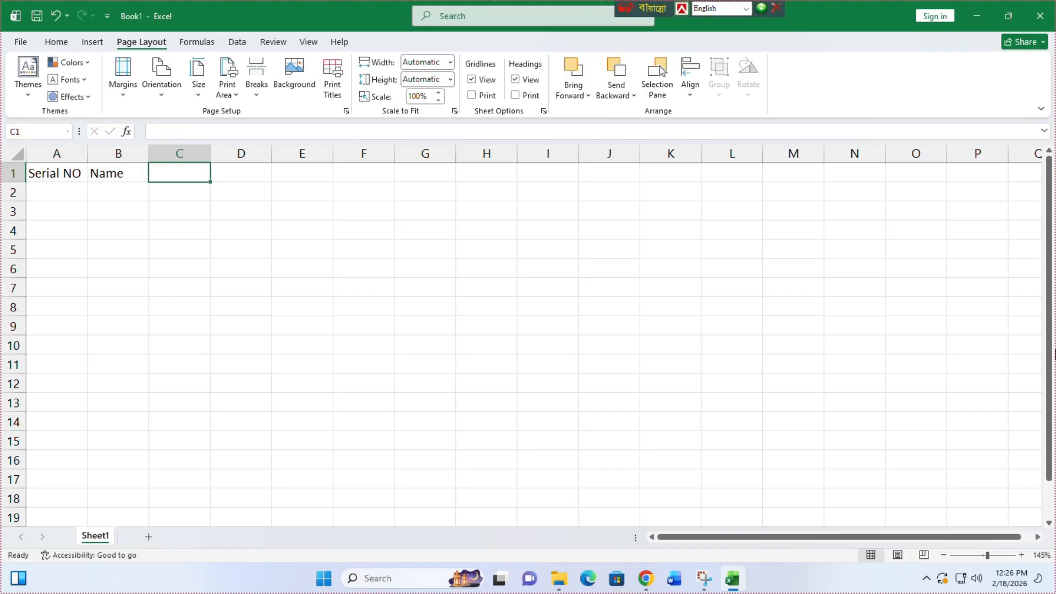
Step: Add the headings "Roll", "Subject" and "Mark" in cells C1 to E1
type("Roll")
key("Tab")
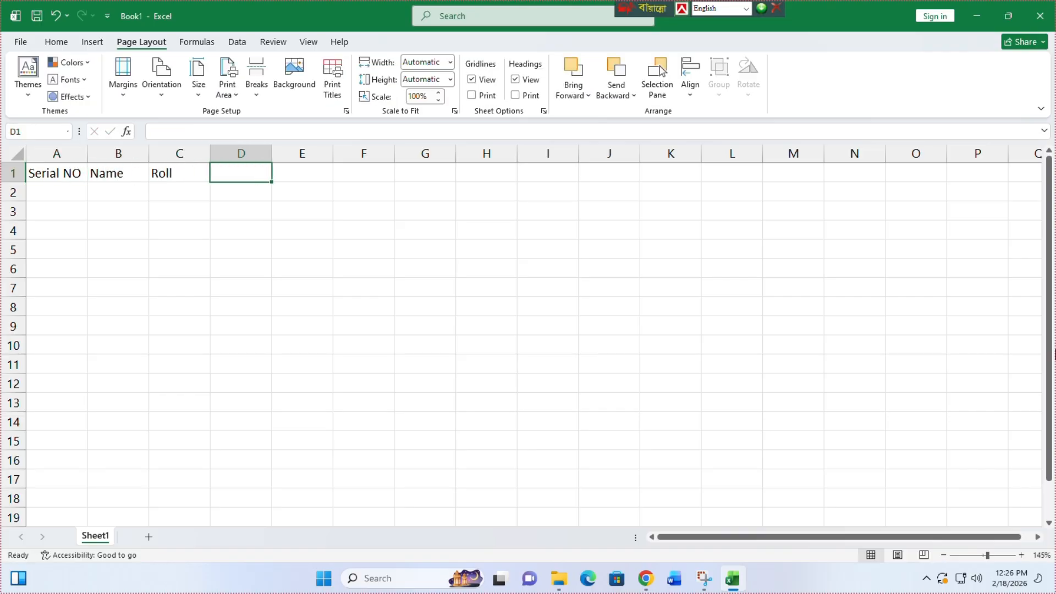
type("Sub")
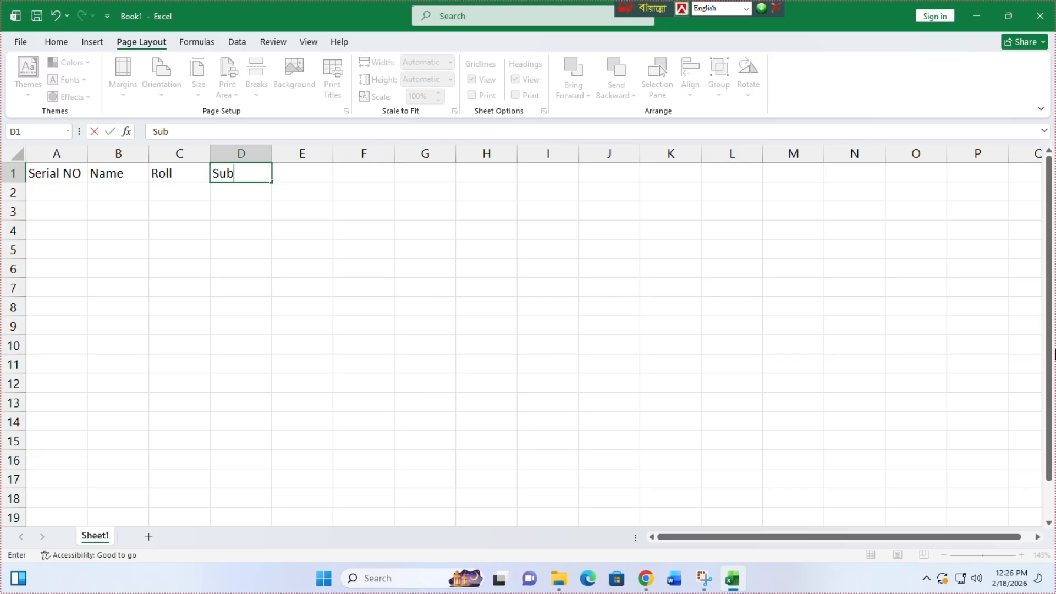
type("ject")
key("Tab")
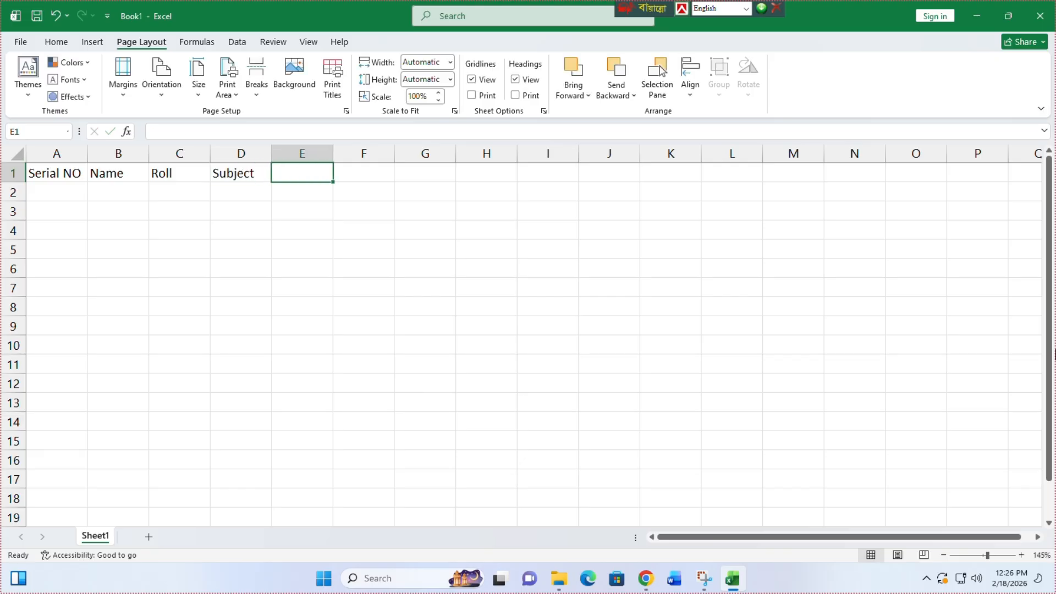
type("Mark")
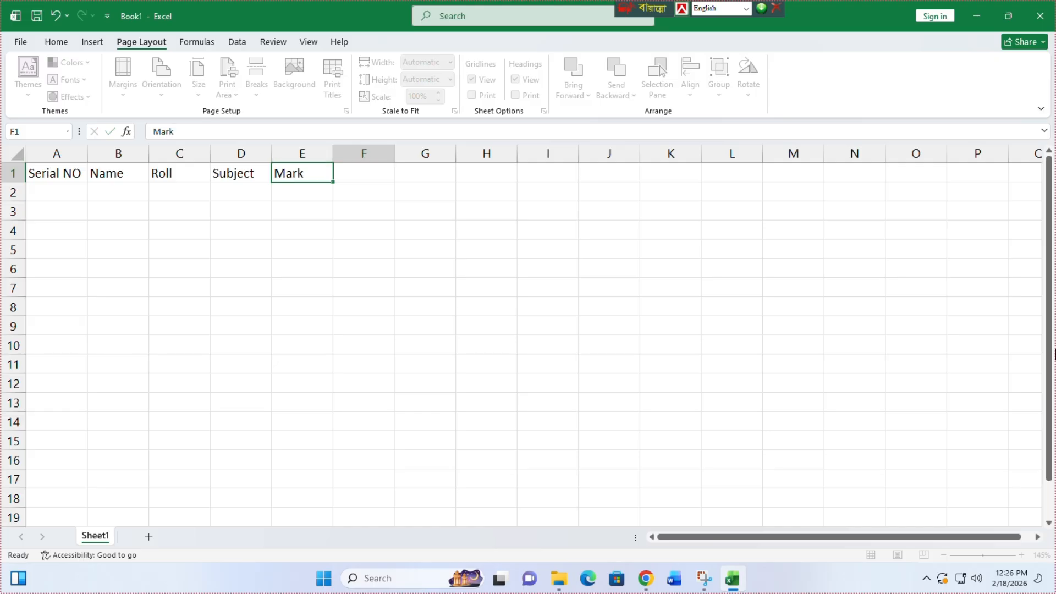
key("Tab")
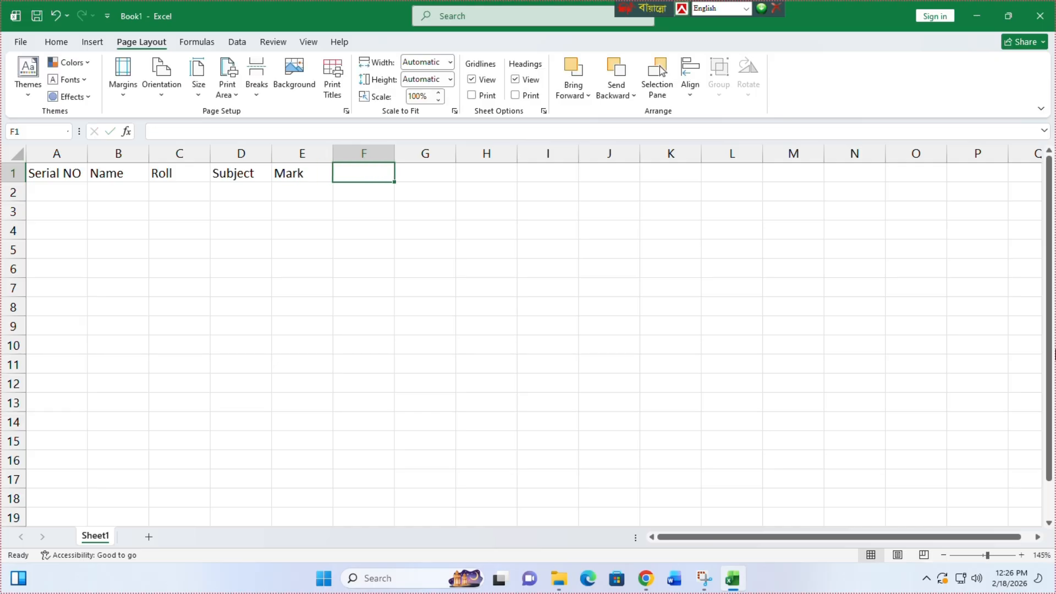
Step: Enter serial number 1 in cell A2 and the first student's name in cell B2
key("Down")
key("Left")
key("Left")
key("Left")
key("Left")
key("Left")
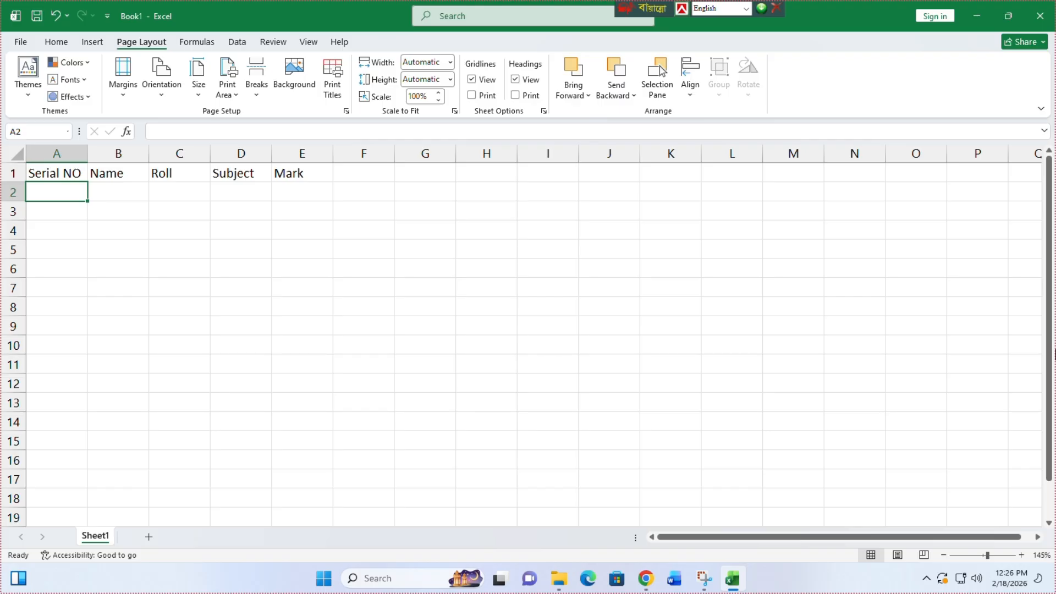
type("1")
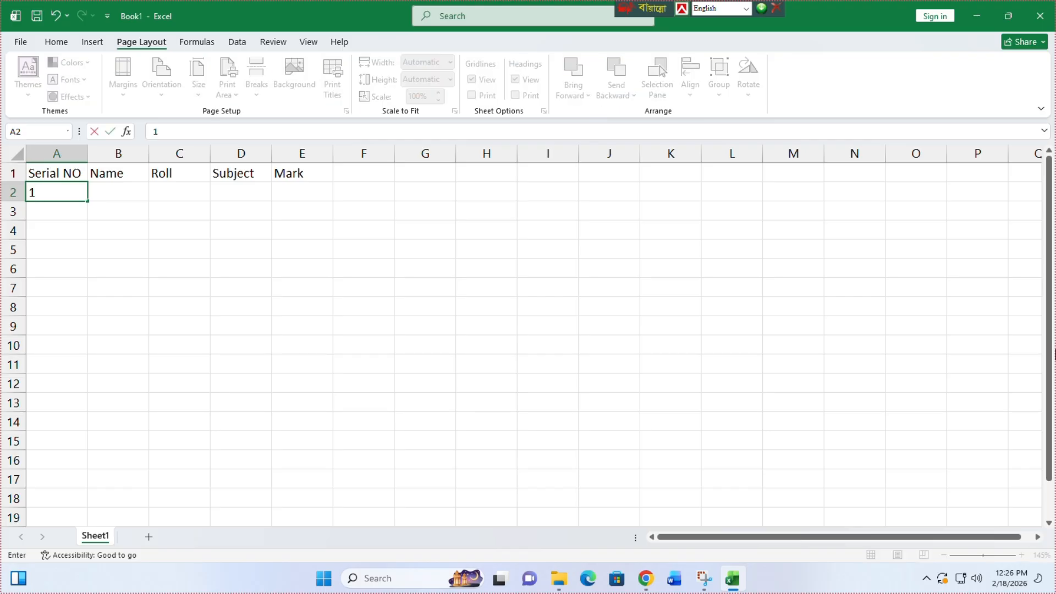
key("Tab")
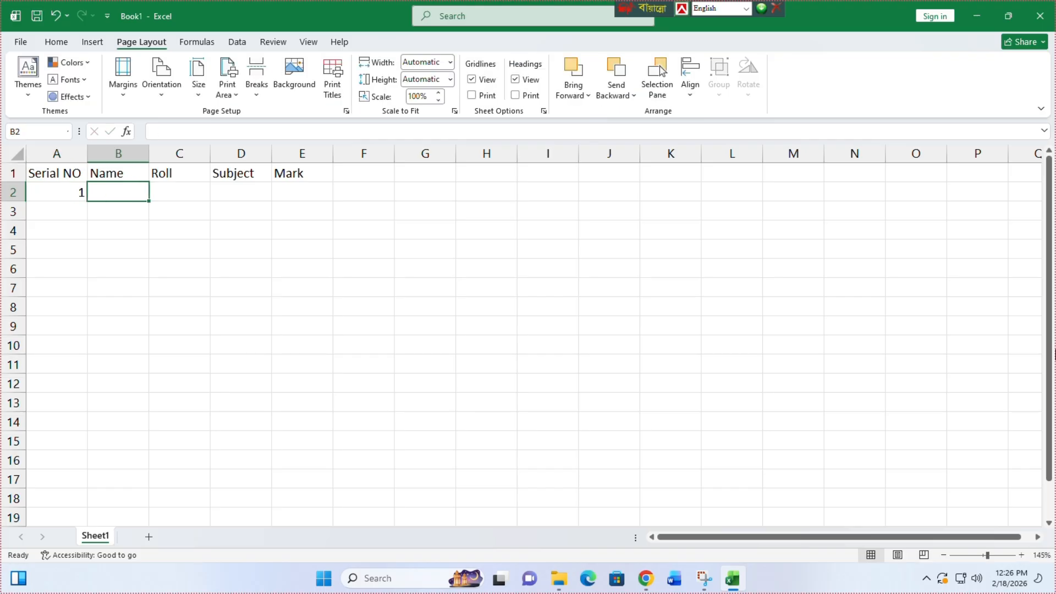
type("Kamal")
key("Tab")
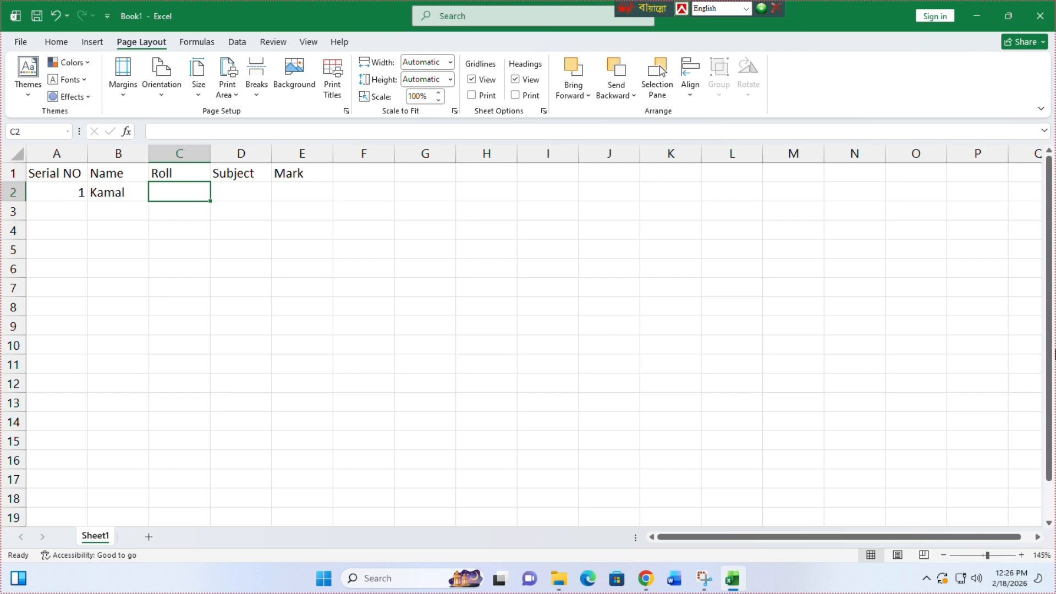
Step: Complete the first student's row with roll 101, subject "Computer" and mark 85 in cells C2 to E2
type("101")
key("Tab")
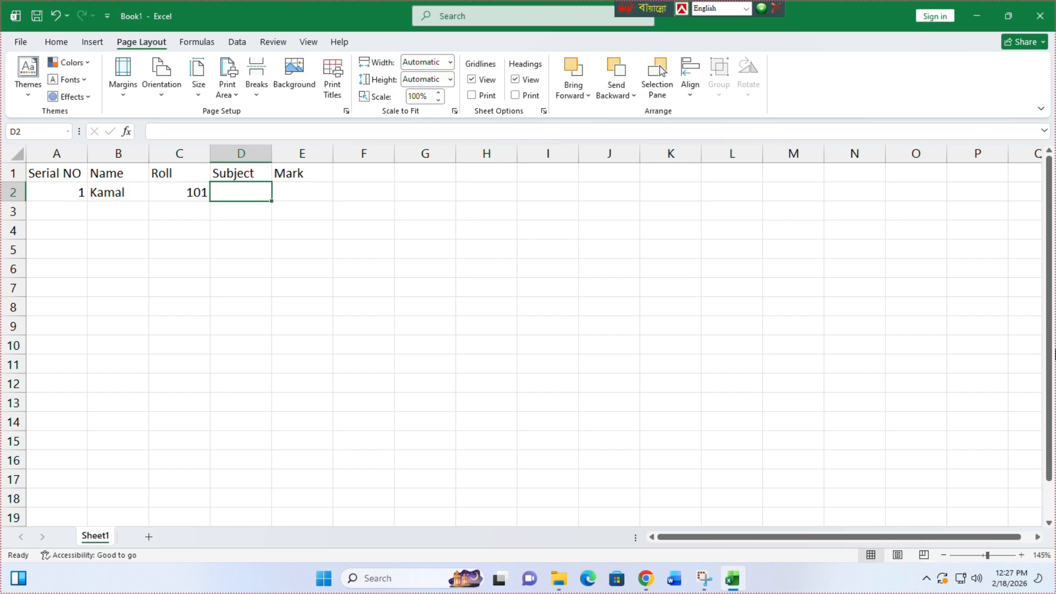
type("Co")
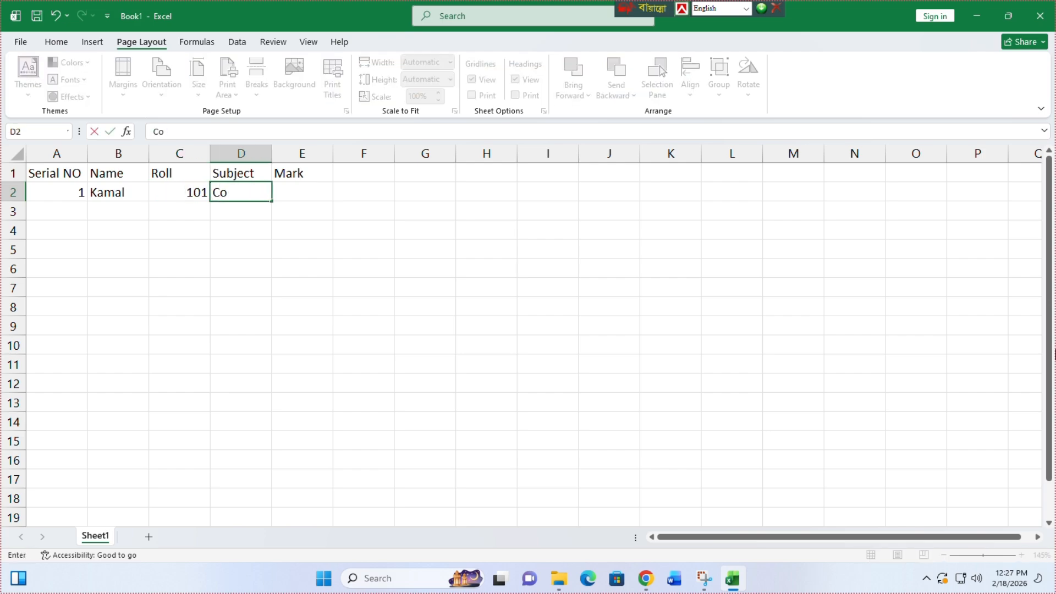
type("mputer")
key("Tab")
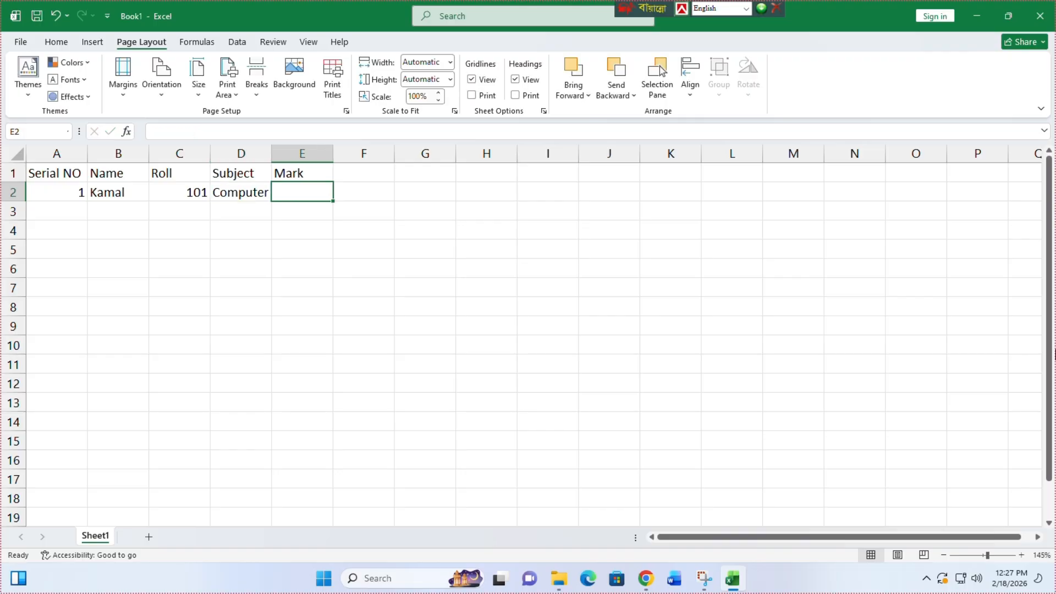
type("85")
key("Return")
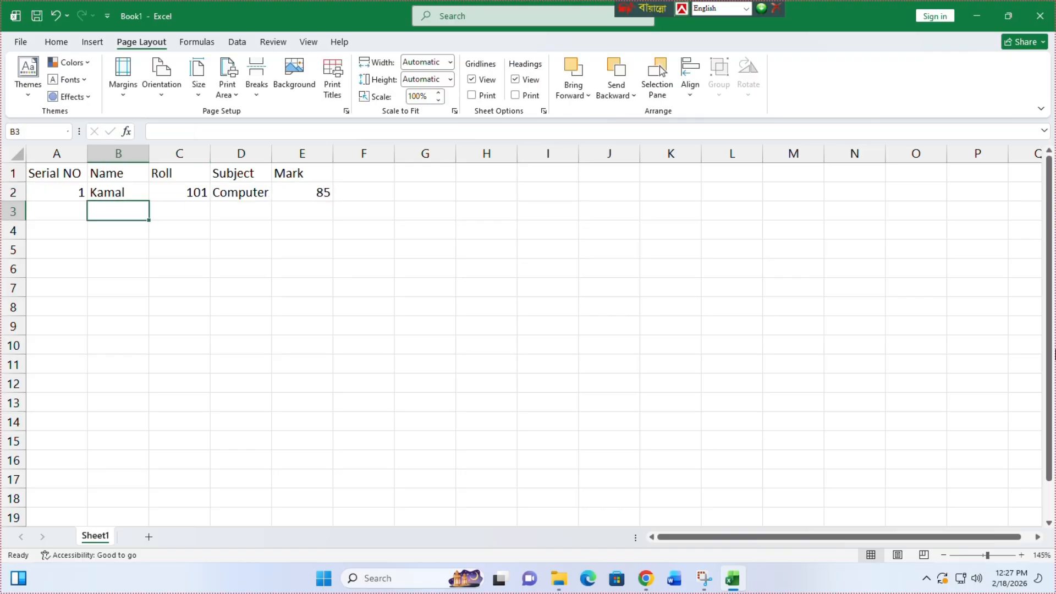
Step: Fill row 3 with serial number 2, the second student's name, roll 102, subject "Computer" and mark 65
key("Left")
type("2")
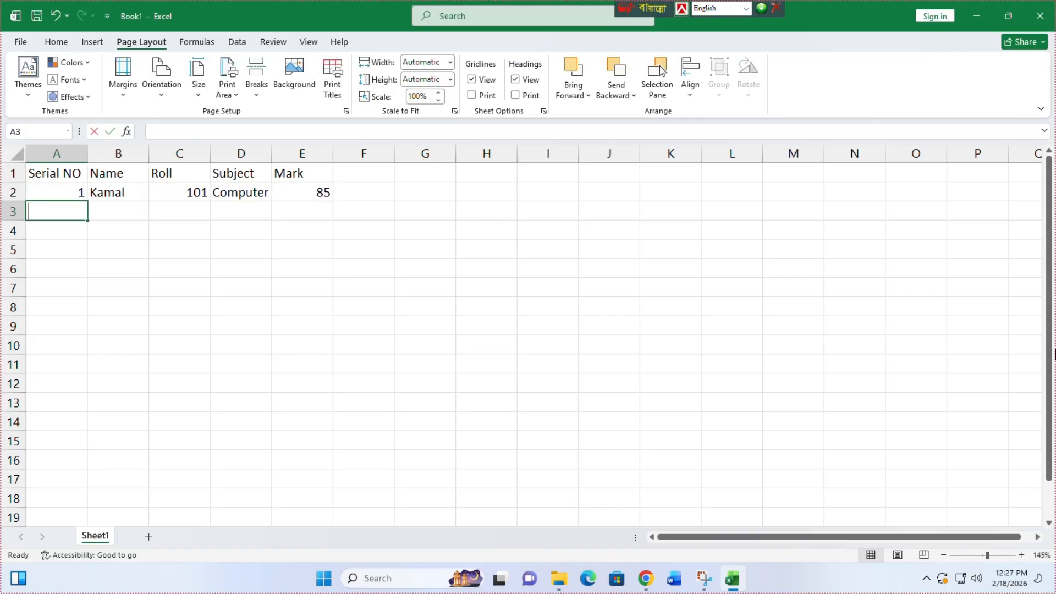
key("Tab")
type("Jamal")
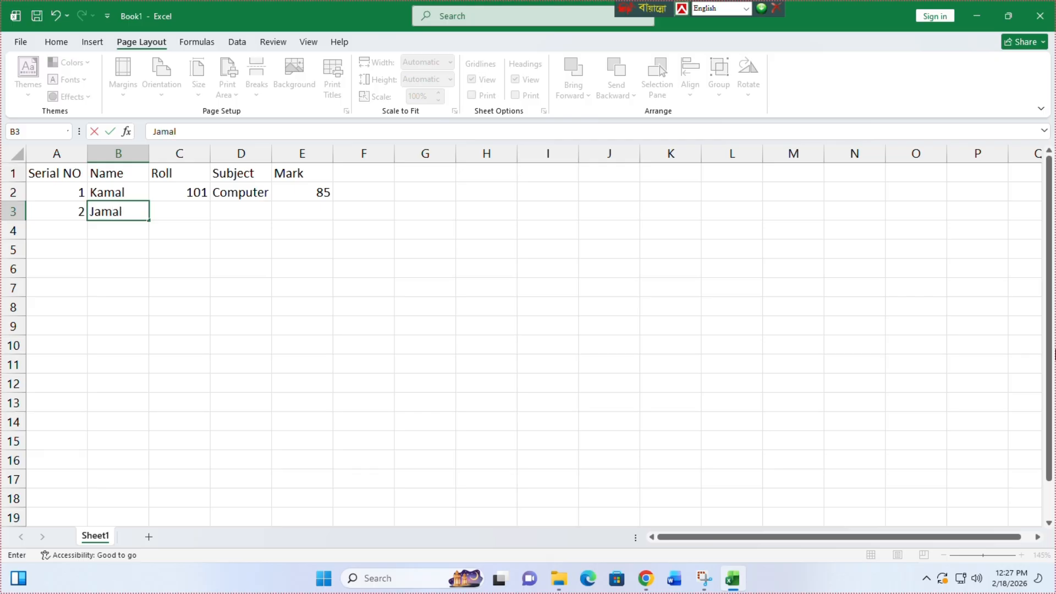
key("Tab")
type("102")
key("Tab")
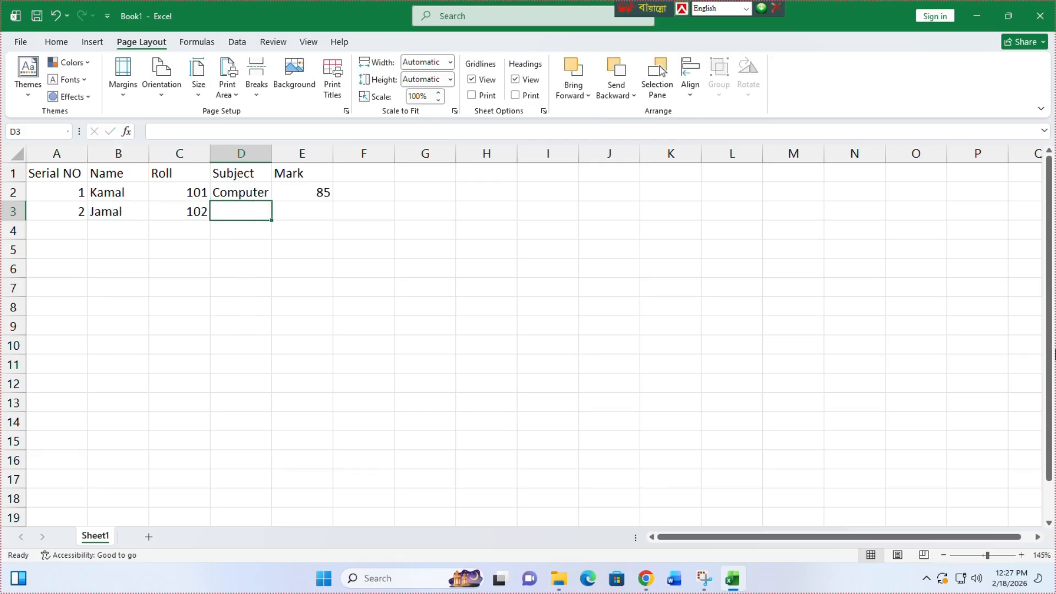
type("Computer")
key("Tab")
type("65")
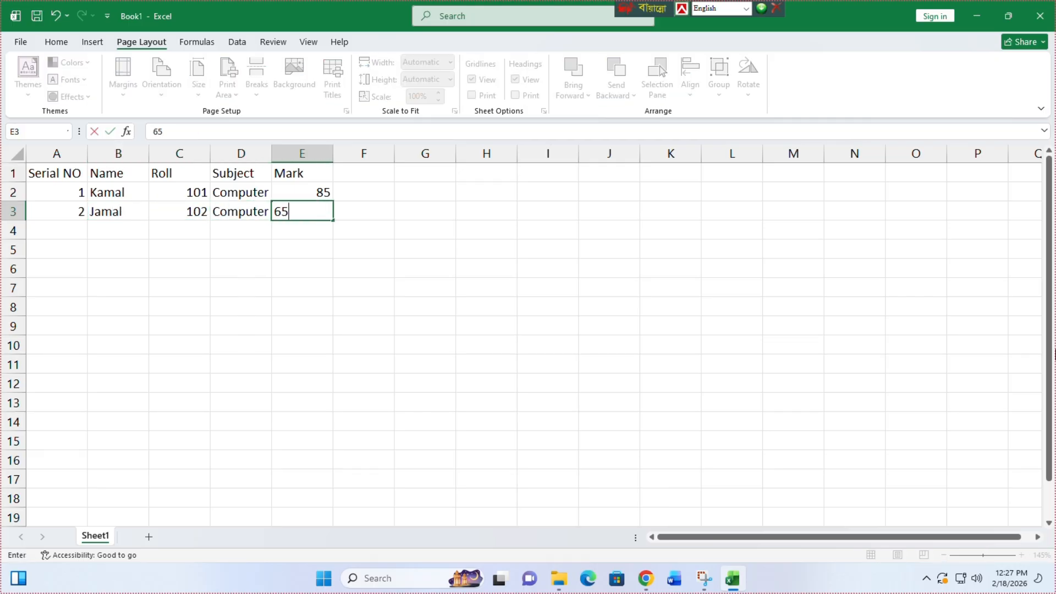
key("Return")
Step: Enter serial number 3 in cell A4 and the third student's name in cell B4
key("Left")
key("Left")
key("Left")
key("Left")
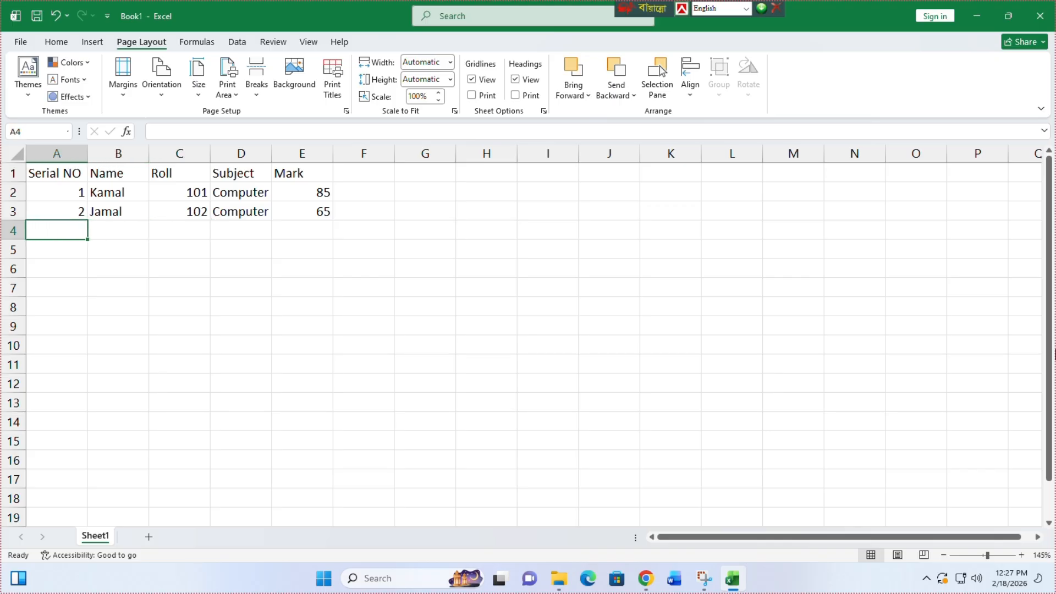
type("3")
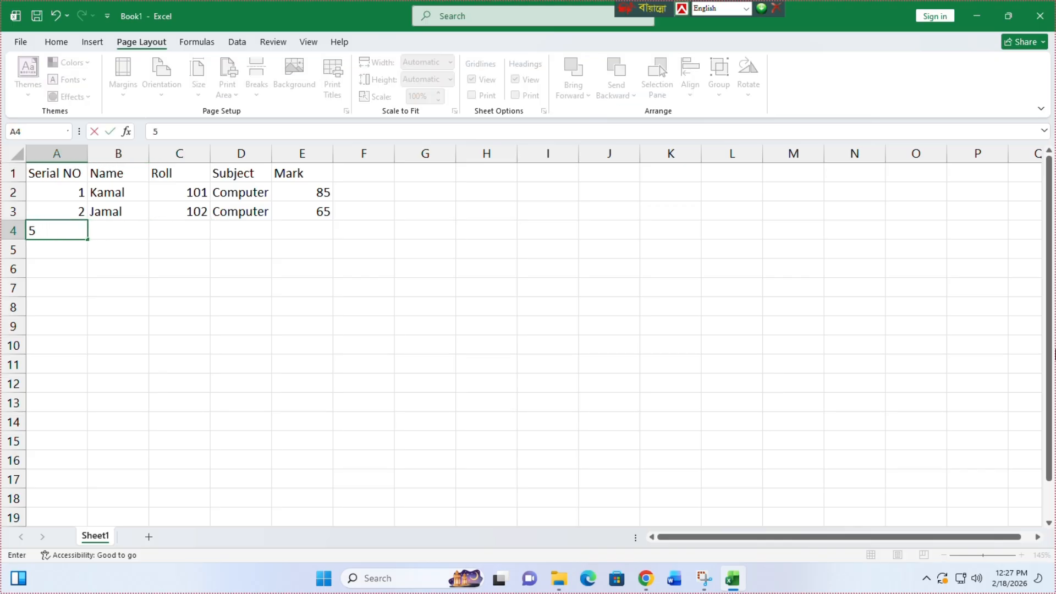
key("Tab")
key("Left")
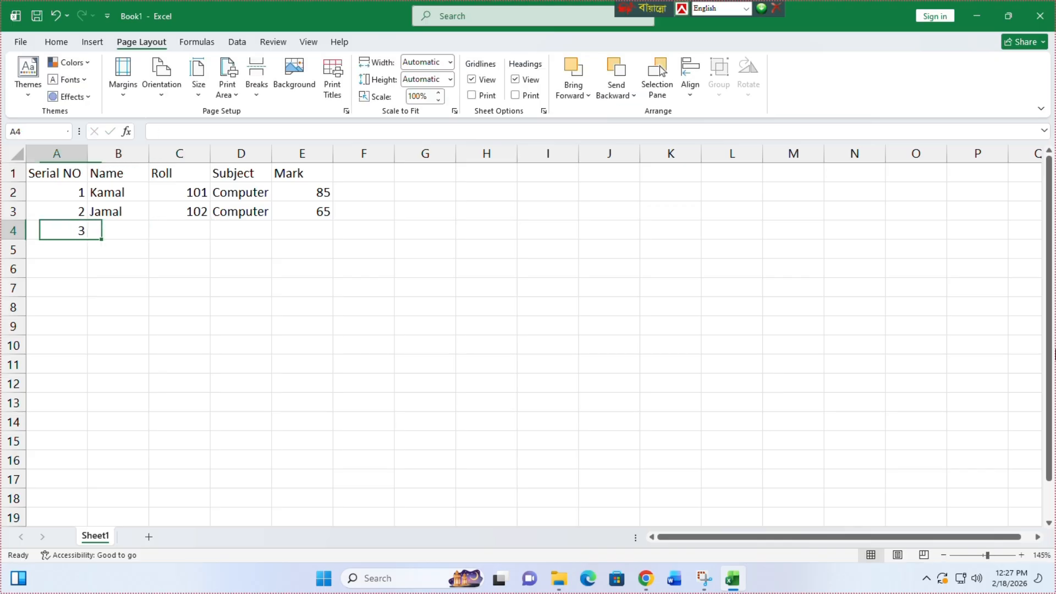
key("Right")
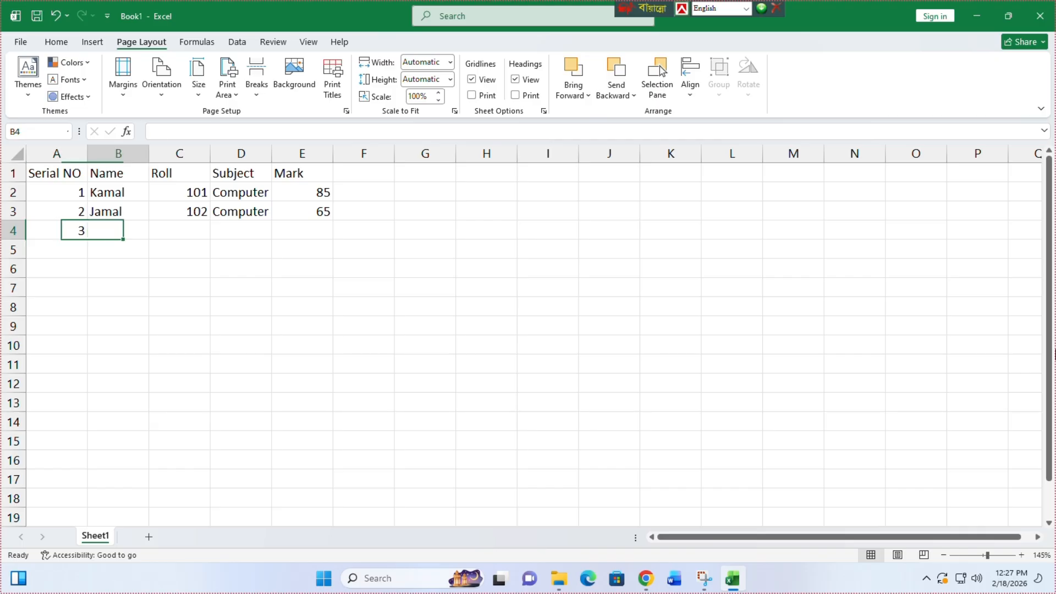
type("Rana")
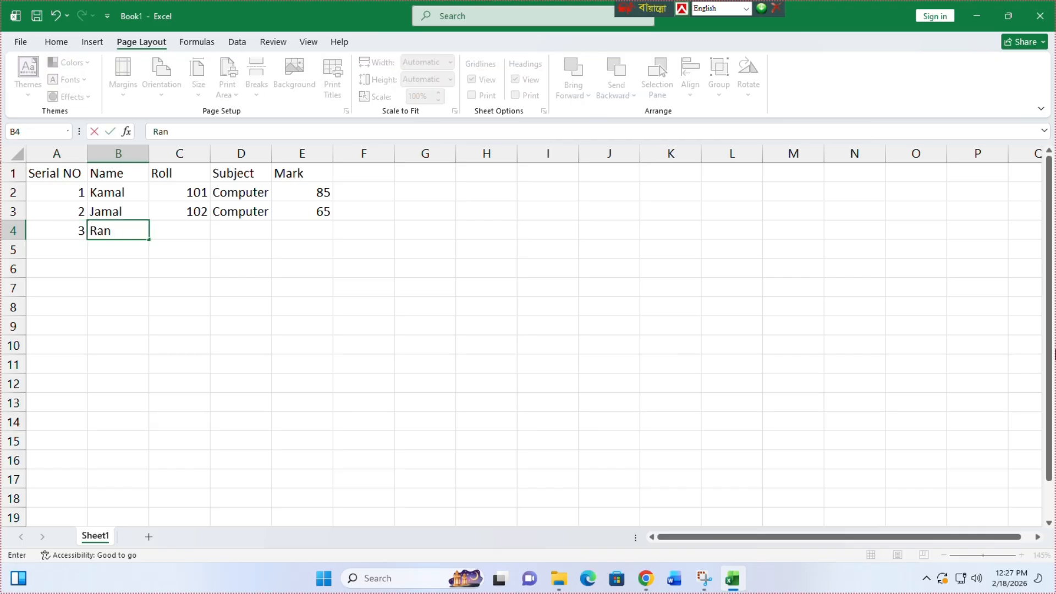
key("Tab")
Step: Complete the third student's row with roll 103, subject "Computer" and mark 87 in cells C4 to E4
type("10")
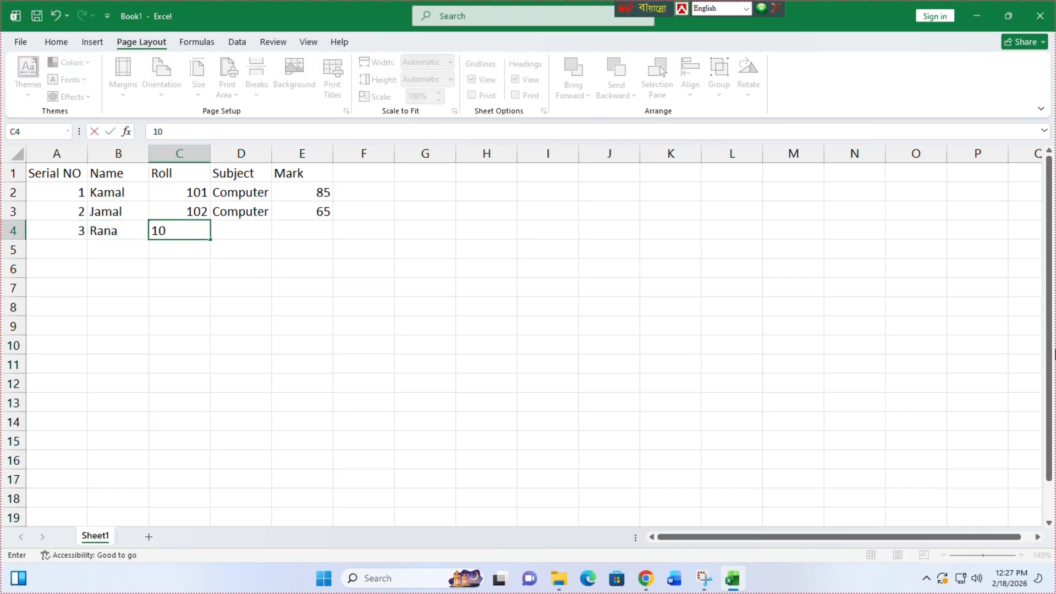
type("3")
key("Tab")
type("Computer")
key("Tab")
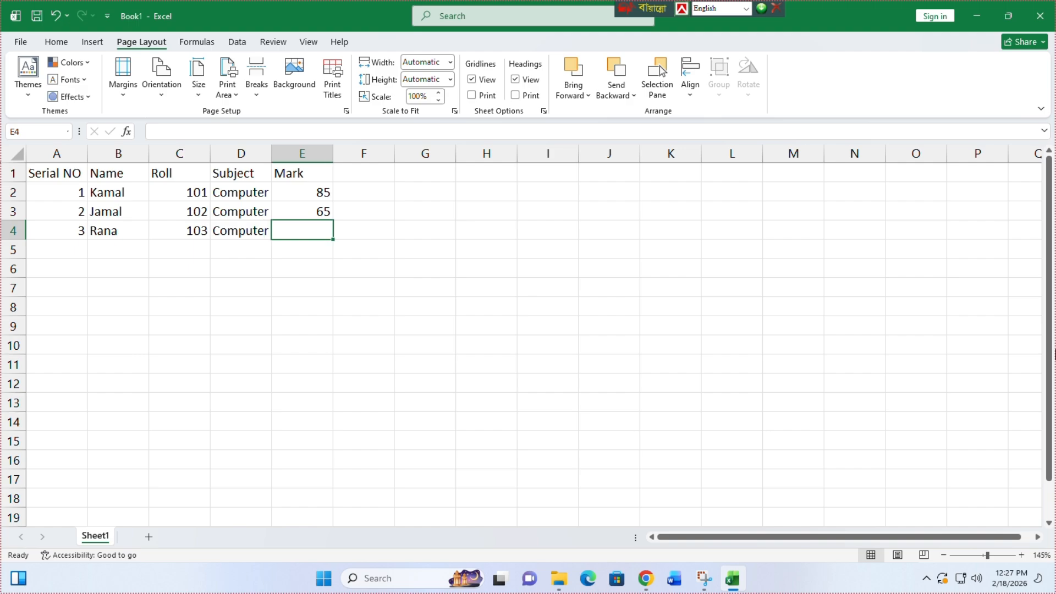
type("87")
key("Return")
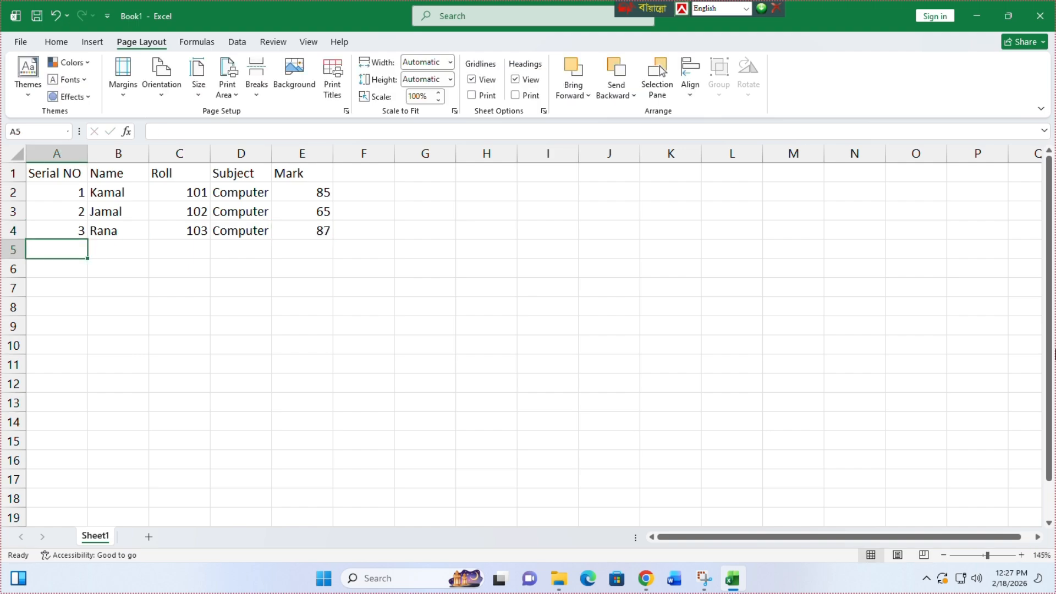
Step: Fill row 5 with serial number 4, the fourth student's name, roll 104, subject "Computer" and mark 45
type("4")
key("Tab")
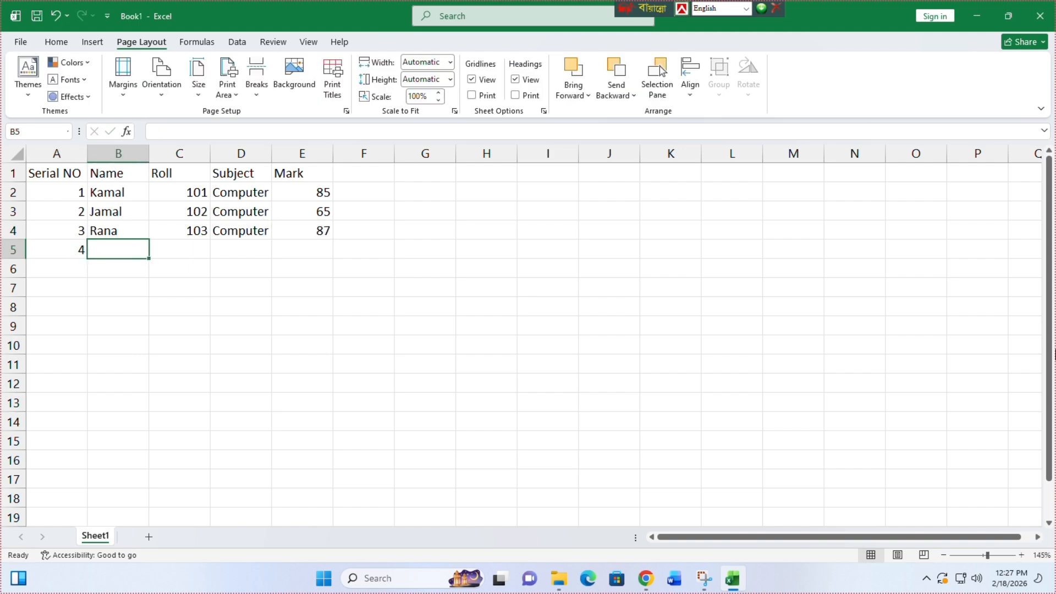
type("Salma")
key("Tab")
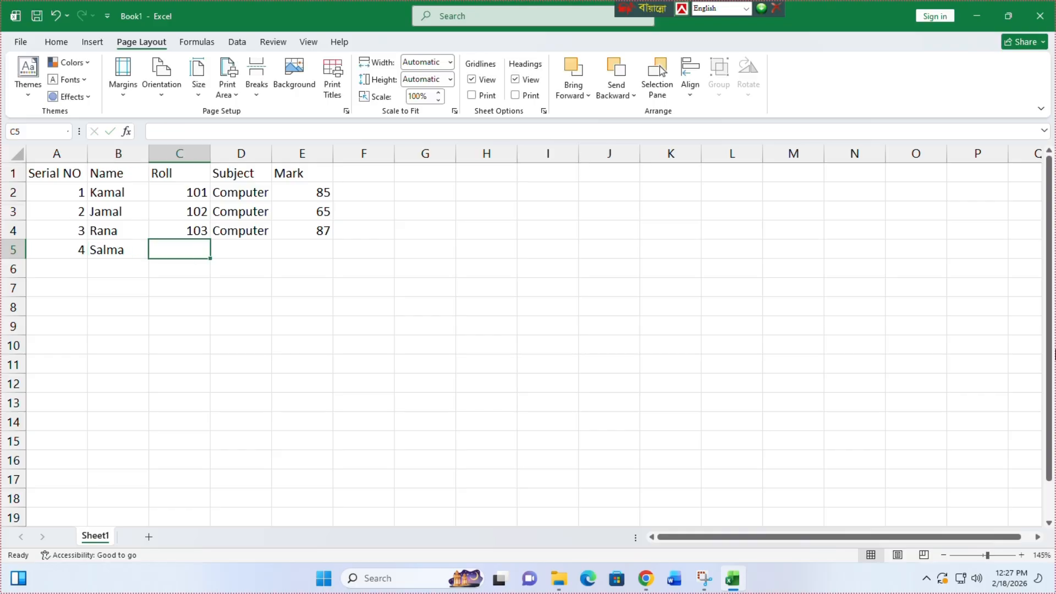
type("104")
key("Tab")
type("C")
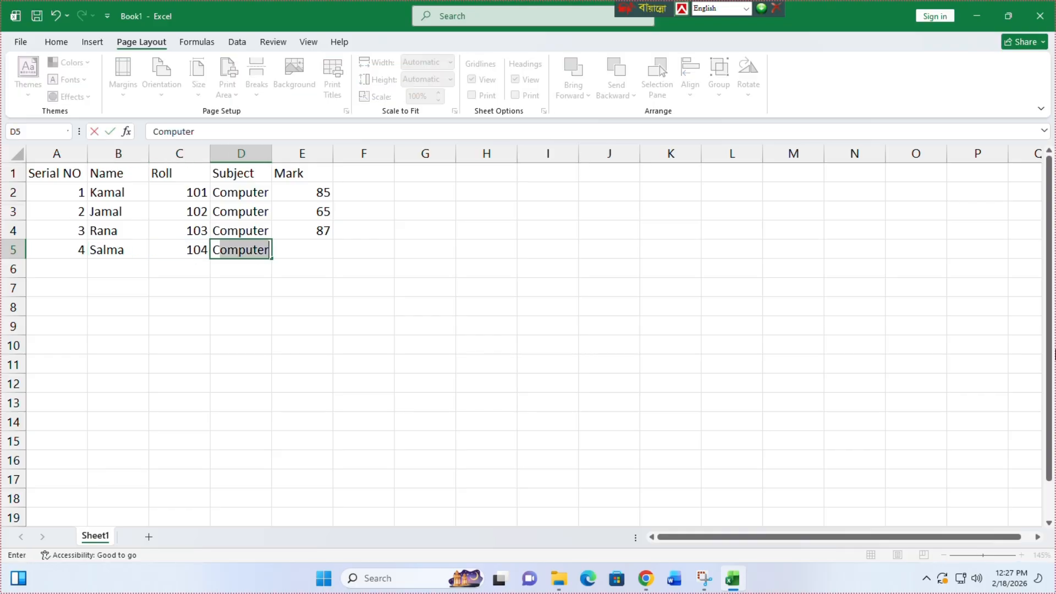
key("Tab")
type("45")
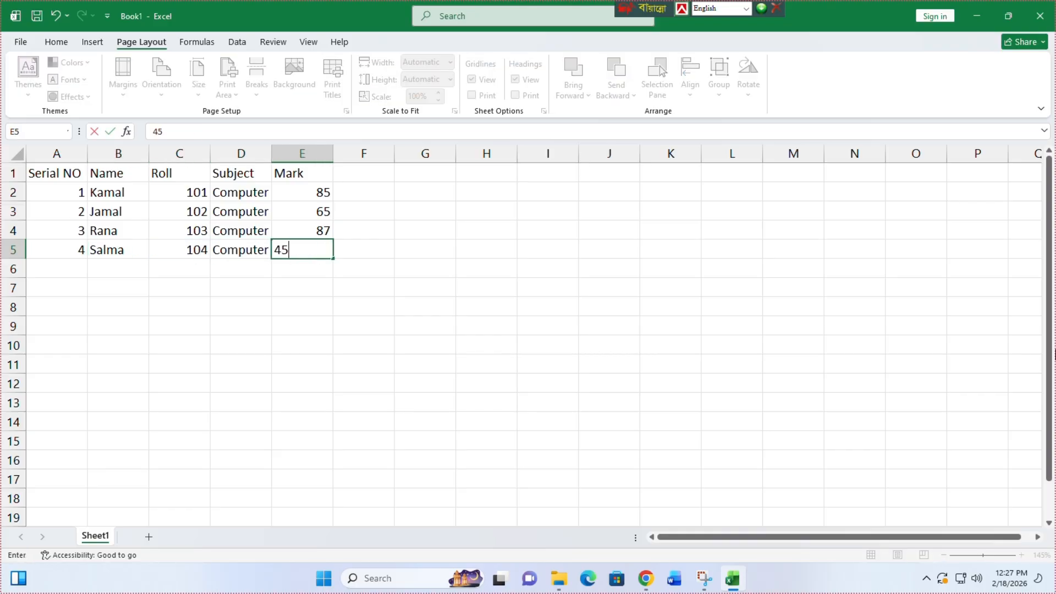
key("Return")
Step: Fill row 6 with serial number 5, the fifth student's name, roll 105, subject "Computer" and mark 95
type("5")
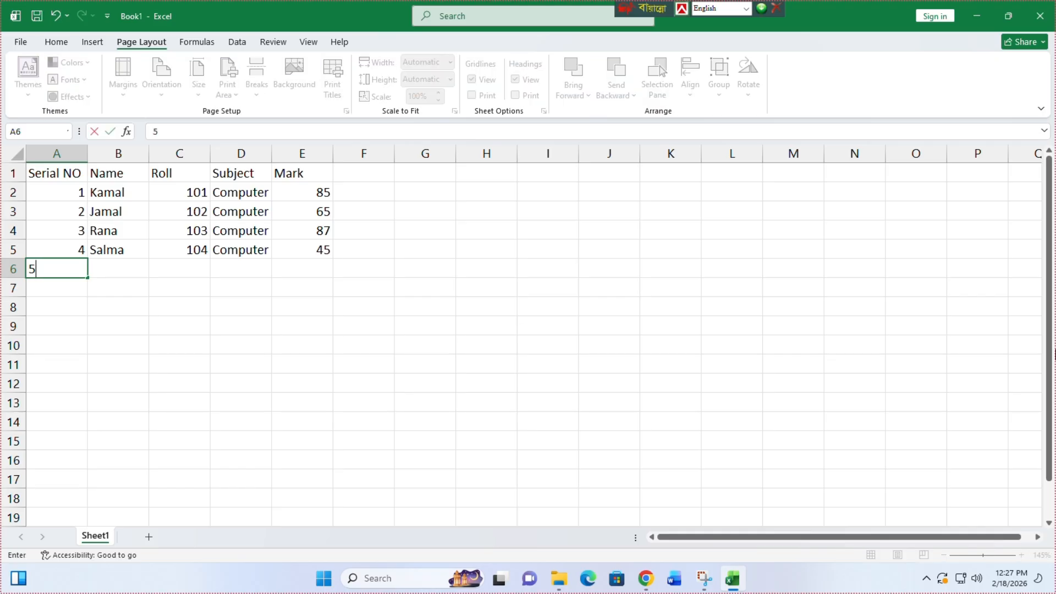
key("Tab")
type("Malak")
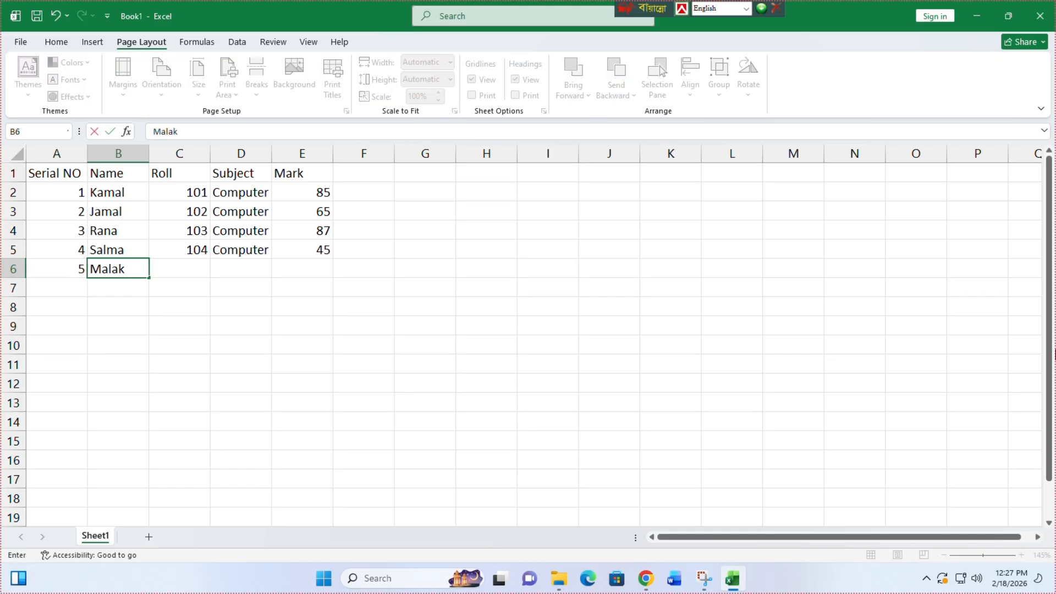
key("Tab")
type("105")
key("Tab")
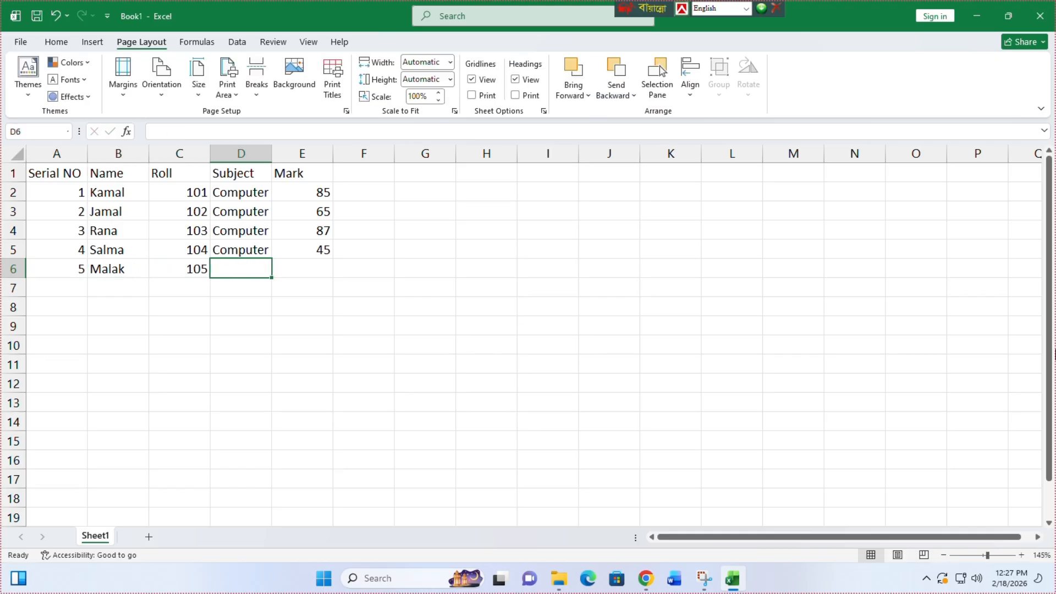
type("Computer")
key("Tab")
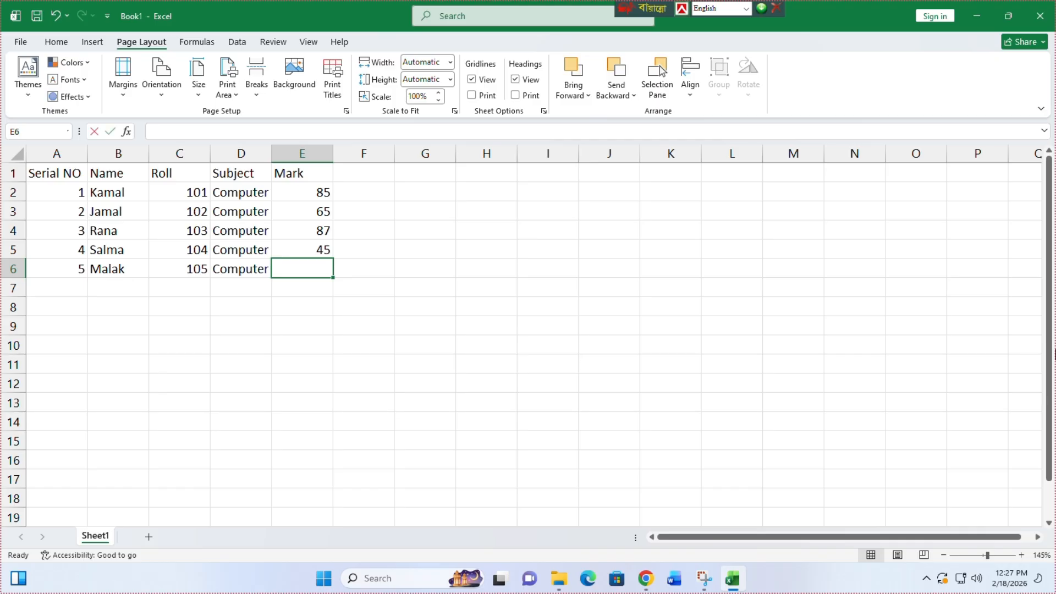
type("95")
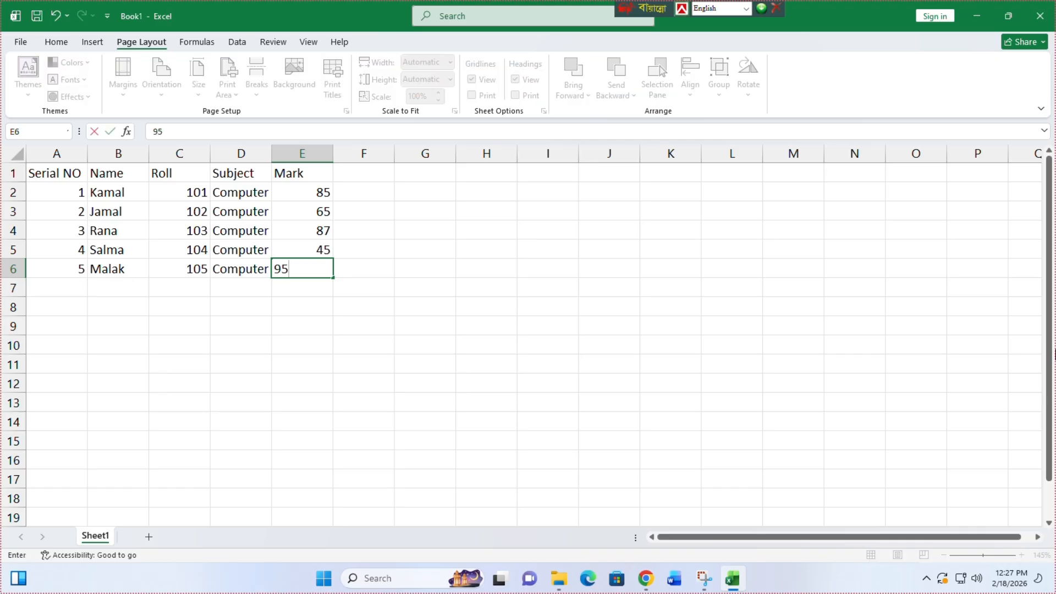
key("Return")
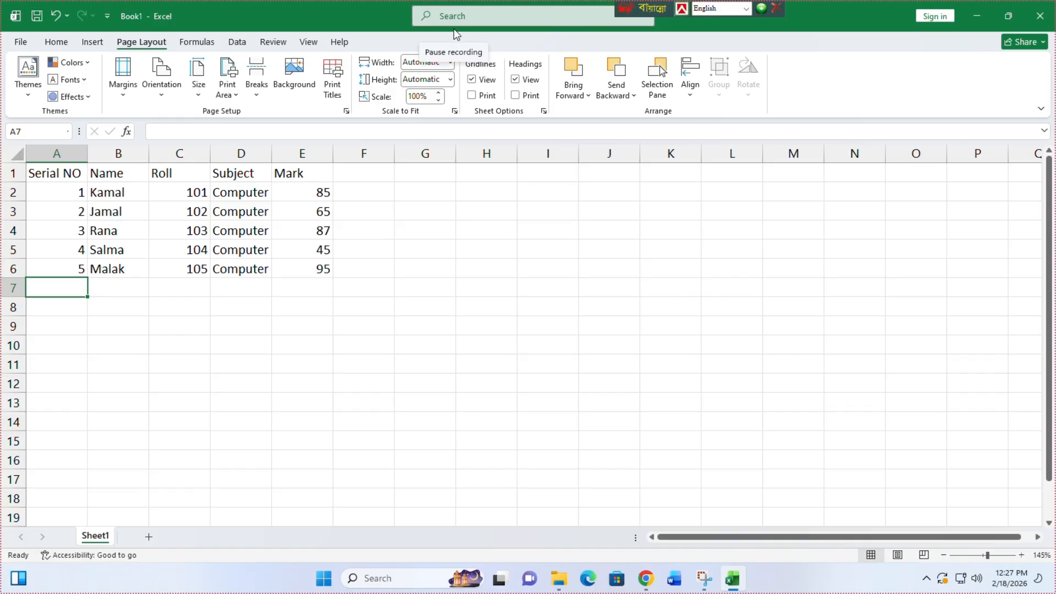
left_click(458, 30)
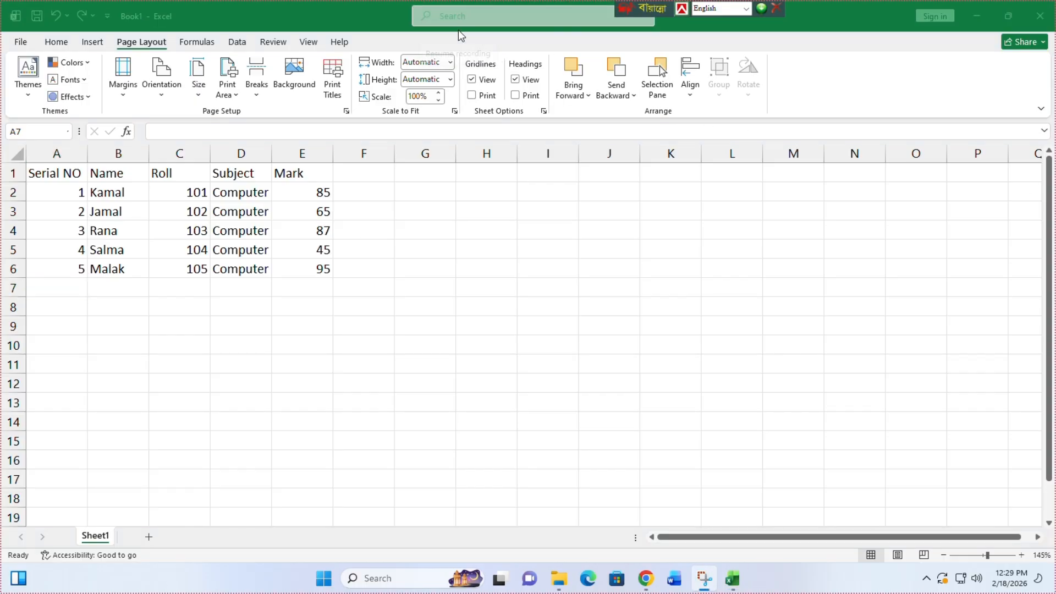
Step: Switch to Page Layout view and examine how far columns A to I and their rows extend on the first page
left_click(898, 555)
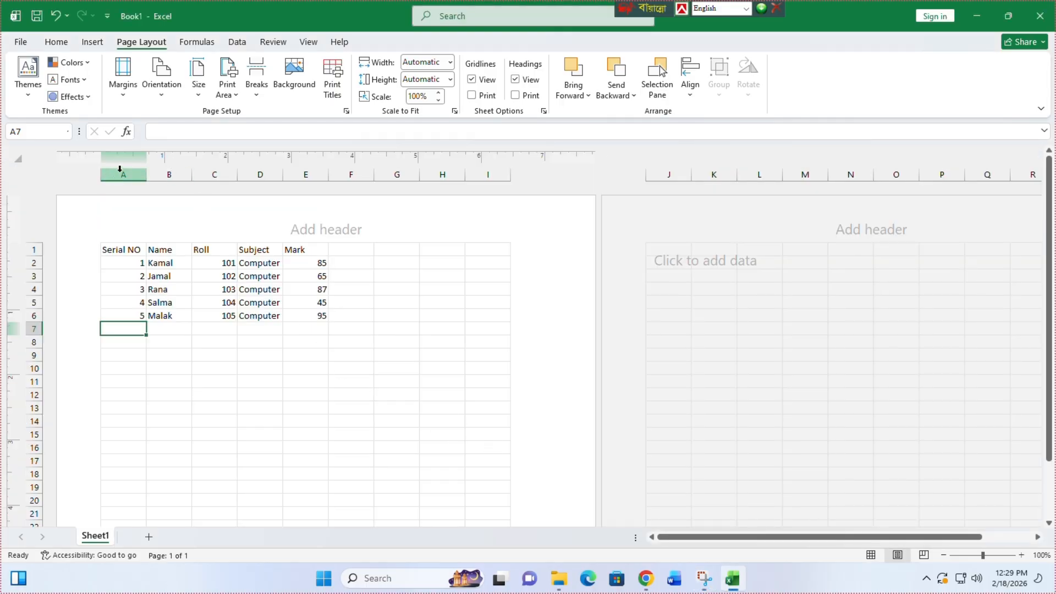
left_click_drag(120, 170, 485, 199)
scroll(421, 341, "down", 8)
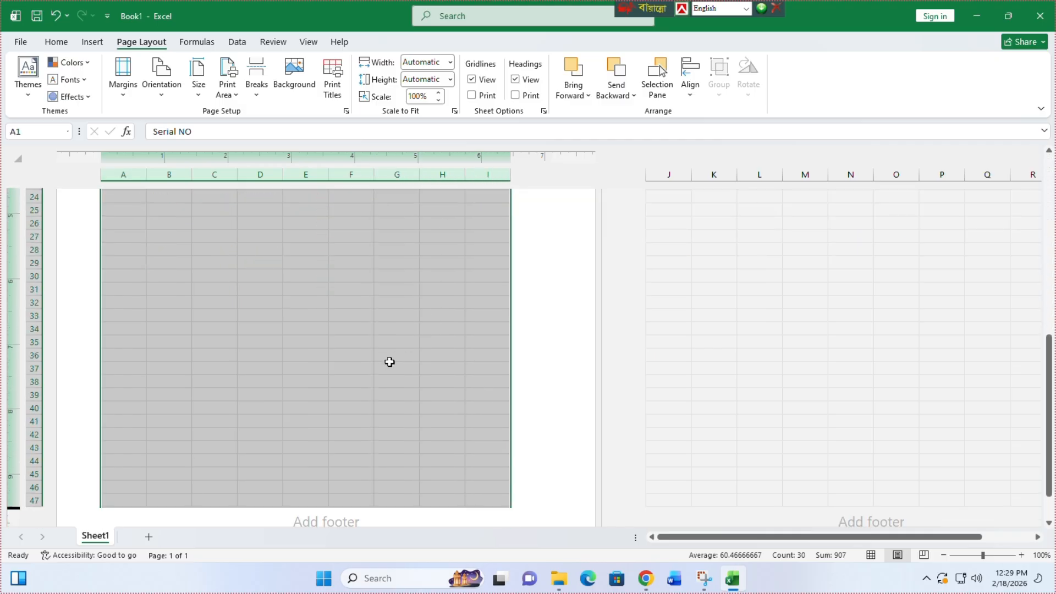
scroll(389, 361, "down", 2)
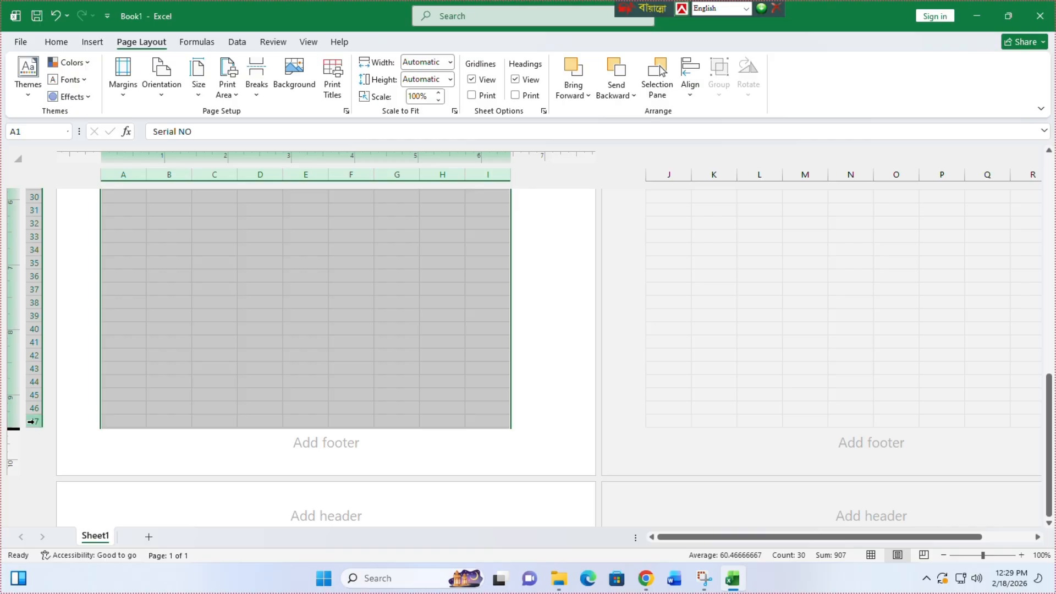
scroll(225, 365, "up", 7)
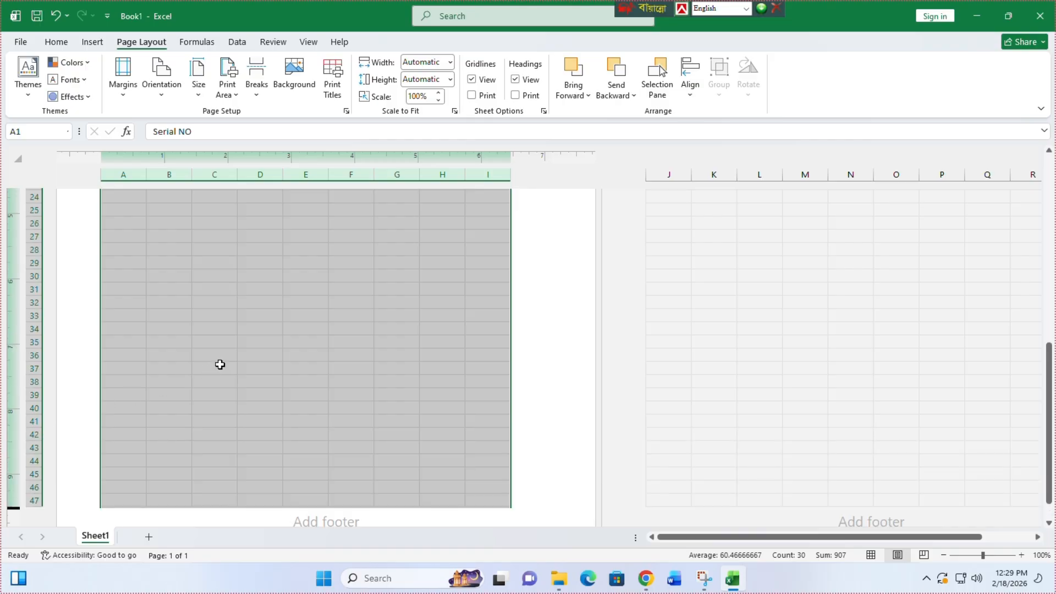
scroll(237, 369, "up", 3)
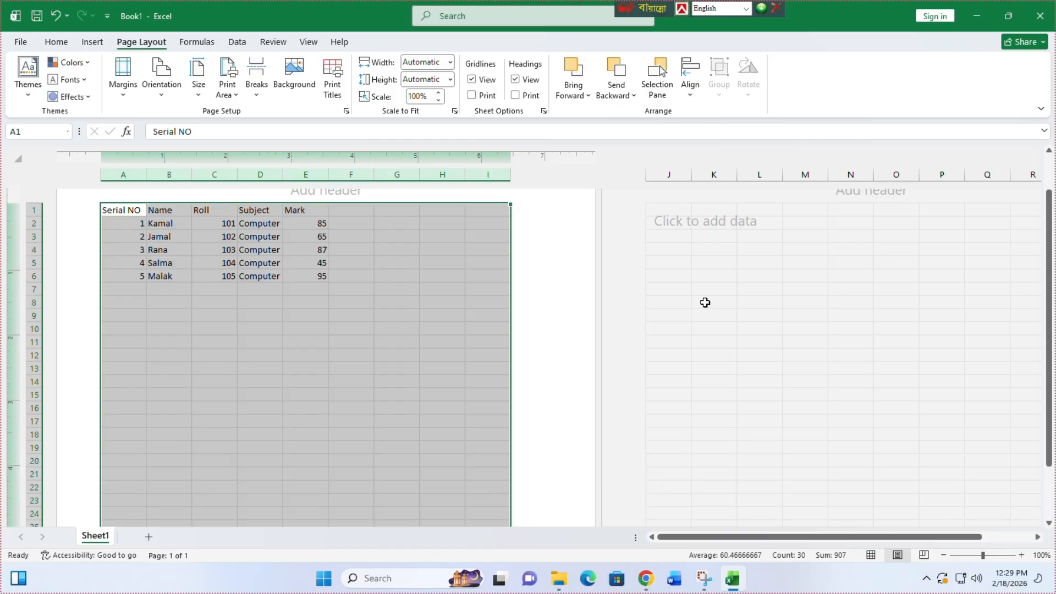
scroll(377, 375, "down", 3)
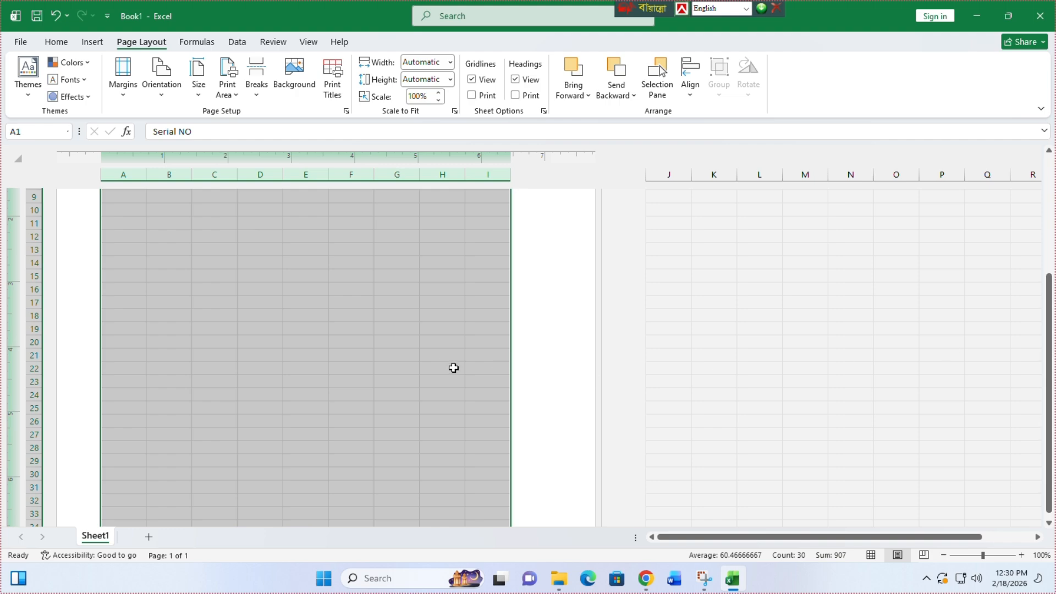
scroll(515, 350, "down", 6)
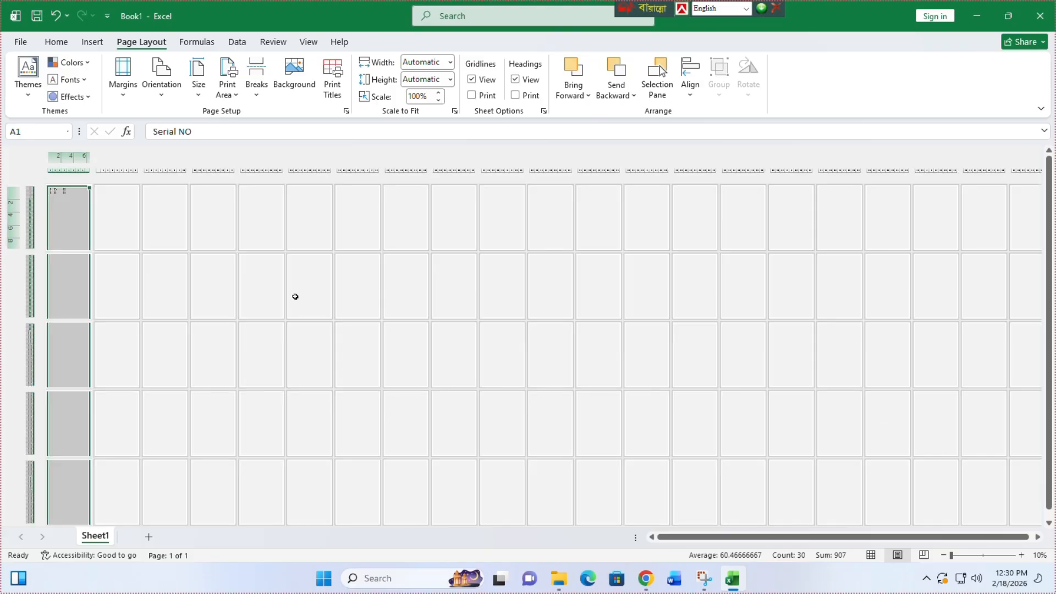
scroll(279, 297, "up", 6)
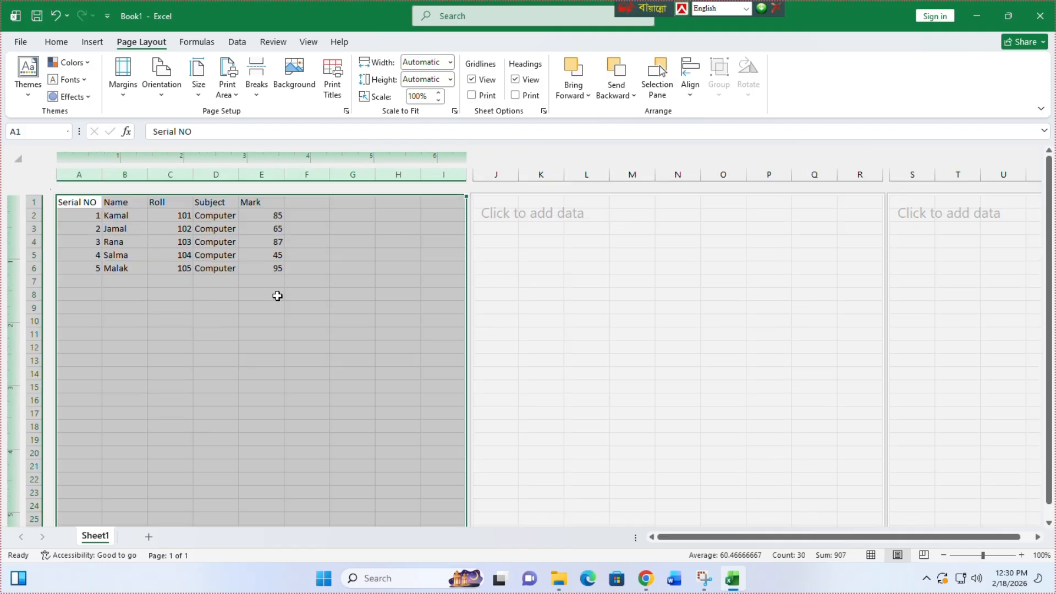
left_click(538, 304)
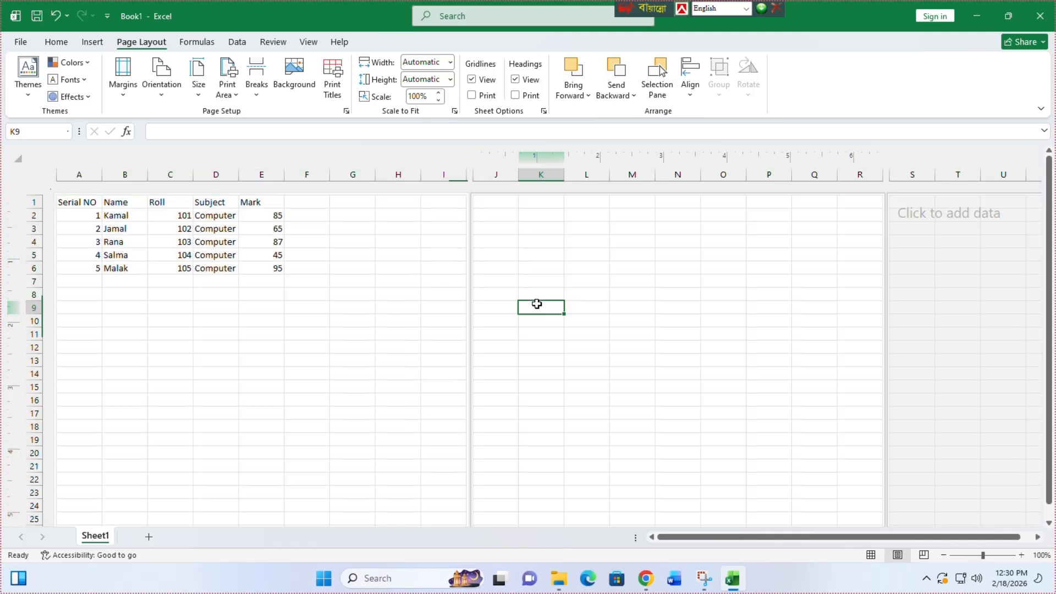
scroll(269, 337, "up", 2)
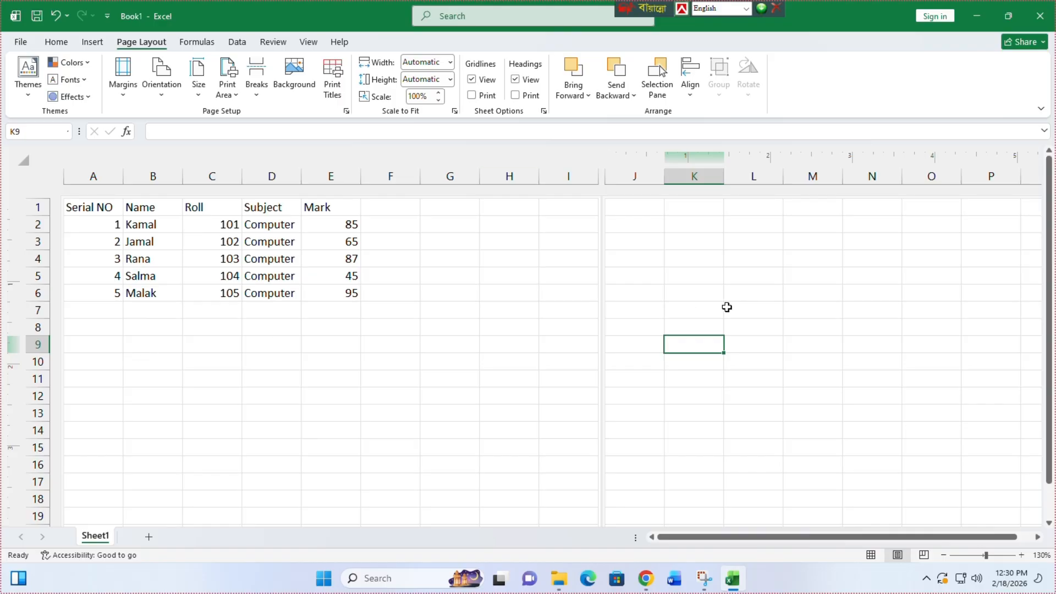
Step: Compare the worksheet in Normal view and Page Layout view, ending in Normal view
left_click(870, 556)
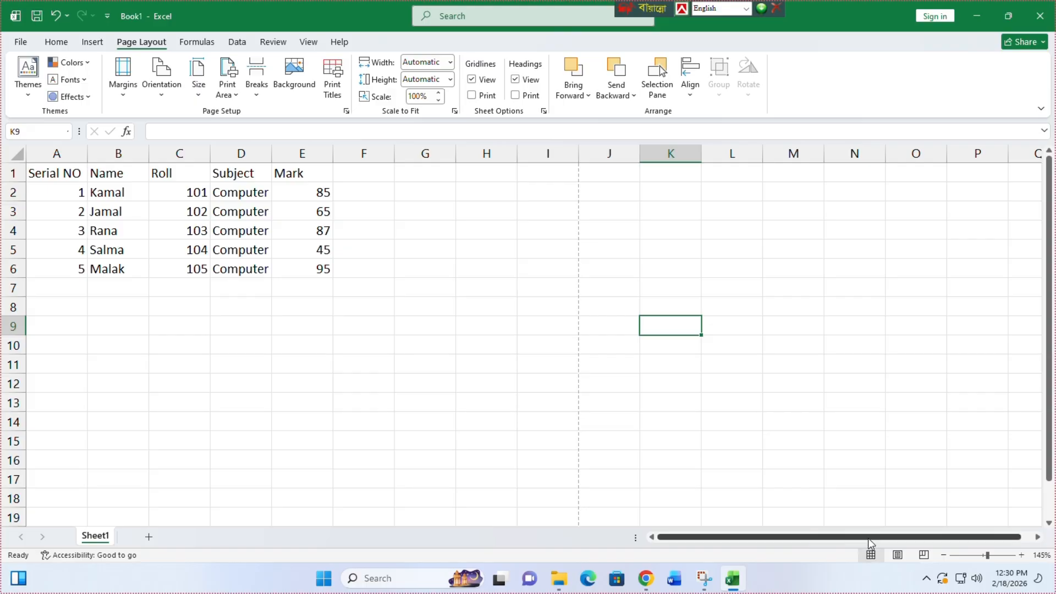
left_click(898, 555)
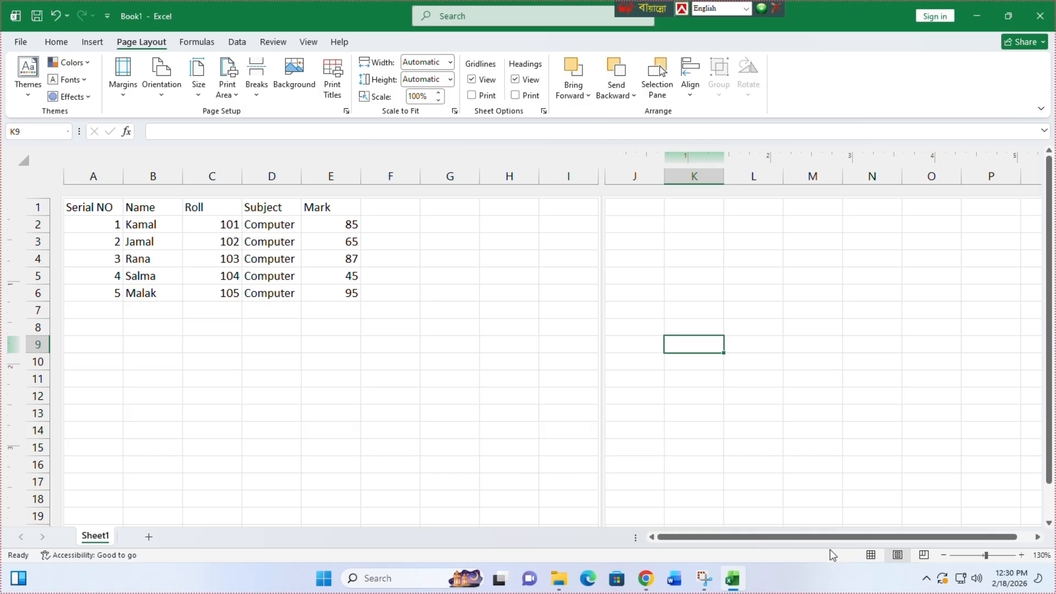
left_click(870, 555)
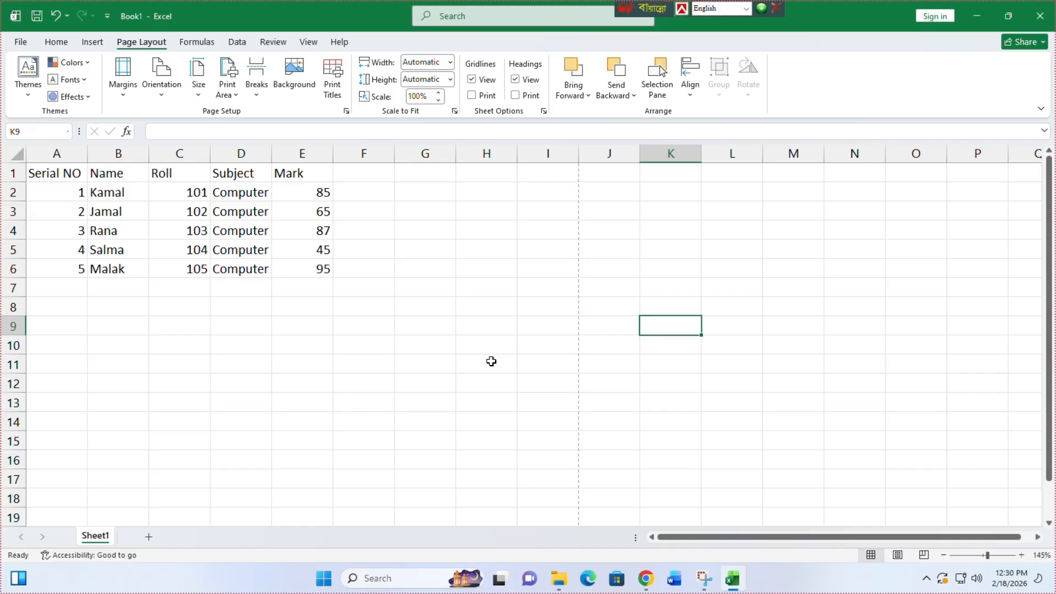
Step: In Page Break Preview, enter the test text "ghfghfg" in cell L14, "fghfg" in J15 and "h" in G17
left_click(924, 555)
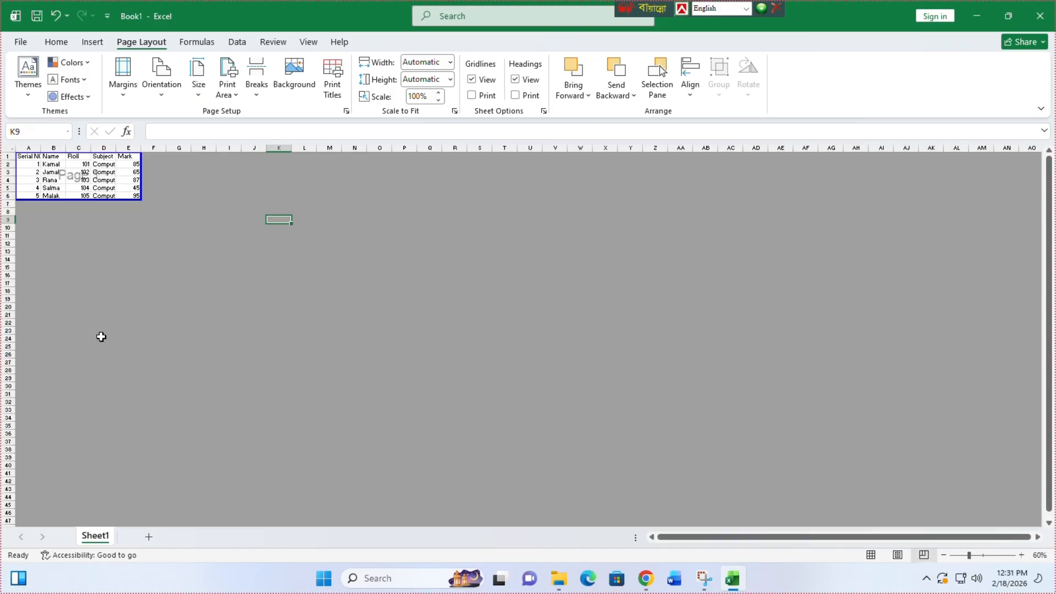
scroll(101, 337, "up", 4, "ctrl")
left_click(435, 332)
left_click(577, 363)
type("ghfghfg")
left_click(465, 378)
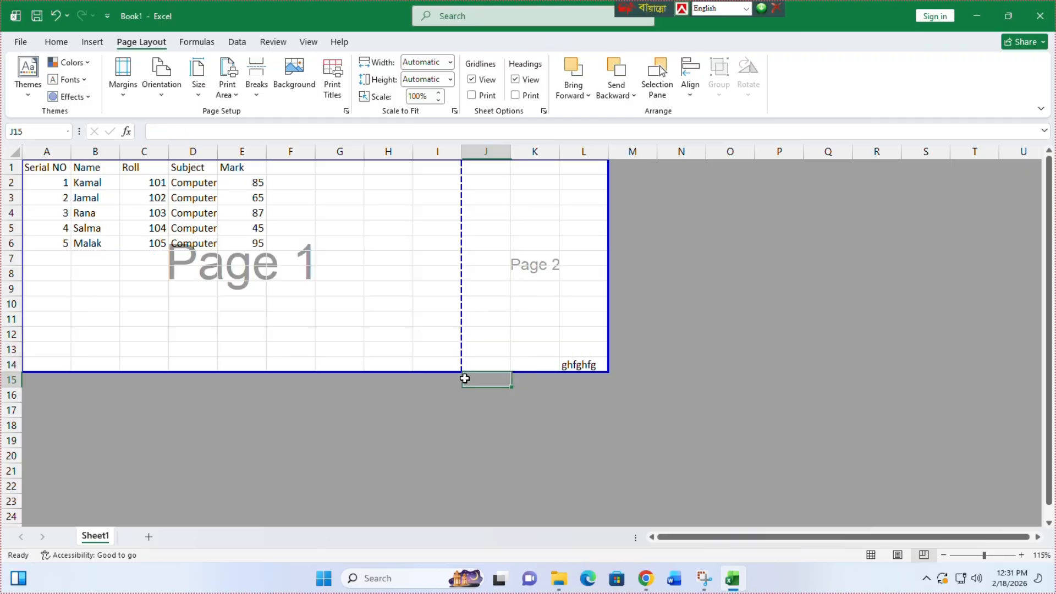
type("fghfg")
left_click(319, 408)
type("h")
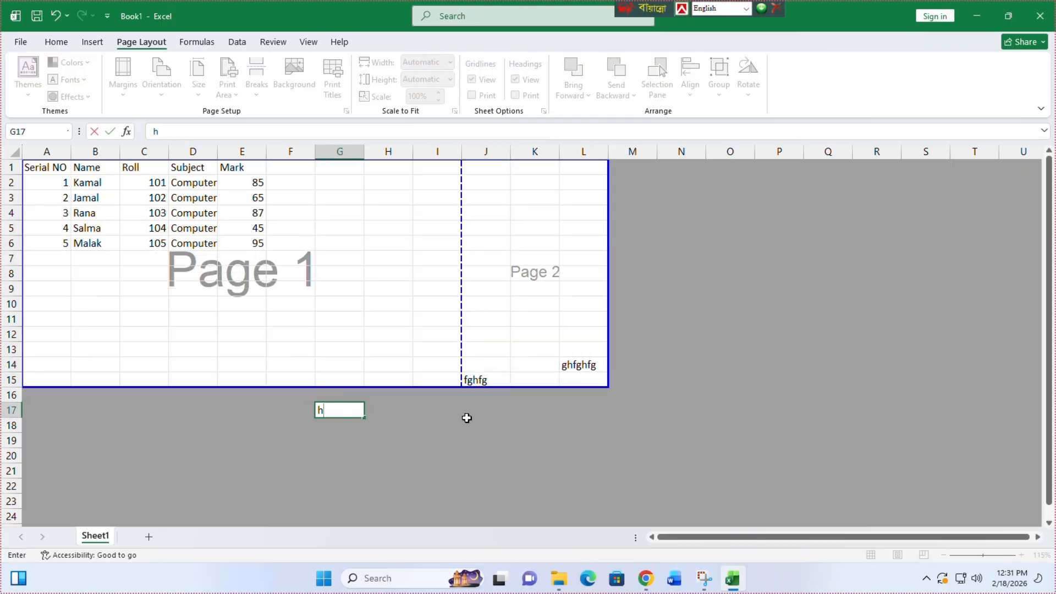
Step: Delete the test text from cells J15, L14 and G17
left_click(478, 376)
key("Delete")
left_click(567, 363)
key("Delete")
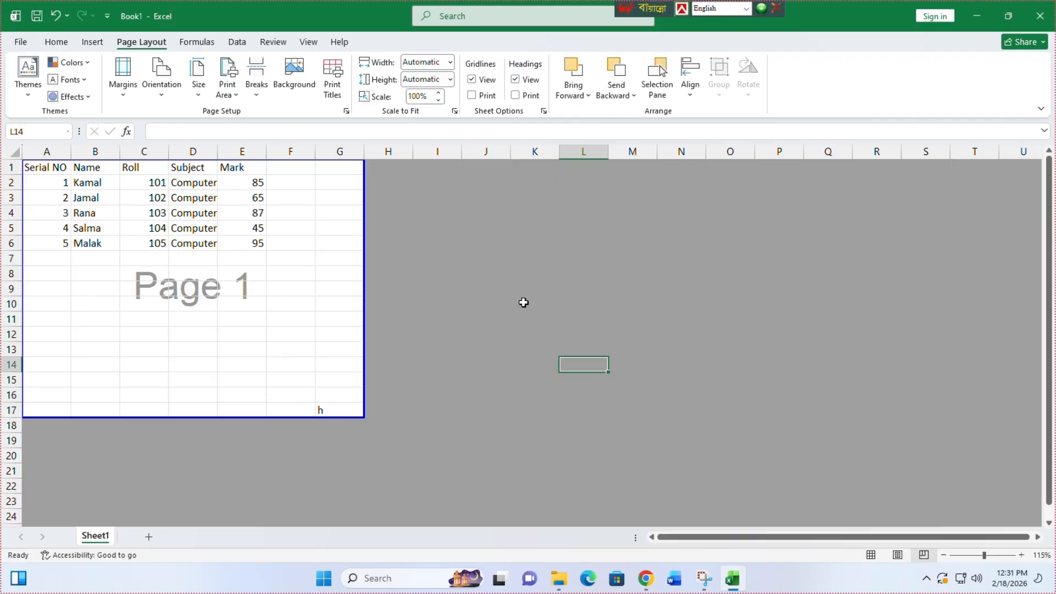
left_click(321, 410)
key("Delete")
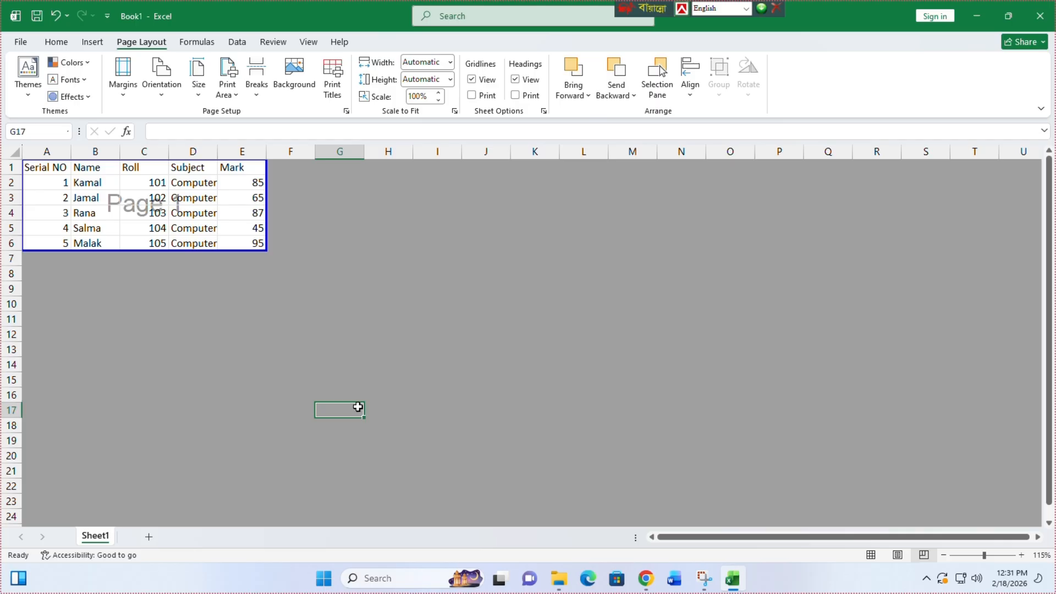
Step: Examine the marks table in Page Break Preview and Page Layout view, and return to Normal view
left_click(245, 302)
scroll(181, 223, "up", 6)
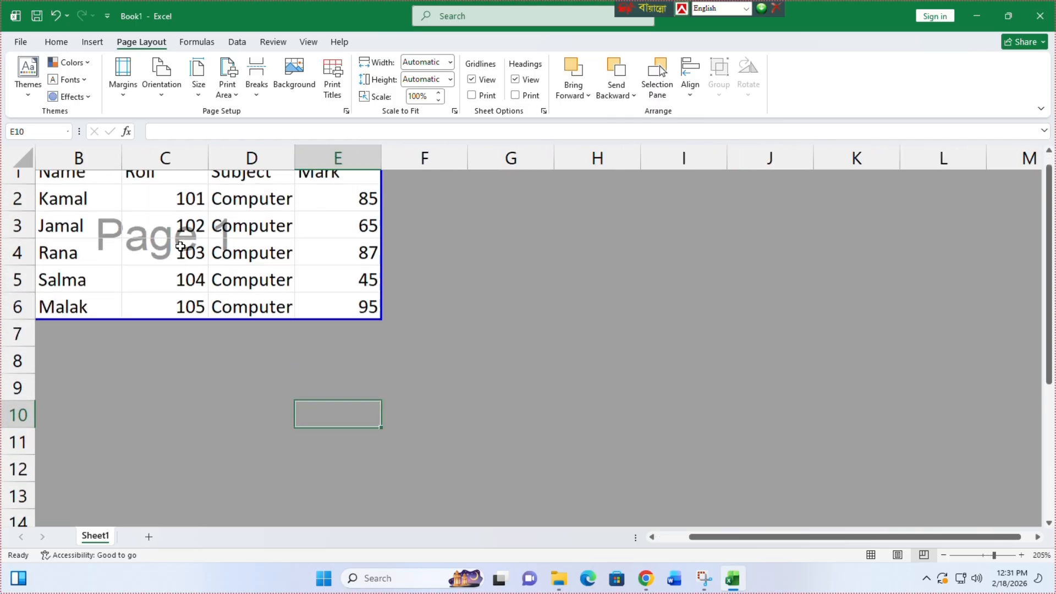
scroll(181, 246, "up", 1)
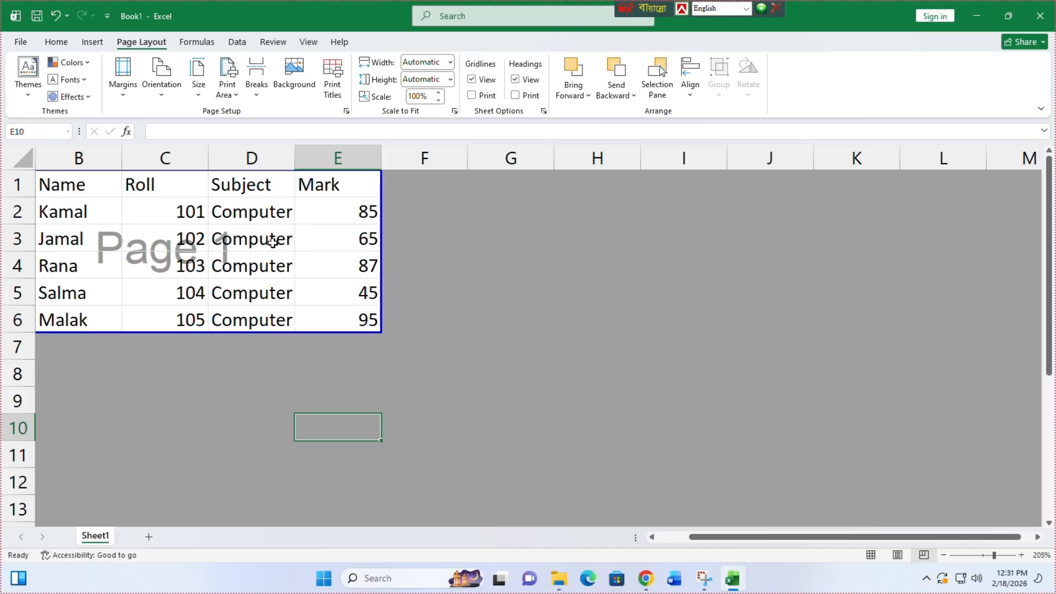
scroll(777, 479, "down", 2, "ctrl")
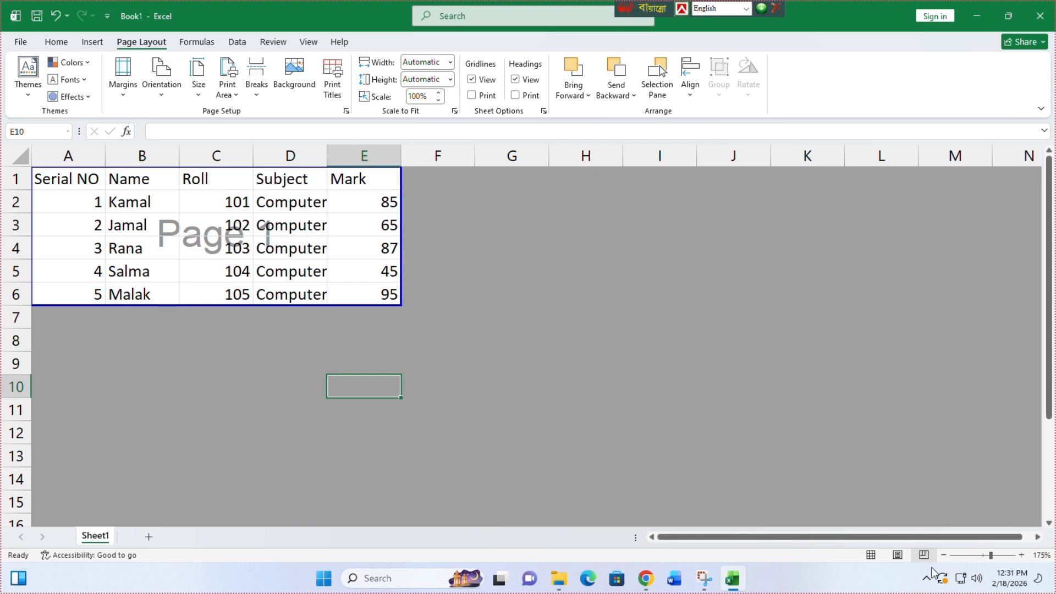
left_click(896, 556)
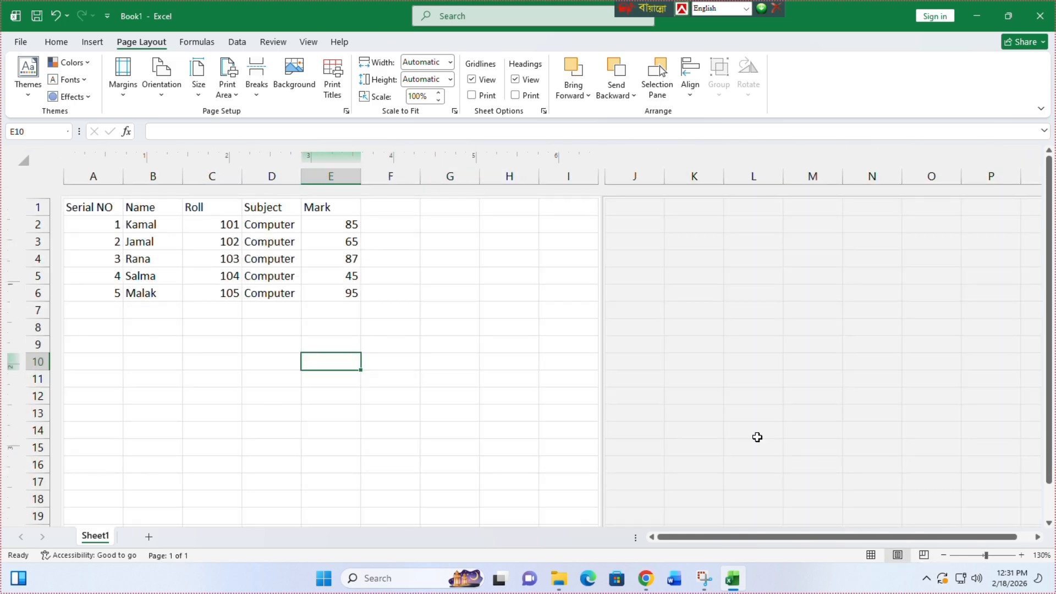
left_click(867, 556)
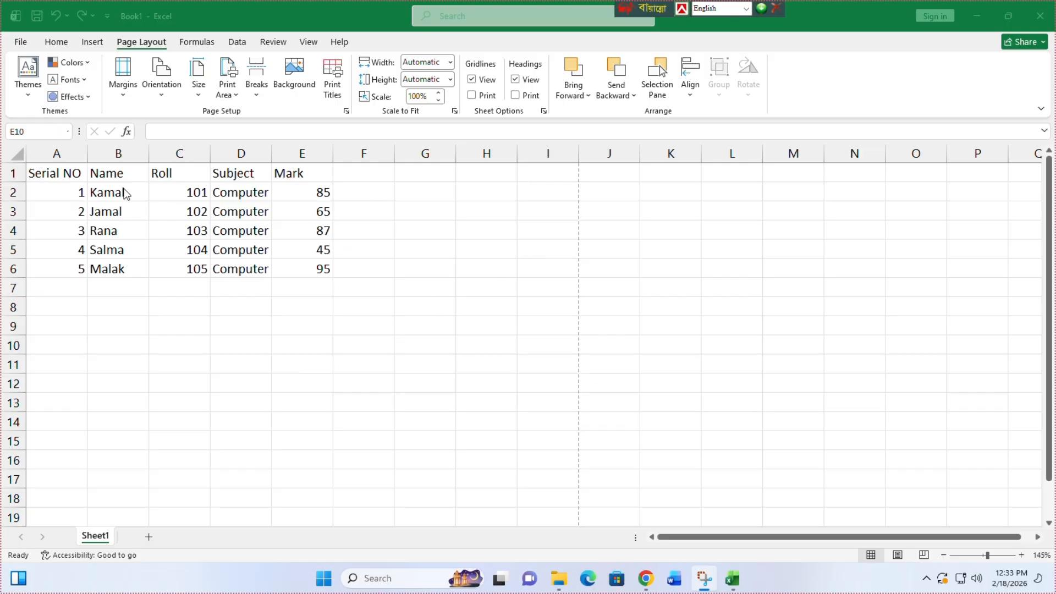
Step: Copy the marks table in A1:E6 across into columns F to J by filling to the right
left_click_drag(73, 175, 618, 292)
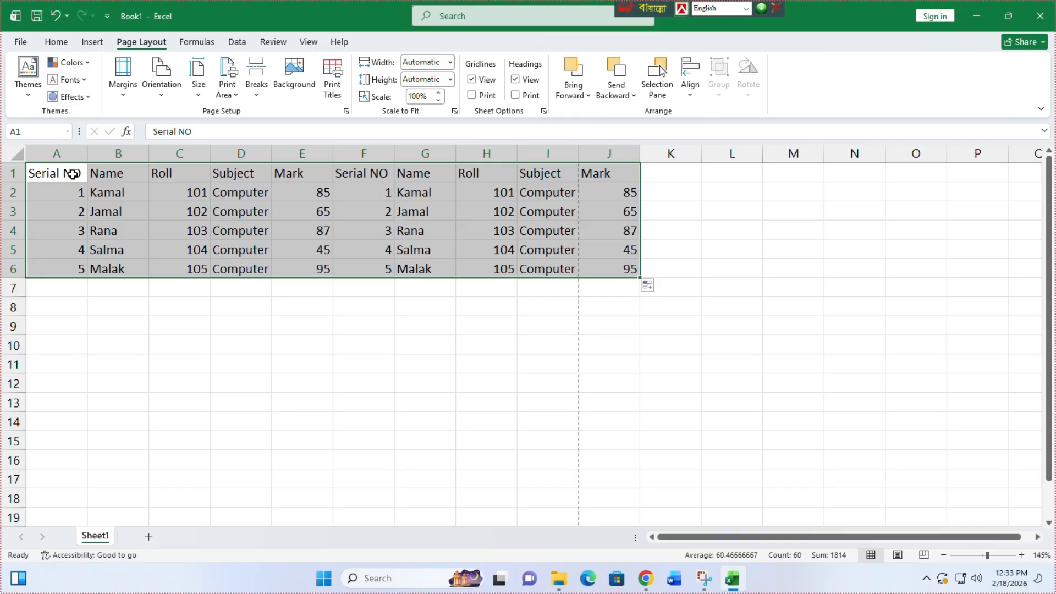
Step: Undo the last fill, then refill the marks table across to column J and extend it down to row 17
key("ctrl+z")
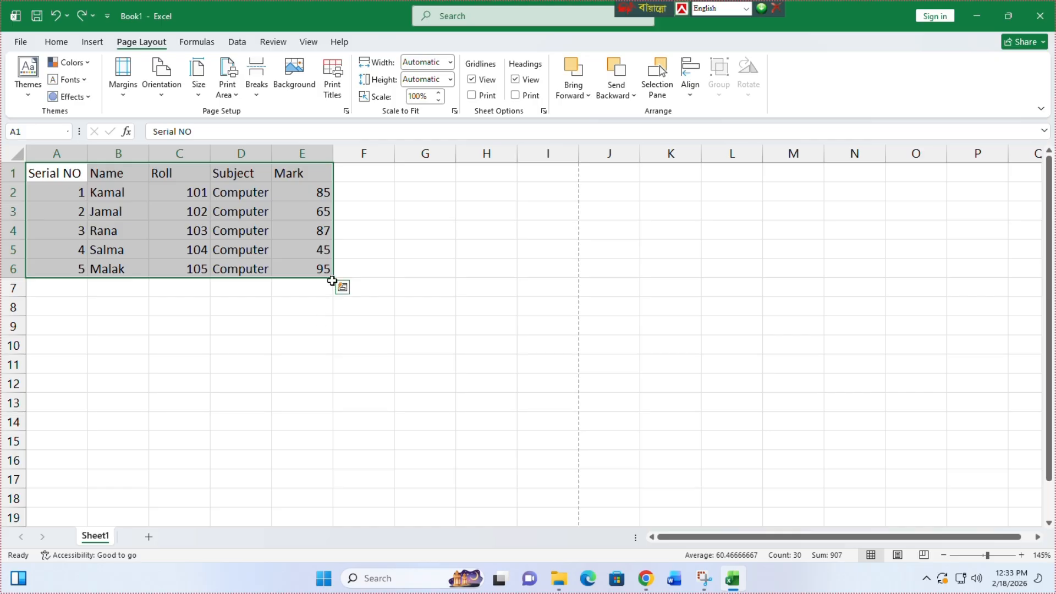
left_click_drag(333, 277, 646, 283)
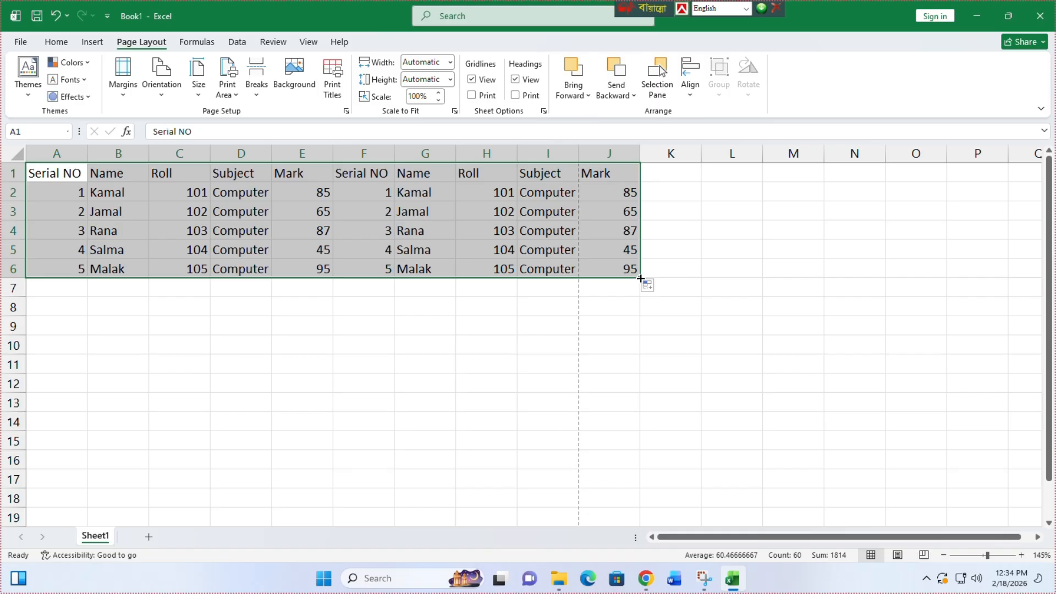
left_click_drag(641, 279, 594, 481)
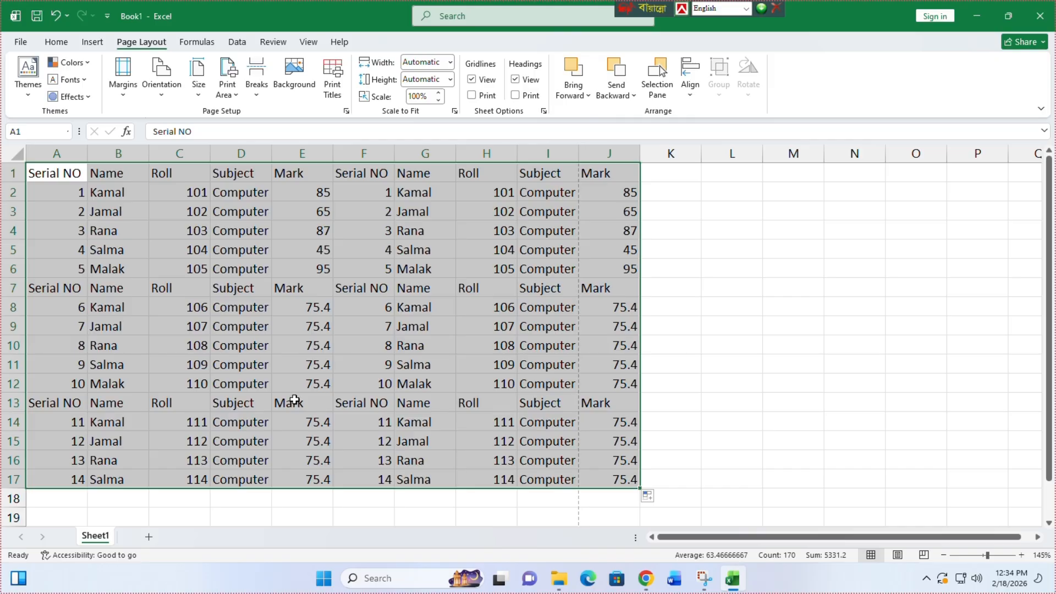
left_click(820, 296)
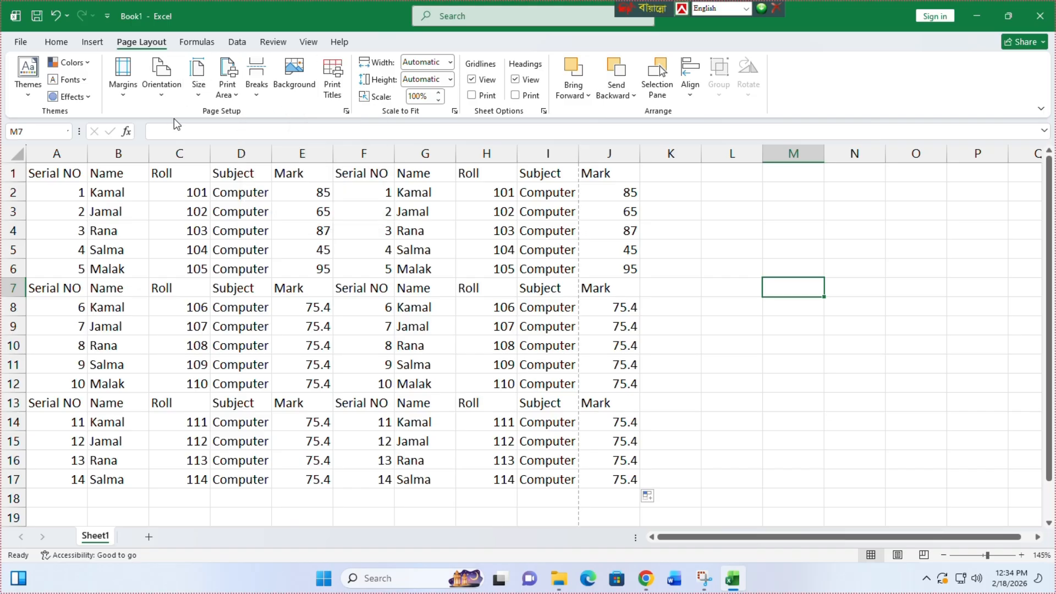
Step: Set the page margins to Wide and the page orientation to Landscape
left_click(122, 91)
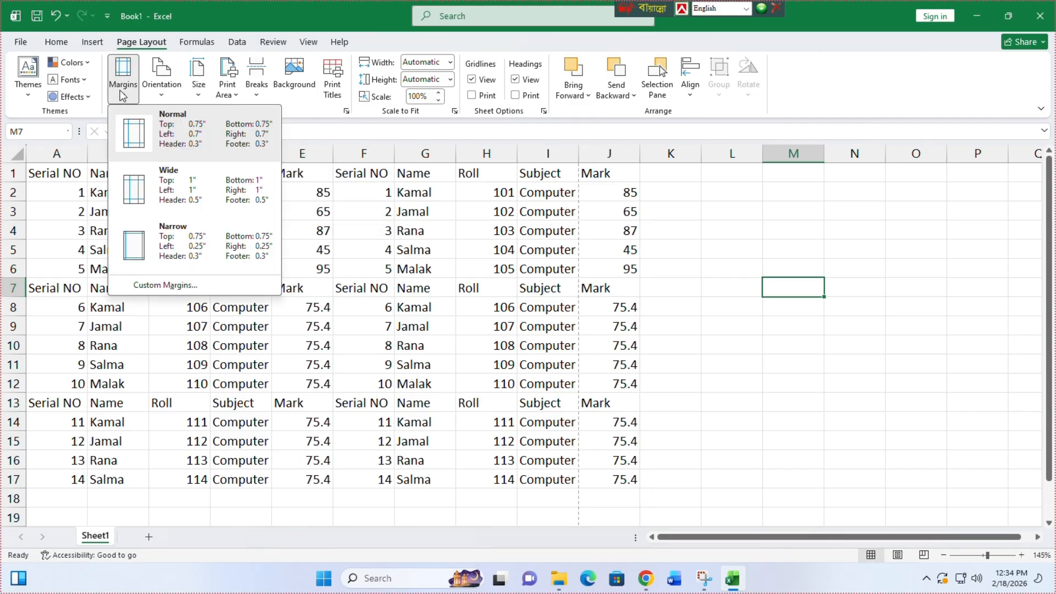
left_click(215, 199)
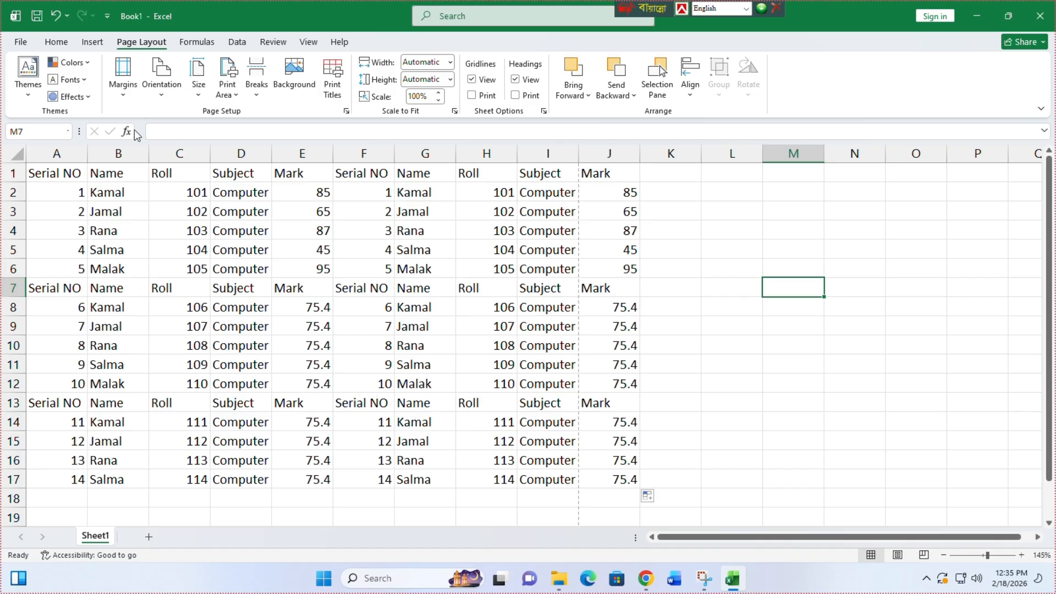
left_click(161, 91)
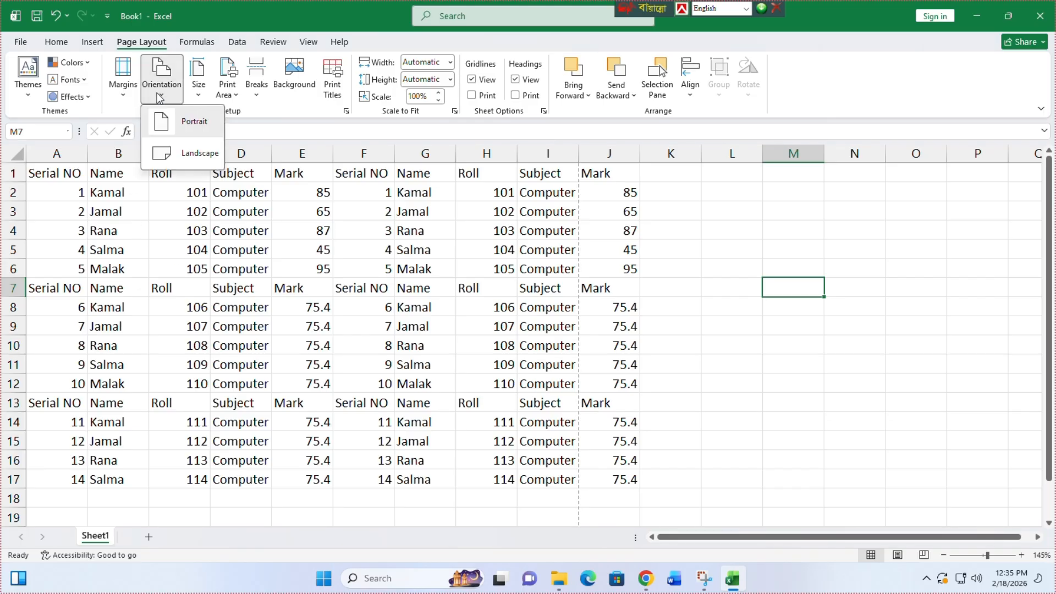
left_click(198, 153)
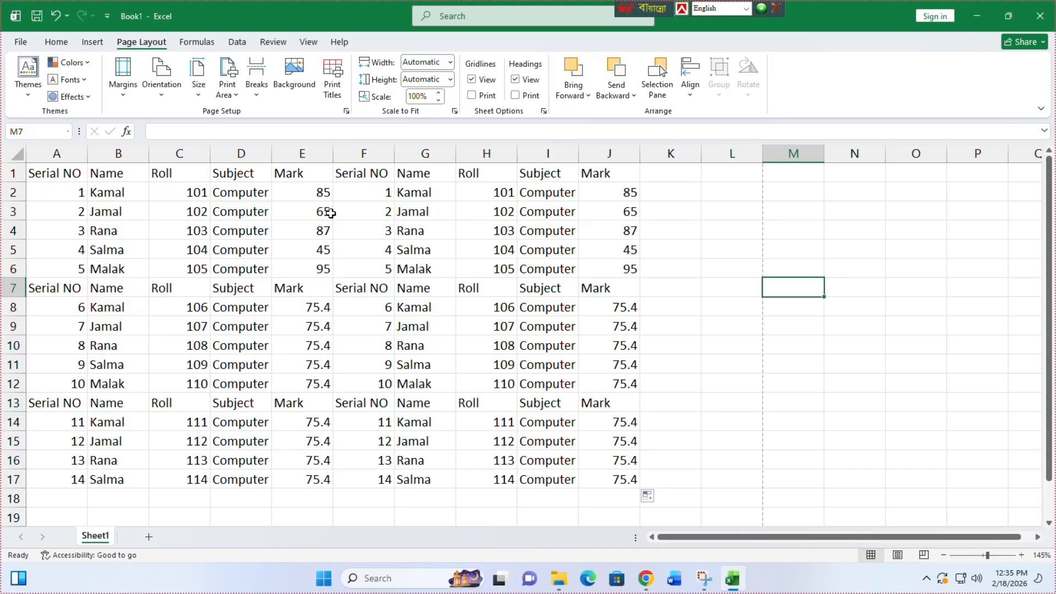
Step: Return the page orientation to Portrait and review both pages of the sheet in the print preview
left_click(157, 98)
left_click(189, 120)
left_click(22, 44)
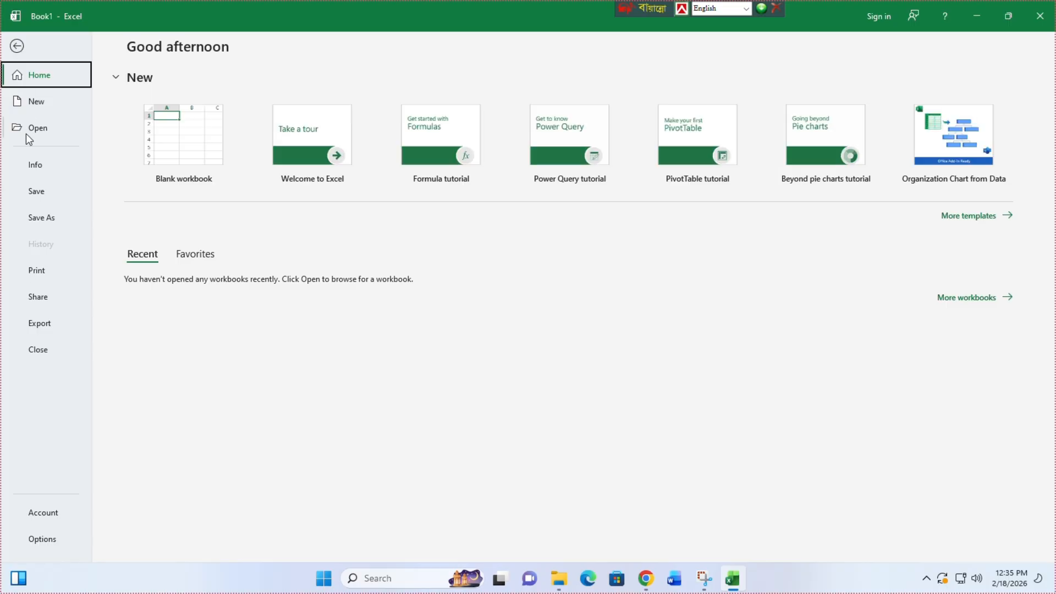
left_click(37, 271)
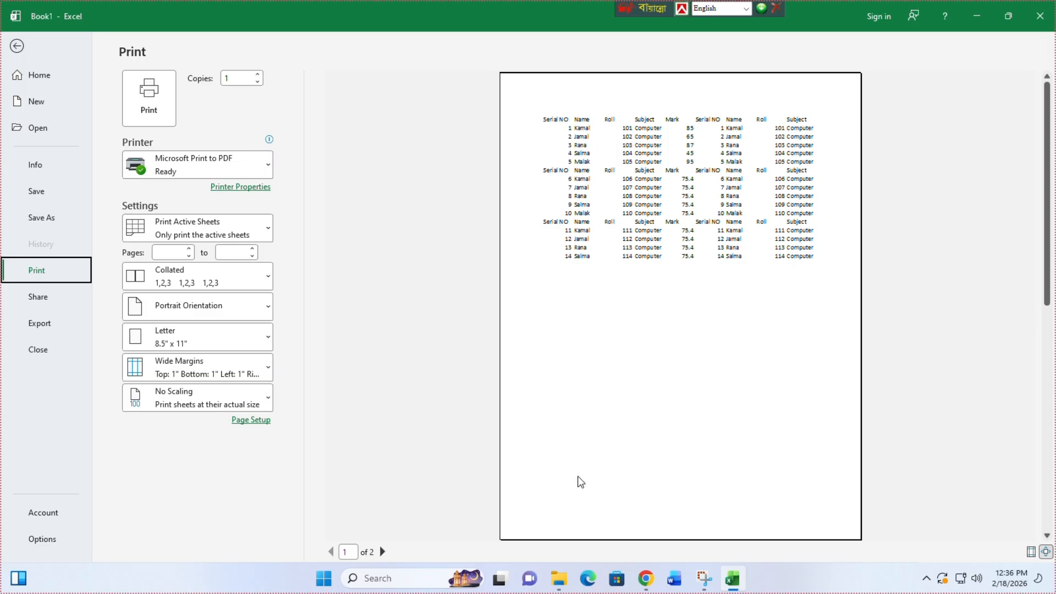
left_click(383, 552)
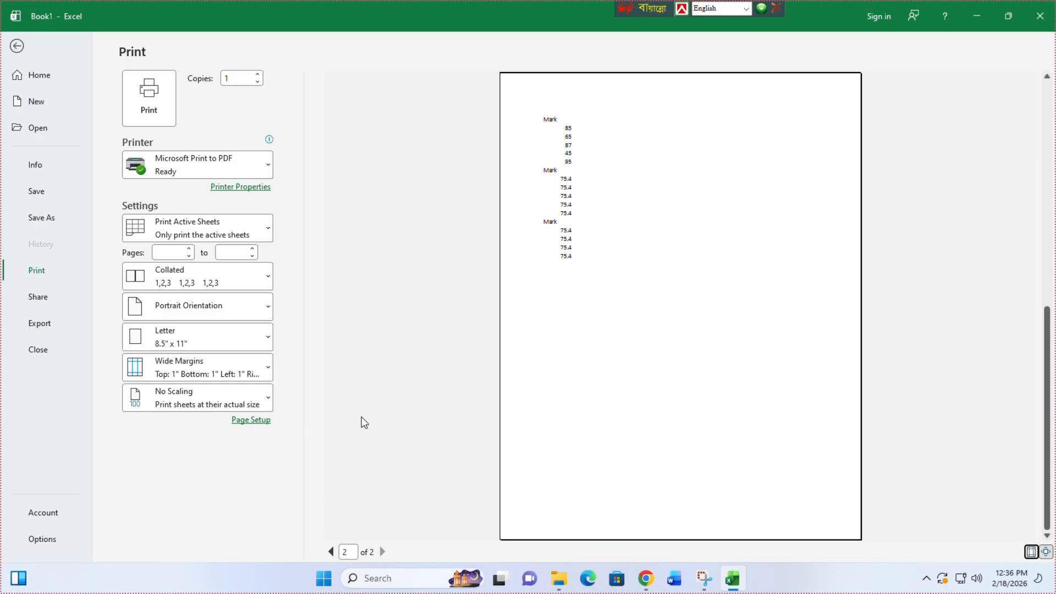
left_click(331, 552)
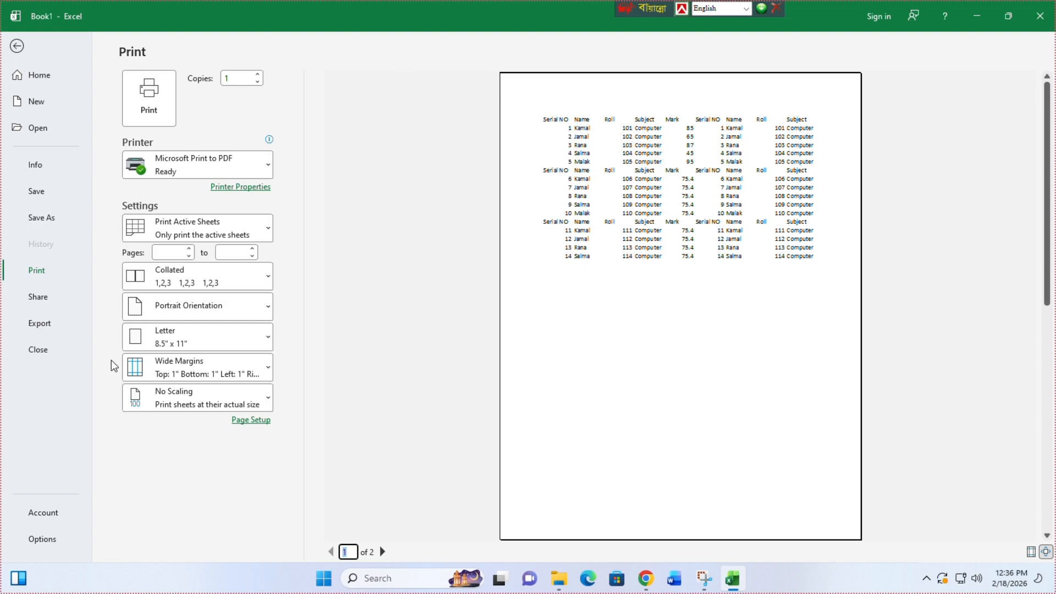
Step: Set the print orientation to Landscape and show the margin guides in the preview
left_click(187, 309)
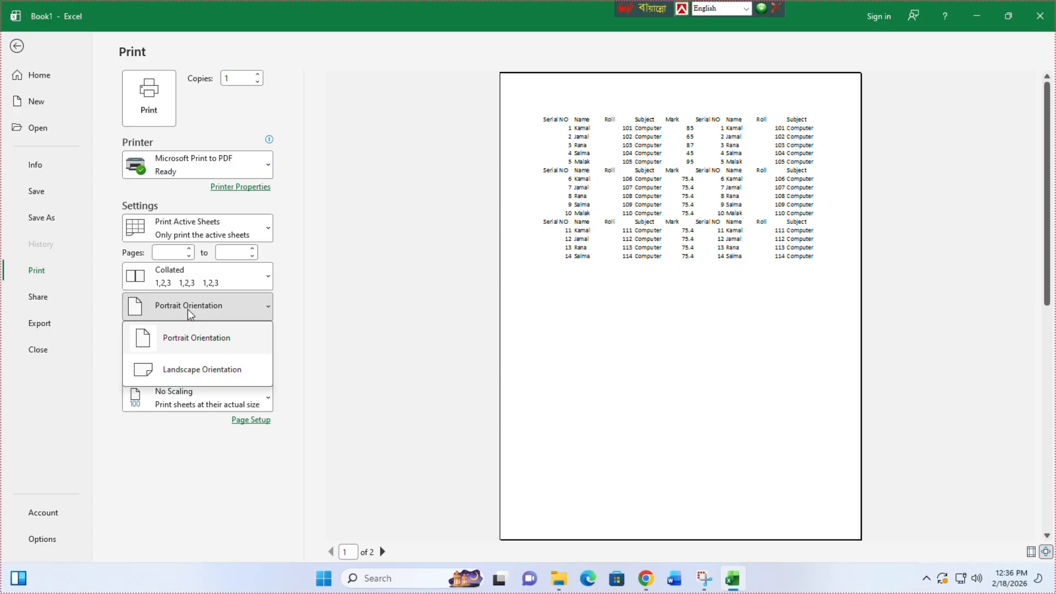
left_click(183, 375)
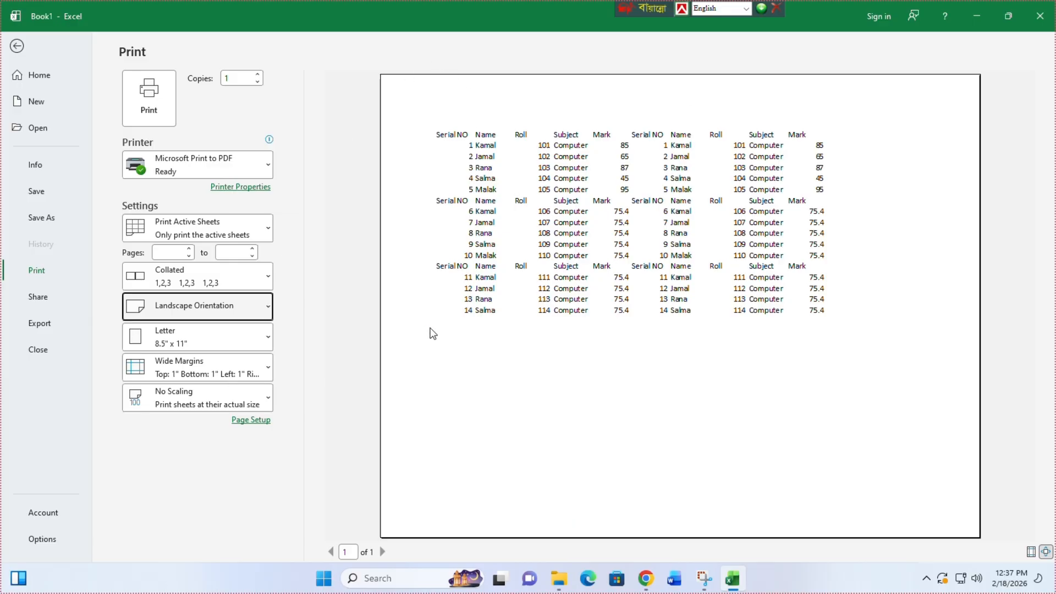
left_click(1031, 551)
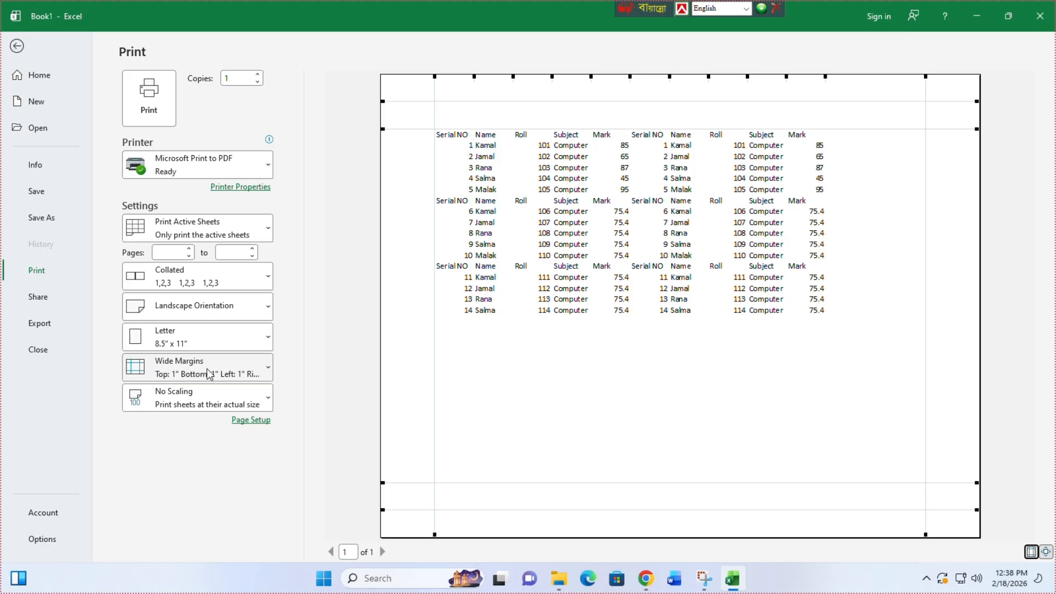
Step: Preview the sheet with Narrow margins, and switch the print margins to Normal
left_click(154, 378)
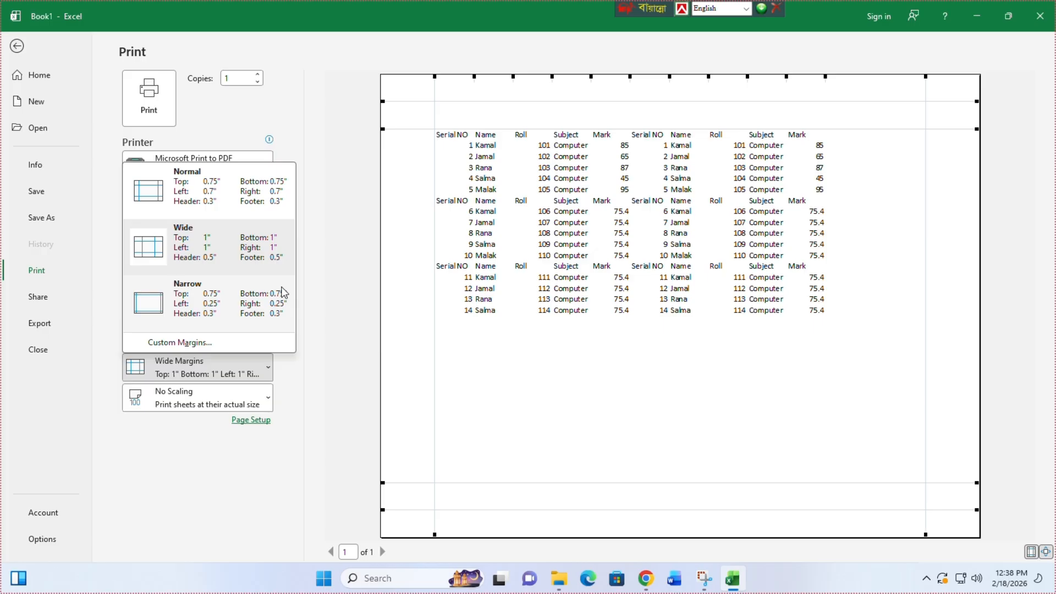
left_click(242, 309)
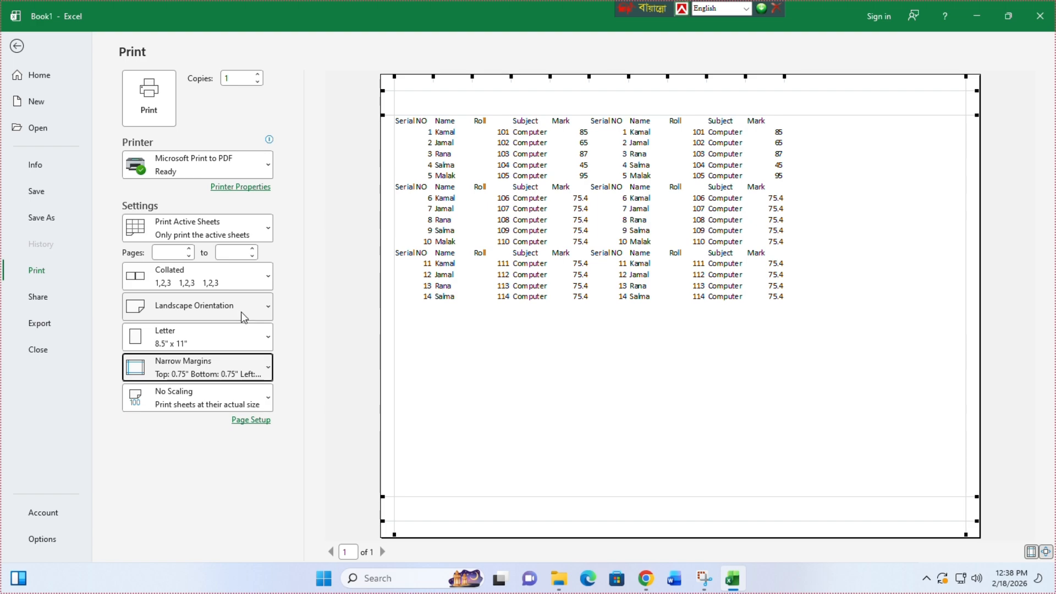
left_click(168, 378)
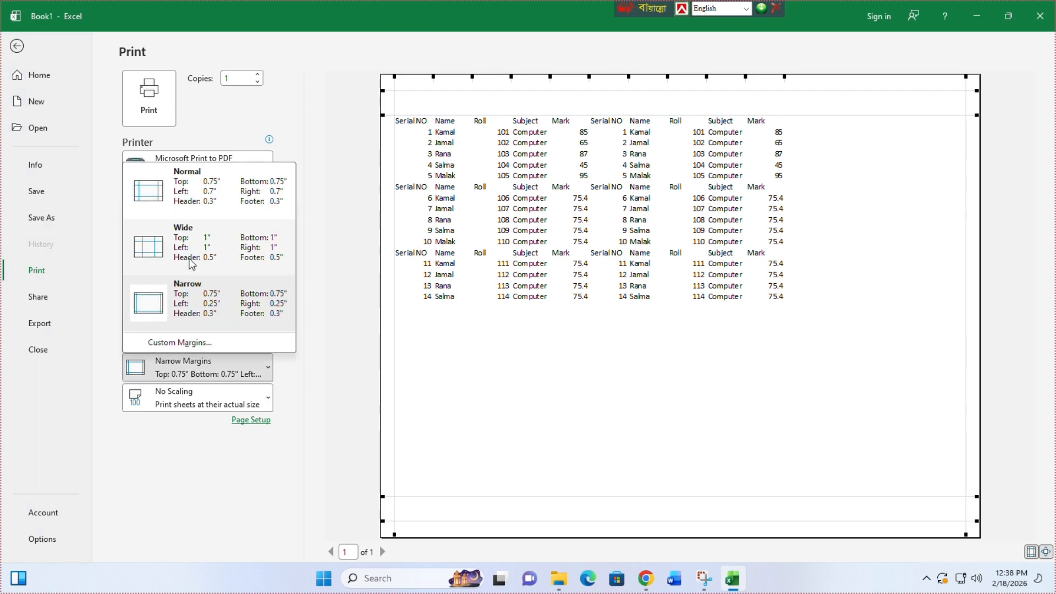
left_click(218, 190)
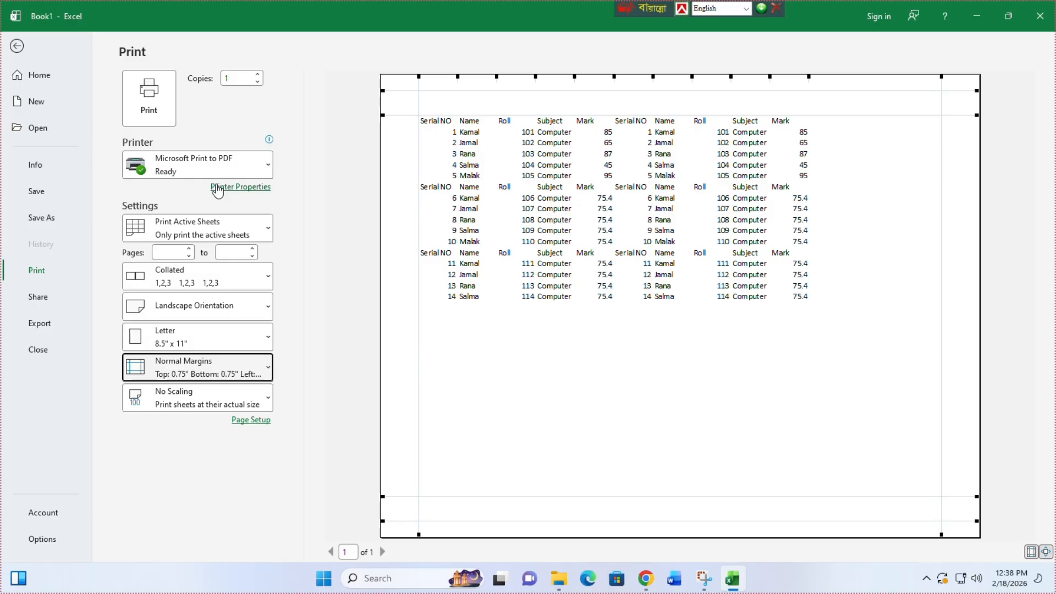
Step: Open the custom margins settings and set the top margin to 1.5 and the left margin to 1
left_click(176, 376)
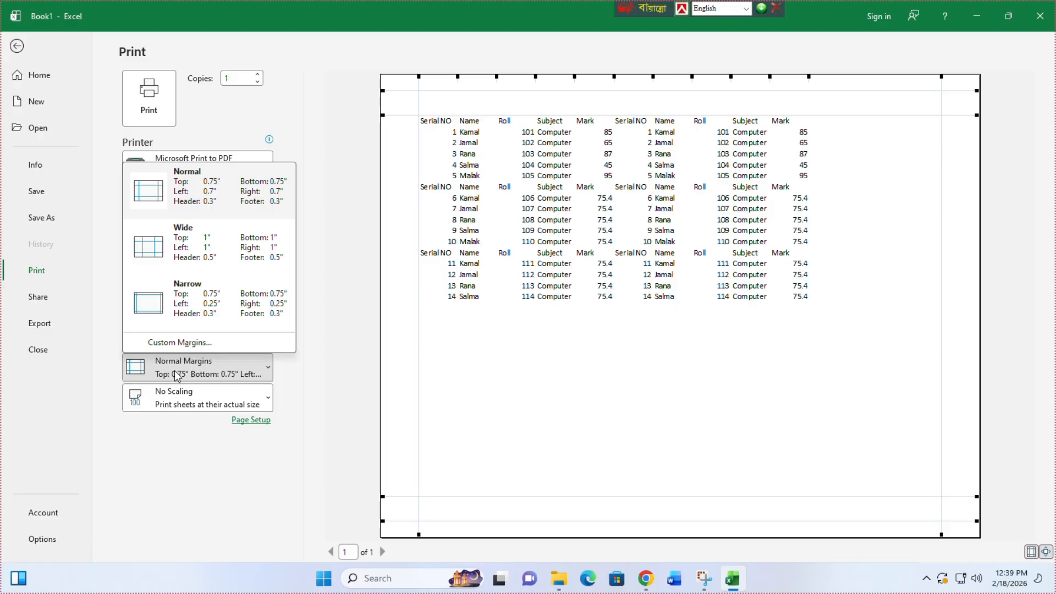
left_click(201, 344)
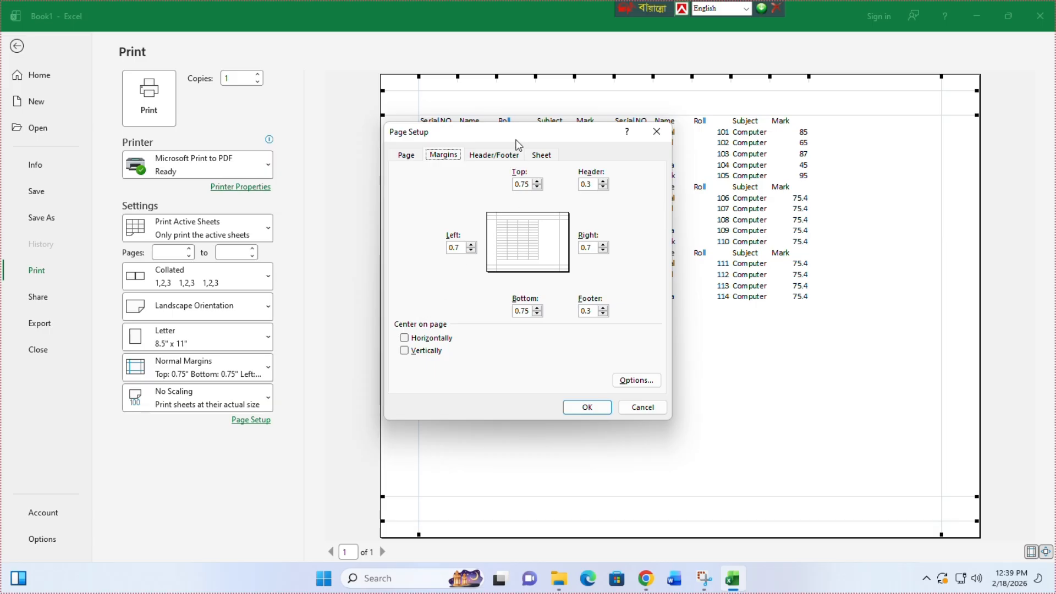
left_click_drag(517, 138, 410, 114)
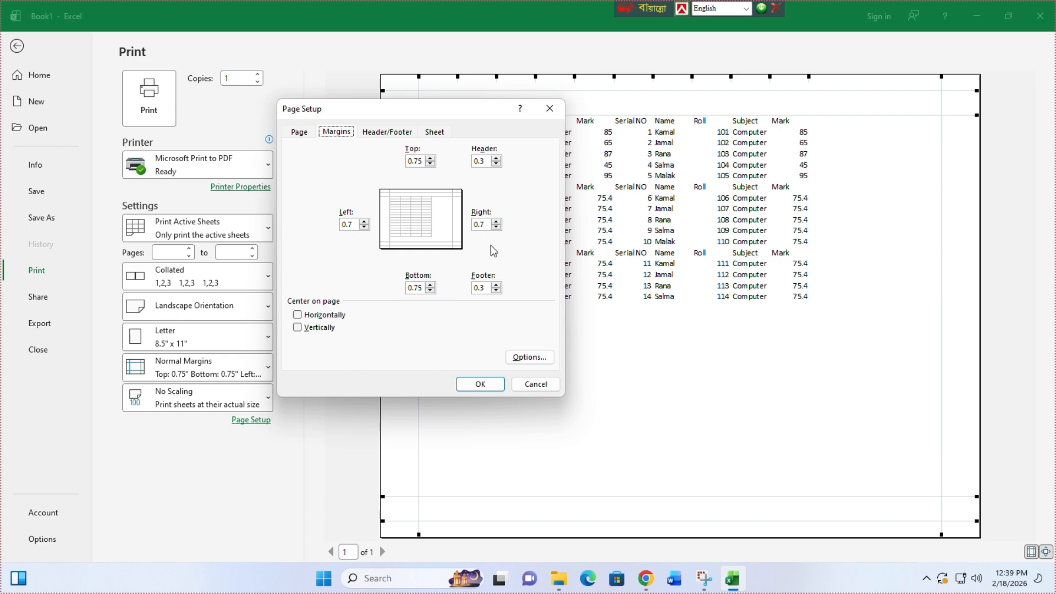
left_click_drag(464, 113, 465, 156)
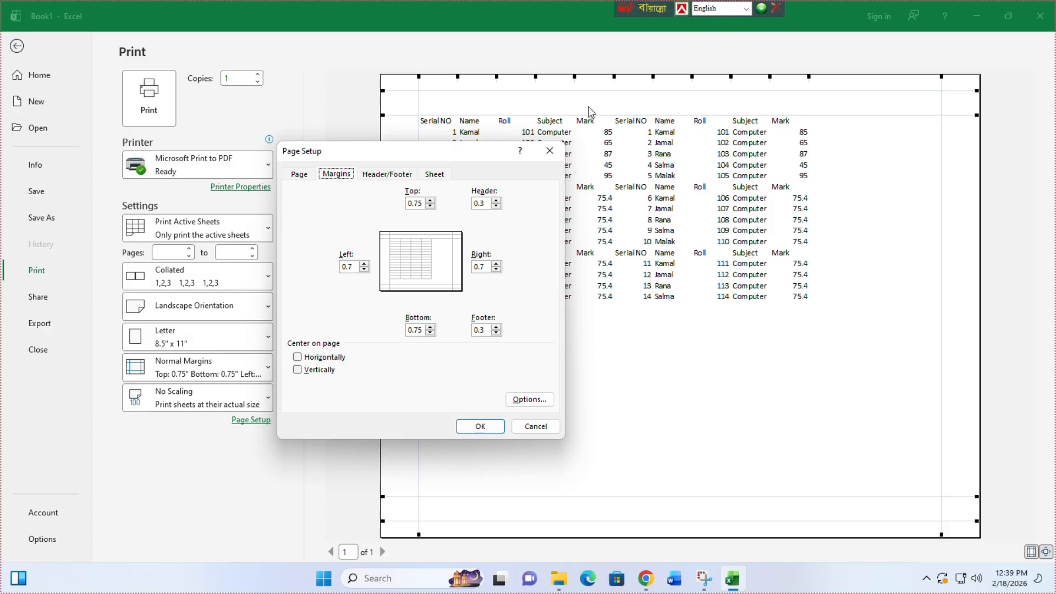
mouse_move(645, 577)
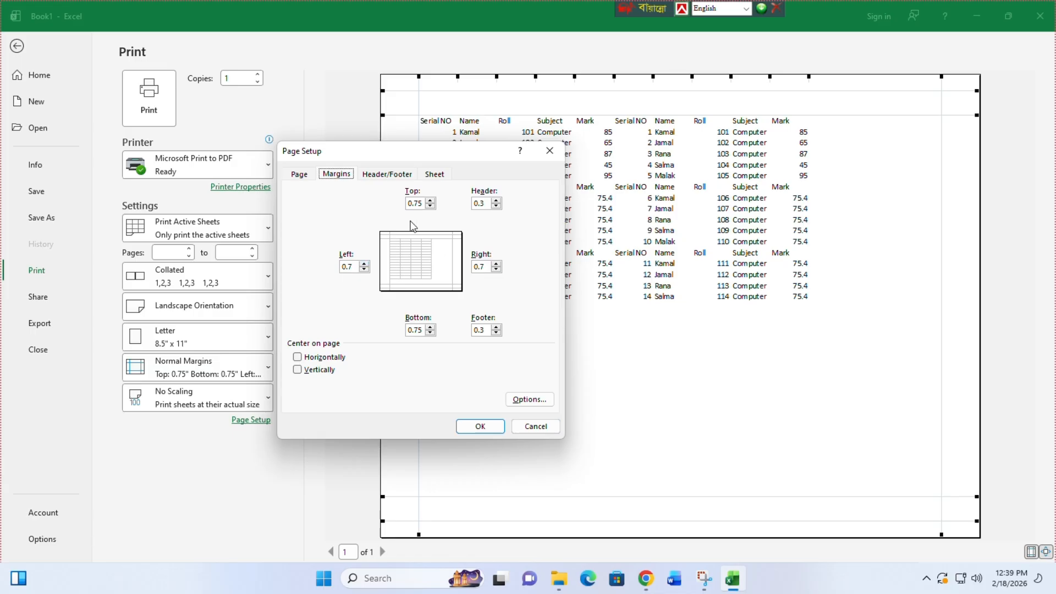
left_click(430, 201)
left_click(430, 201)
left_click(430, 200)
left_click(364, 264)
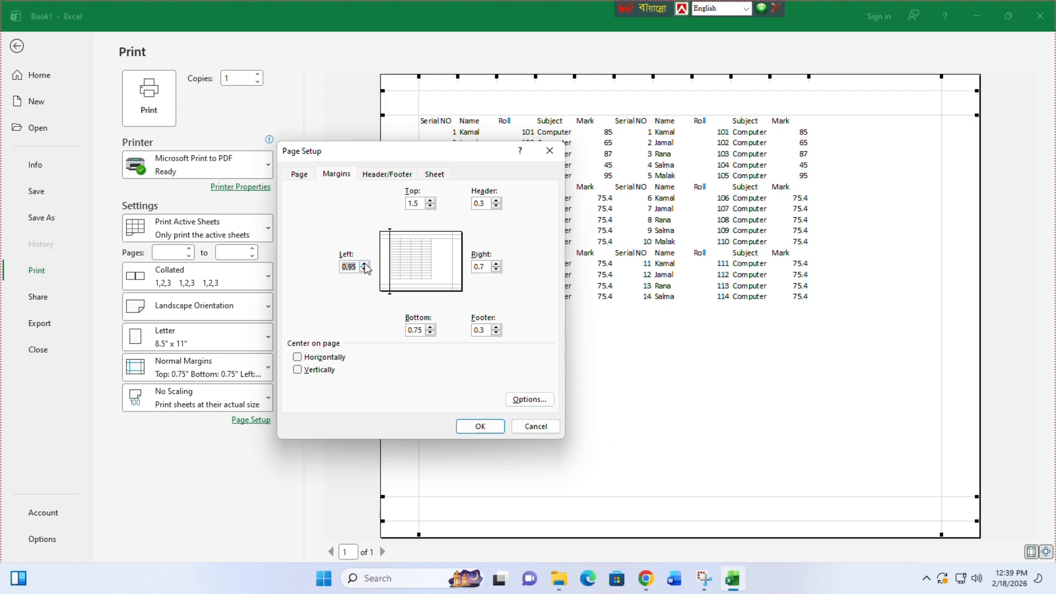
left_click(363, 264)
left_click(364, 270)
key("BackSpace")
type("1")
Step: Set the bottom margin to .70 and the right margin to 0.5, and apply the custom margins
left_click(431, 333)
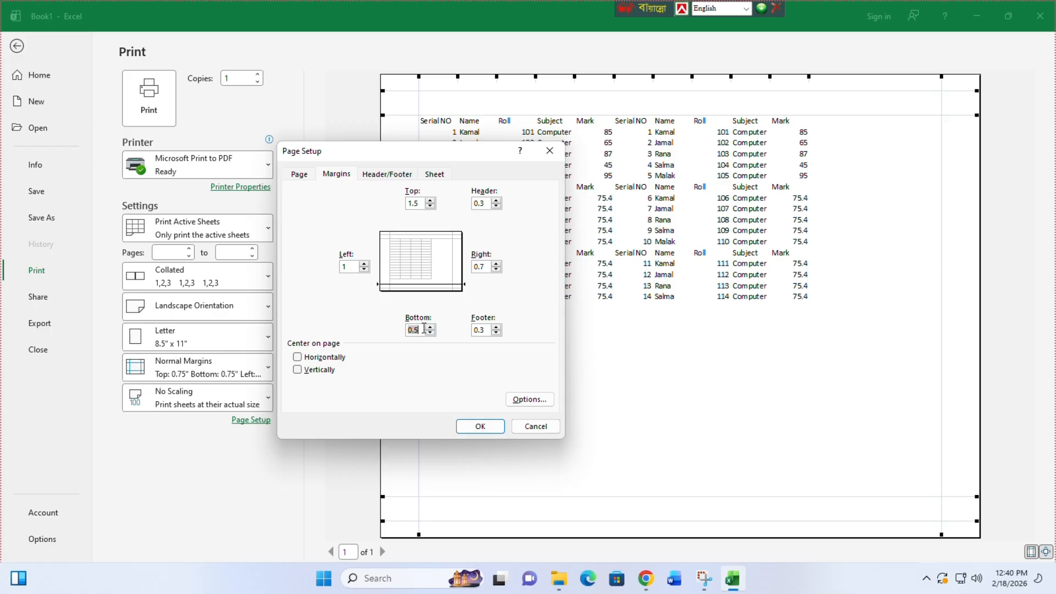
key("BackSpace")
type(".70")
left_click(496, 270)
left_click(495, 269)
left_click(495, 264)
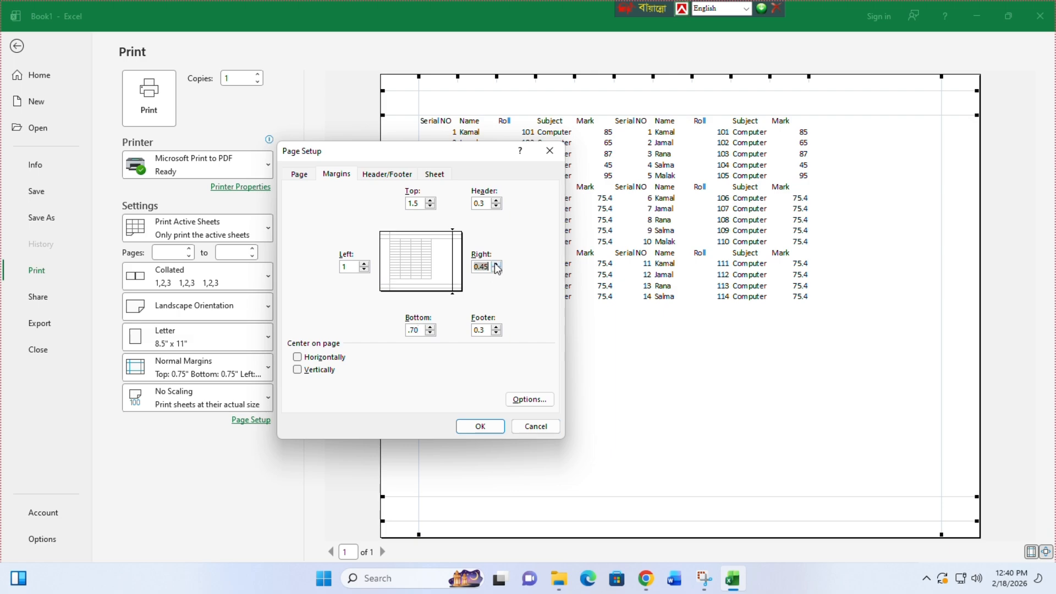
left_click(486, 267)
key("BackSpace")
left_click(349, 268)
left_click(425, 331)
left_click_drag(417, 155, 542, 270)
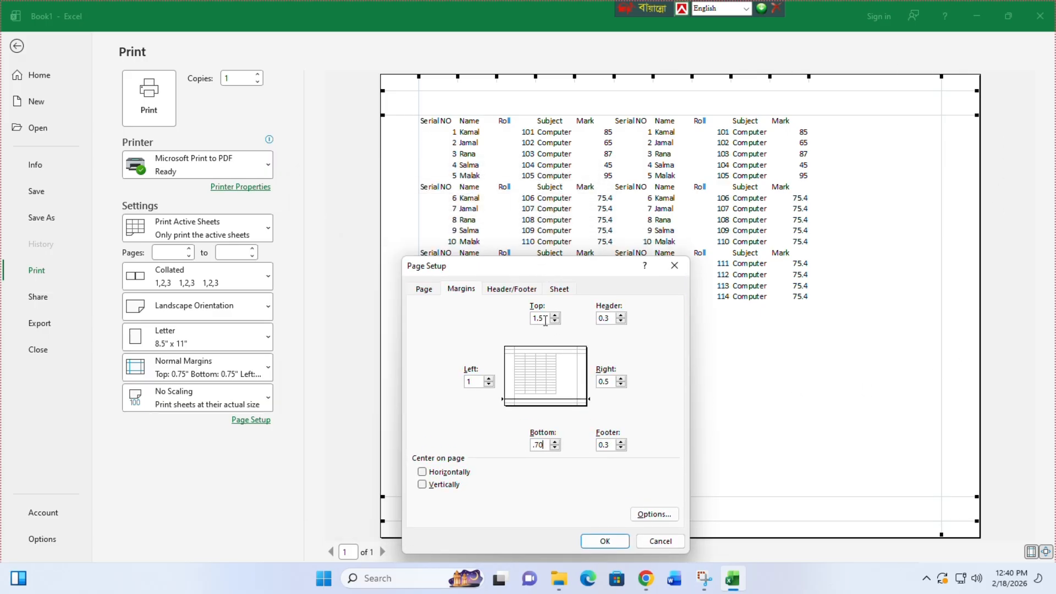
left_click_drag(562, 266, 459, 132)
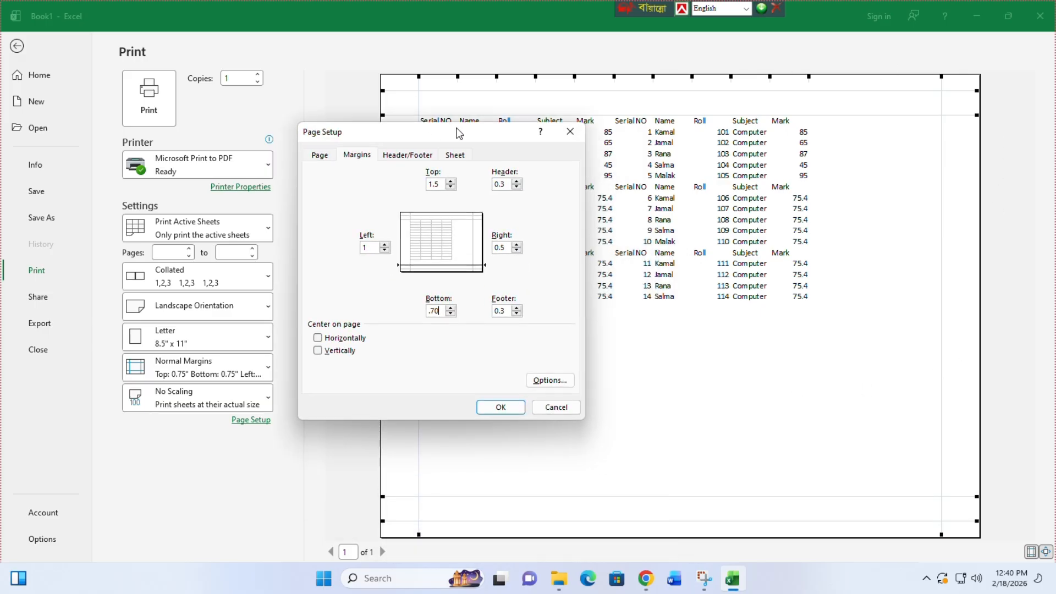
left_click(501, 407)
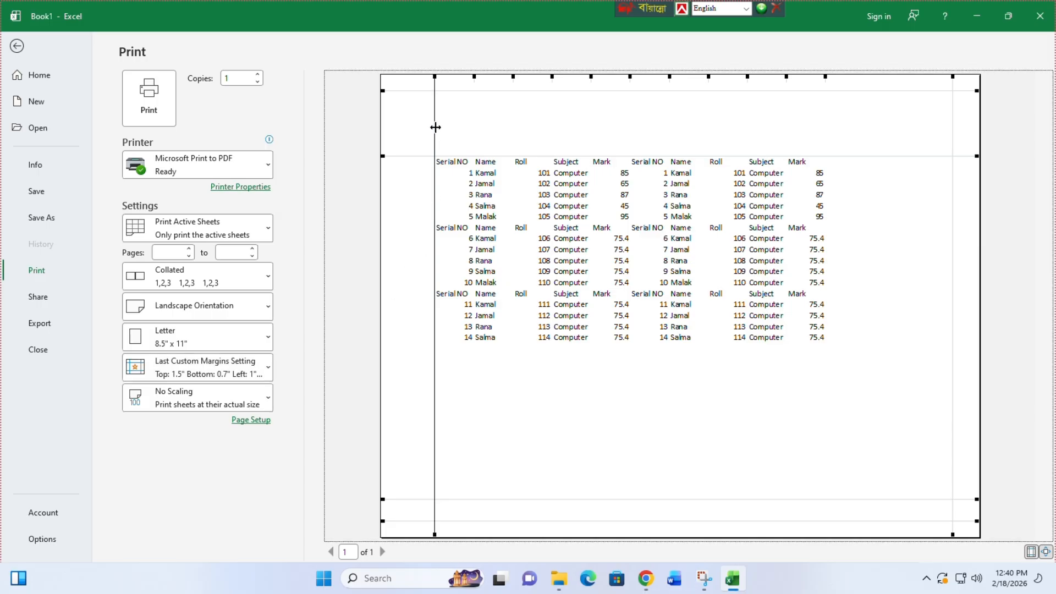
Step: Move the margin guides in the preview to shift the left and right margins slightly inward and reduce the top margin to about 0.93"
left_click_drag(436, 126, 436, 150)
mouse_move(950, 203)
left_mouse_down()
mouse_move(888, 208)
mouse_move(943, 211)
left_mouse_up()
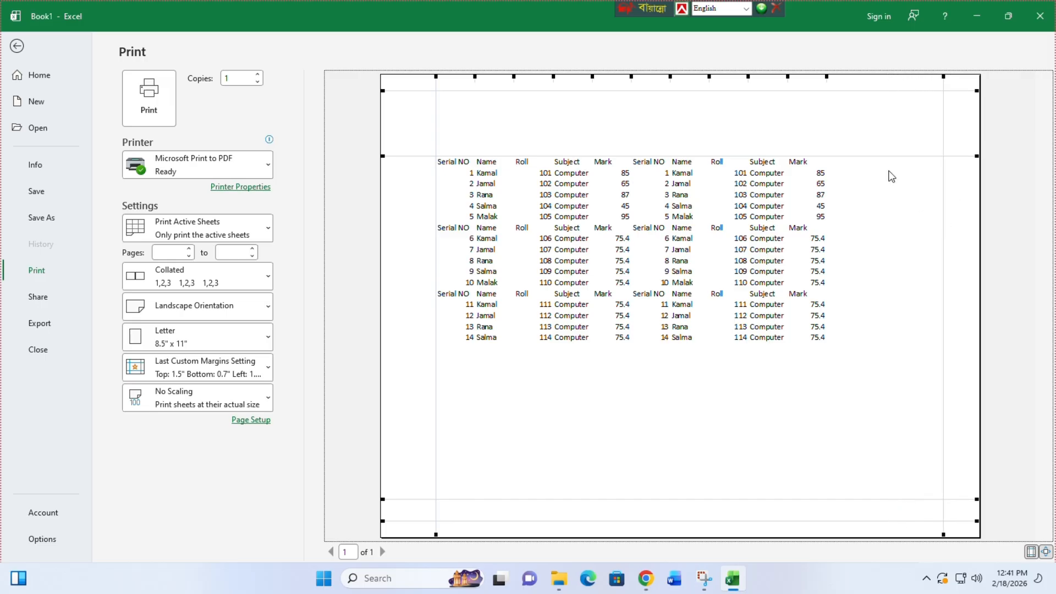
left_click_drag(875, 156, 871, 123)
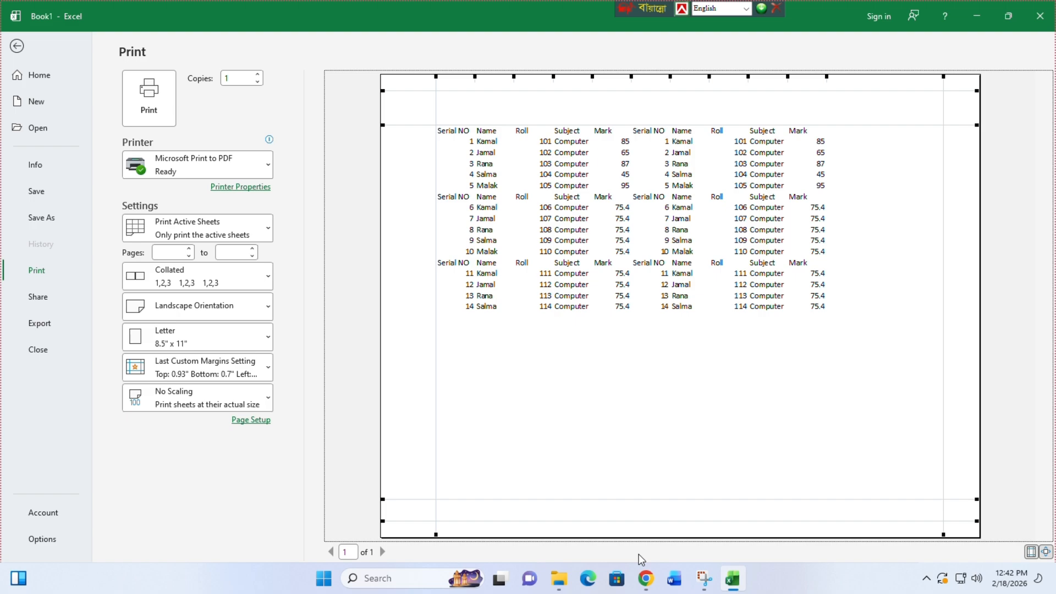
Step: Try the Legal paper size in the print preview, and check the paper sizes offered in Page Setup without changing any
left_click(235, 345)
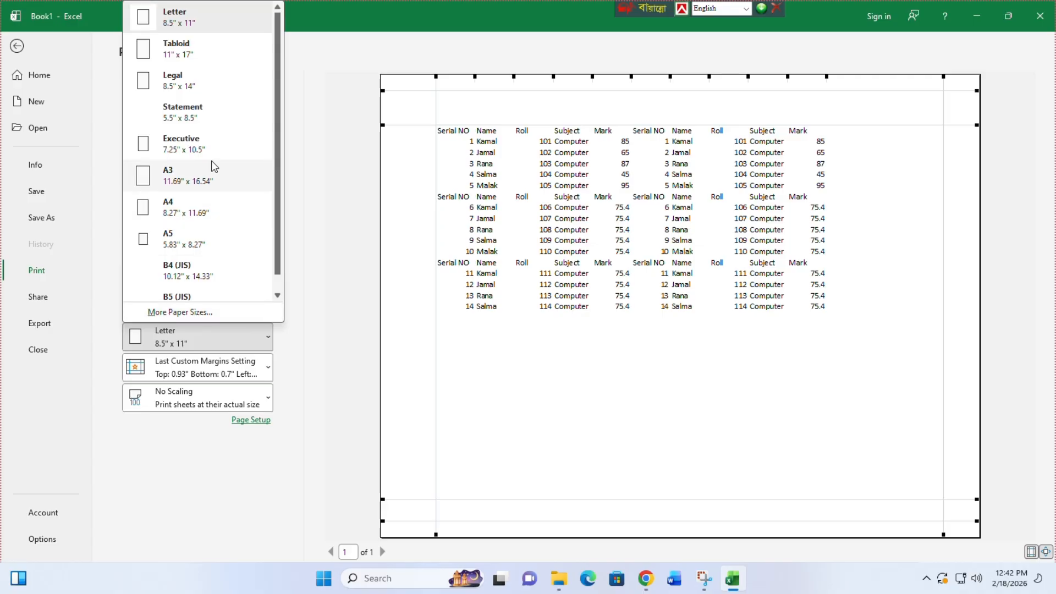
left_click(197, 92)
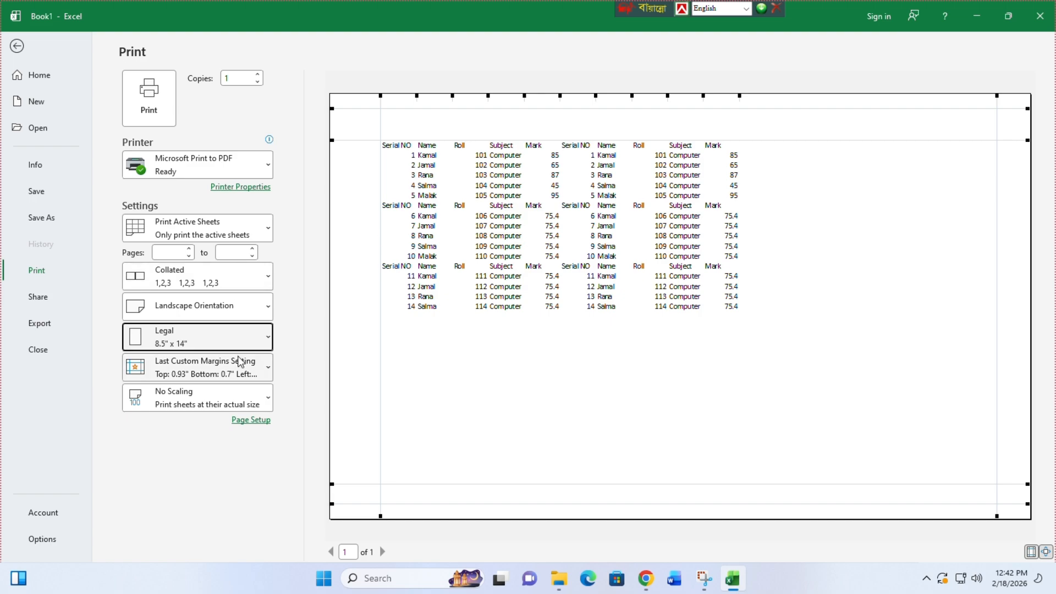
left_click(210, 333)
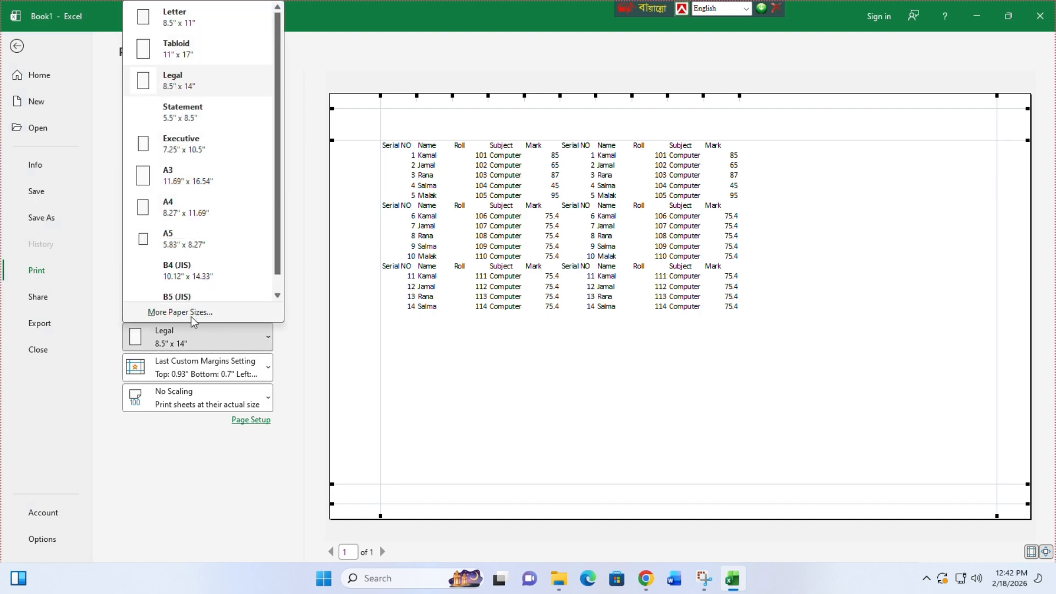
left_click(190, 315)
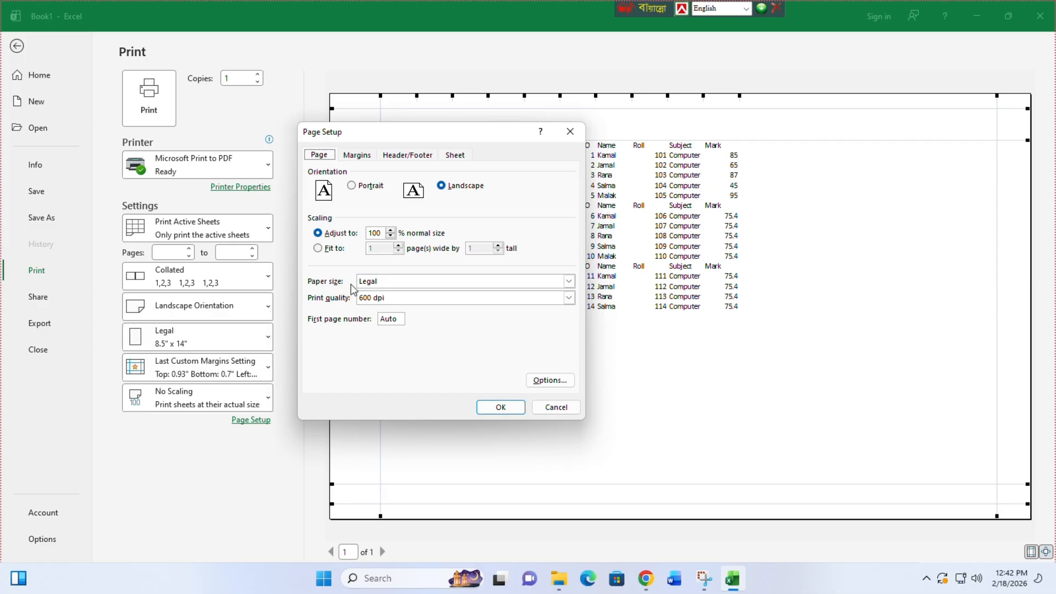
left_click(387, 282)
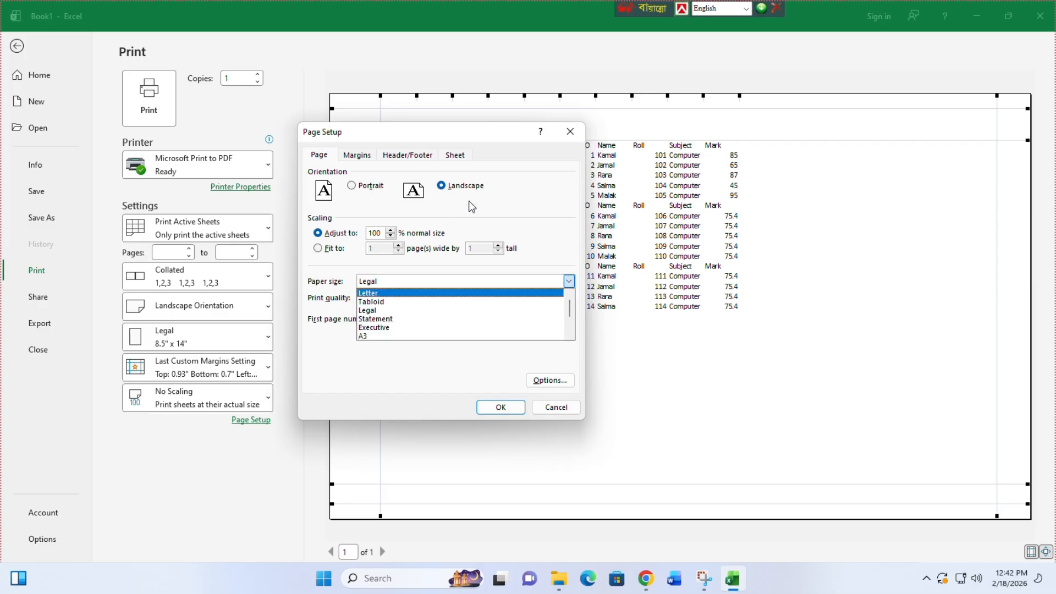
left_click(570, 132)
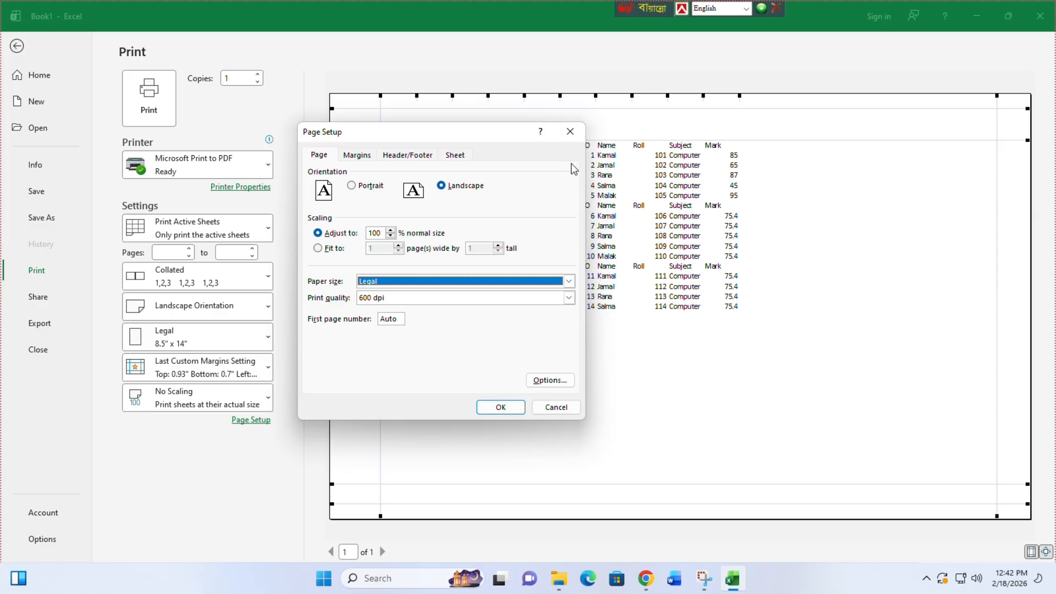
left_click(581, 130)
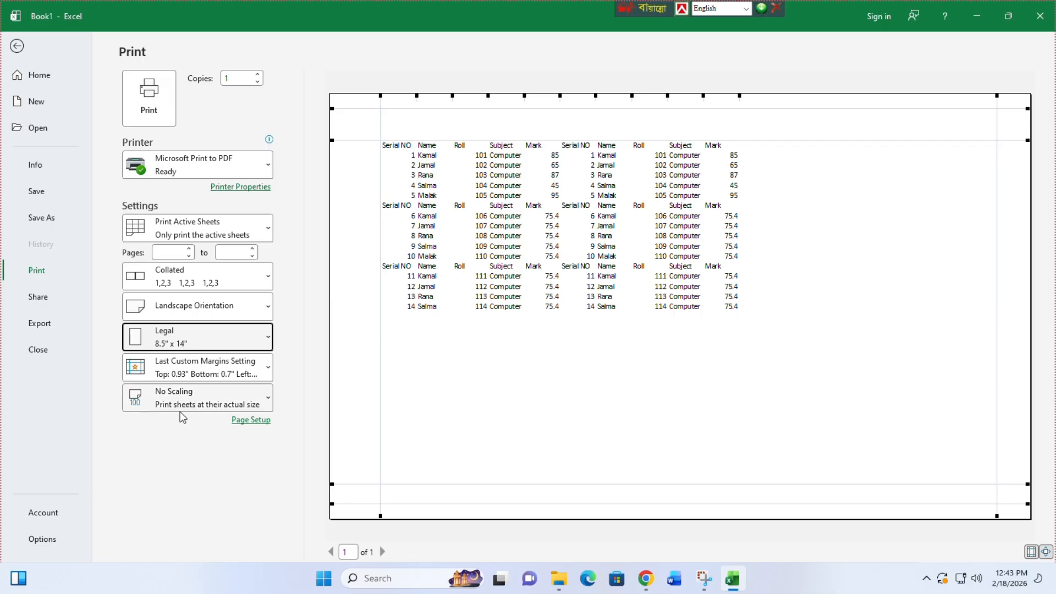
Step: Set the print paper size to A4 and the print margins to Wide
left_click(228, 336)
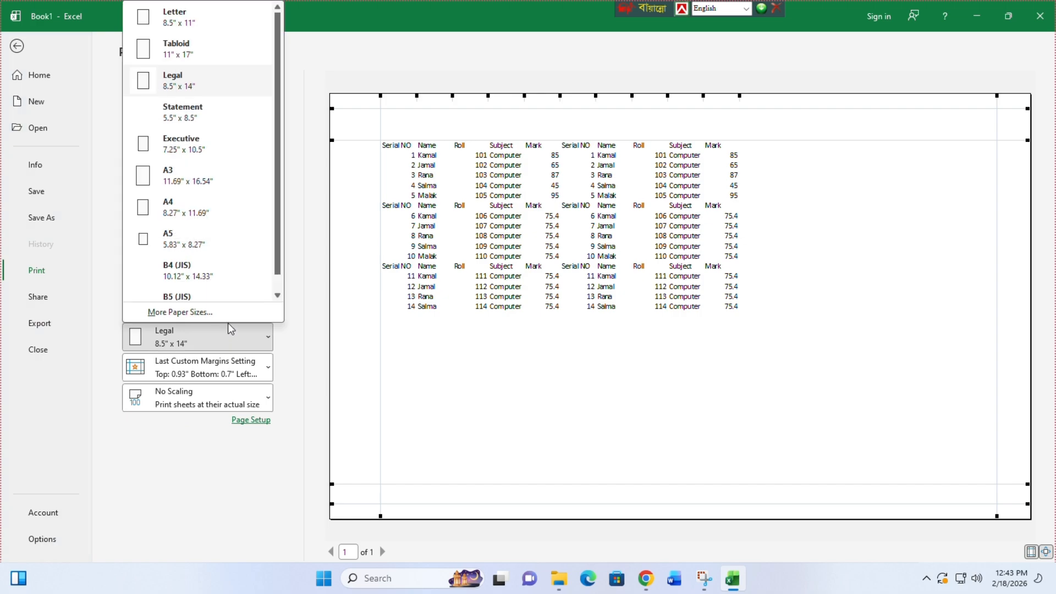
left_click(195, 205)
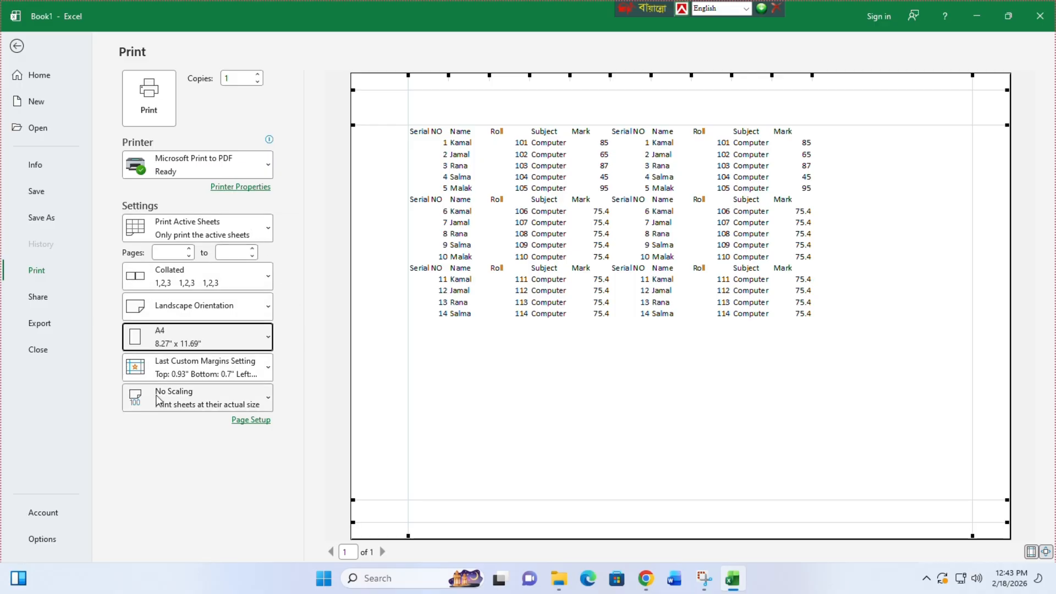
left_click(194, 373)
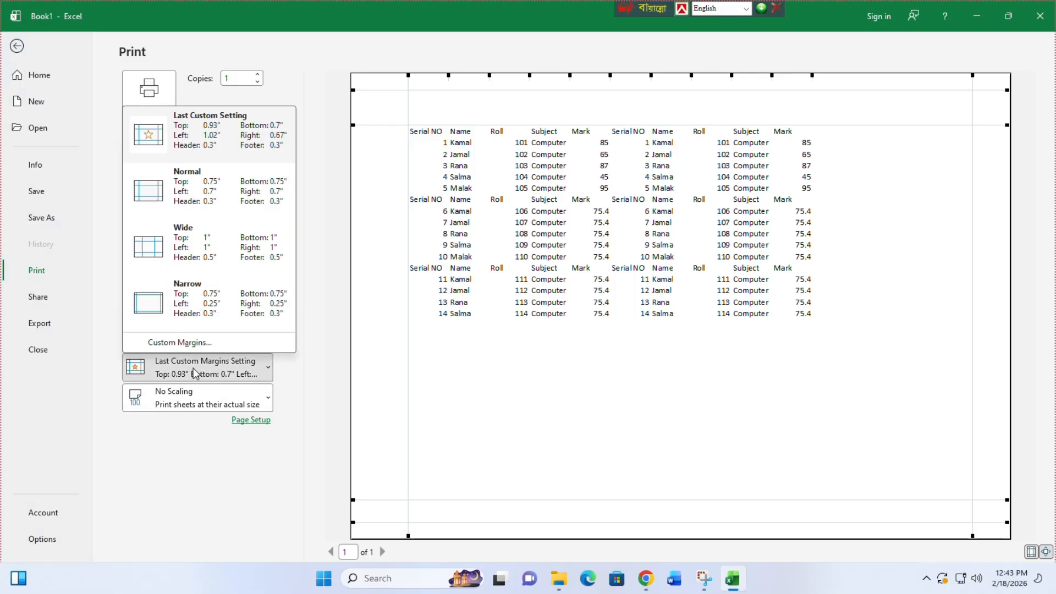
left_click(231, 253)
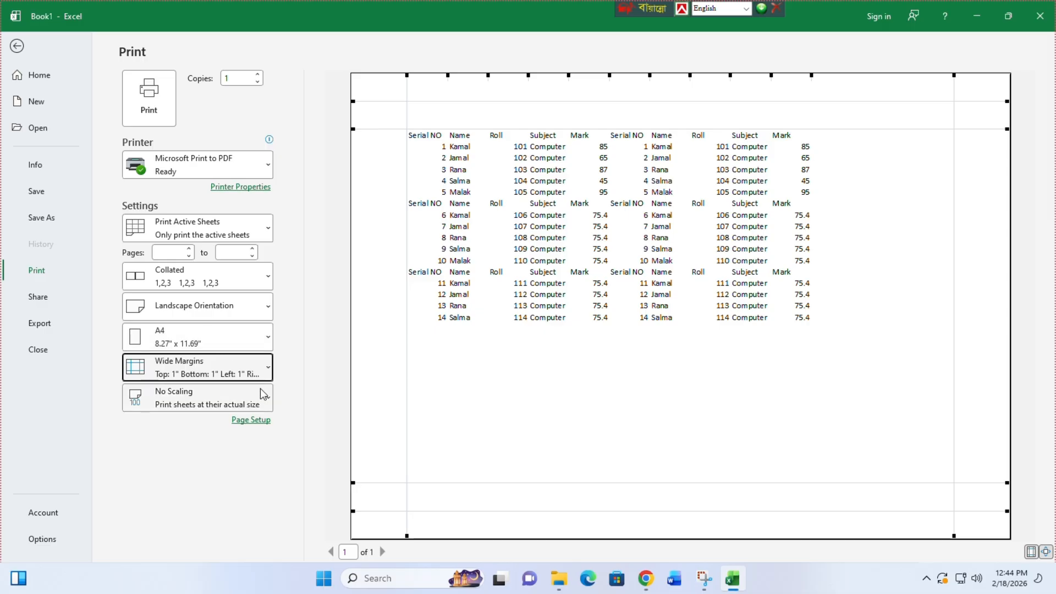
Step: Switch the printout to portrait orientation and scale it to fit the sheet on one page
left_click(198, 312)
left_click(195, 338)
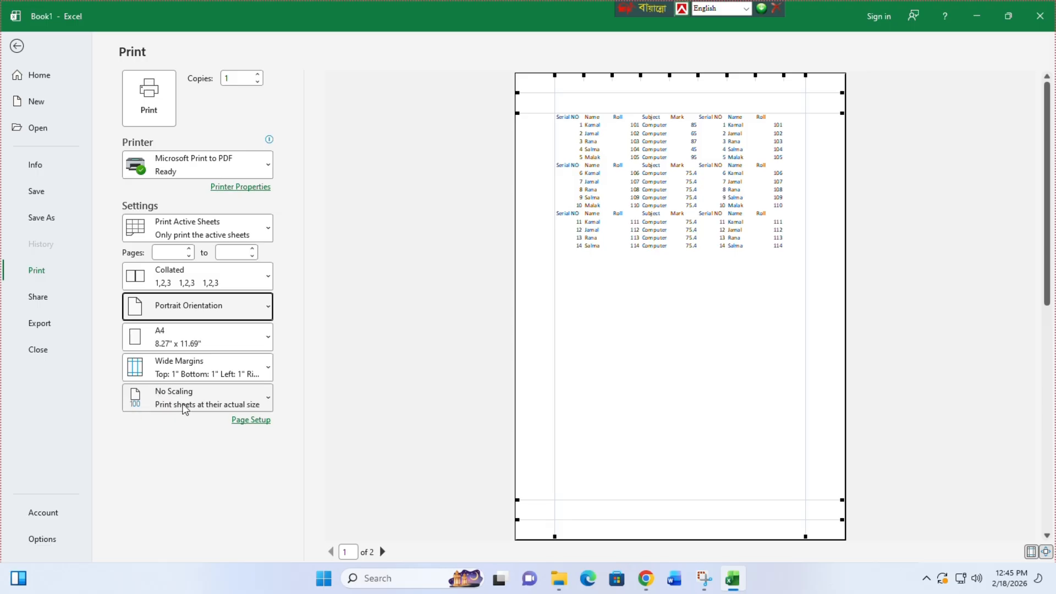
left_click(183, 405)
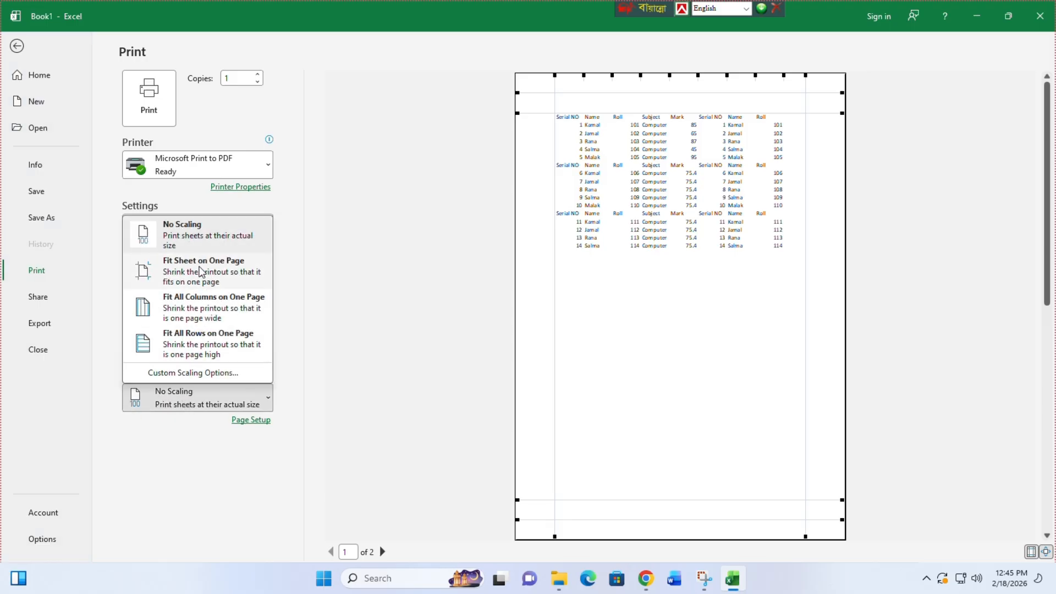
left_click(209, 271)
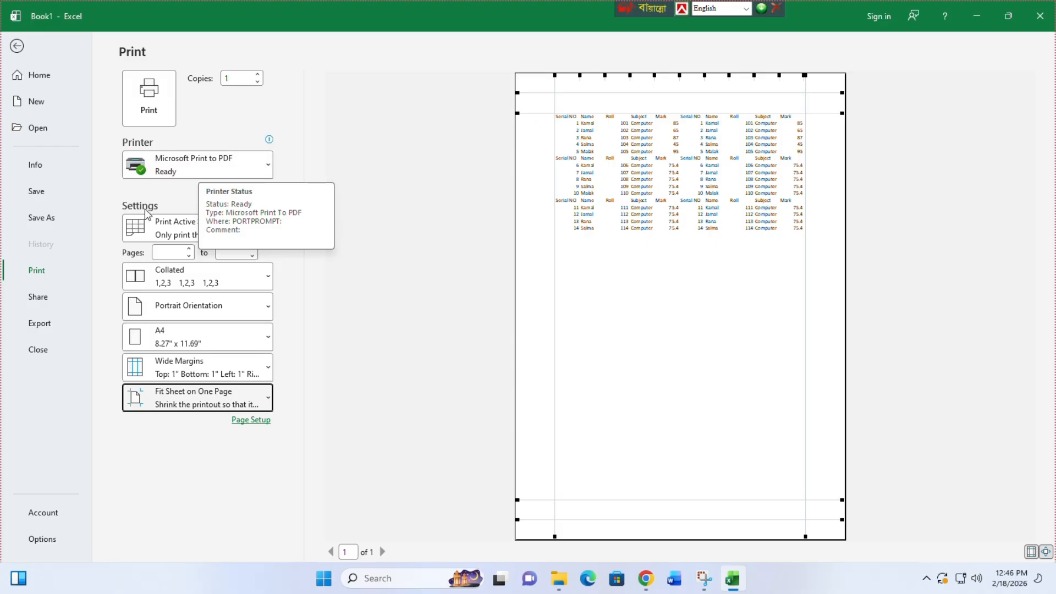
Step: Preview printing only the current selection, and switch back to printing the active sheets
left_click(177, 223)
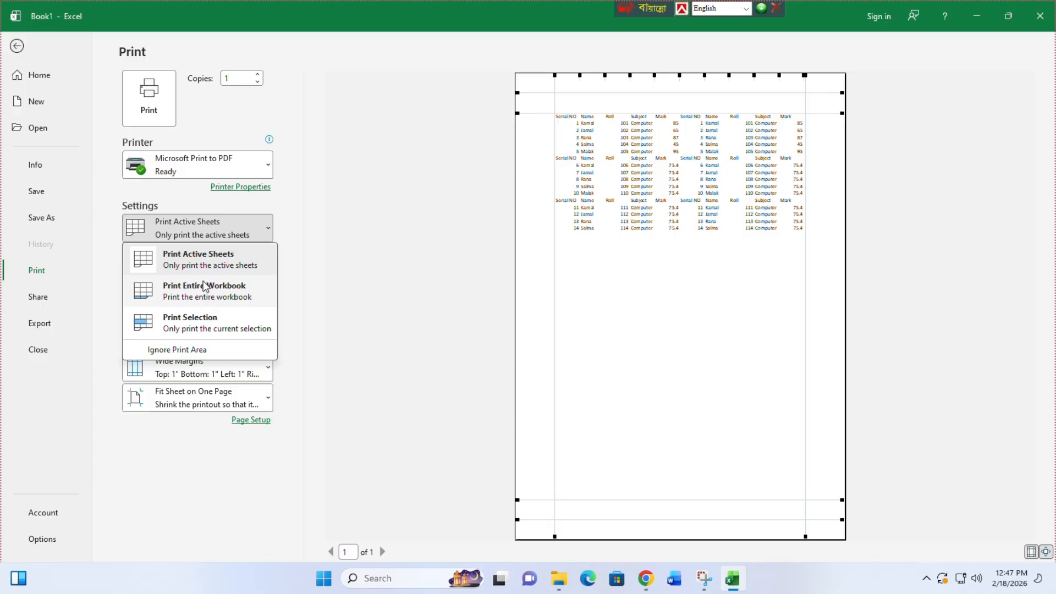
left_click(186, 330)
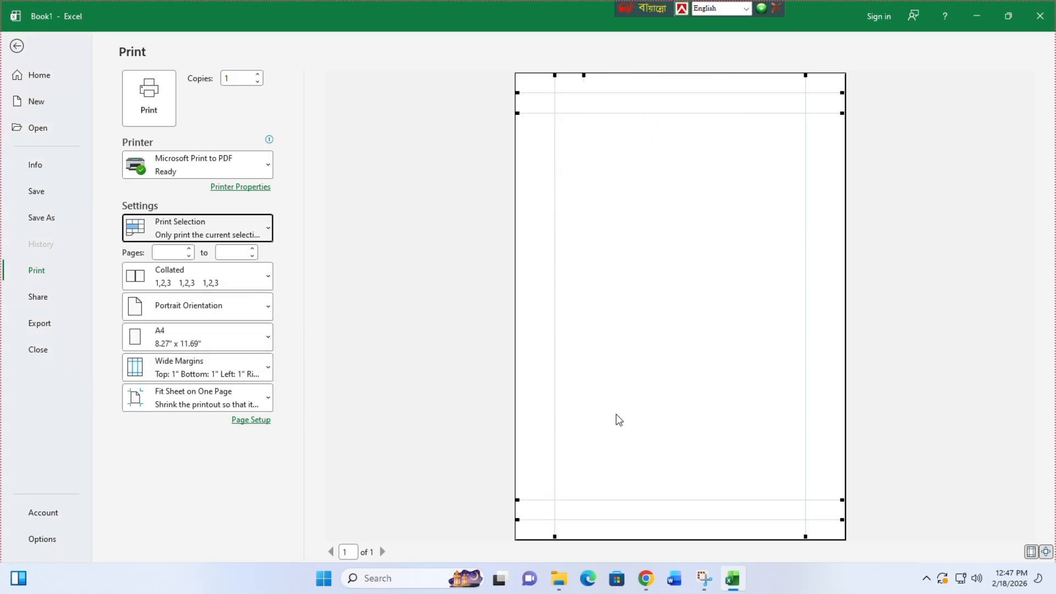
left_click(243, 228)
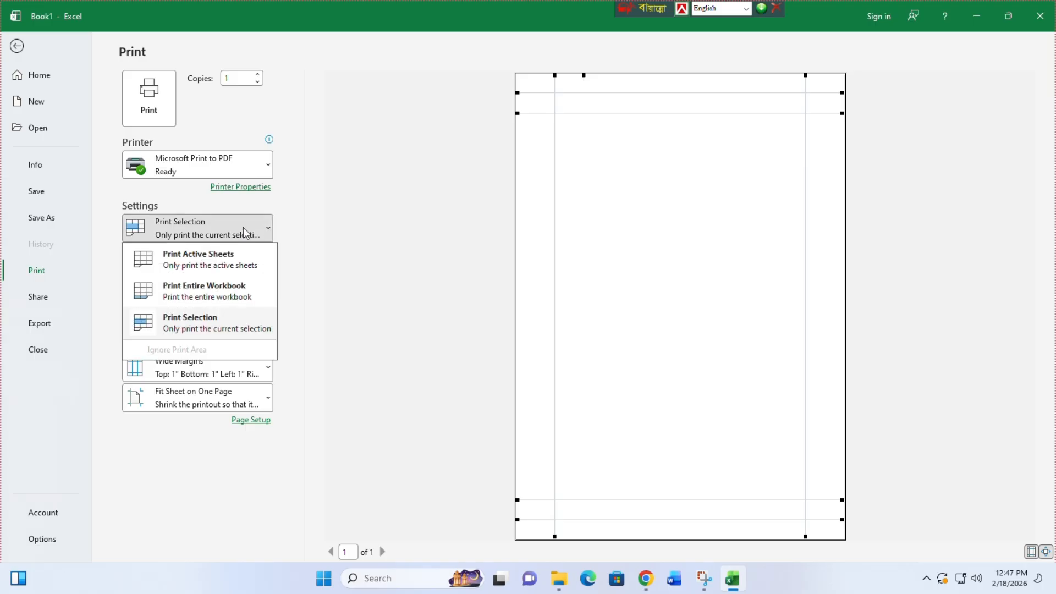
left_click(211, 260)
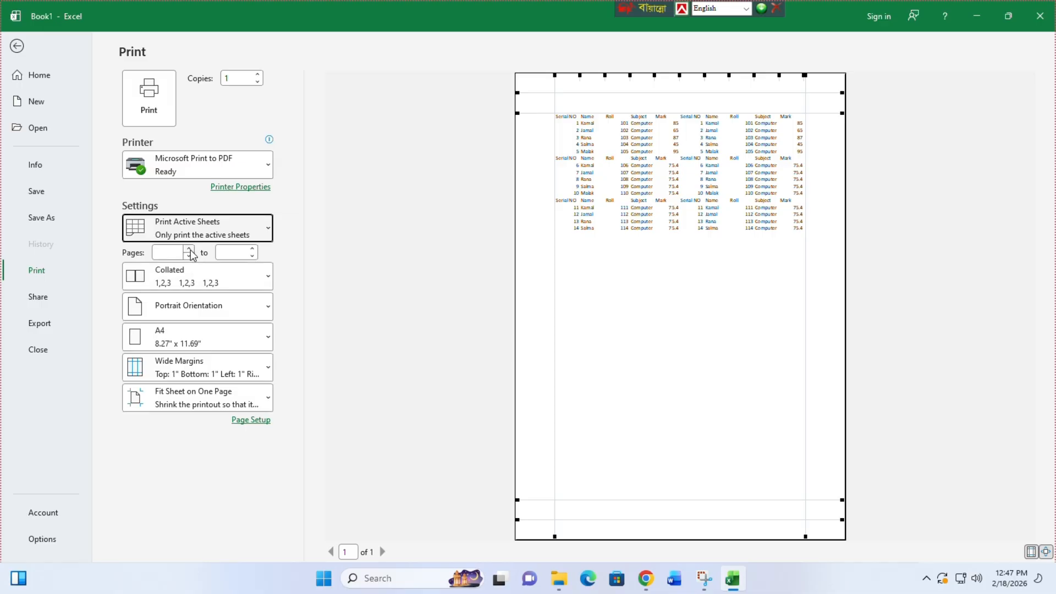
Step: Try a print page range from 1 to 5, and clear both page range values
left_click(190, 248)
left_click(190, 248)
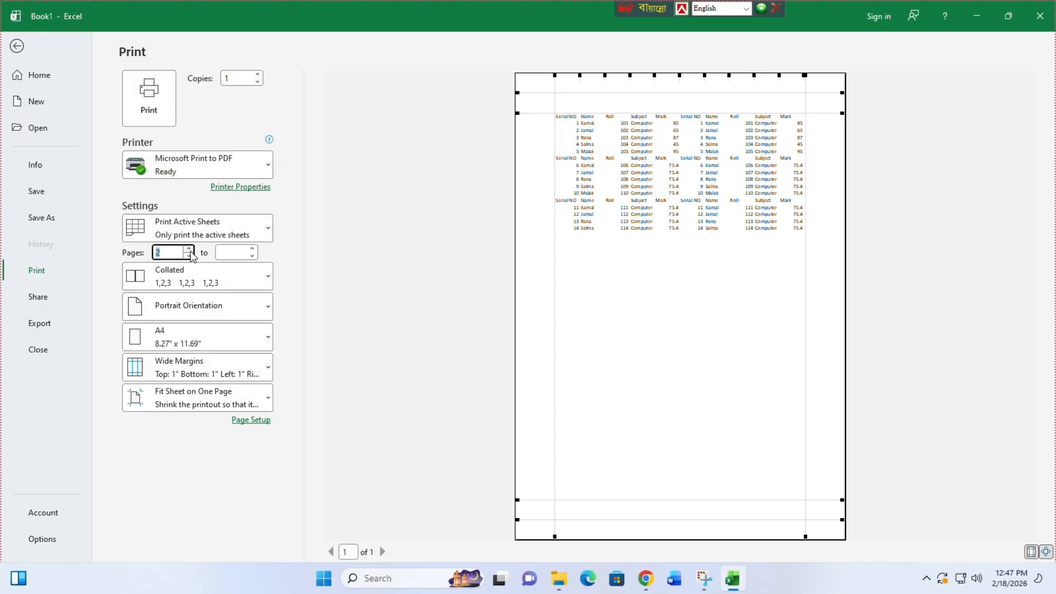
left_click(252, 249)
left_click(253, 248)
left_click(252, 249)
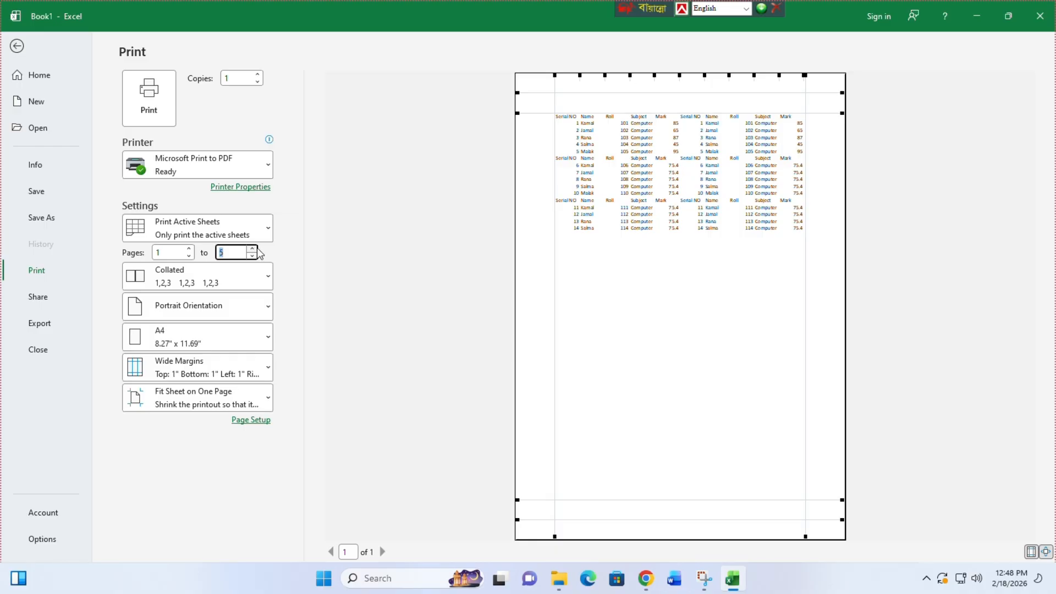
key("BackSpace")
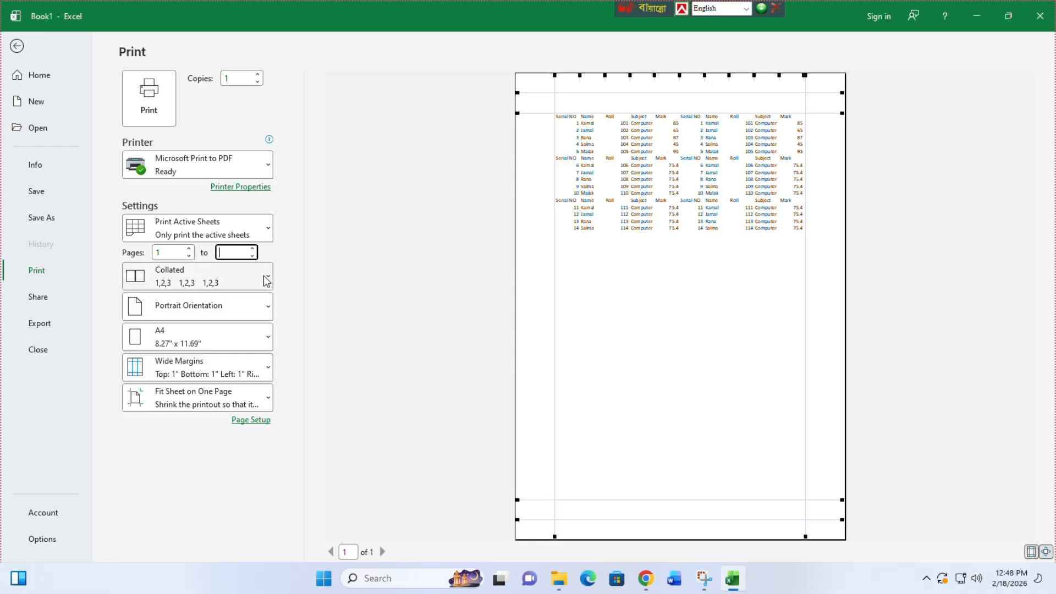
key("shift+Tab")
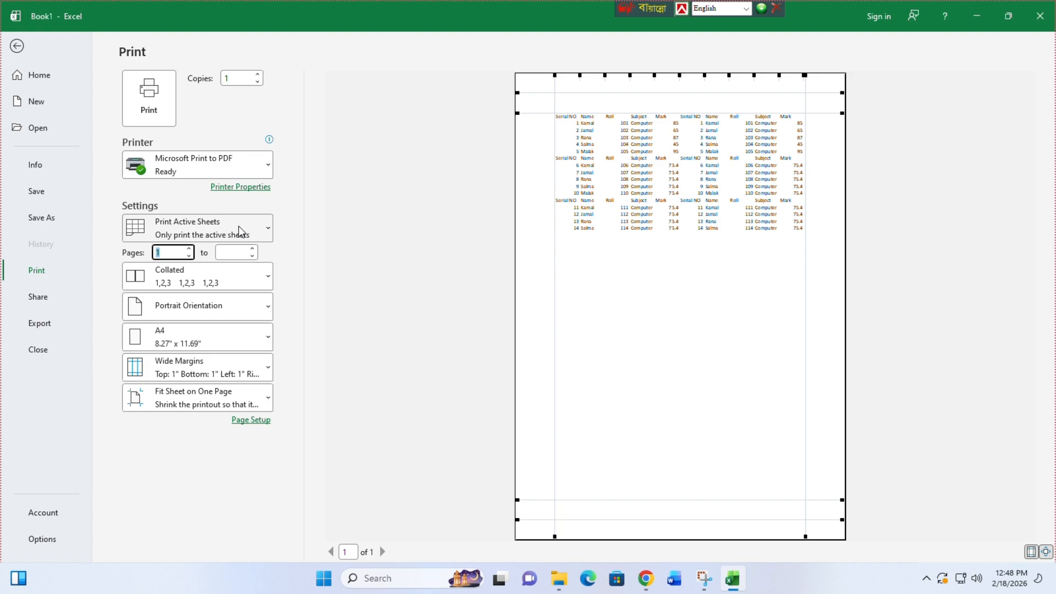
key("BackSpace")
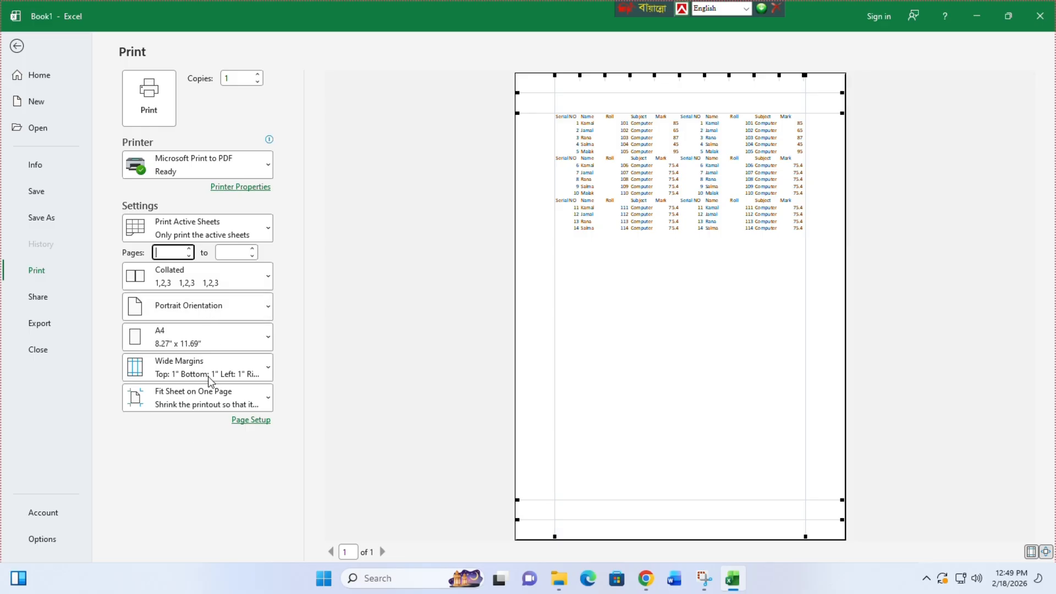
Step: Return to the worksheet to view the marks table, and reopen the print preview
left_click(15, 48)
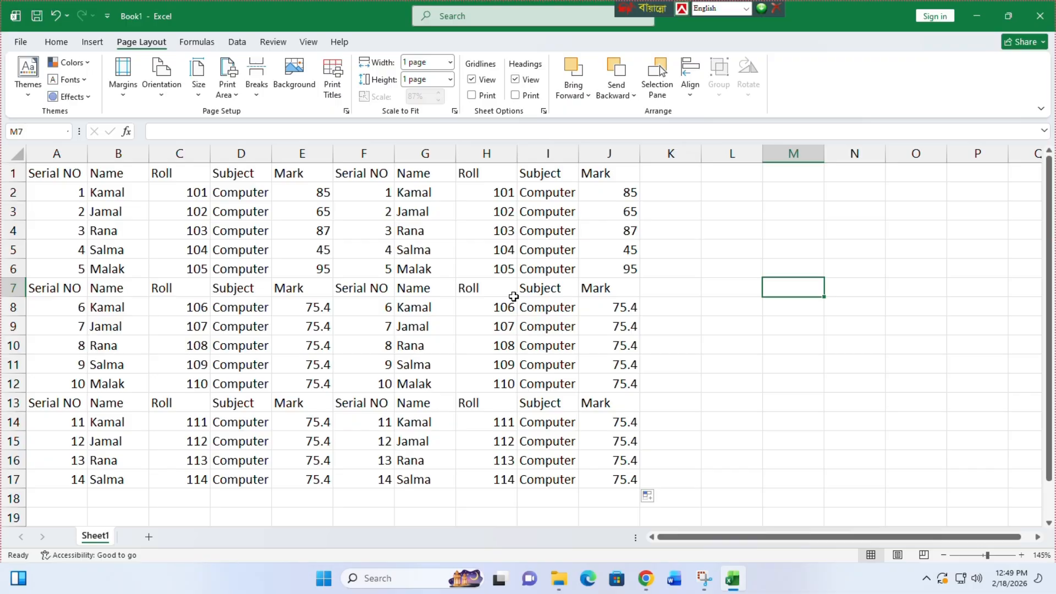
left_click(19, 44)
left_click(45, 272)
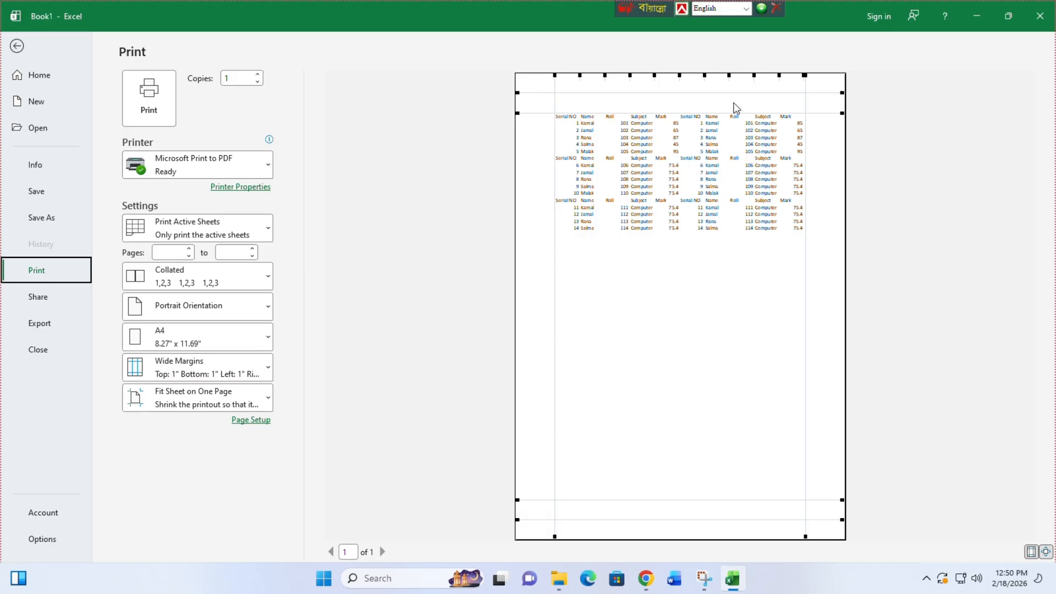
Step: Open Page Setup and examine its page, margins, header/footer and sheet settings, moving the dialog clear of the preview
left_click(251, 420)
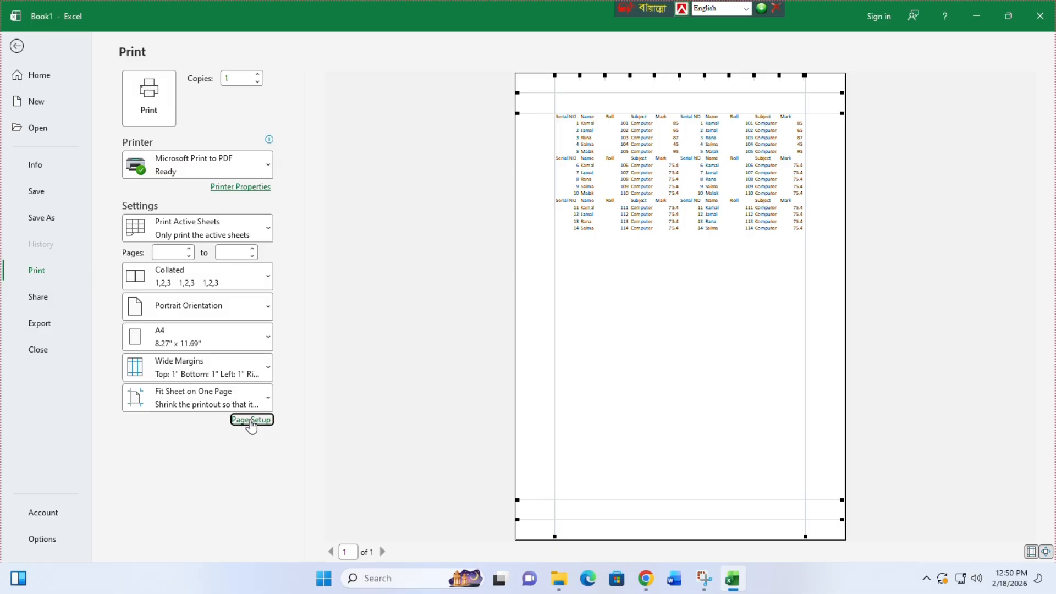
left_click_drag(478, 134, 507, 62)
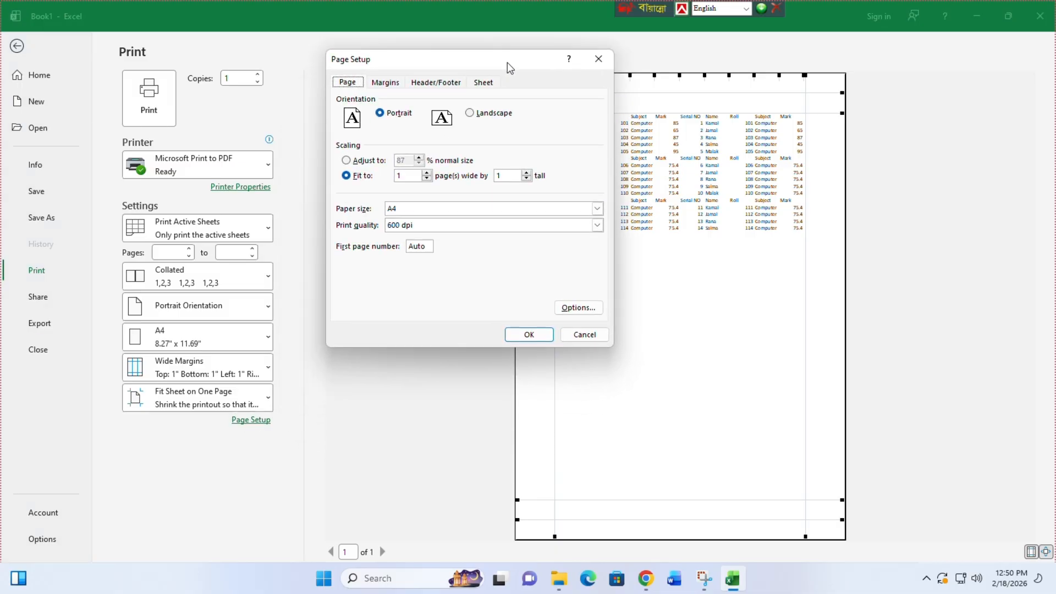
left_click(386, 84)
left_click(483, 84)
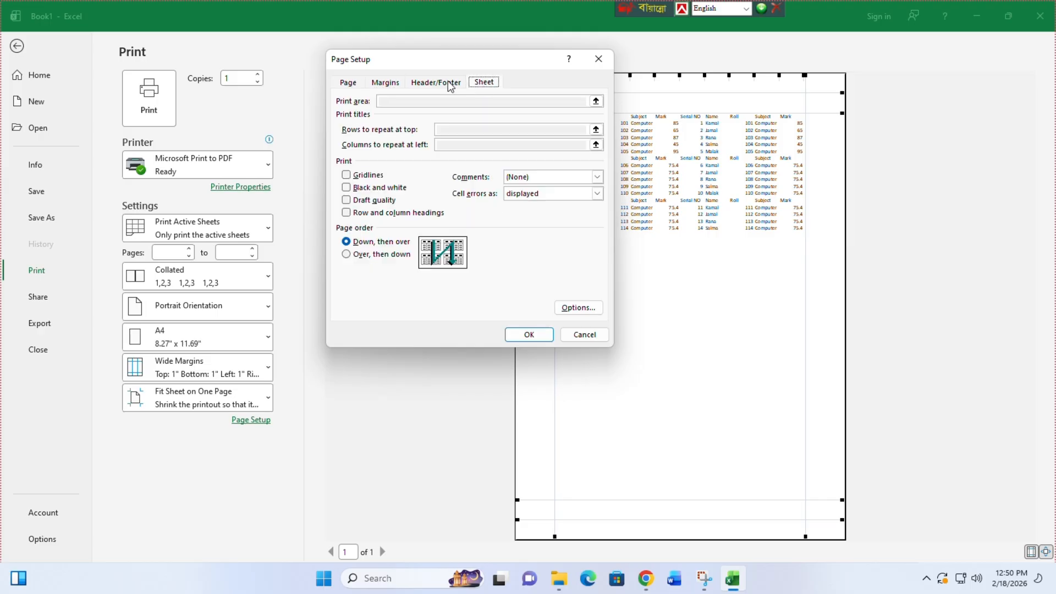
left_click(447, 84)
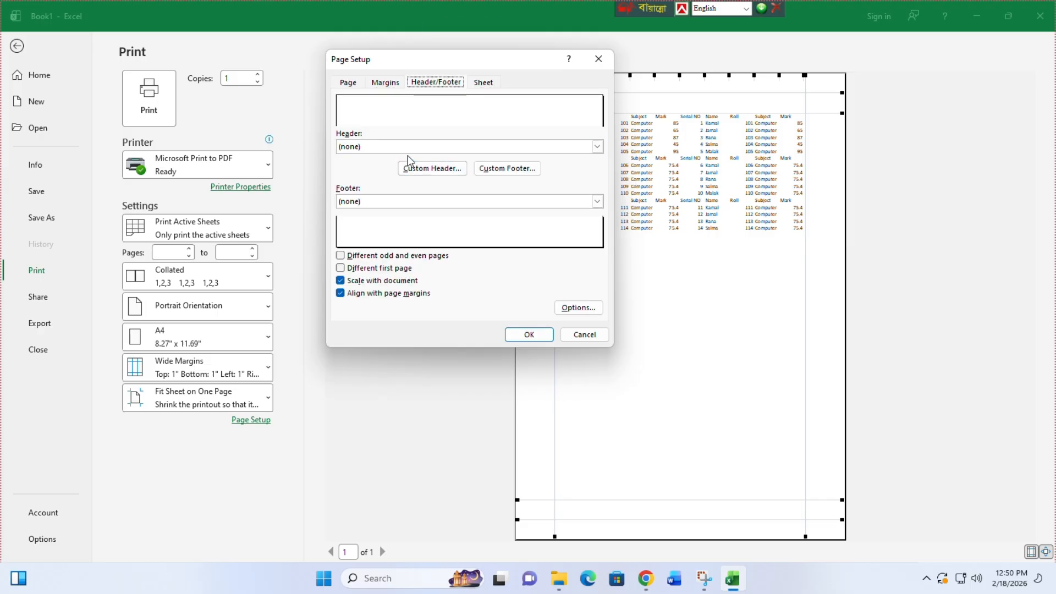
left_click(348, 82)
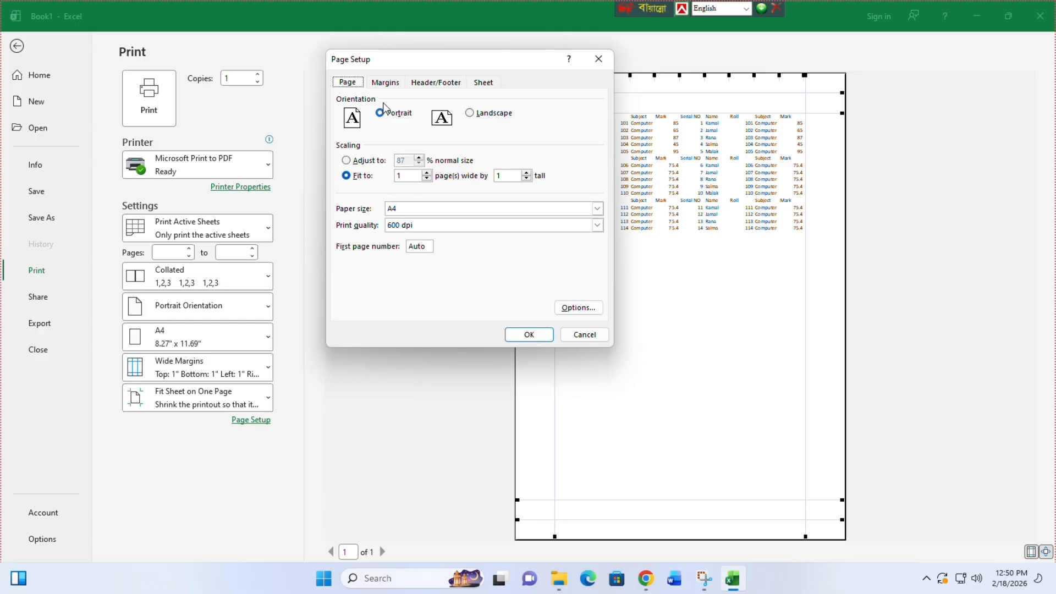
left_click(384, 83)
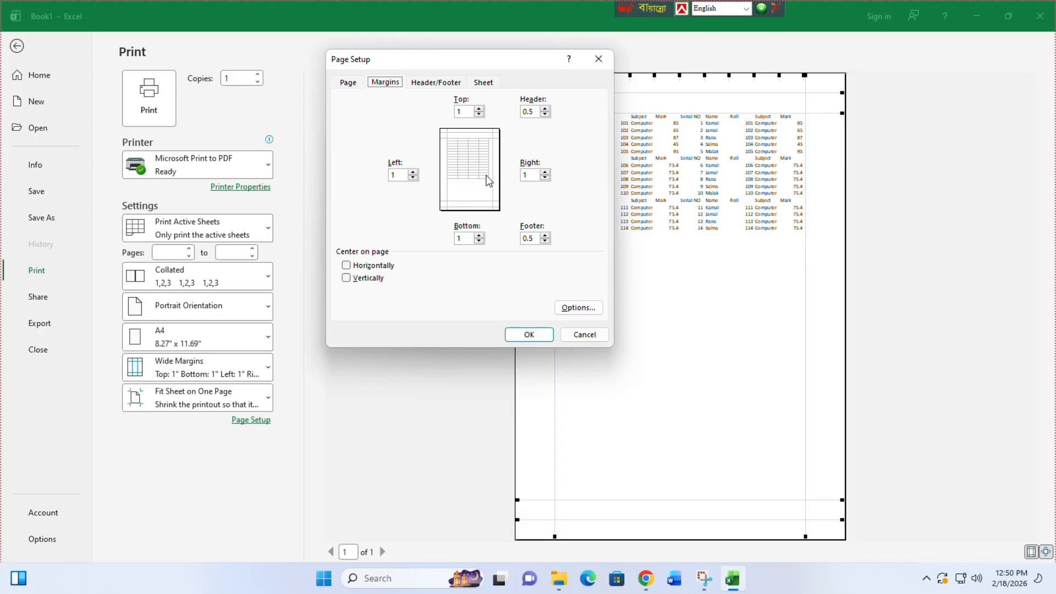
left_click(425, 84)
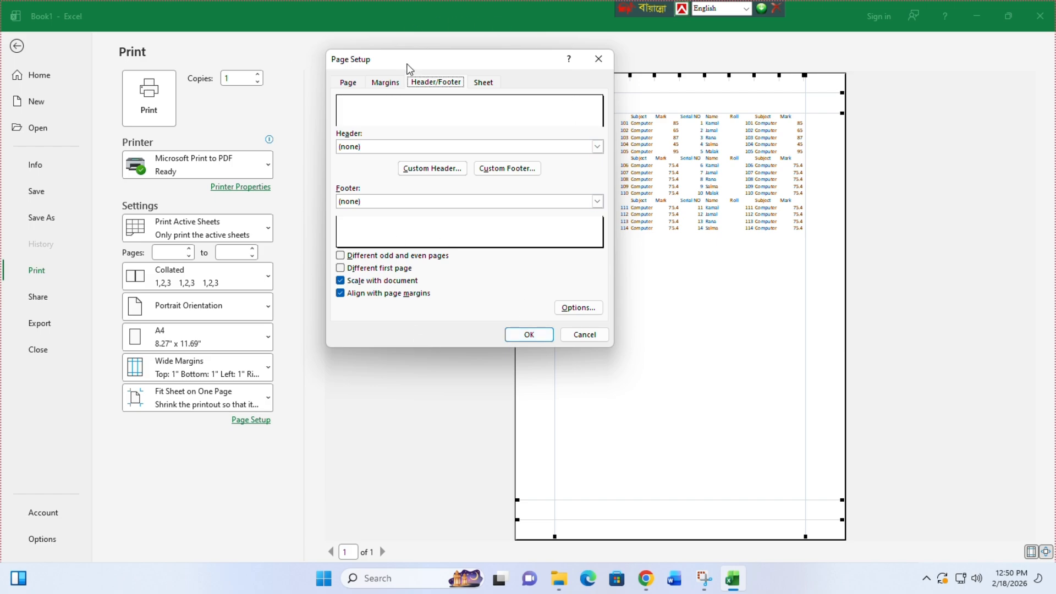
left_click_drag(405, 66, 381, 100)
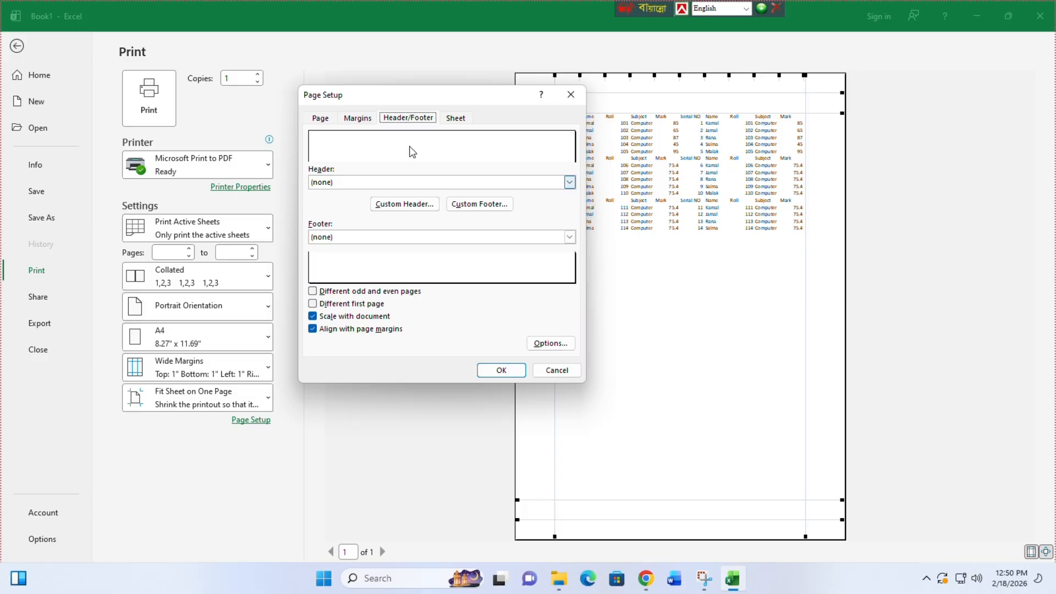
left_click_drag(396, 103, 403, 74)
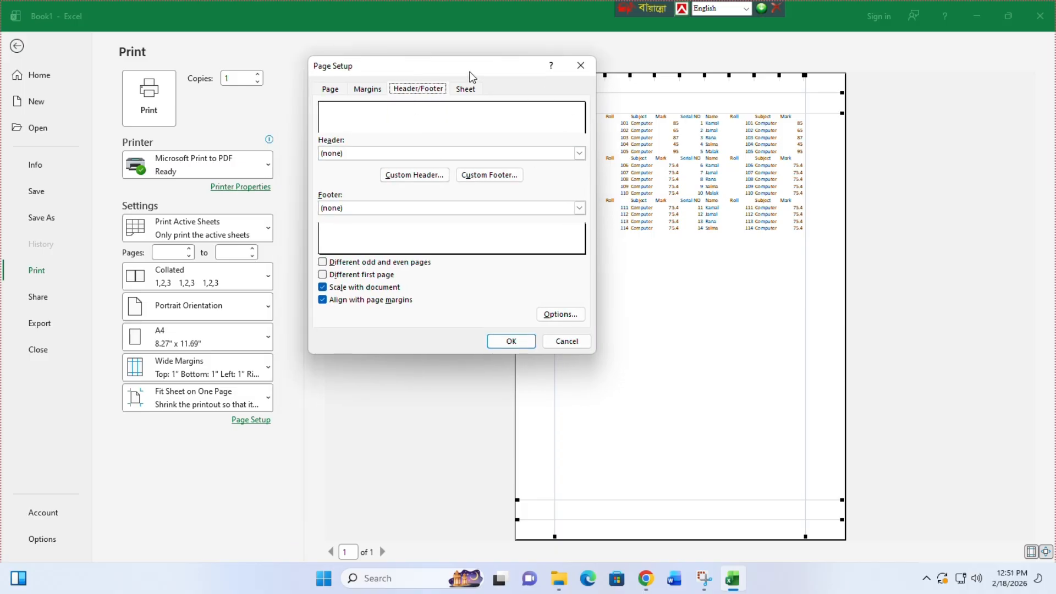
left_click_drag(471, 76, 409, 154)
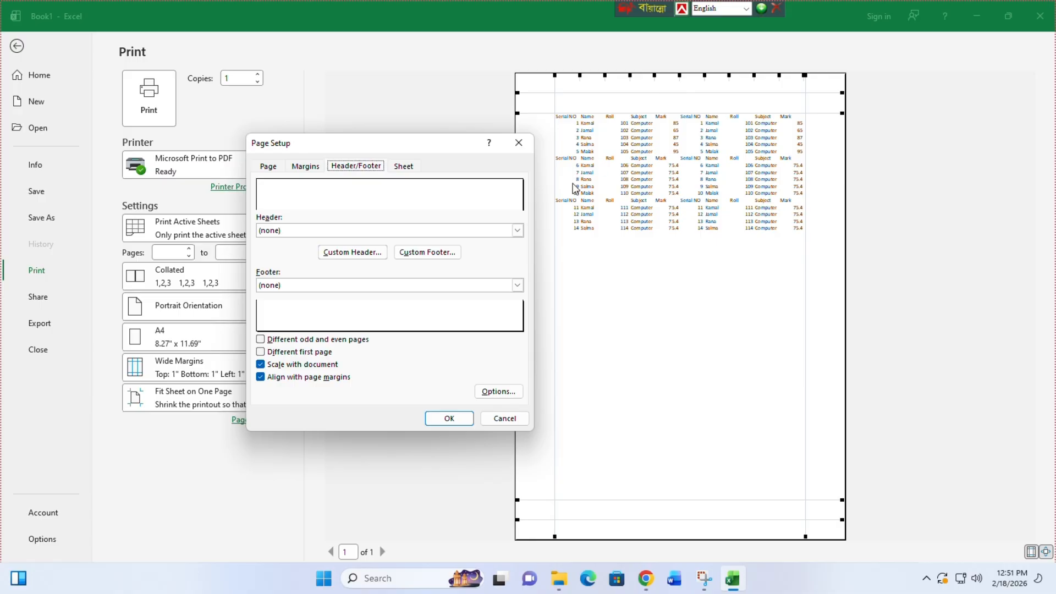
Step: Create a custom header with the text "Masuma IT Park" in its center section
left_click(347, 253)
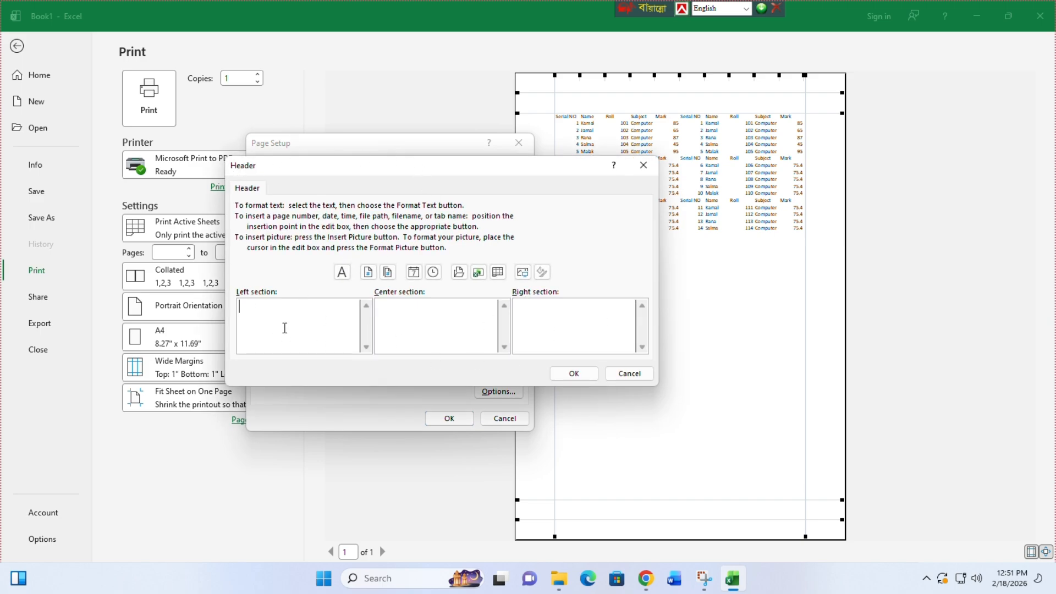
left_click(443, 329)
left_click(434, 306)
type("Masuma IT")
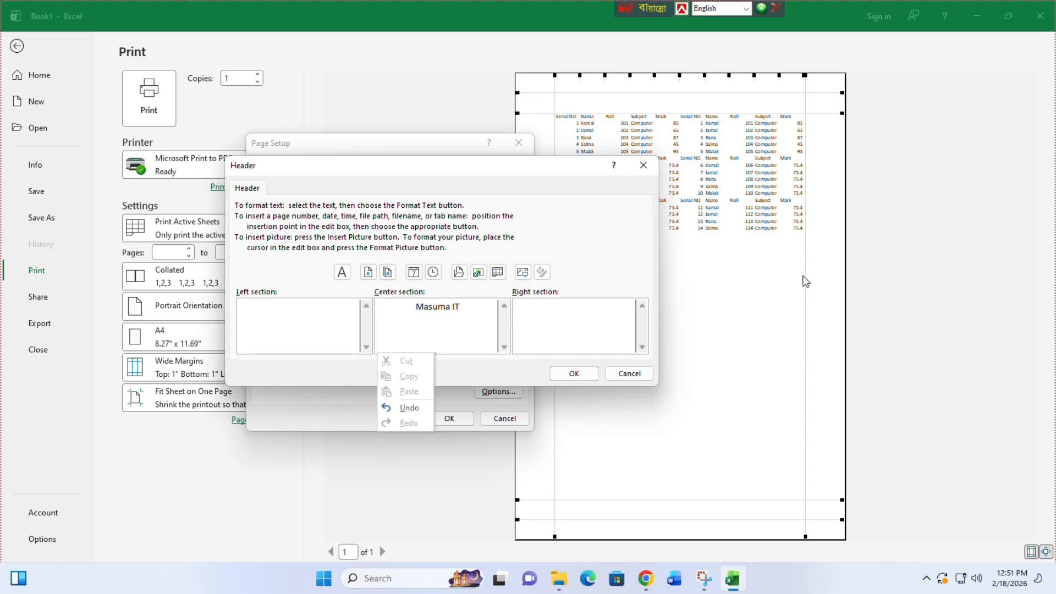
left_click(485, 310)
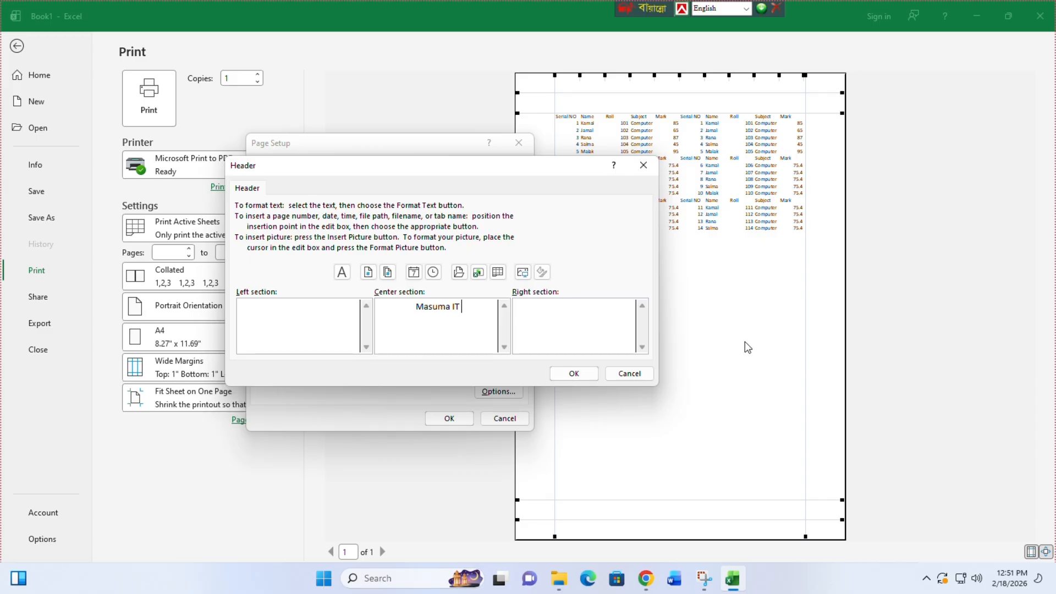
type("Park")
left_click(587, 377)
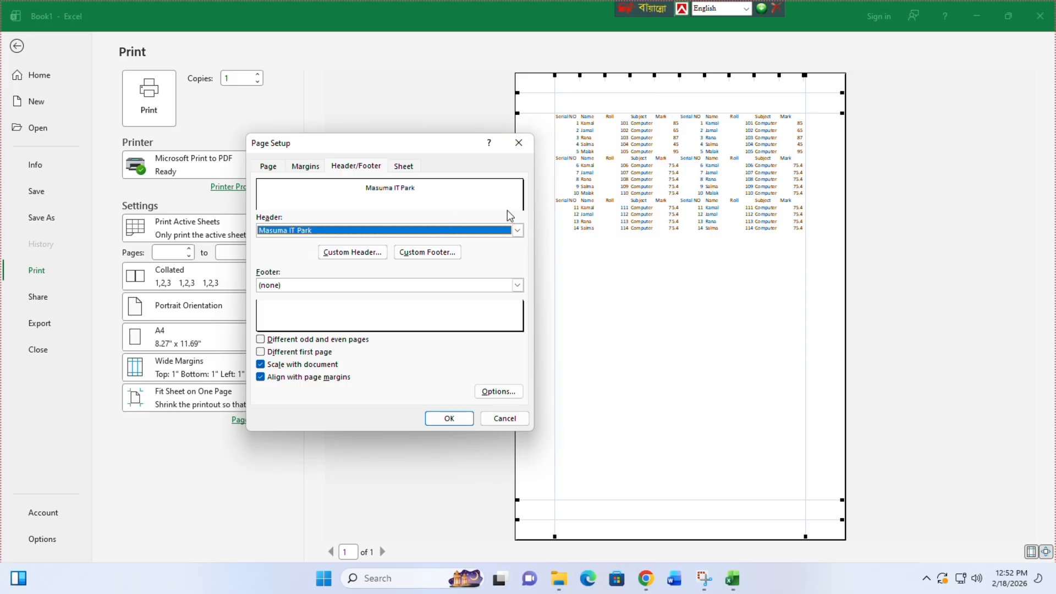
Step: Create a custom footer with the file path code in its left section, and apply the page setup
left_click(445, 251)
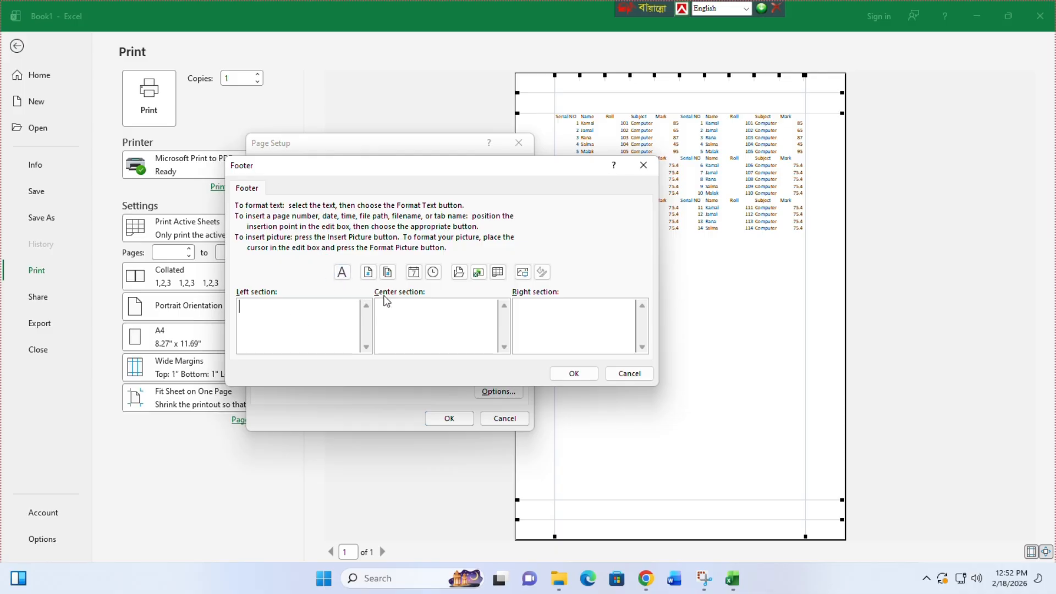
left_click(459, 272)
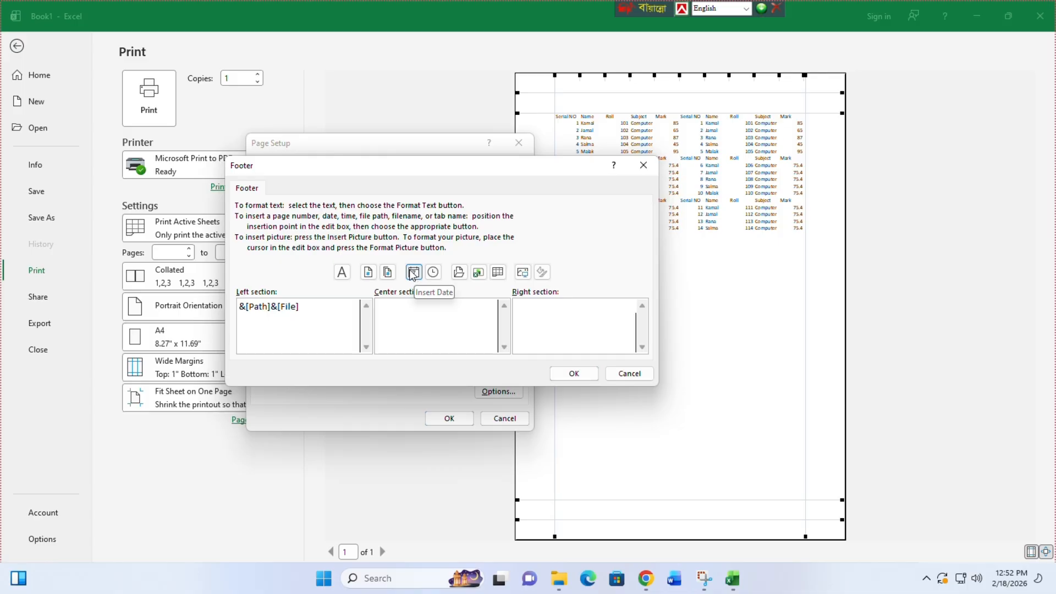
left_click(574, 373)
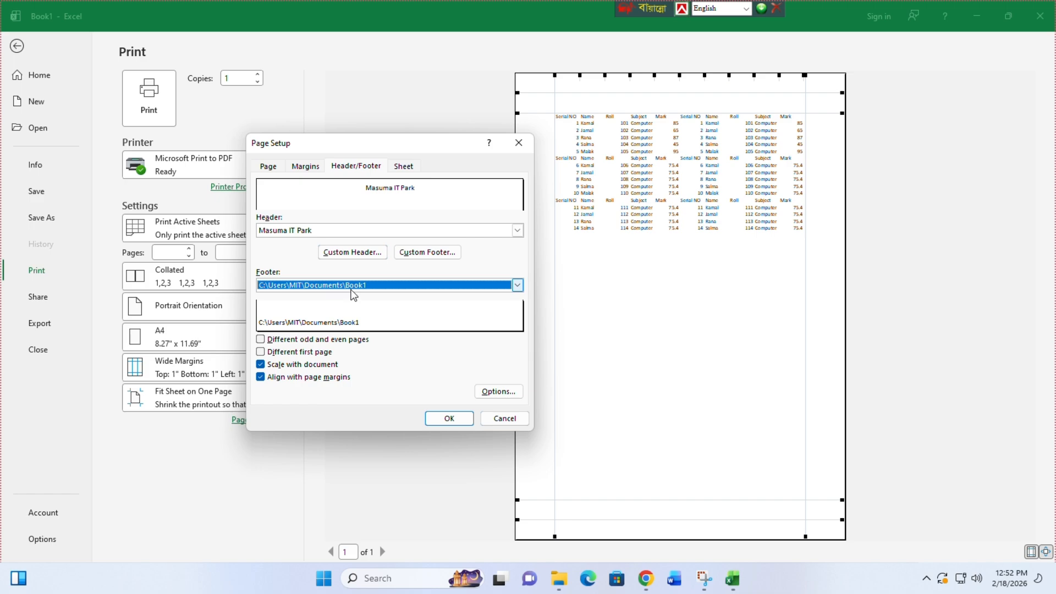
left_click(454, 420)
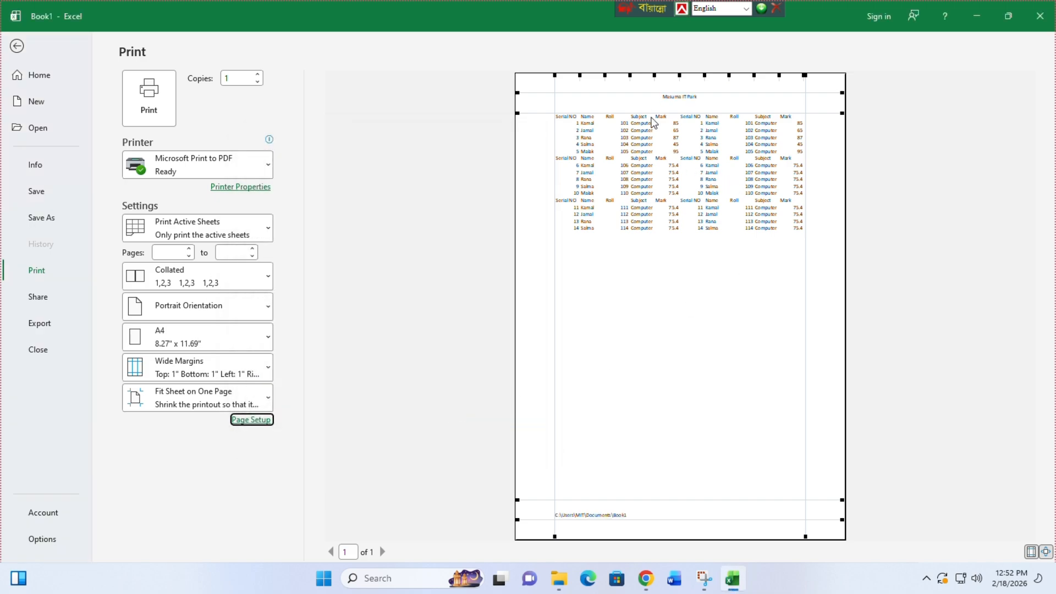
Step: Inspect the header and footer in the enlarged print preview, and review the header/footer, margins and page settings in Page Setup
left_click(704, 103)
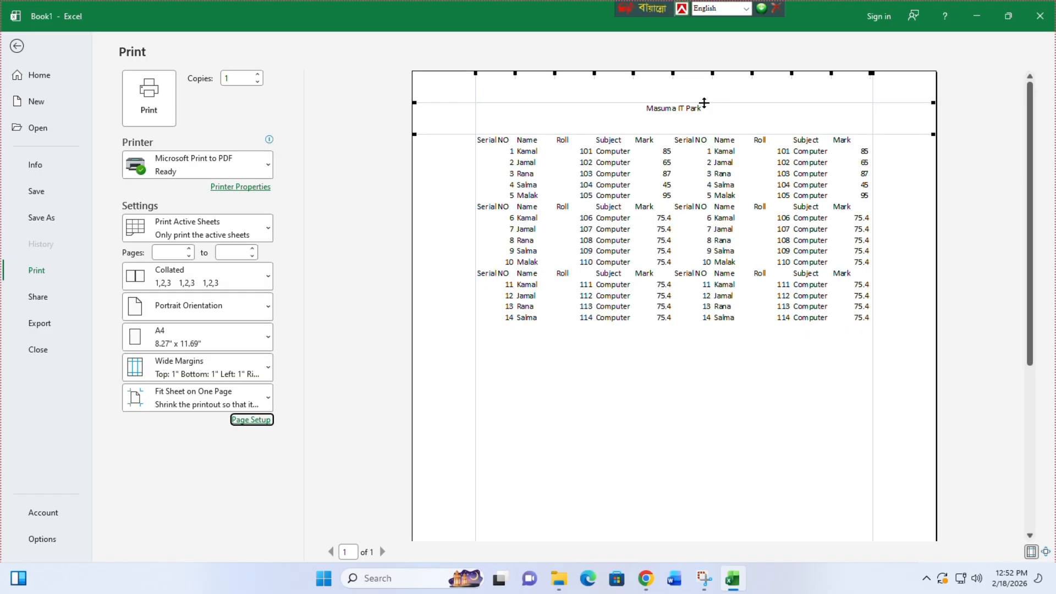
scroll(587, 386, "down", 10)
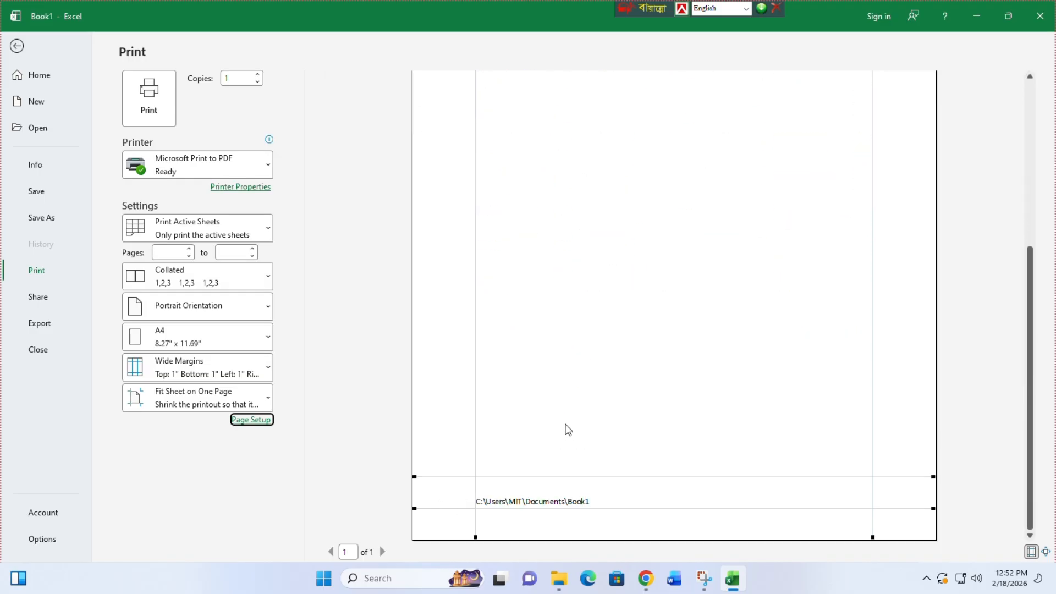
scroll(566, 423, "up", 5)
left_click(270, 425)
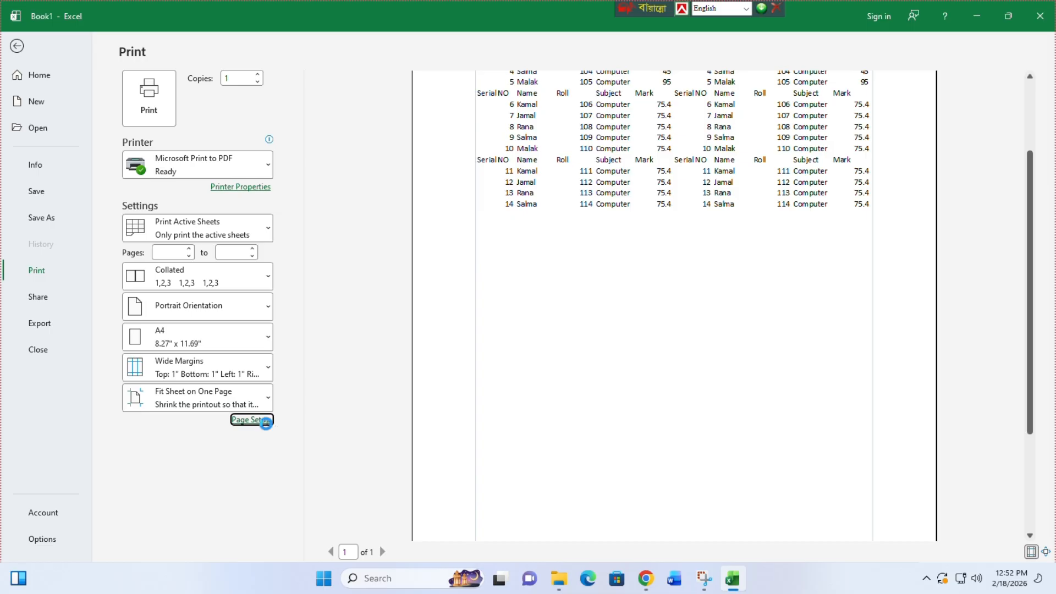
left_click(362, 168)
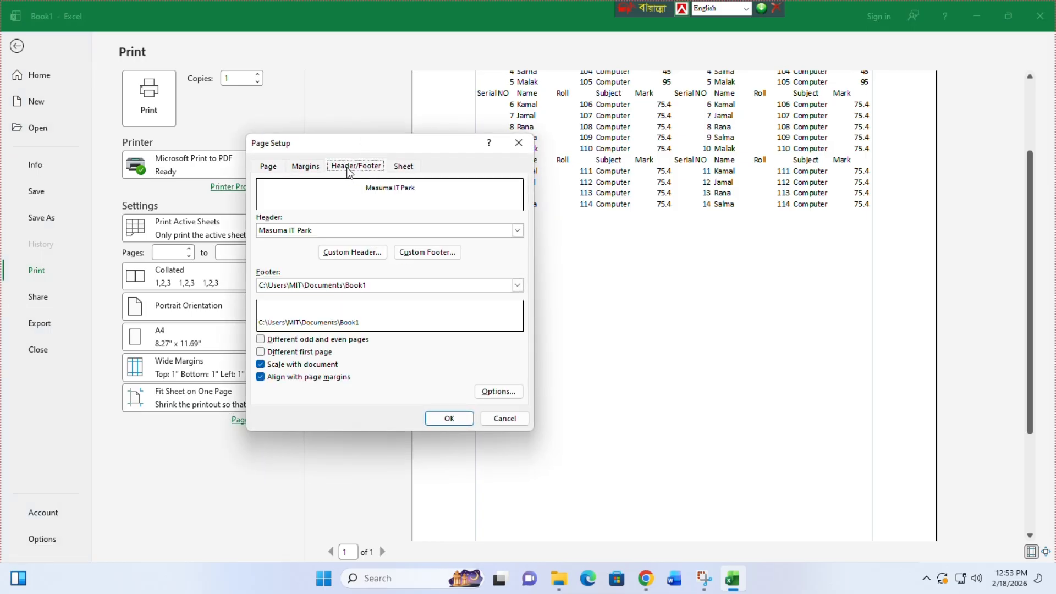
left_click(315, 167)
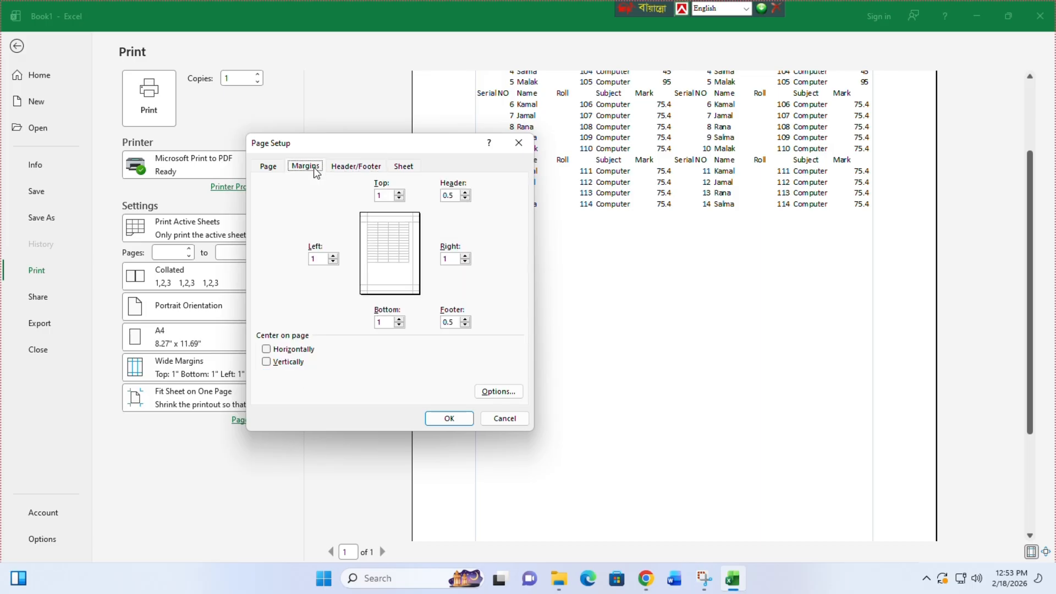
left_click(276, 170)
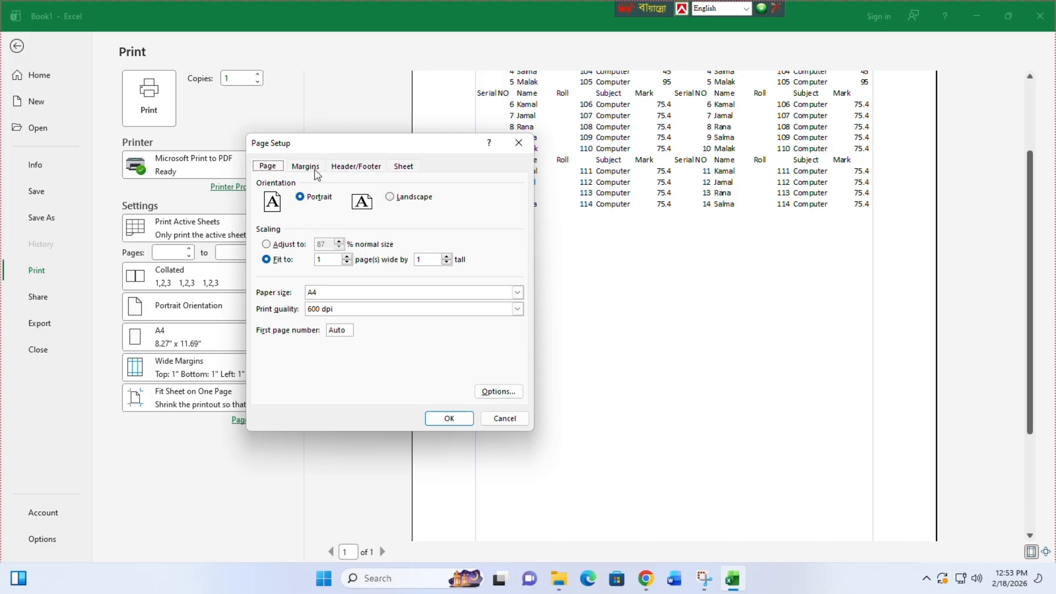
left_click(346, 167)
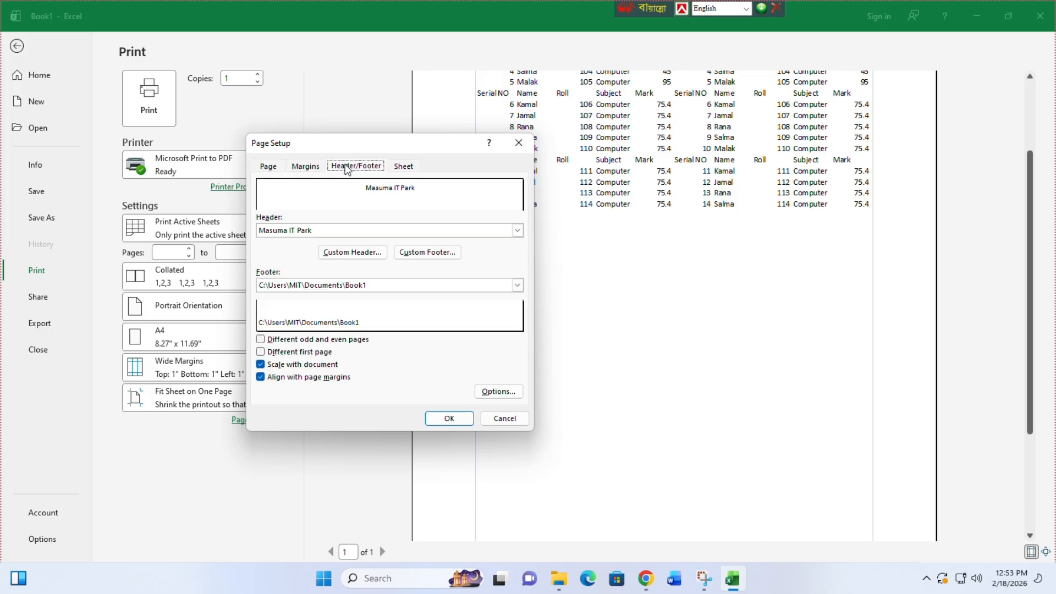
Step: Enable printing of gridlines and row and column headings for the sheet, and apply the page setup
left_click(403, 169)
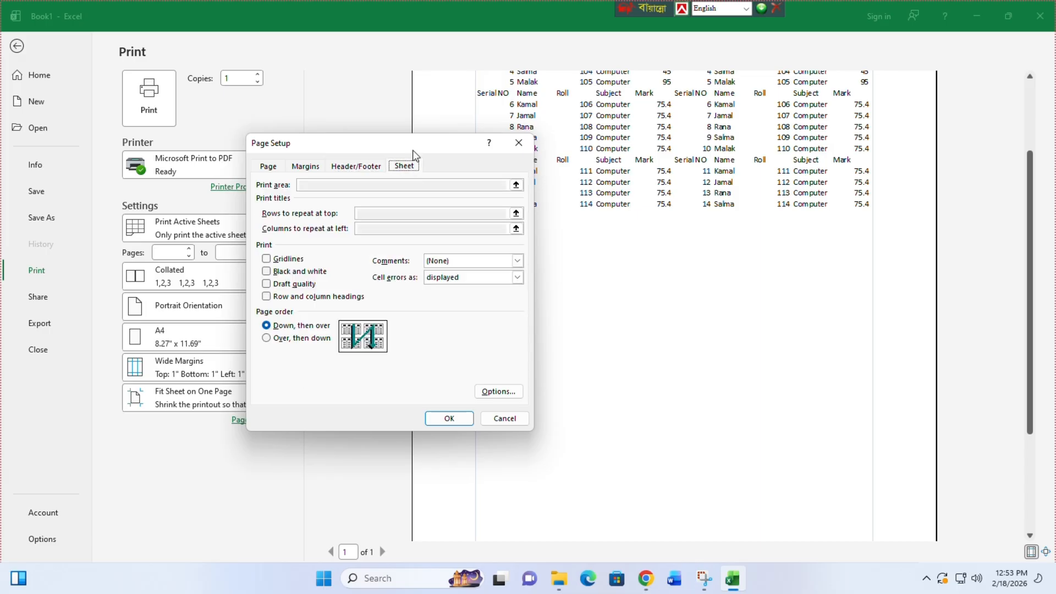
left_click_drag(416, 145, 268, 153)
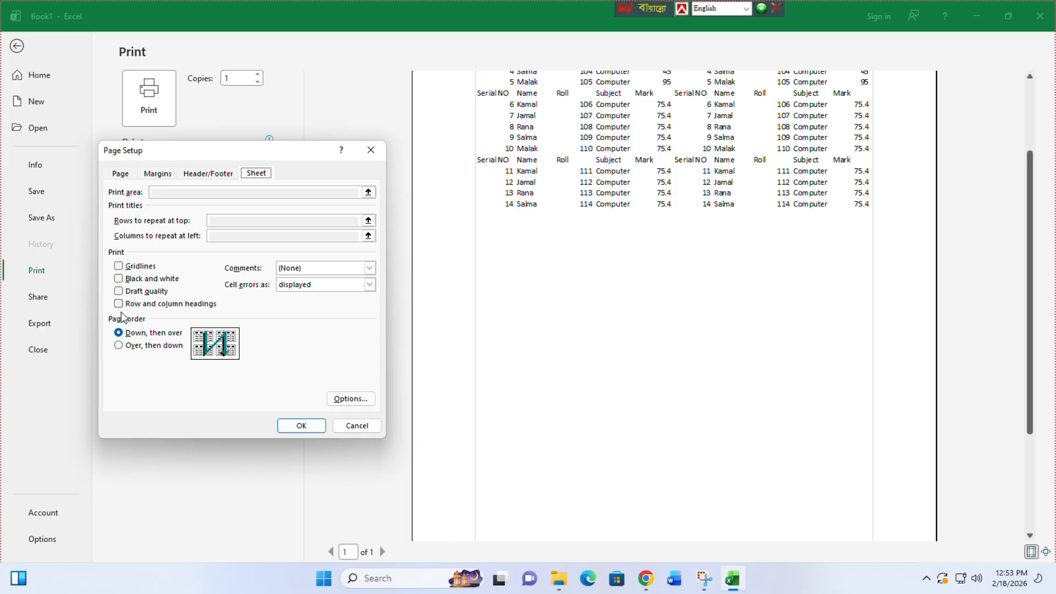
left_click(121, 267)
left_click(131, 307)
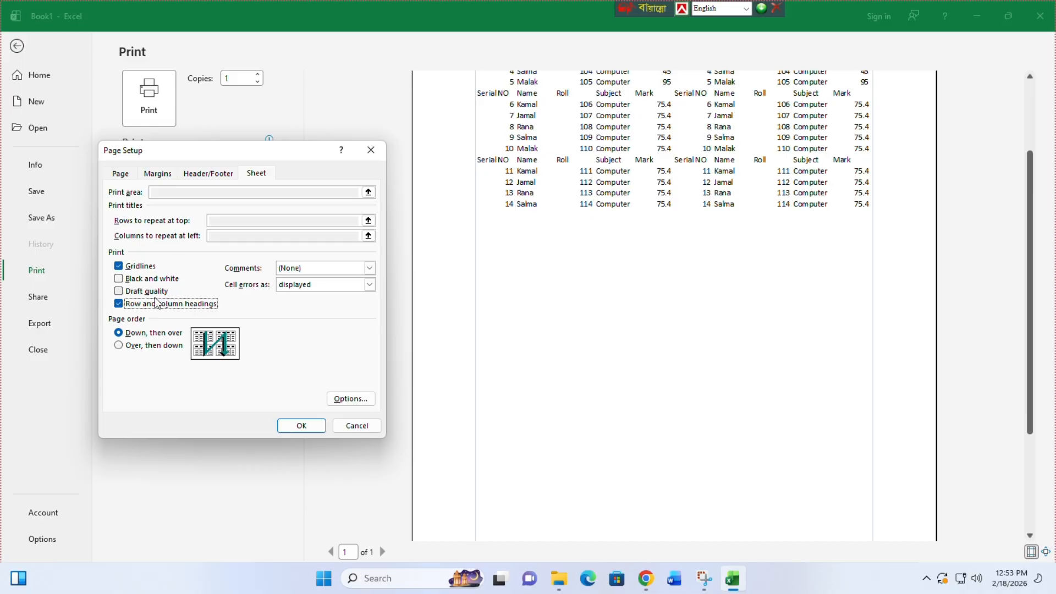
left_click(301, 426)
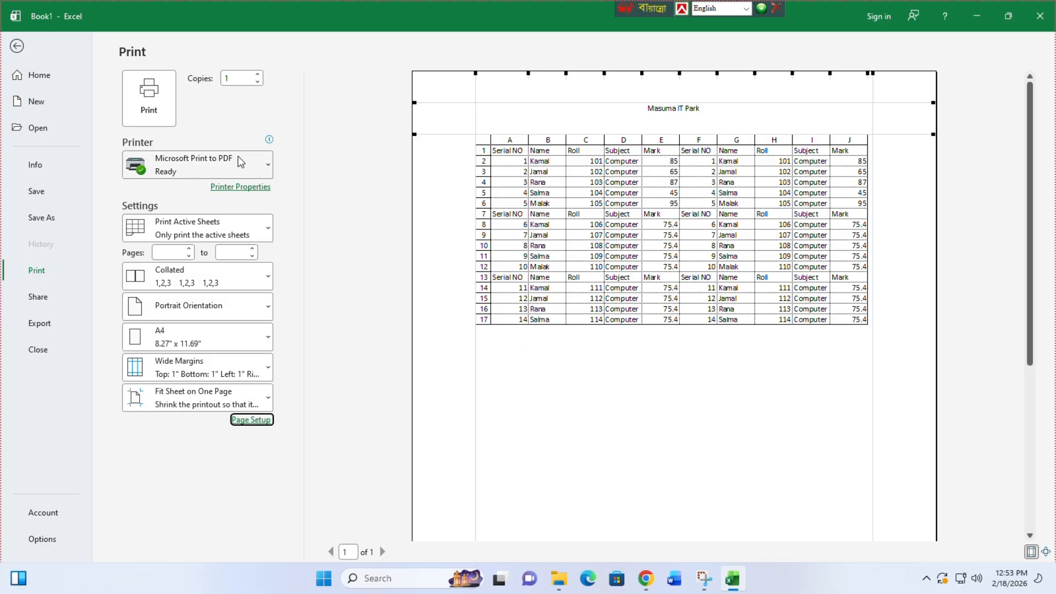
Step: Reopen Page Setup and examine the fit-to-page scaling and the available print quality options
left_click(244, 422)
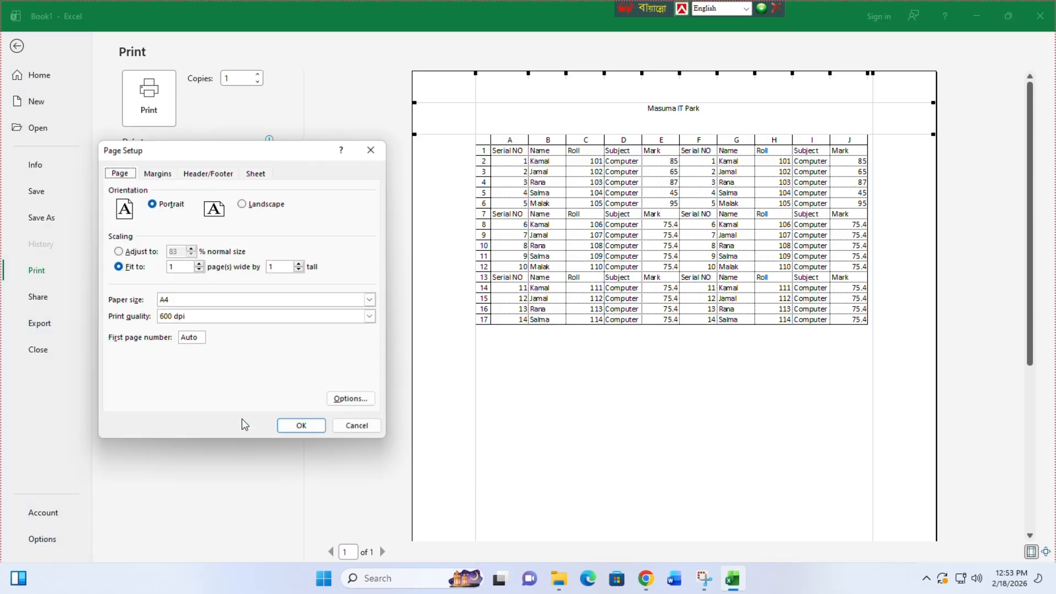
left_click_drag(230, 159, 406, 81)
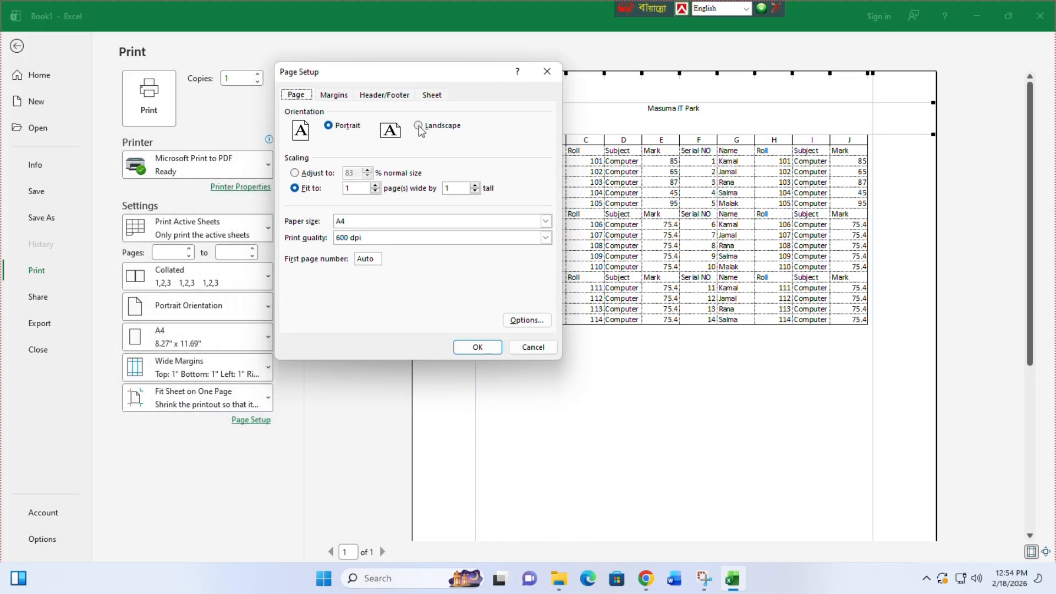
left_click(377, 190)
left_click(376, 192)
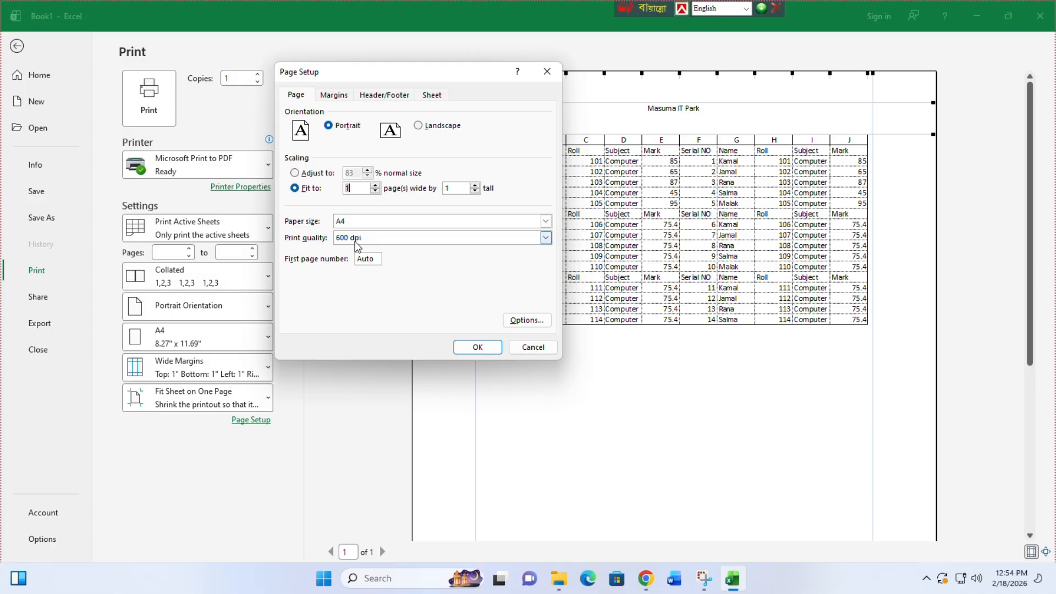
left_click(381, 239)
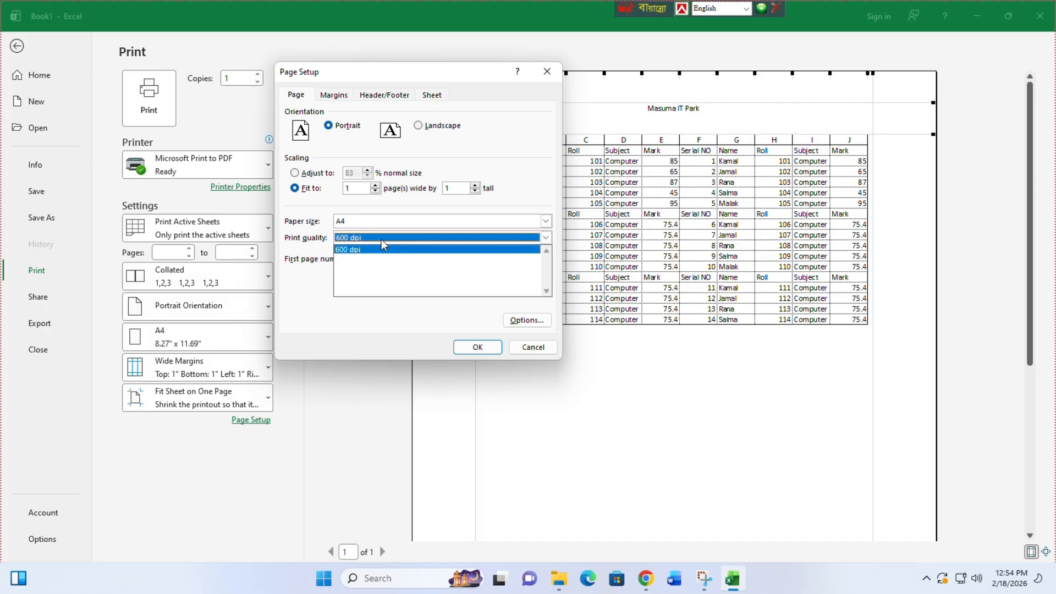
left_click(383, 244)
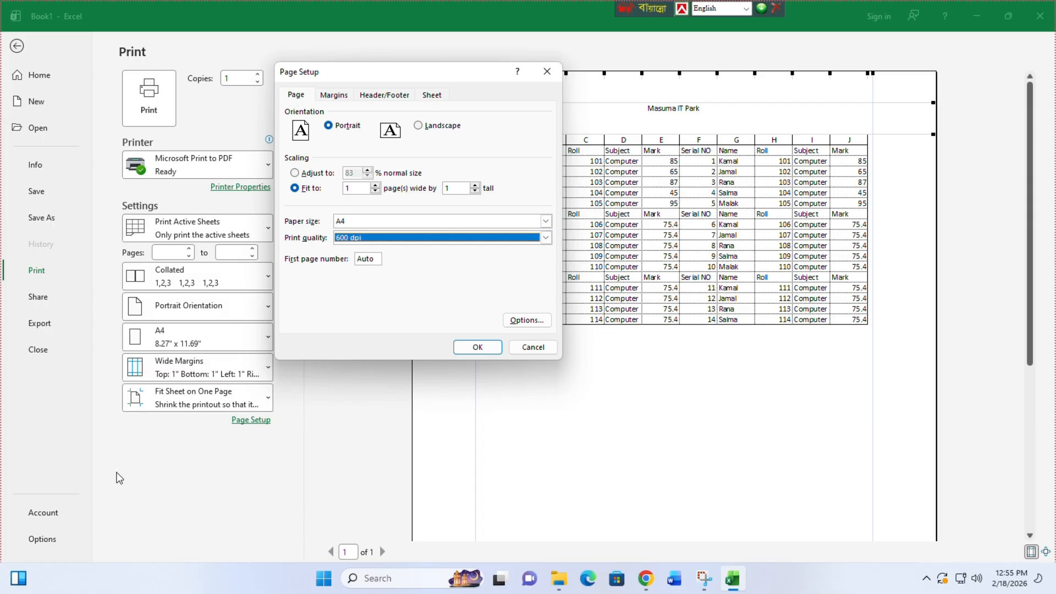
Step: Center the table on the page both horizontally and vertically, and check the result in the print preview
left_click(334, 96)
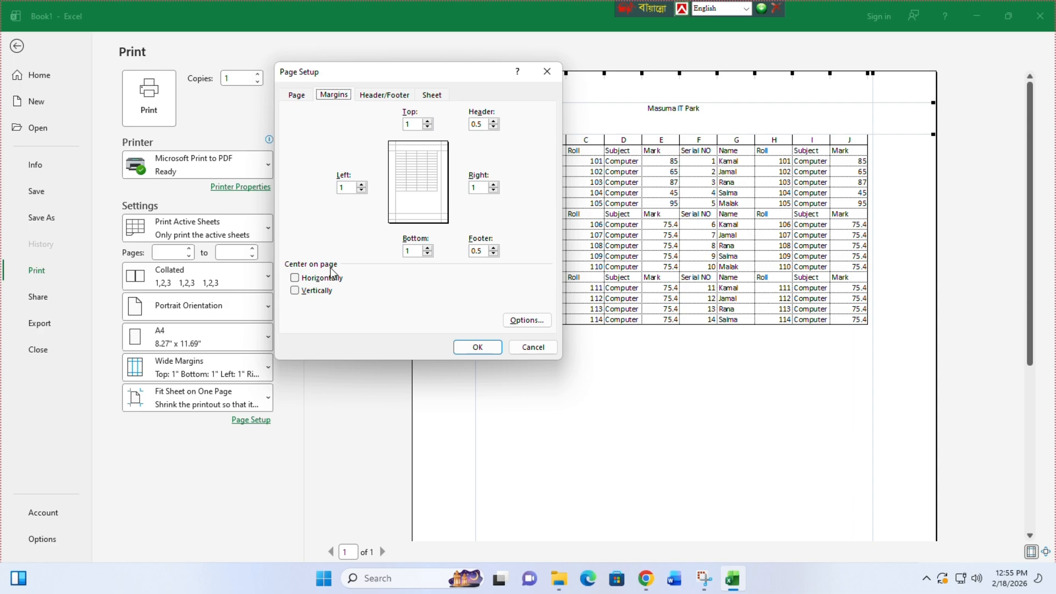
left_click_drag(485, 77, 288, 133)
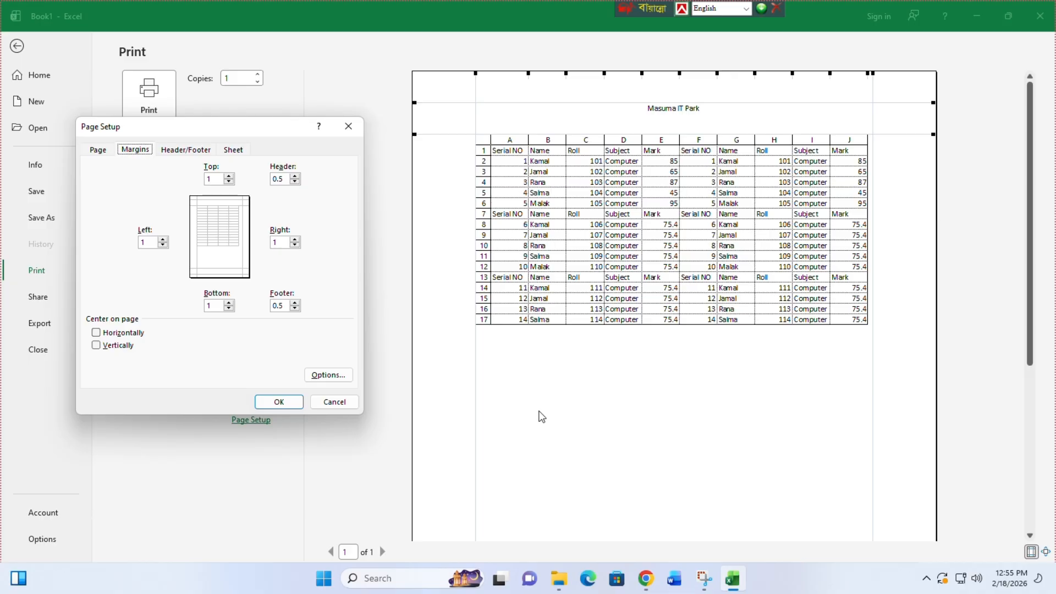
left_click(126, 333)
left_click(117, 346)
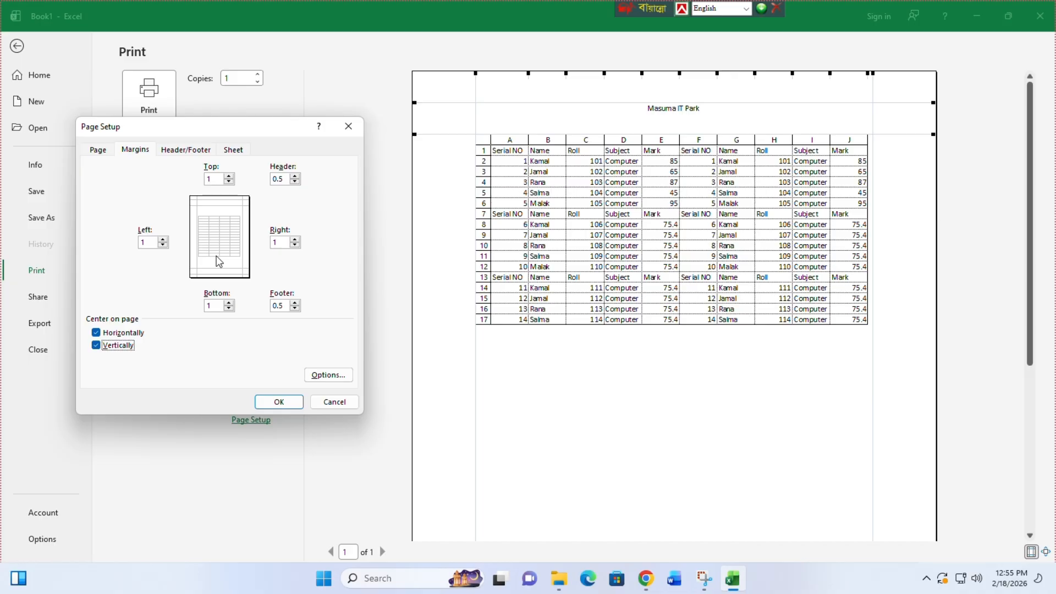
left_click(279, 402)
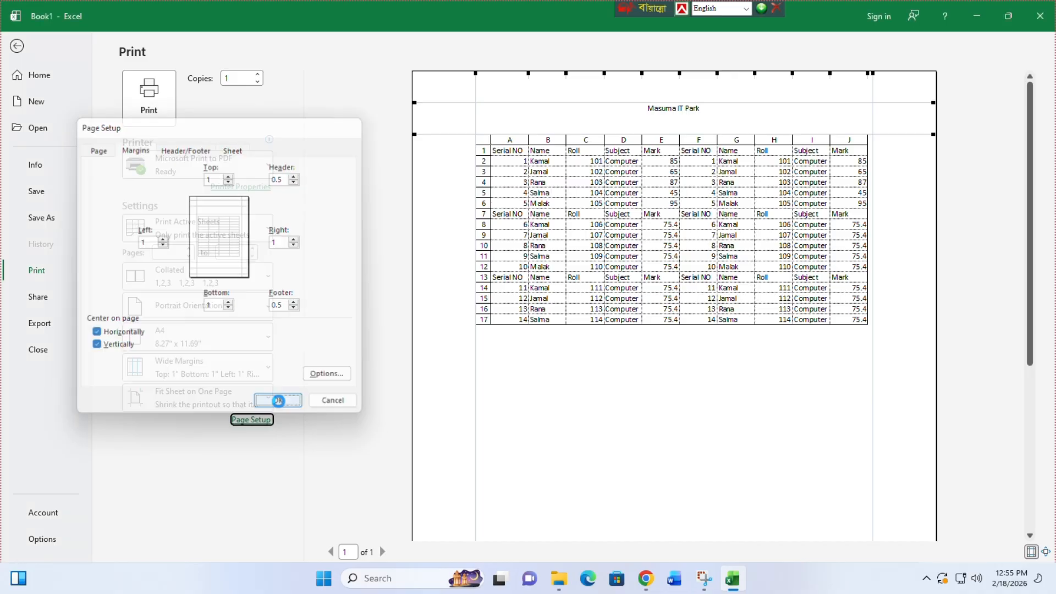
scroll(663, 340, "down", 1)
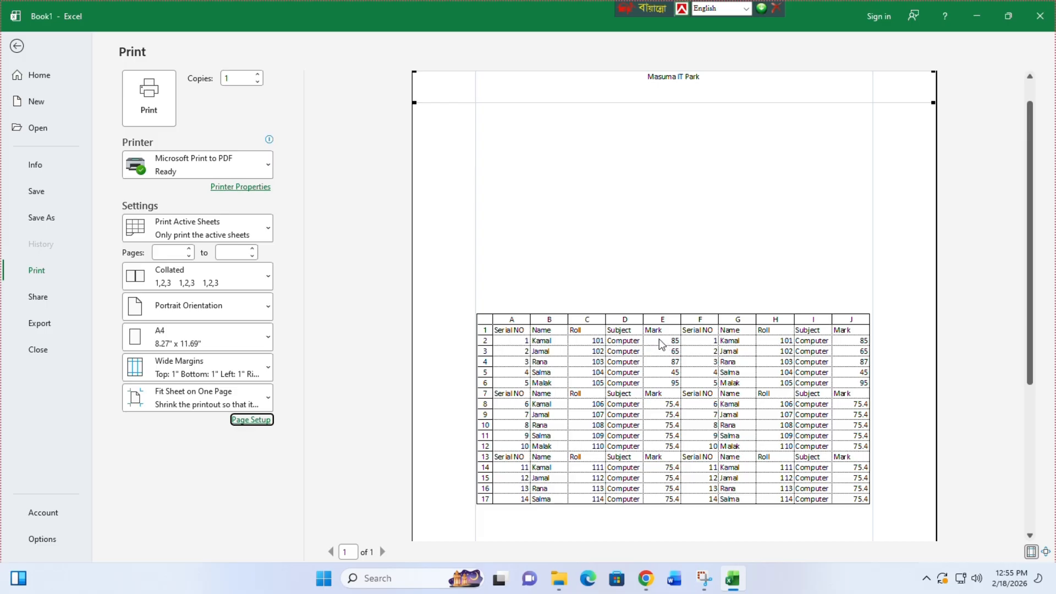
Step: Reopen Page Setup, toggle black and white printing on and off in the sheet settings, and enable draft quality
left_click(250, 420)
left_click(134, 150)
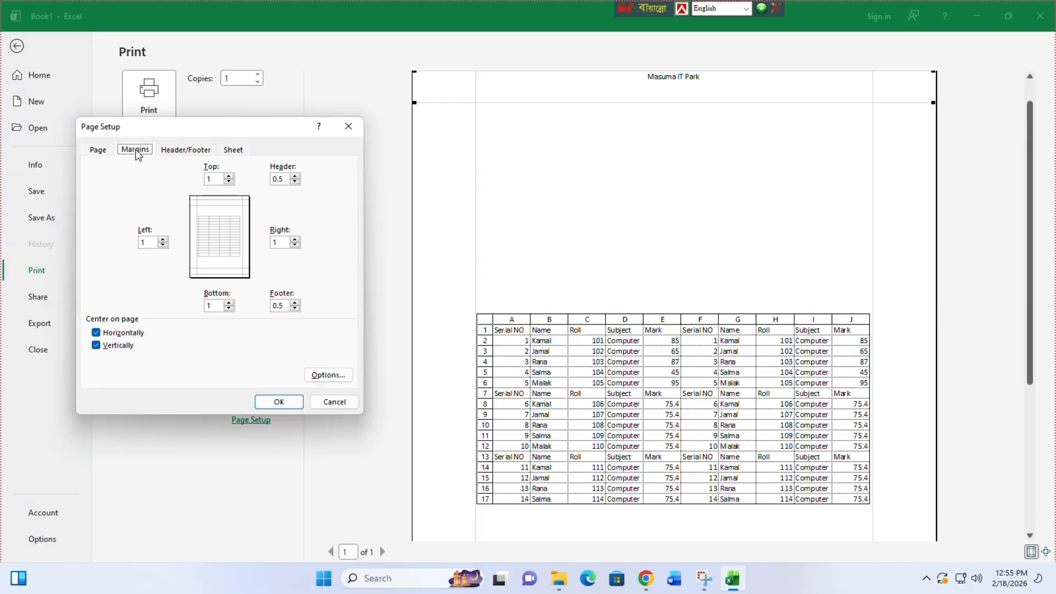
left_click(173, 153)
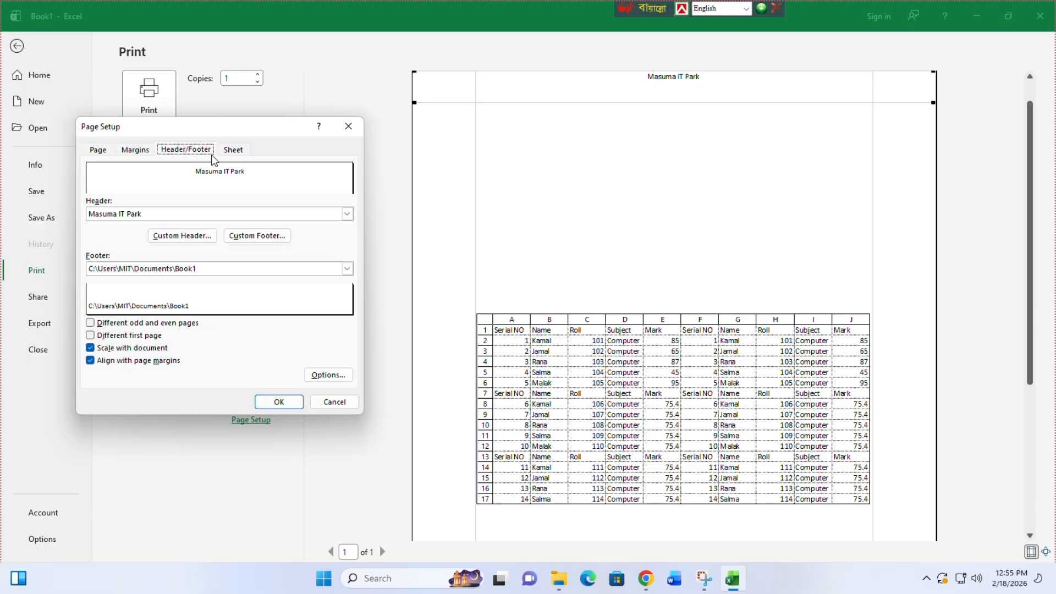
left_click(232, 154)
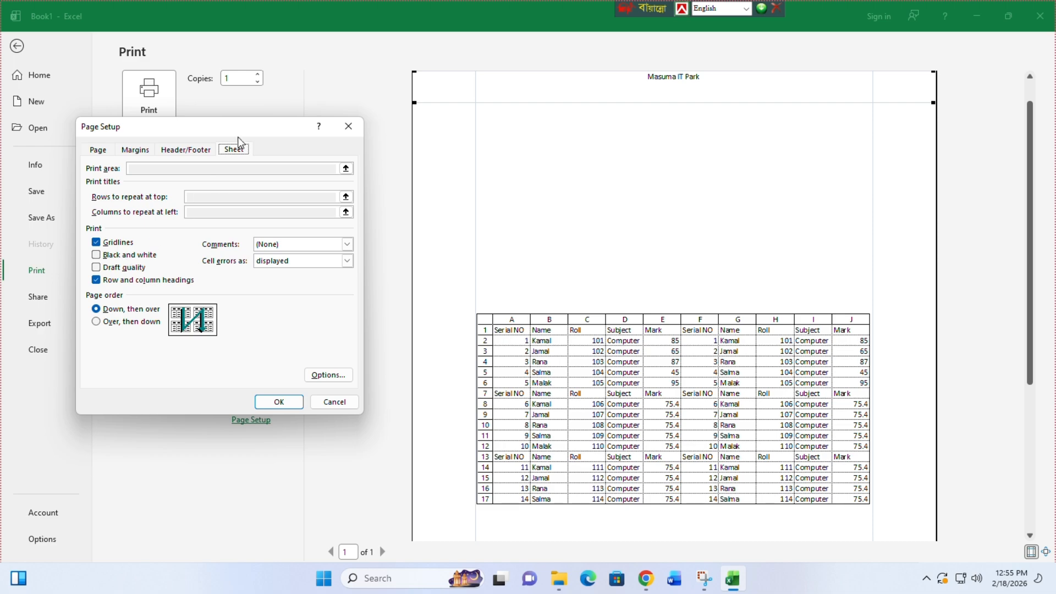
left_click_drag(243, 126, 295, 90)
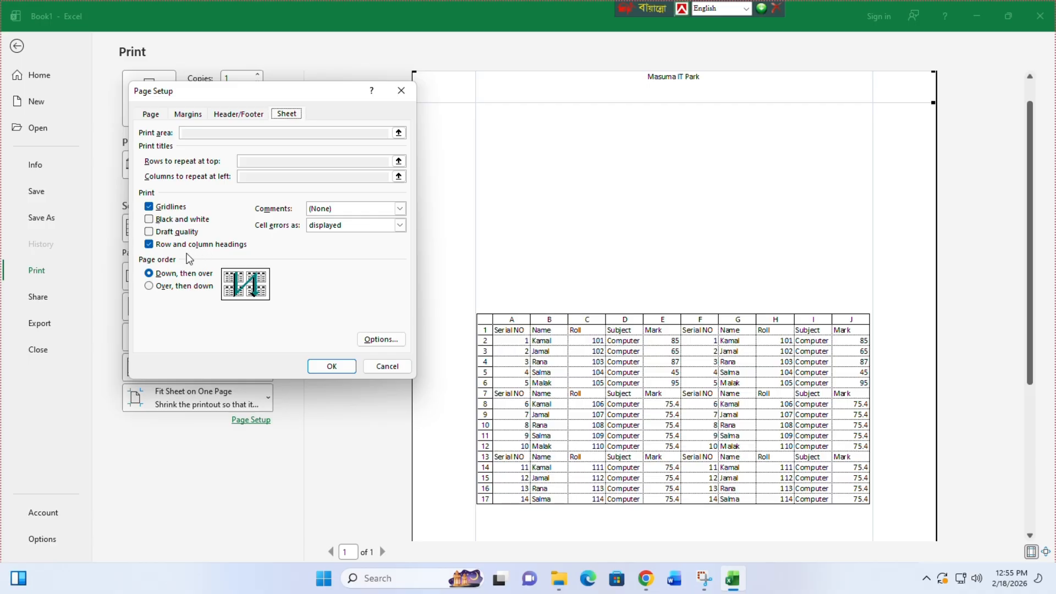
left_click(152, 221)
left_click(149, 220)
left_click(161, 237)
left_click(332, 367)
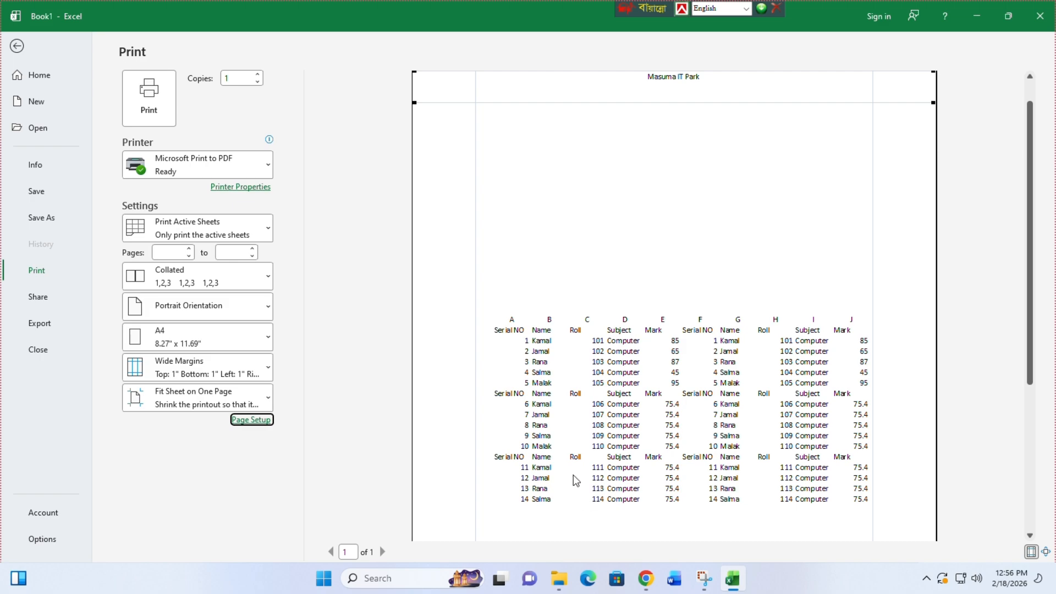
Step: Reopen Page Setup and turn off draft quality in the sheet print options
left_click(259, 419)
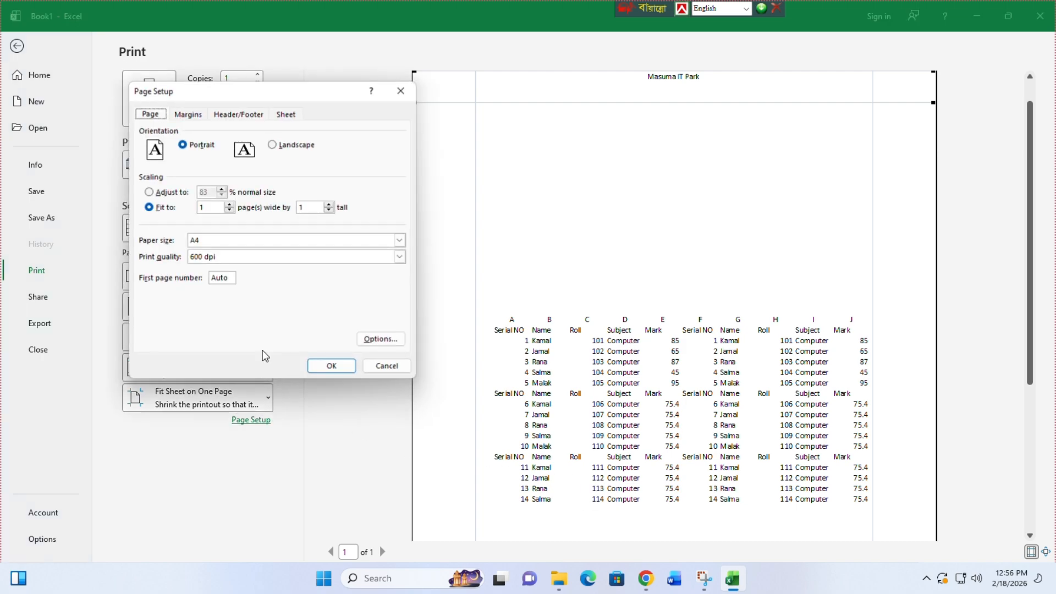
left_click(286, 113)
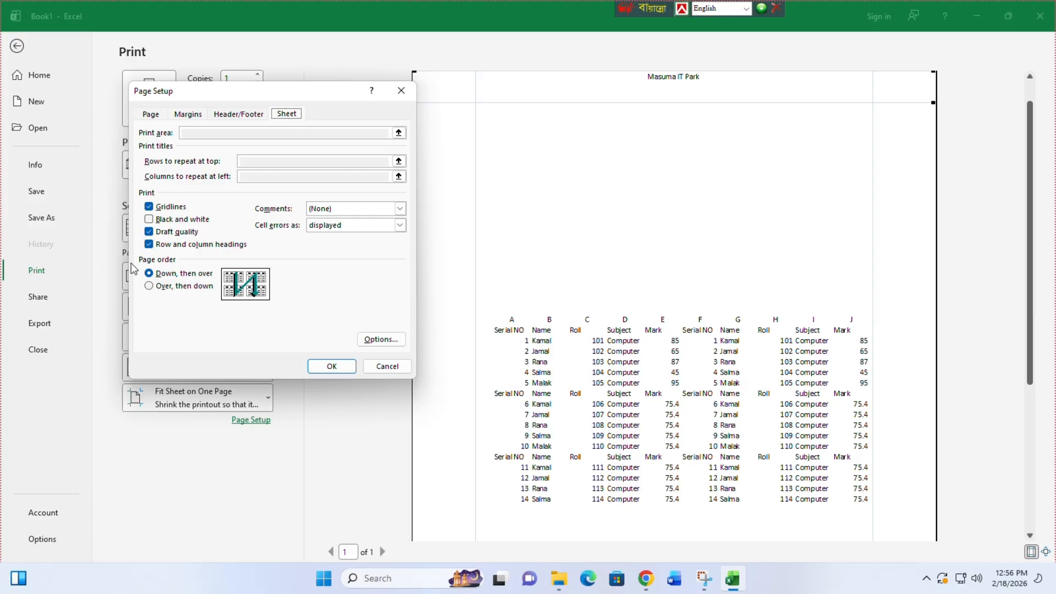
left_click(149, 232)
left_click_drag(252, 94, 349, 81)
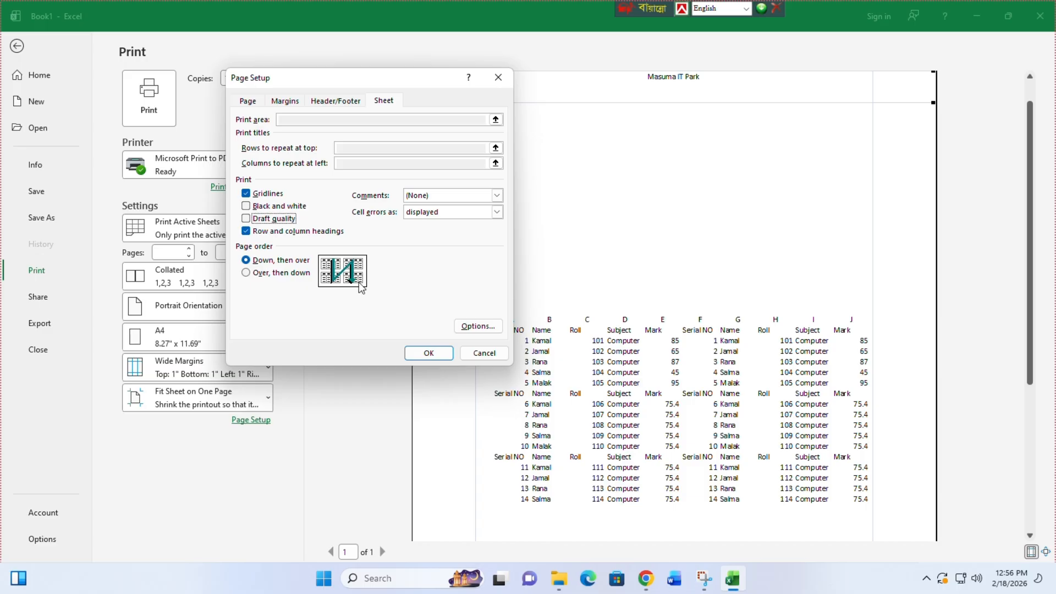
Step: Compare the "Over, then down" and "Down, then over" page orders, and leave Page Setup without applying changes
left_click(265, 274)
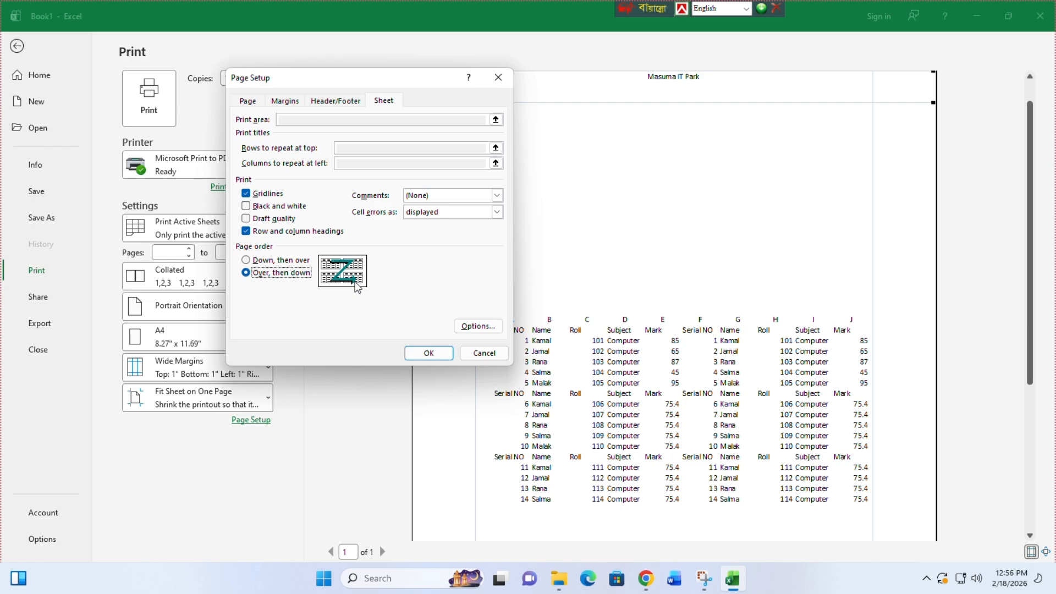
left_click(278, 261)
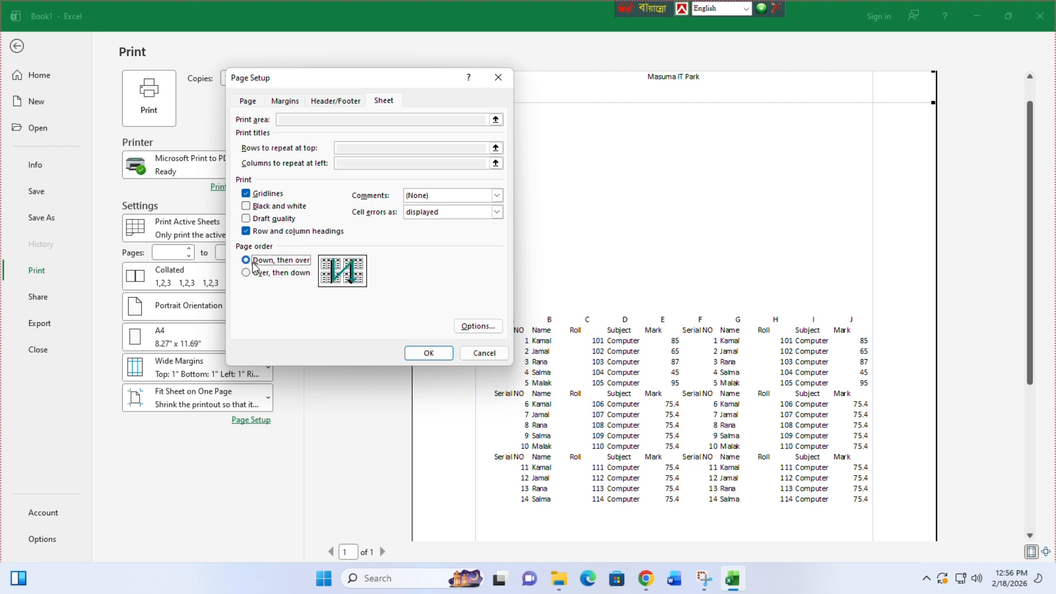
left_click(281, 273)
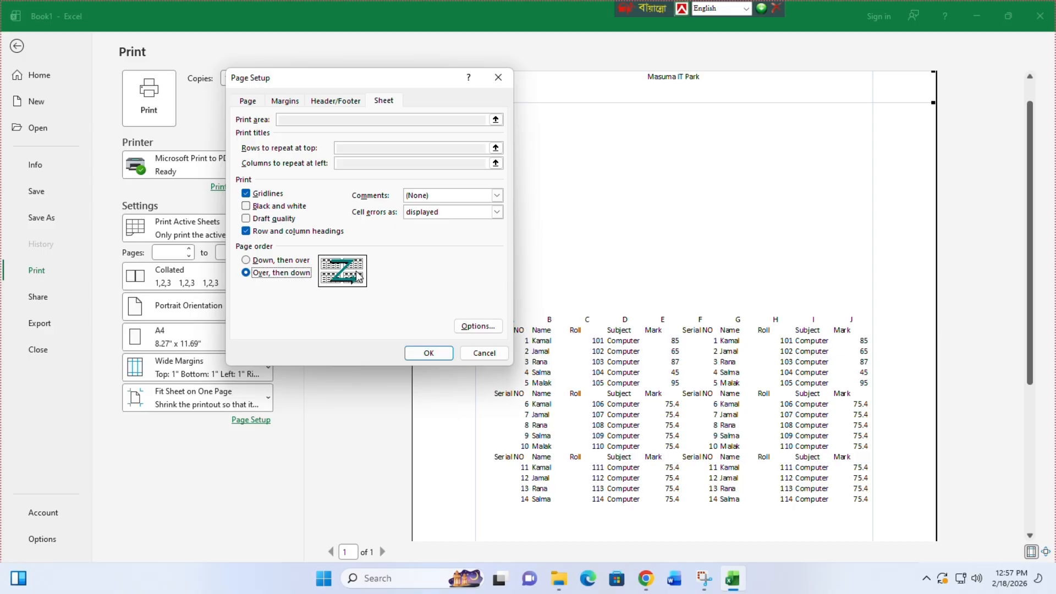
left_click(248, 260)
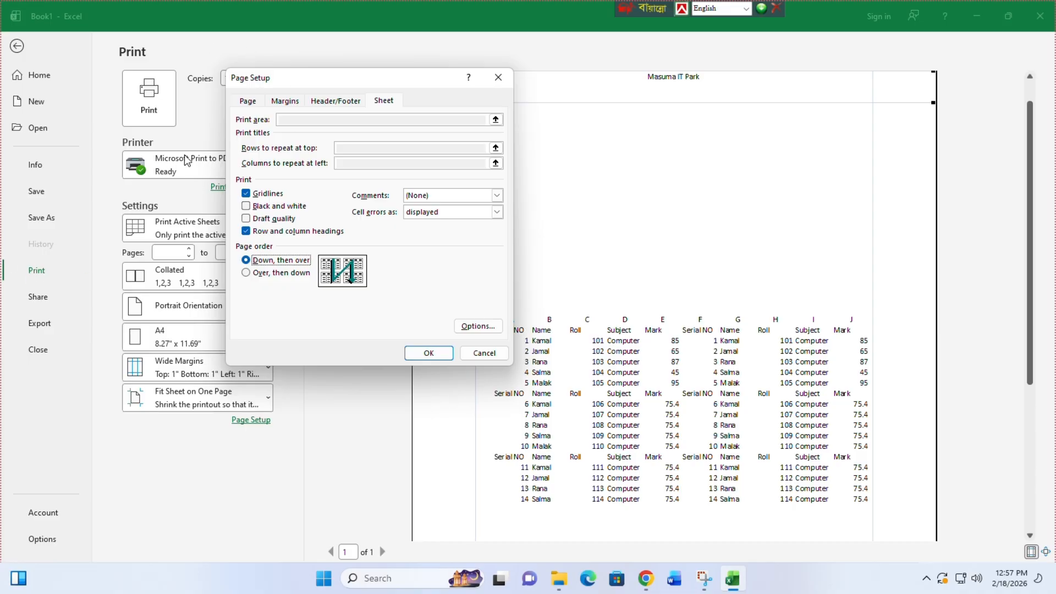
left_click(498, 78)
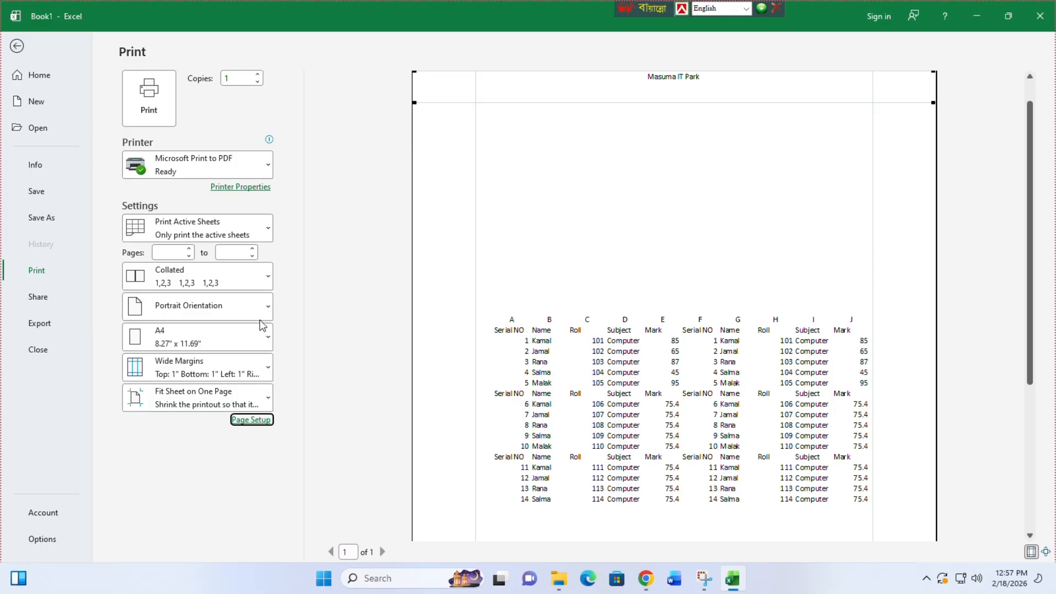
Step: Return to the worksheet and apply the Normal margins preset
left_click(16, 46)
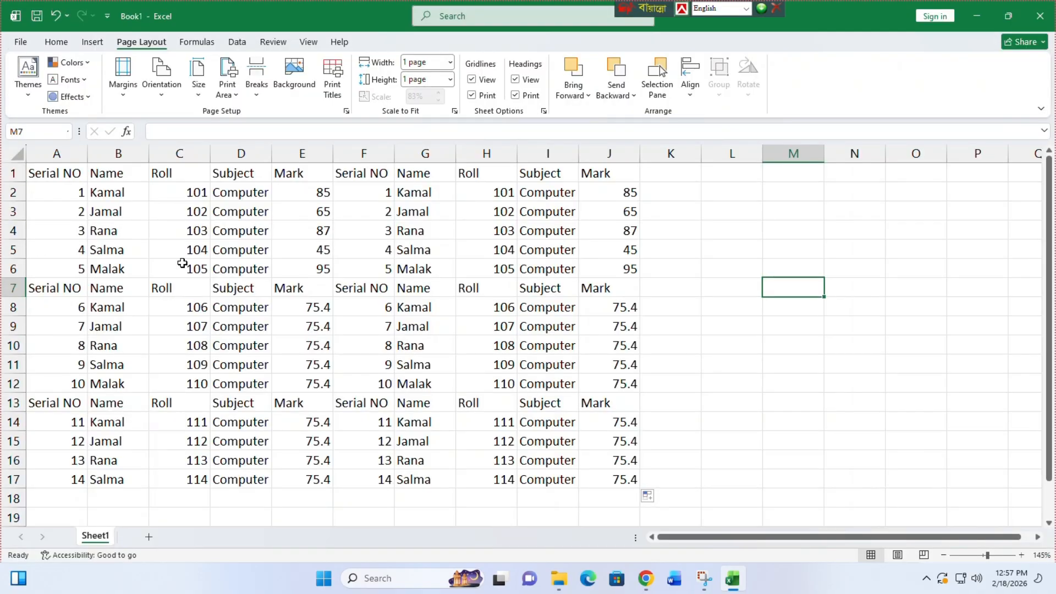
left_click(123, 95)
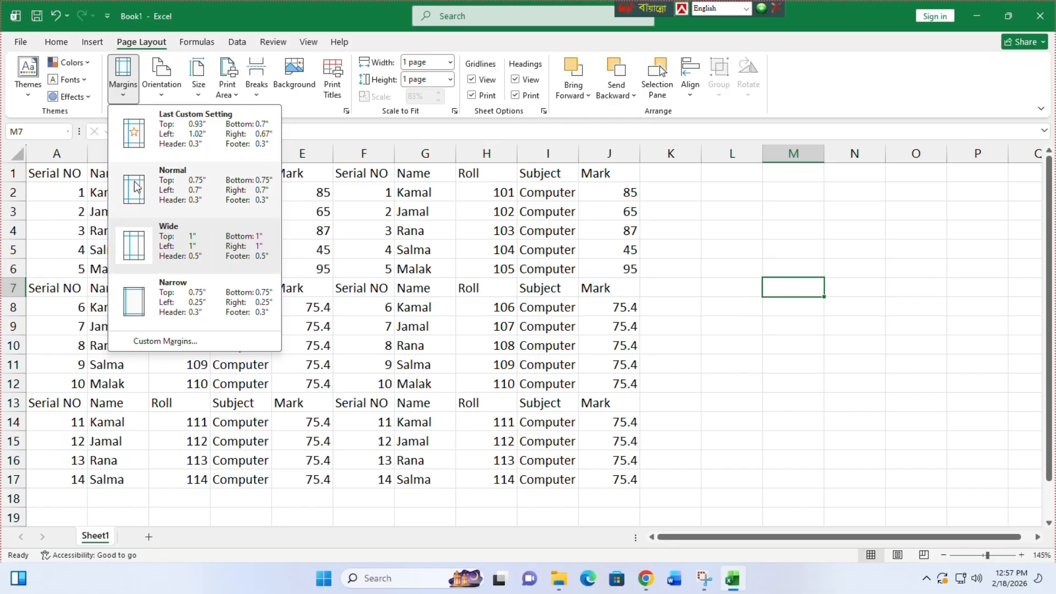
left_click(196, 190)
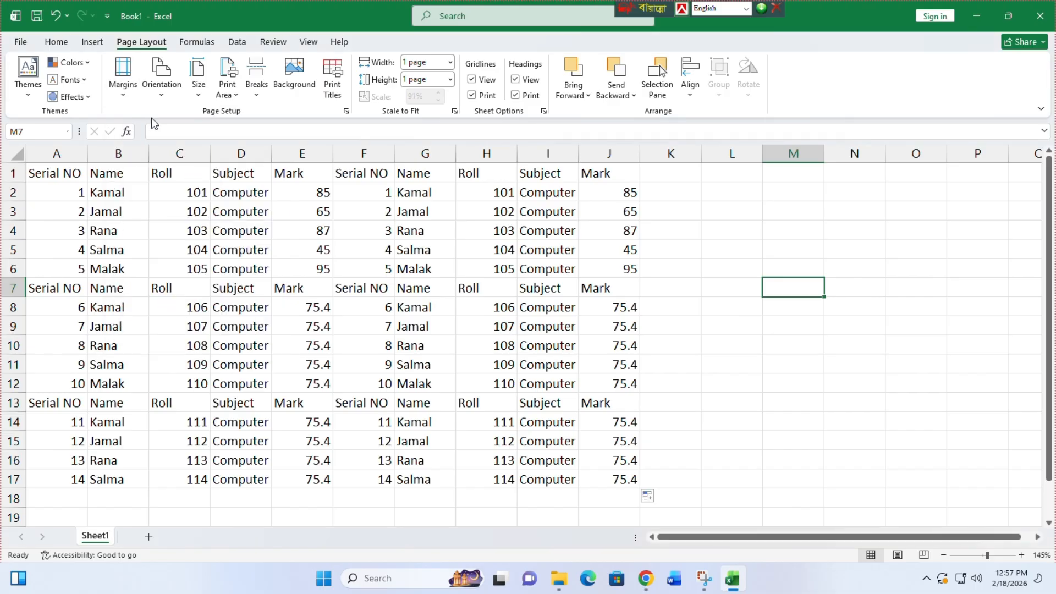
Step: Set the page orientation to portrait and the paper size to A4
left_click(161, 77)
left_click(179, 154)
left_click(198, 83)
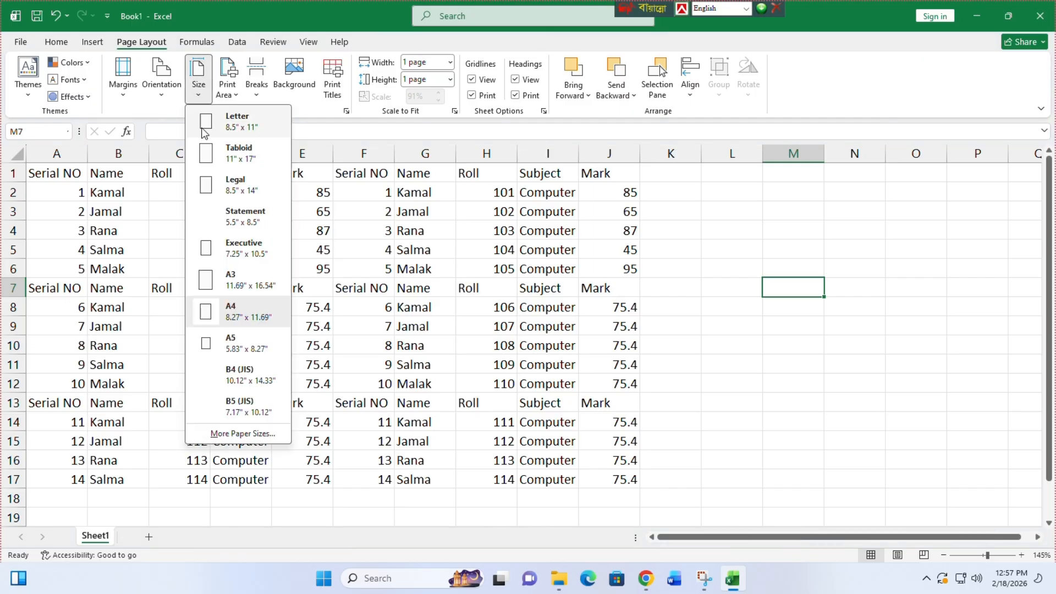
left_click(246, 312)
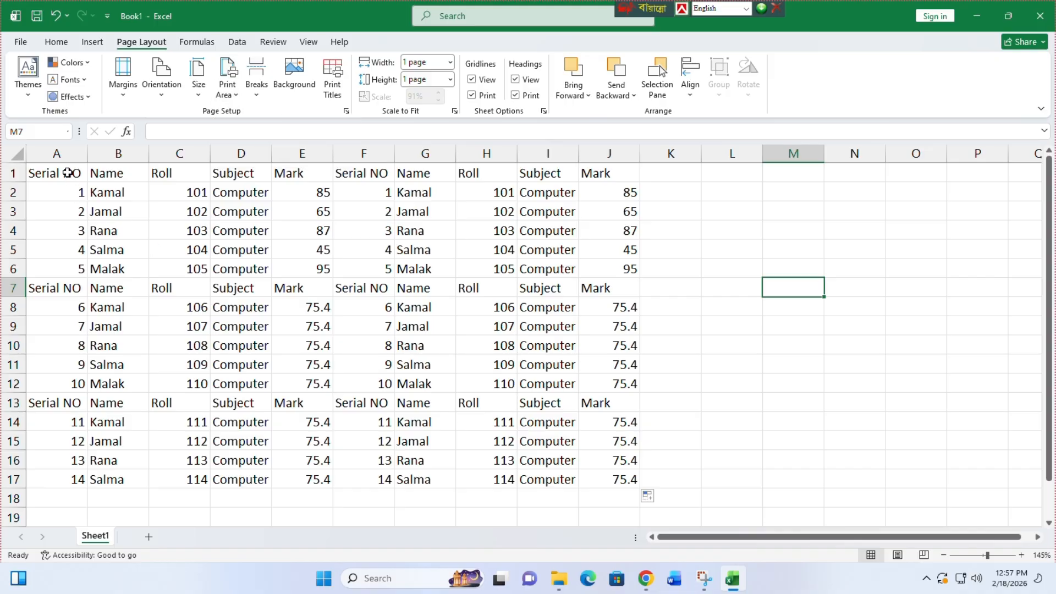
Step: Select the range A1:K47 to gauge the page area around the table, and clear the selection
left_click_drag(66, 173, 644, 436)
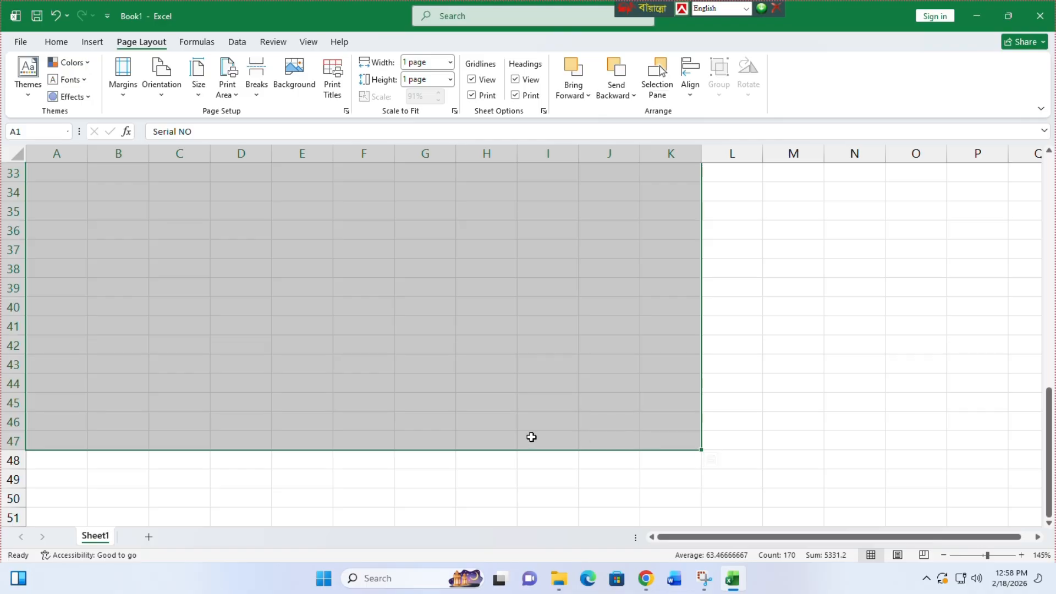
scroll(574, 451, "down", 4)
scroll(574, 450, "down", 4)
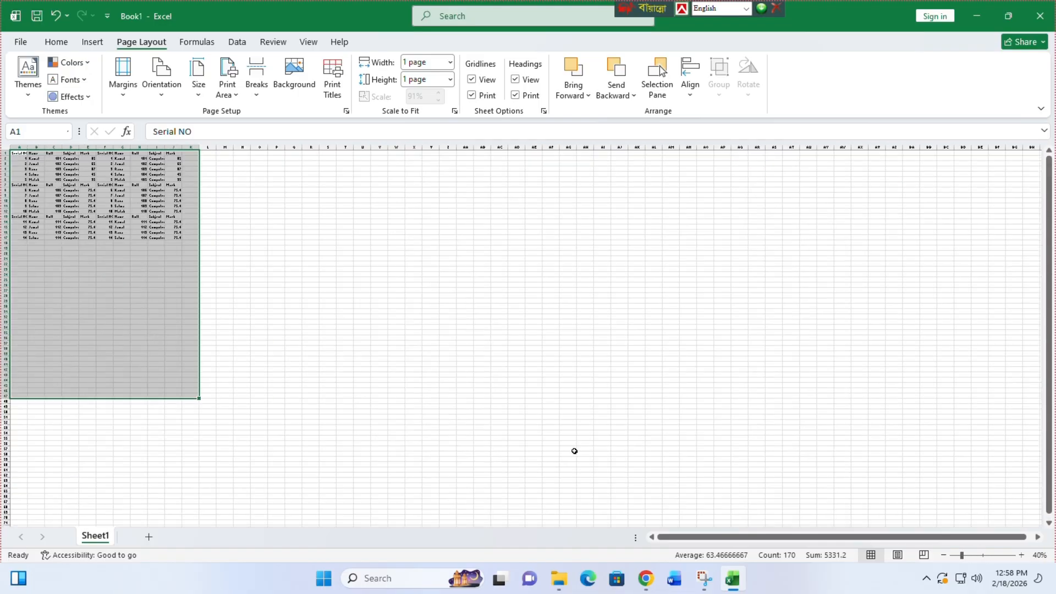
scroll(574, 451, "up", 1)
left_click(849, 465)
Step: Look at the sheet in Page Break Preview, return to Normal view, and go back to the table at 130% zoom
left_click(925, 556)
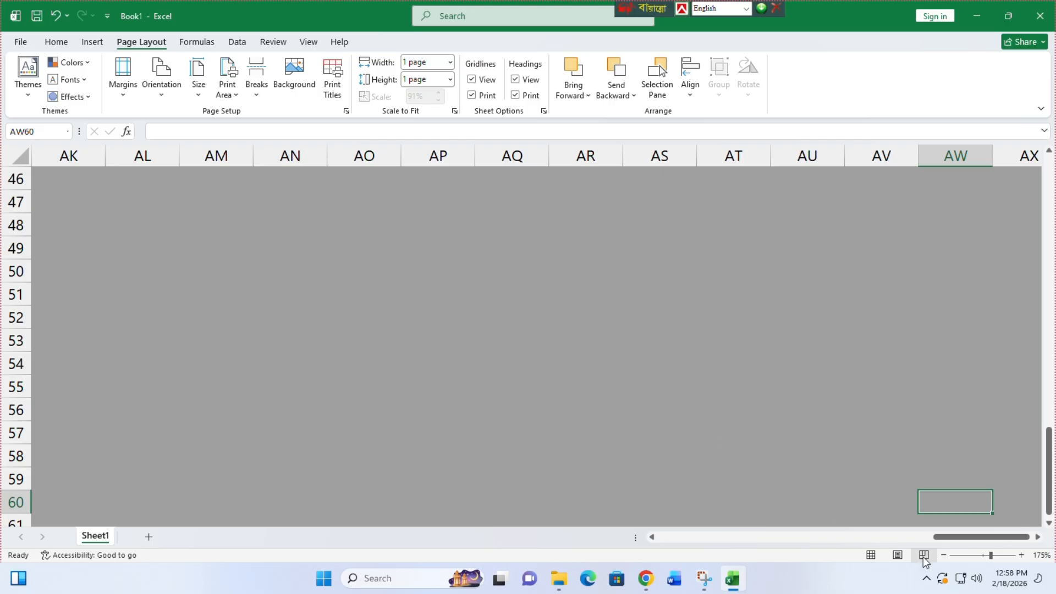
left_click(871, 555)
left_click(464, 379)
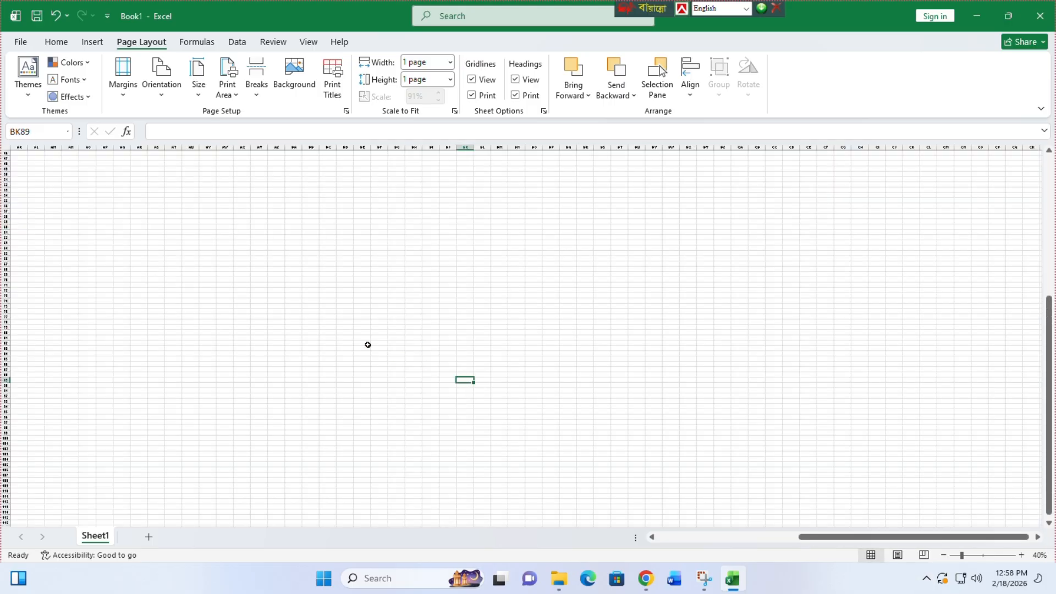
scroll(352, 350, "up", 5)
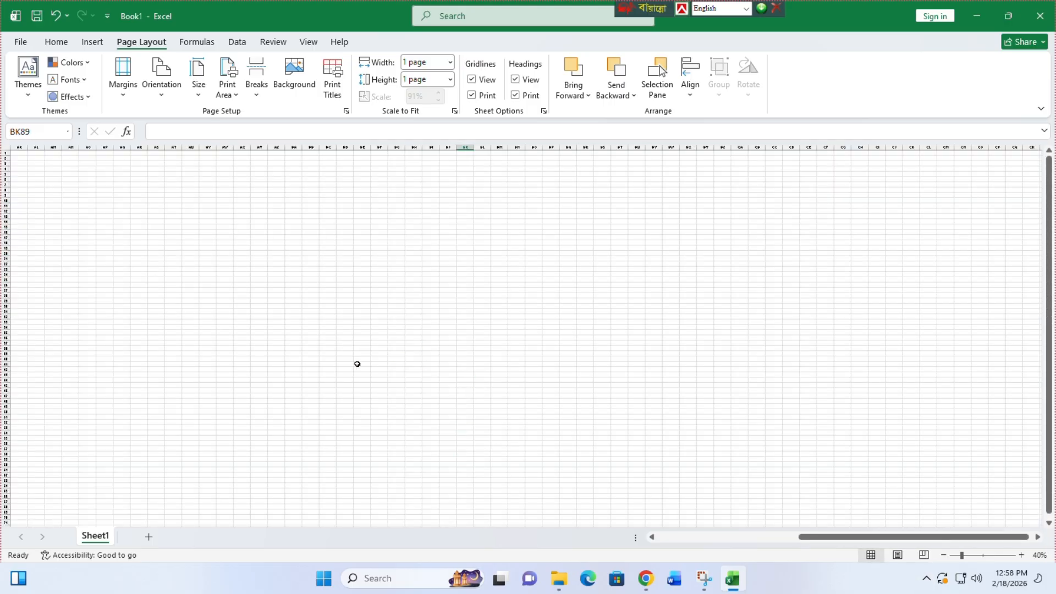
left_click_drag(824, 540, 665, 545)
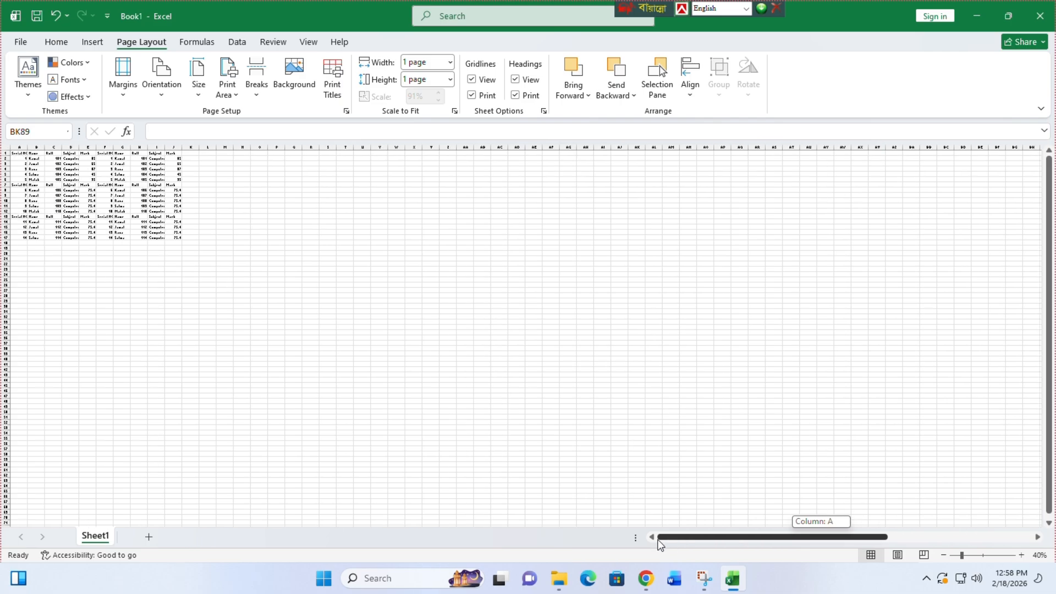
scroll(254, 366, "down", 1, "ctrl")
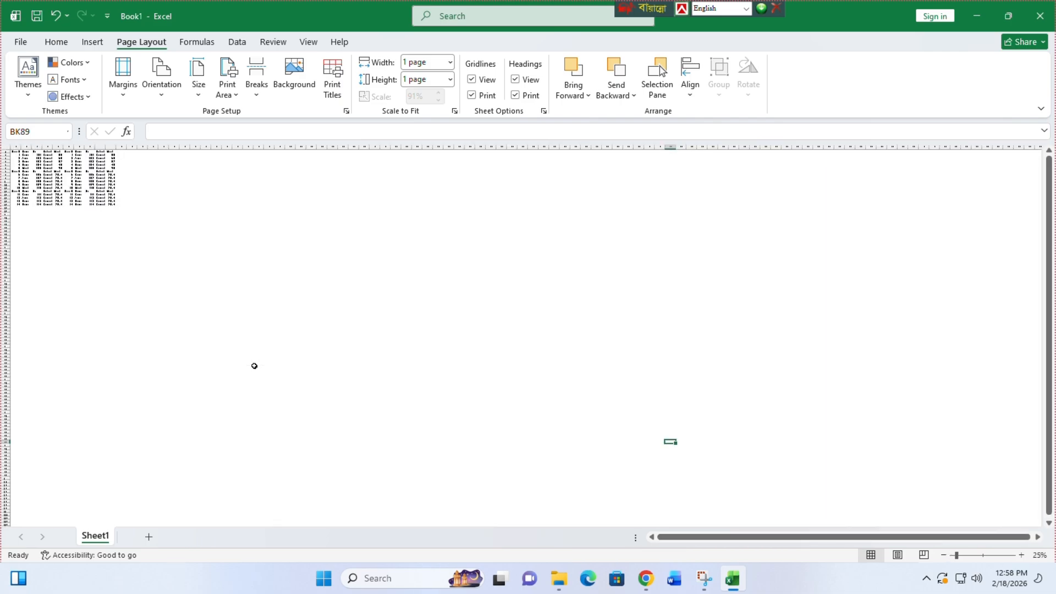
scroll(254, 366, "up", 7, "ctrl")
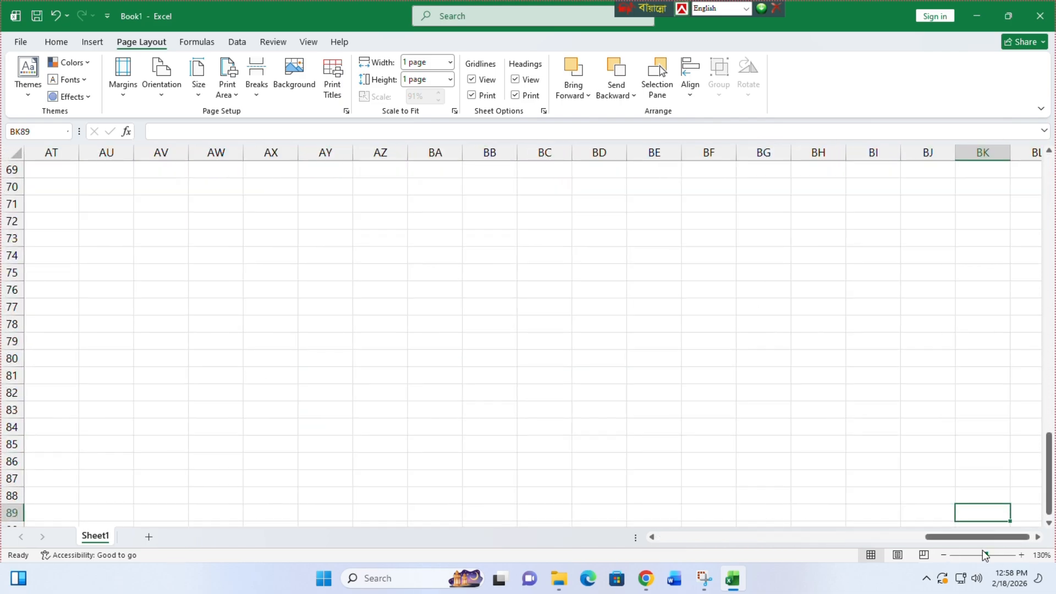
left_click_drag(976, 537, 686, 529)
scroll(377, 366, "up", 10)
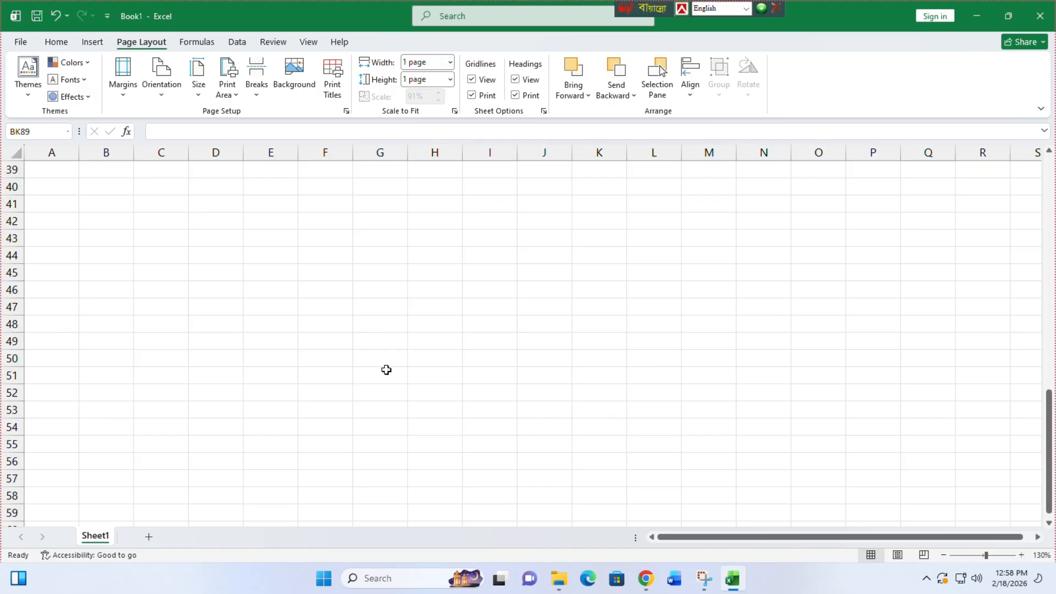
scroll(386, 370, "up", 13)
left_click(439, 275)
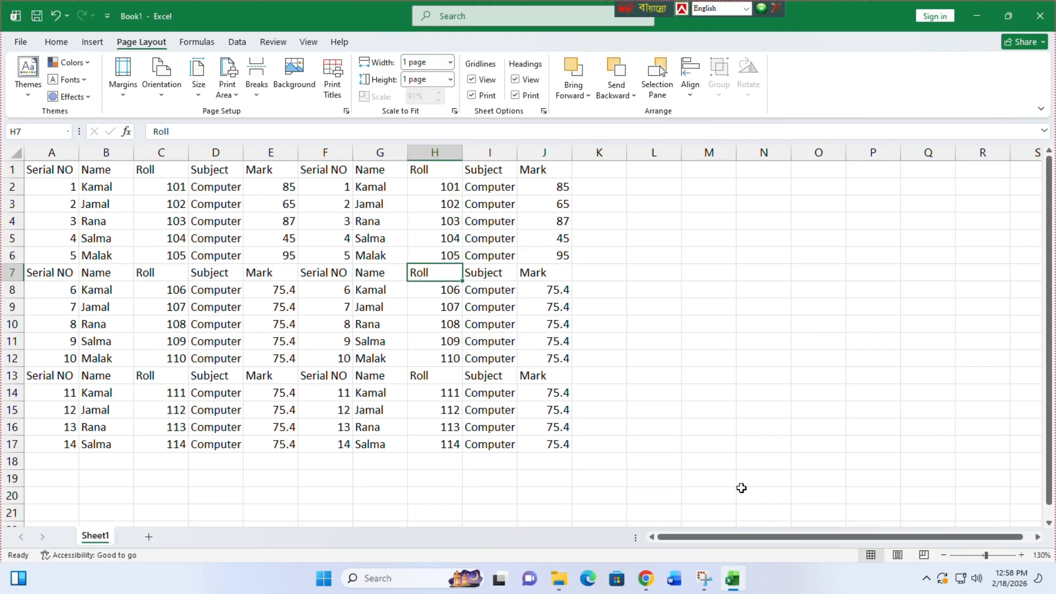
Step: In Page Break Preview, replace the subject in cell I10 with "gtfrtrt" and return to Normal view
left_click(924, 555)
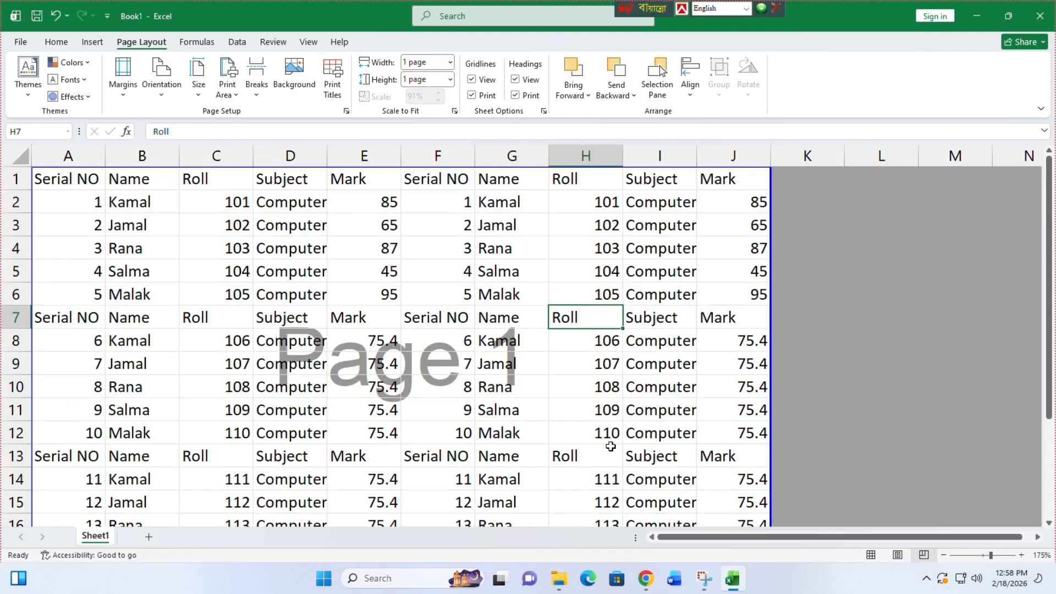
left_click(686, 375)
type("gtfrtrt")
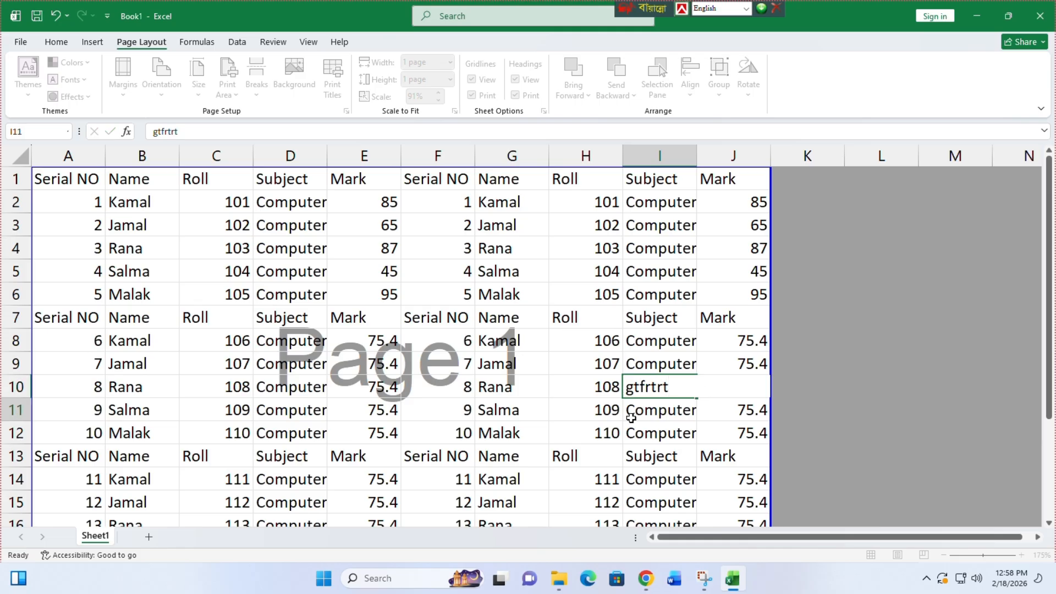
left_click(630, 418)
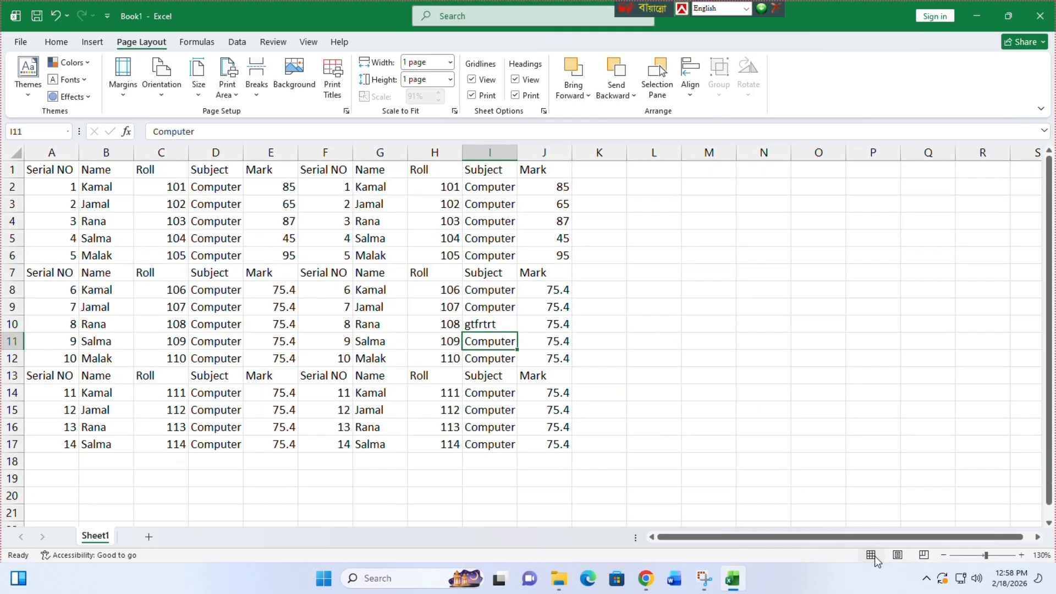
left_click(870, 554)
Step: Select the range A1:J47 to view the extent of the sheet covered by the table's columns
scroll(347, 370, "down", 3)
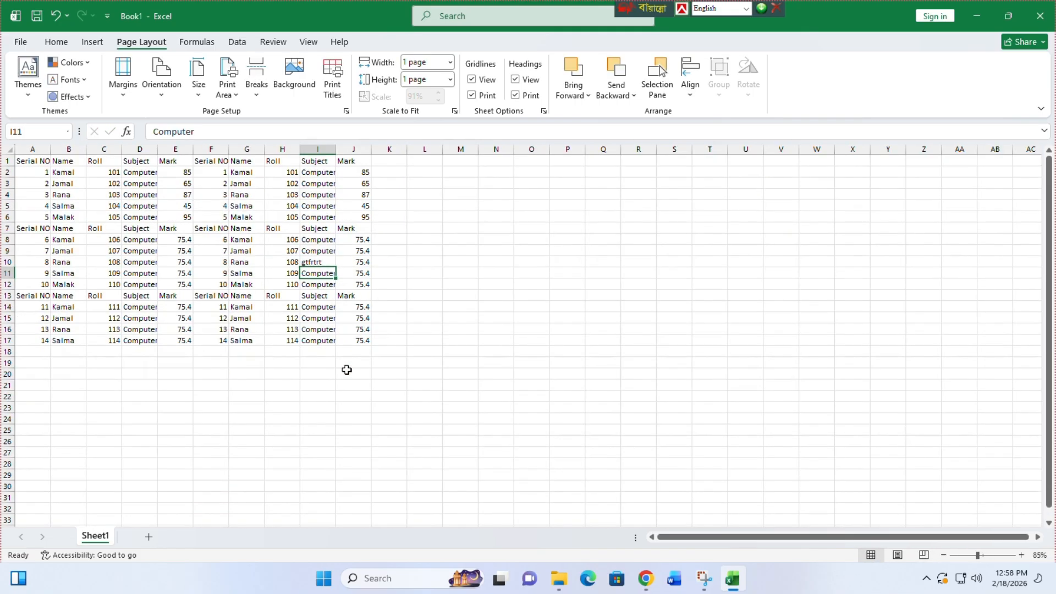
scroll(347, 370, "down", 3)
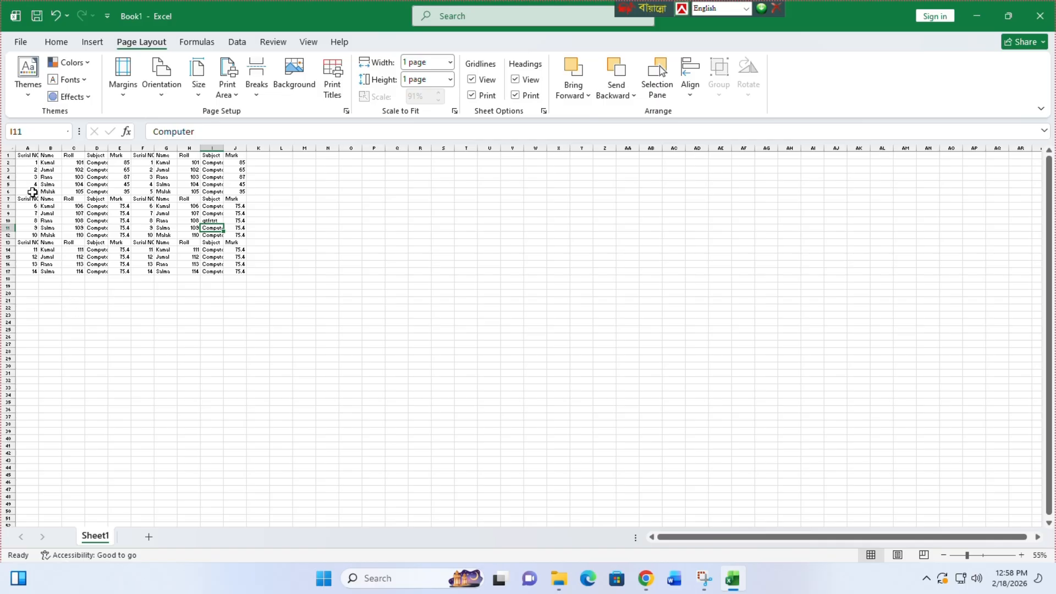
left_click_drag(24, 156, 236, 489)
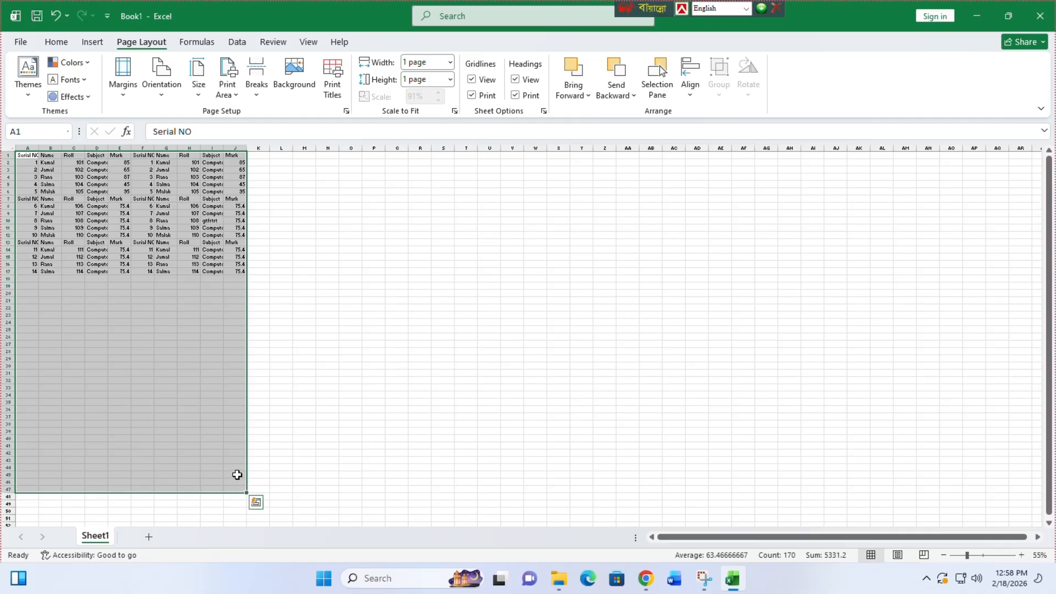
Step: Change the print scaling to No Scaling and return to the worksheet
left_click(19, 46)
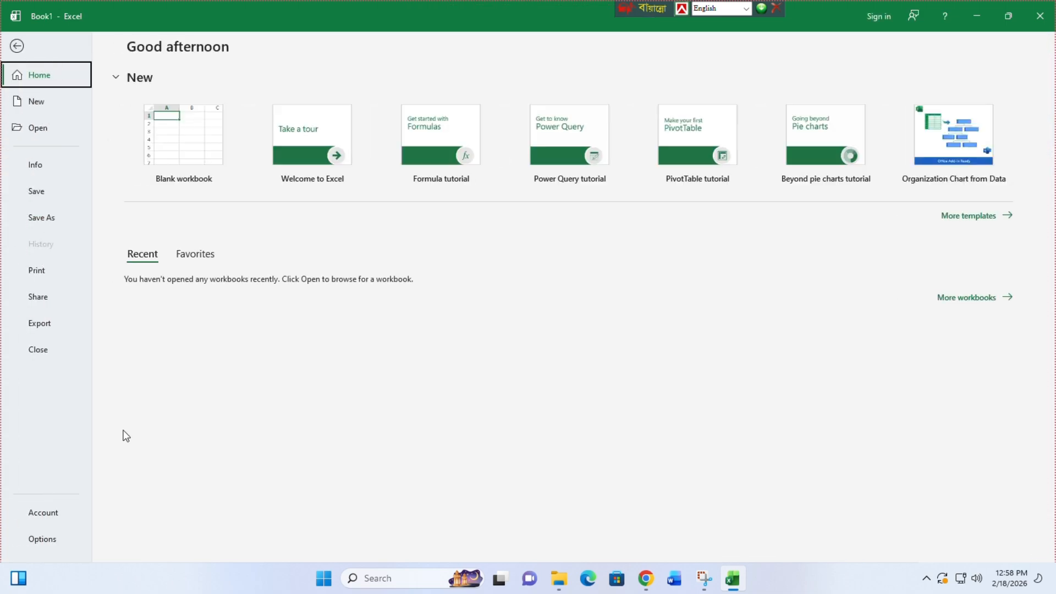
left_click(52, 273)
left_click(204, 402)
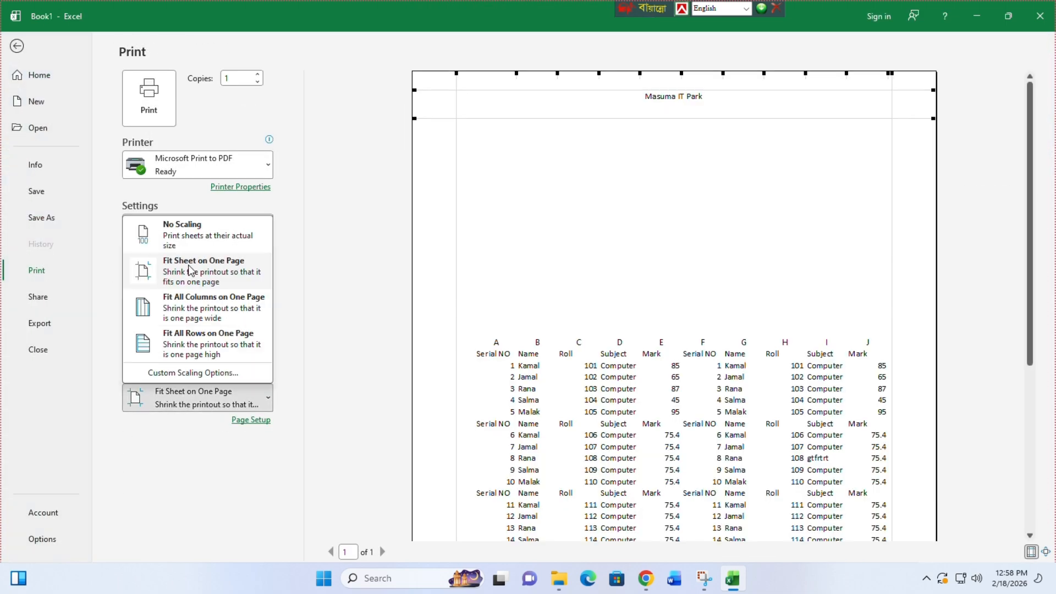
left_click(190, 231)
left_click(17, 46)
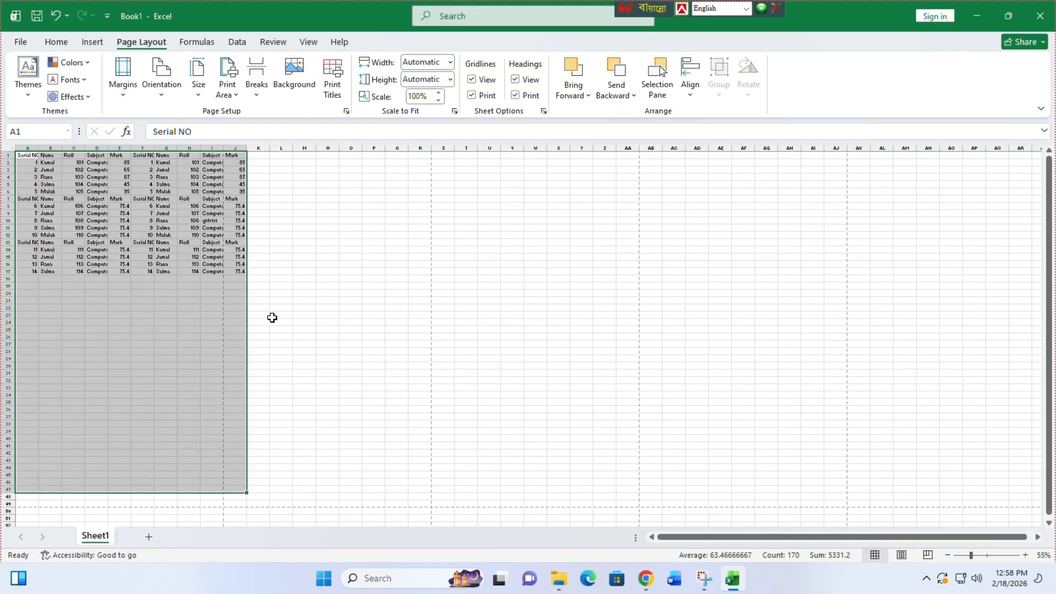
Step: Select the range A1:I49 inside the first page's break lines and examine it up close
left_click(257, 299)
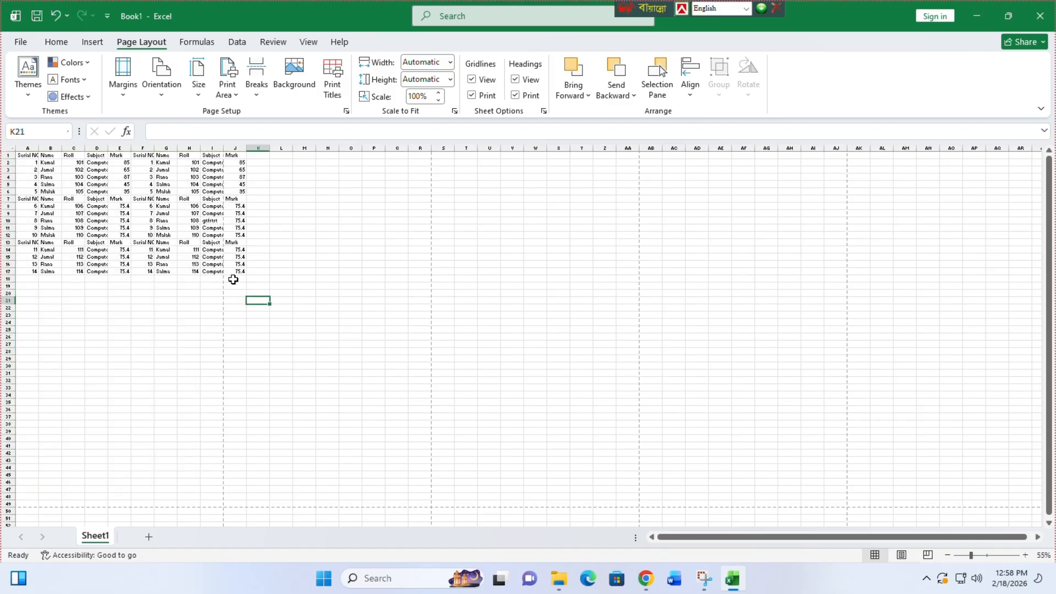
left_click_drag(26, 159, 217, 501)
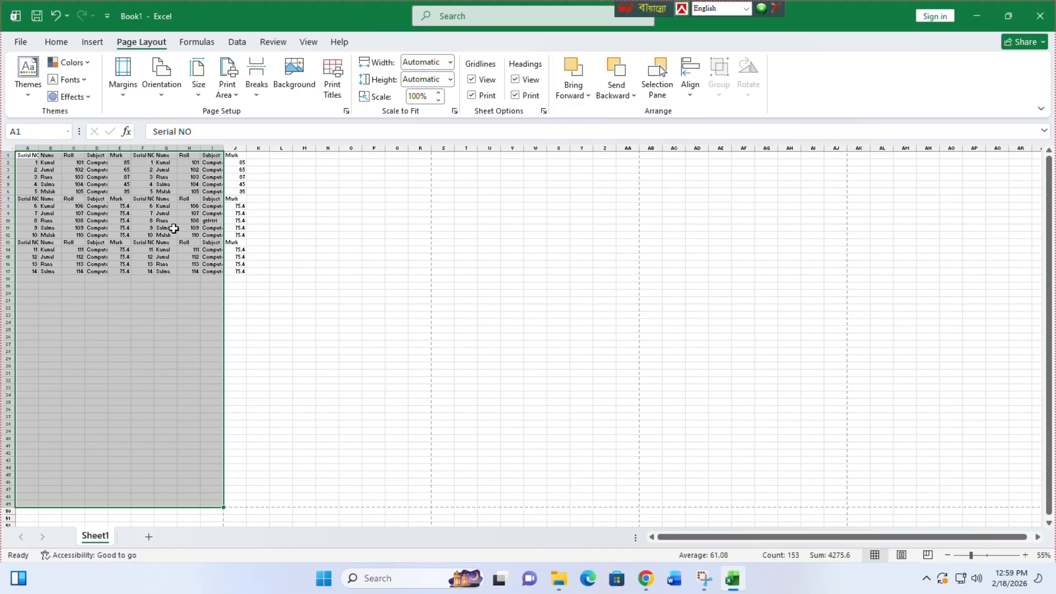
scroll(174, 229, "up", 7)
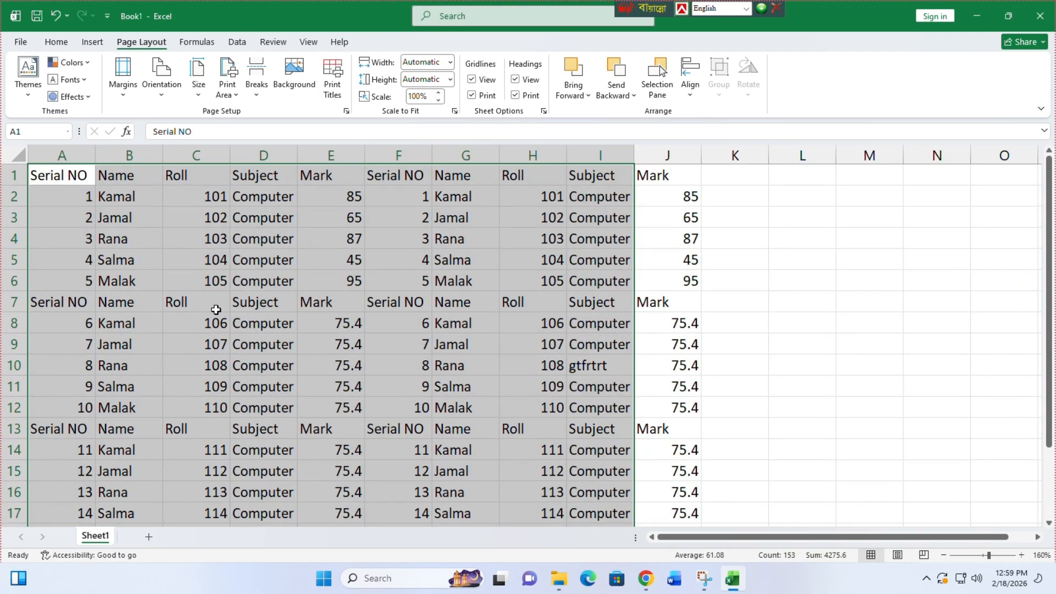
Step: Set the range A4:I14 as the print area
scroll(210, 327, "down", 2)
scroll(108, 284, "up", 2)
left_click_drag(90, 261, 584, 432)
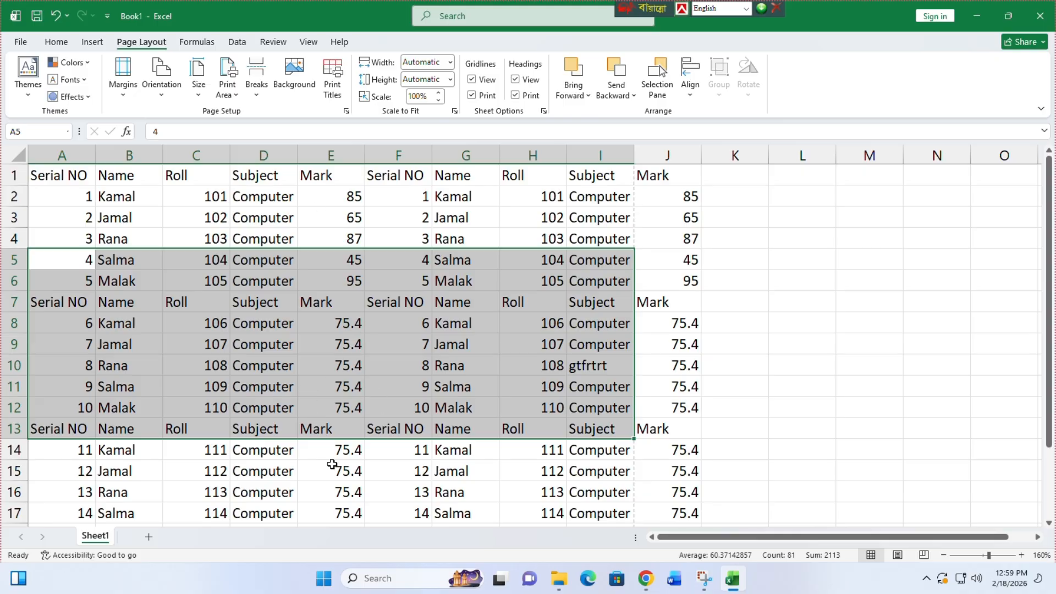
left_click(332, 468)
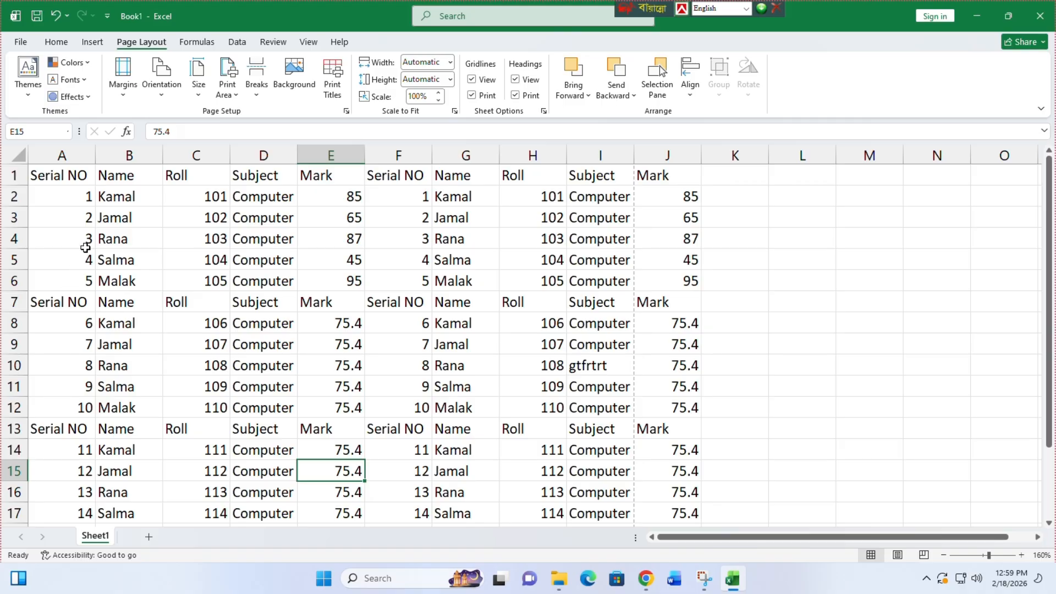
left_click_drag(77, 238, 607, 446)
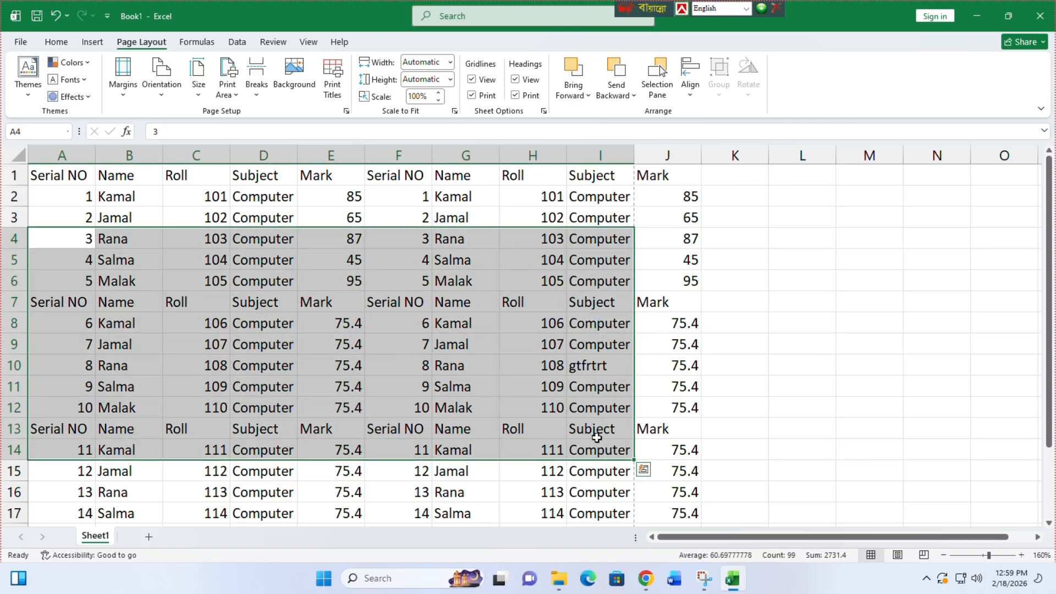
scroll(550, 423, "down", 2)
key("ctrl+q")
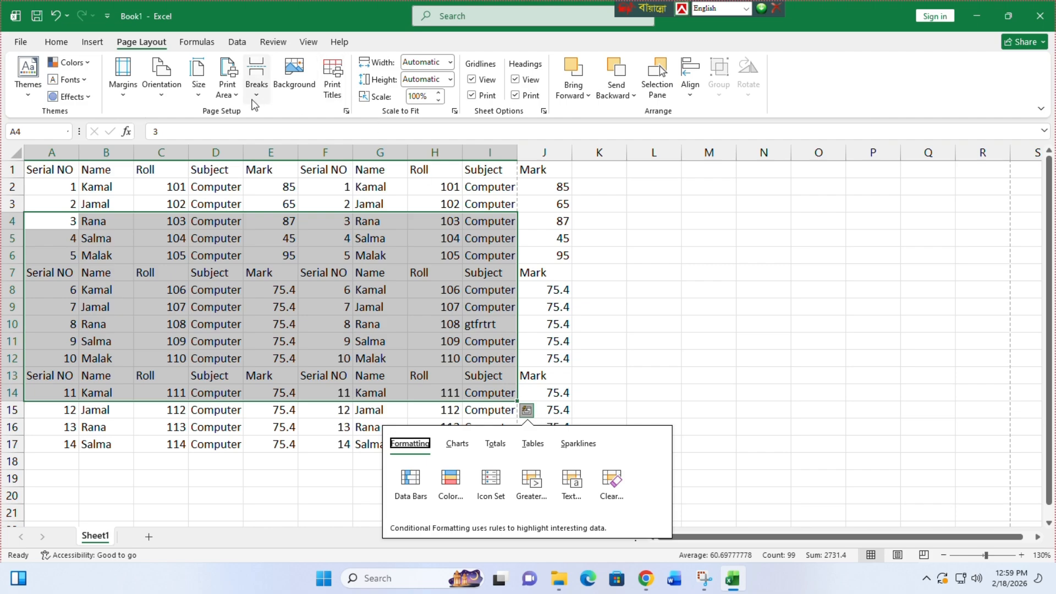
left_click(228, 95)
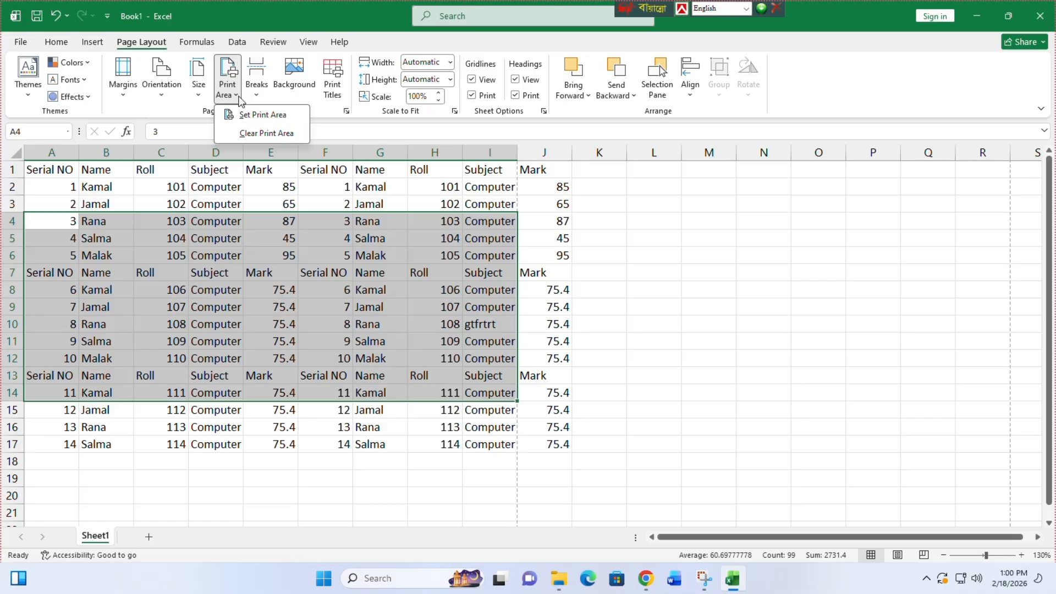
left_click(247, 120)
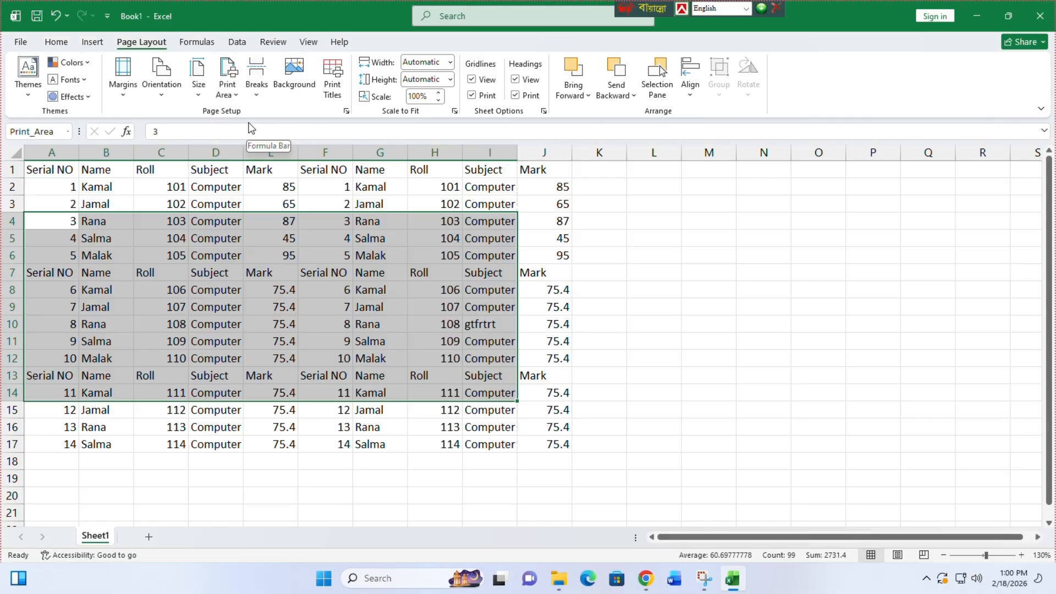
left_click(259, 273)
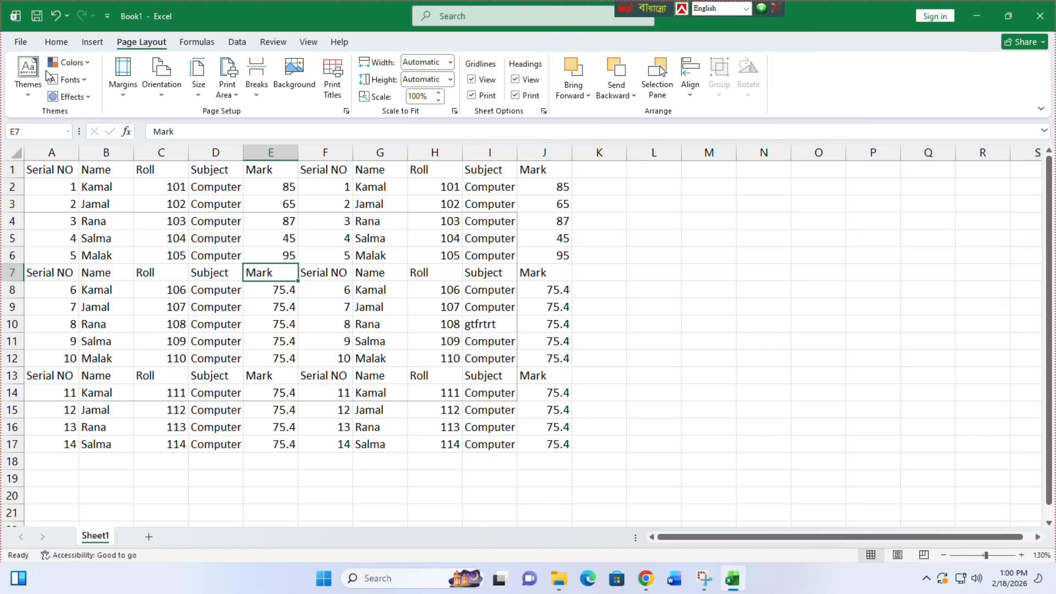
Step: Examine how the print area comes out in the print preview and return to the worksheet
left_click(20, 44)
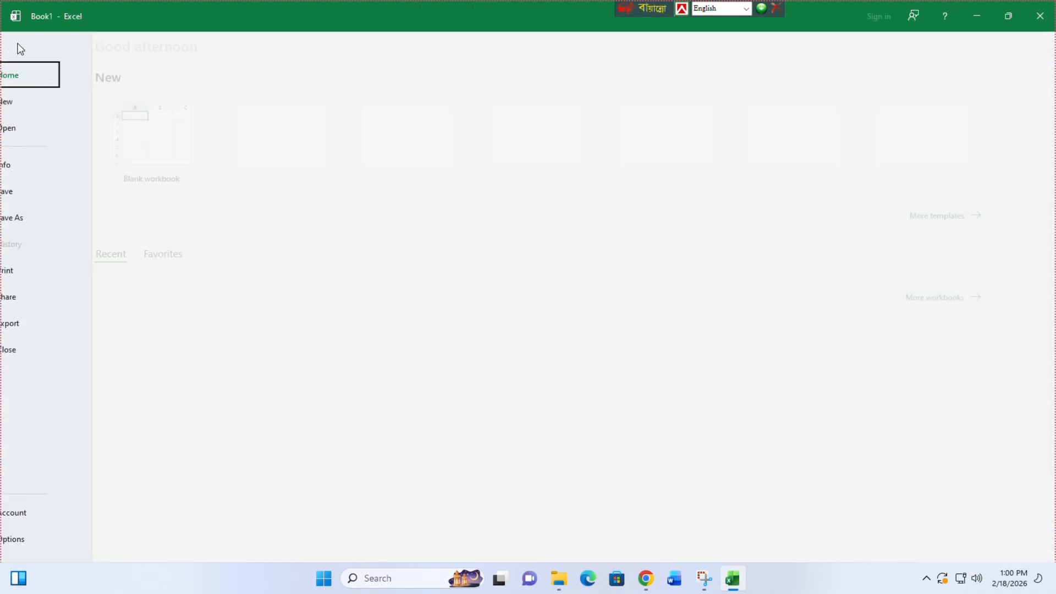
left_click(53, 272)
scroll(655, 248, "down", 2)
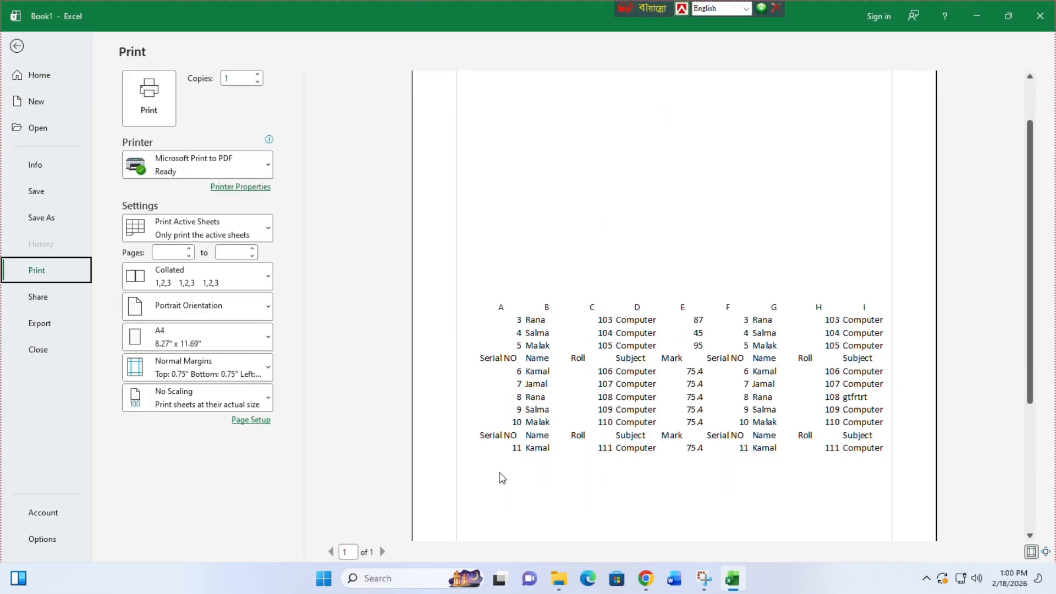
scroll(641, 252, "down", 3)
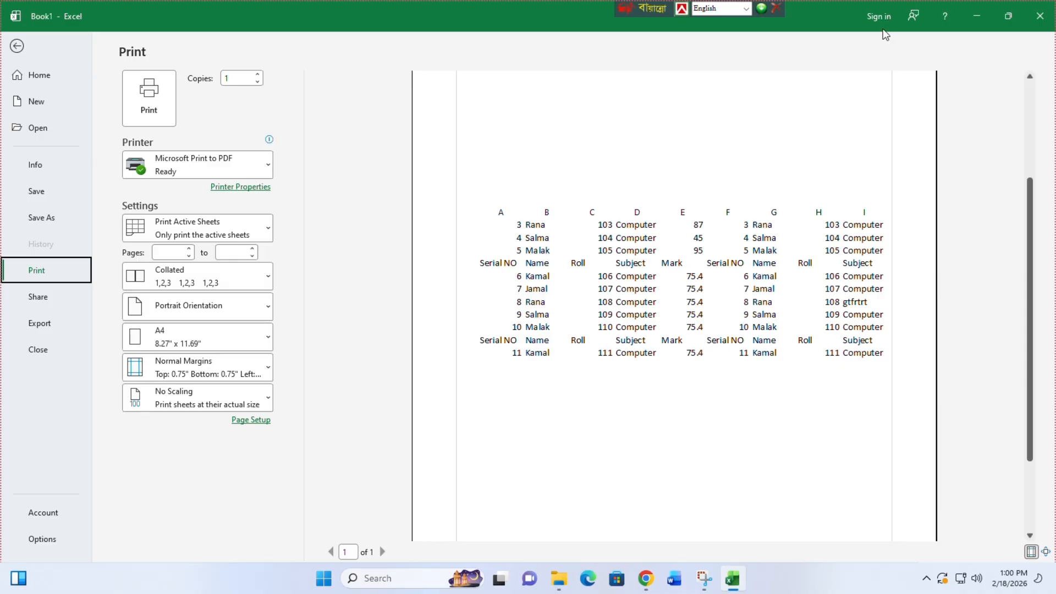
scroll(658, 267, "down", 3)
scroll(675, 288, "up", 4)
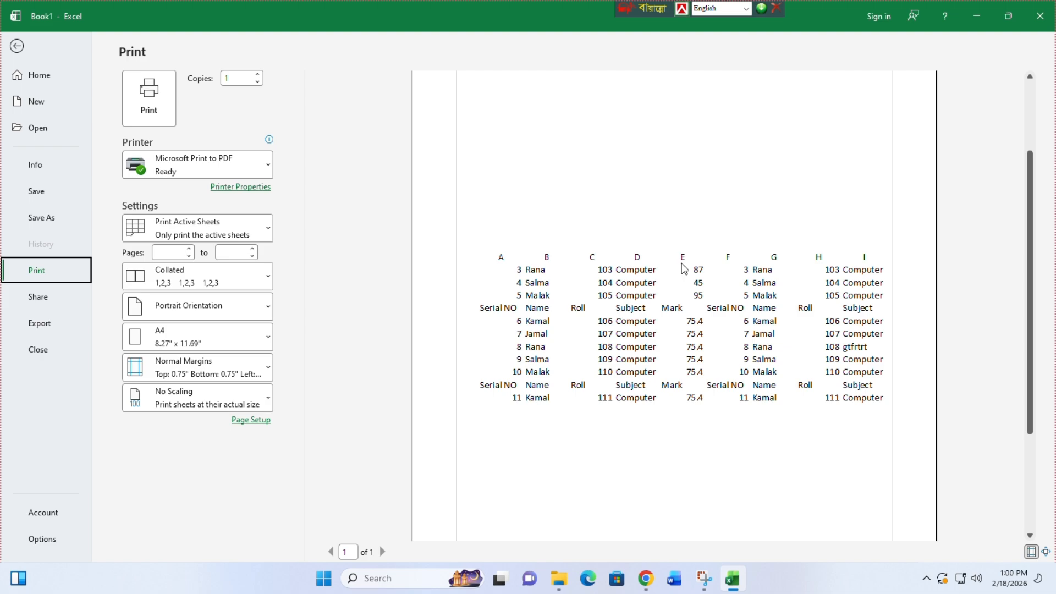
left_click(19, 47)
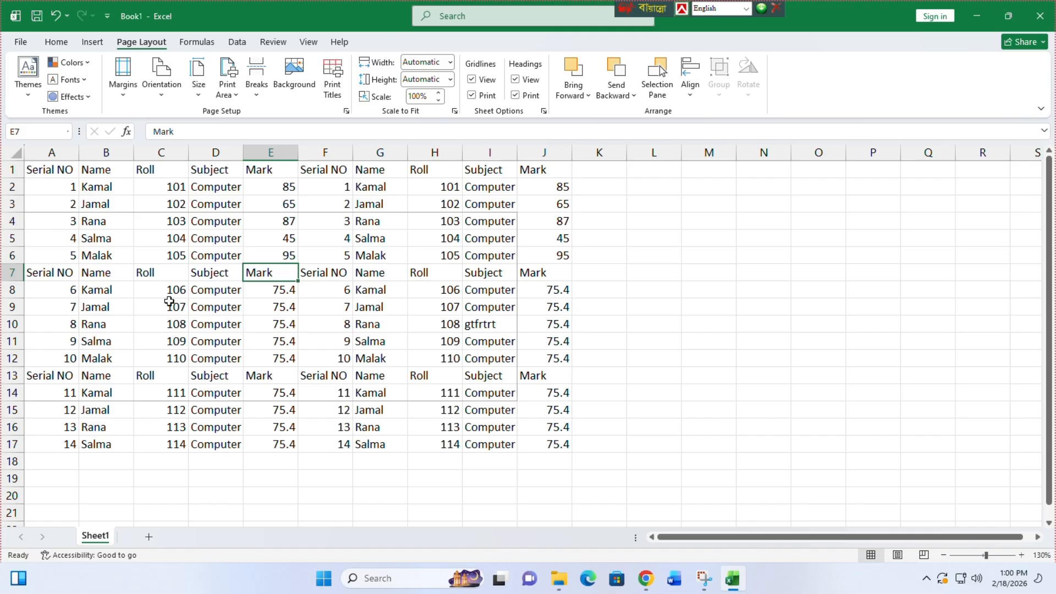
Step: Clear the print area from the sheet
left_click(195, 308)
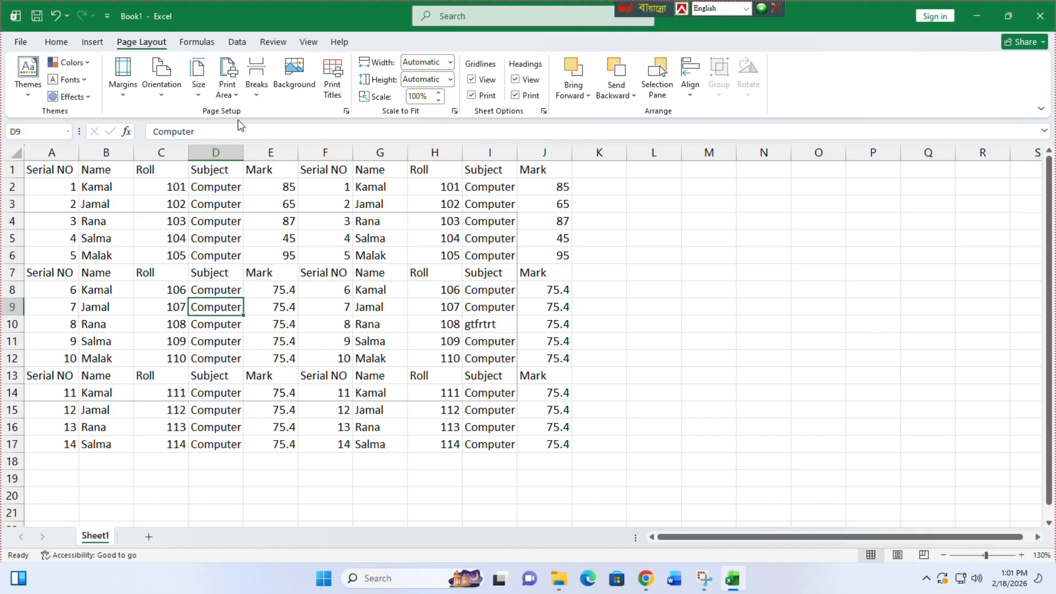
left_click(235, 98)
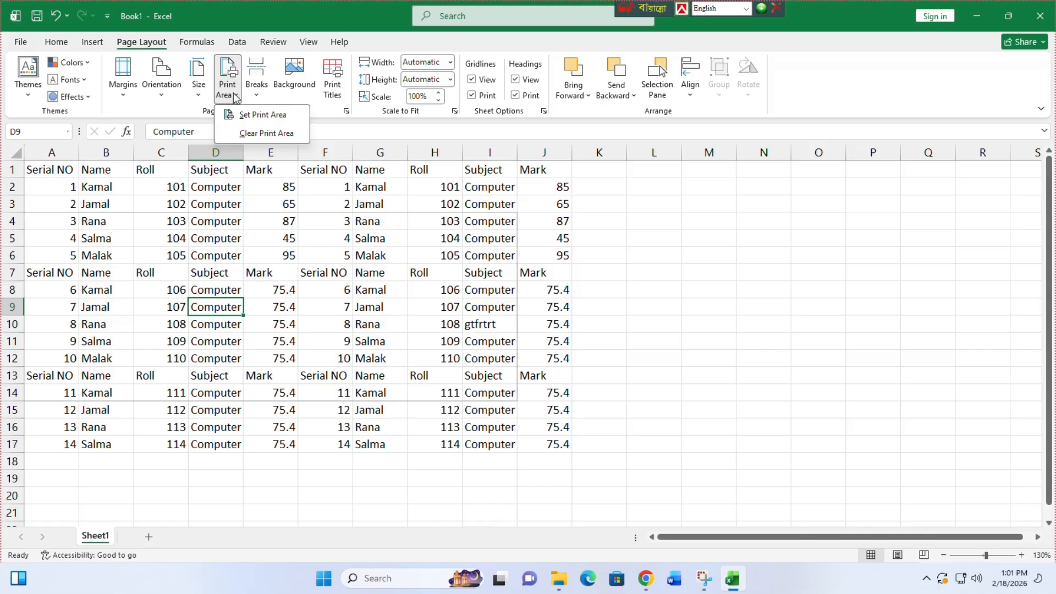
left_click(280, 139)
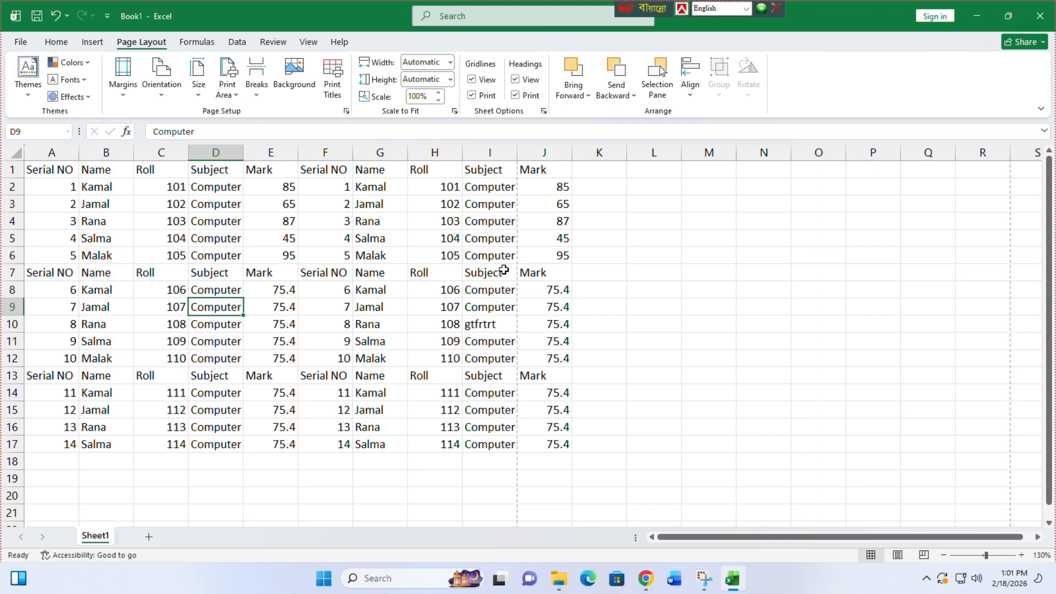
Step: Insert a vertical page break before column F, between the two side-by-side mark tables
left_click(556, 147)
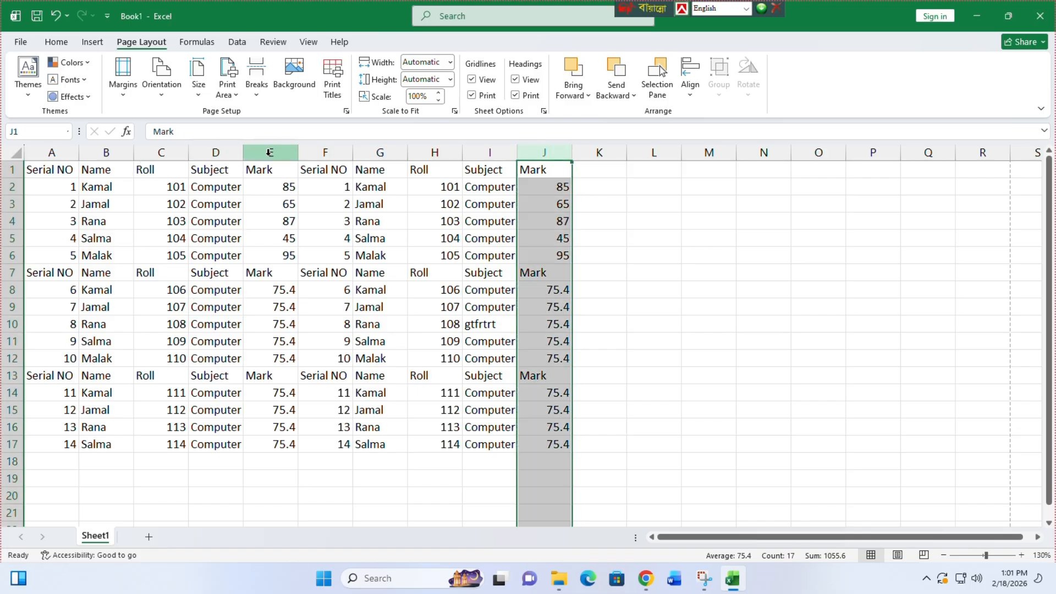
left_click_drag(283, 151, 73, 173)
left_click_drag(345, 152, 535, 167)
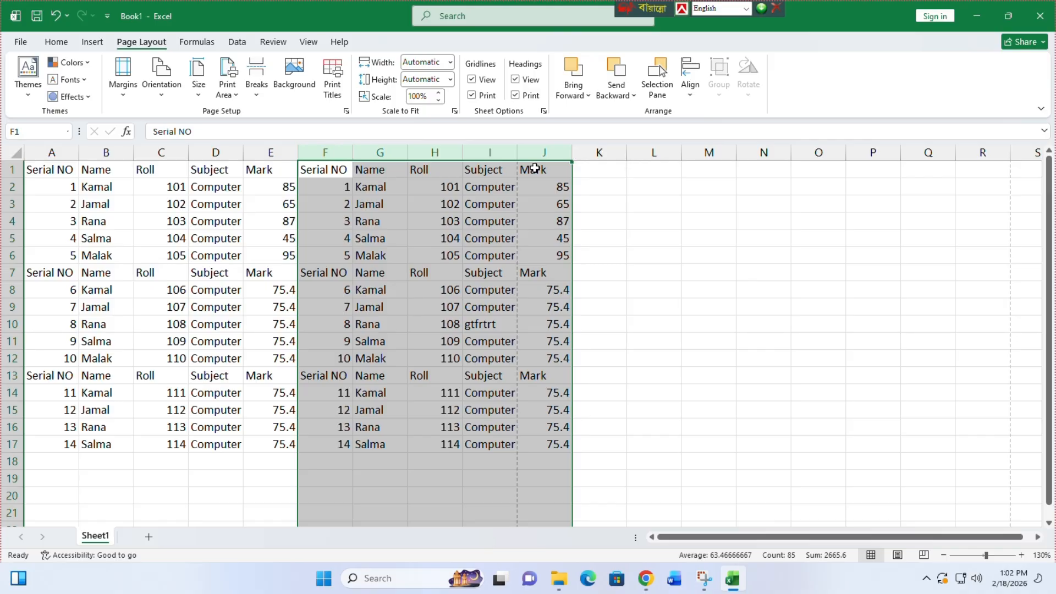
left_click(325, 245)
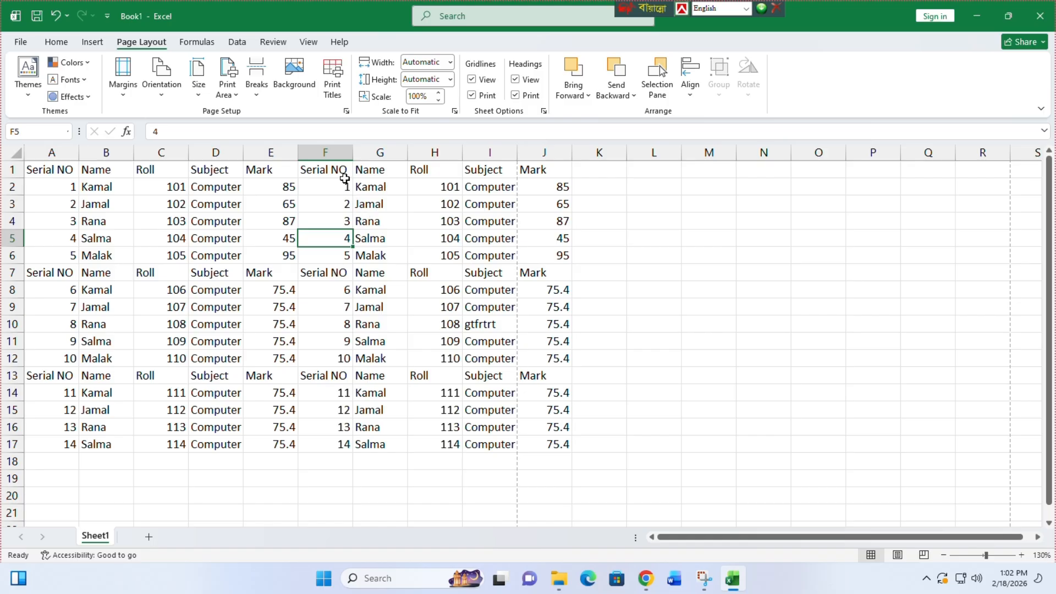
left_click(328, 153)
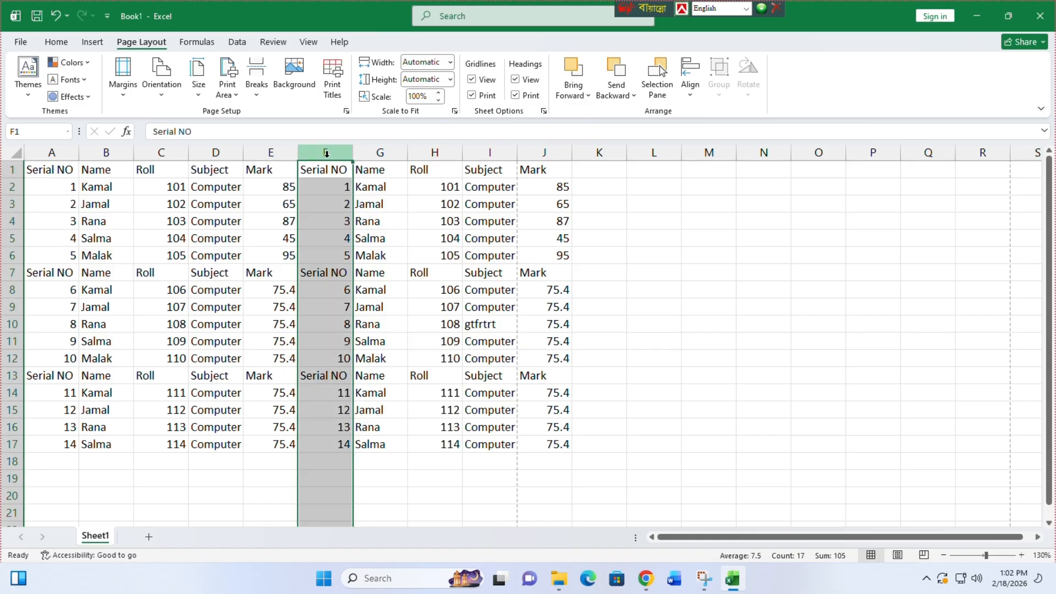
left_click(323, 173)
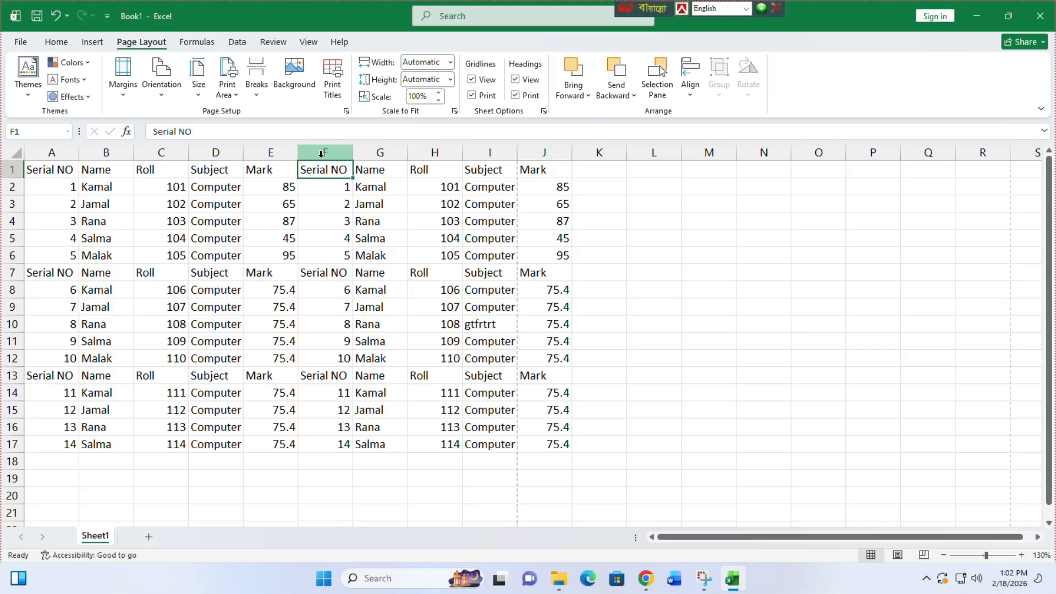
left_click(322, 153)
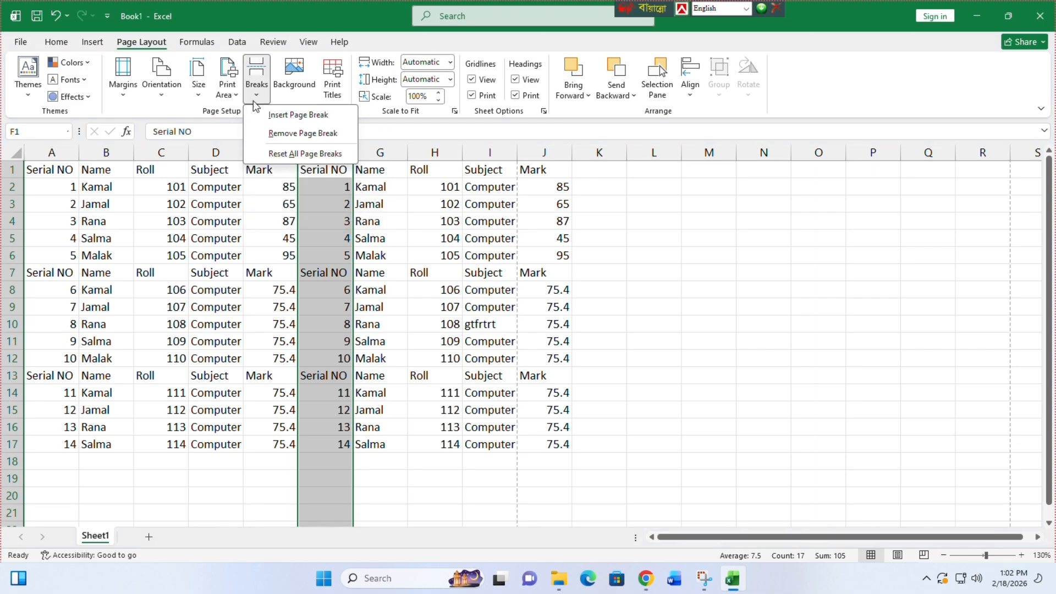
left_click(336, 120)
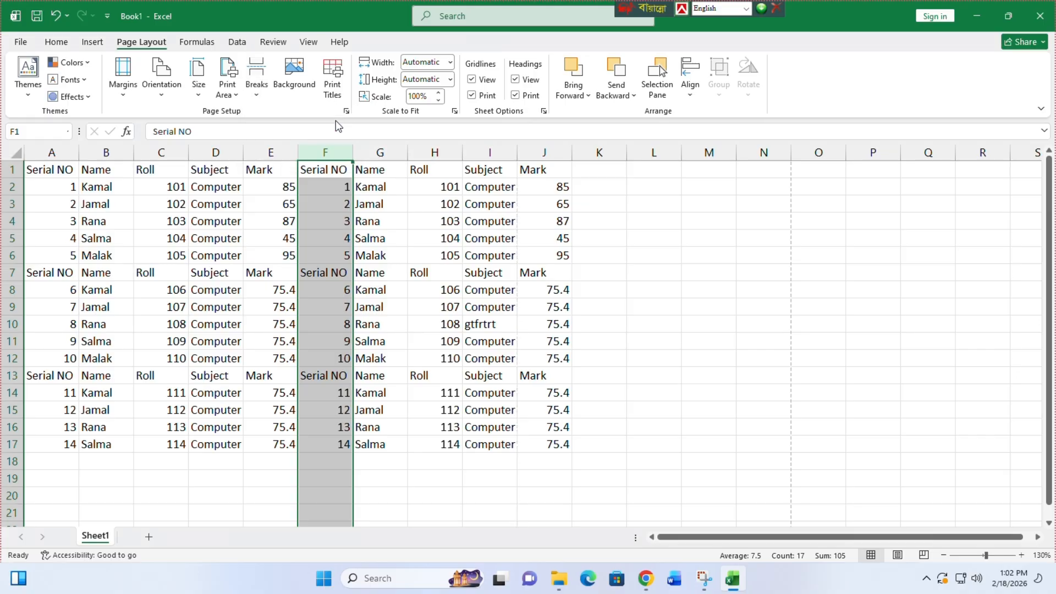
Step: Examine the page division in Page Break Preview and return to Normal view
left_click(531, 451)
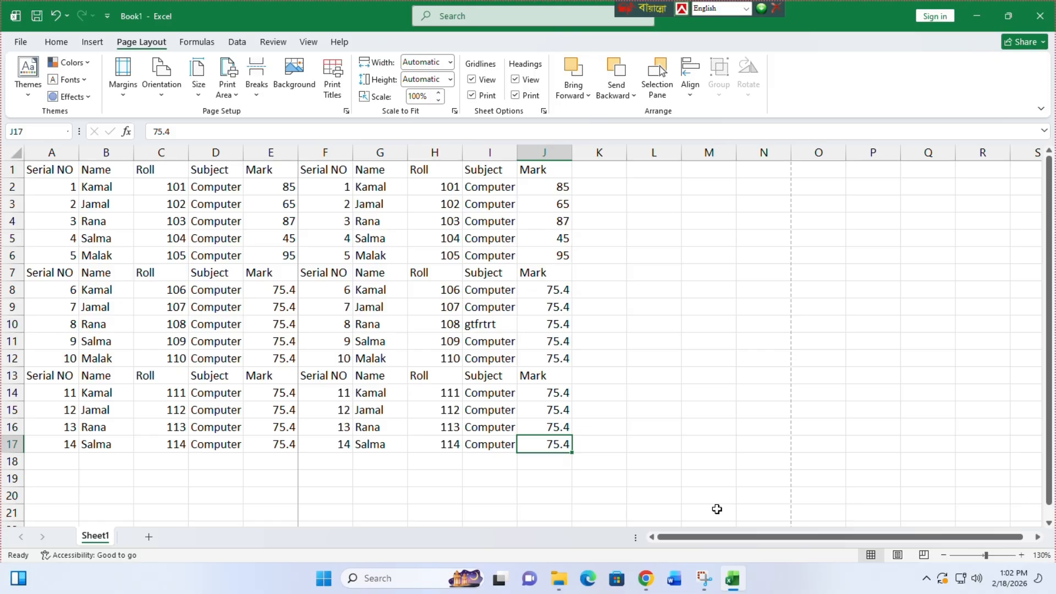
left_click(924, 555)
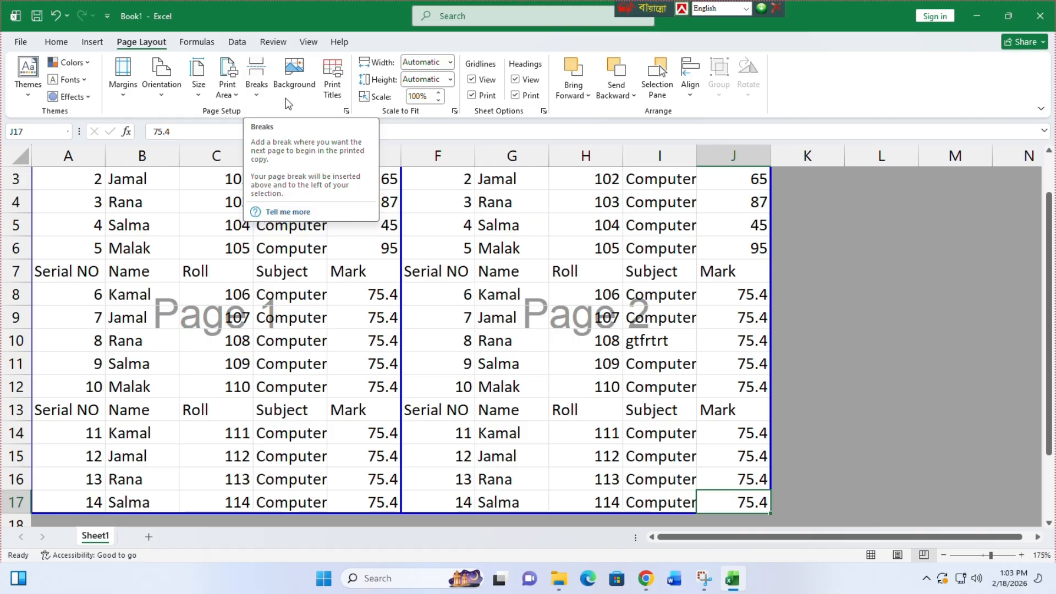
scroll(376, 320, "up", 1)
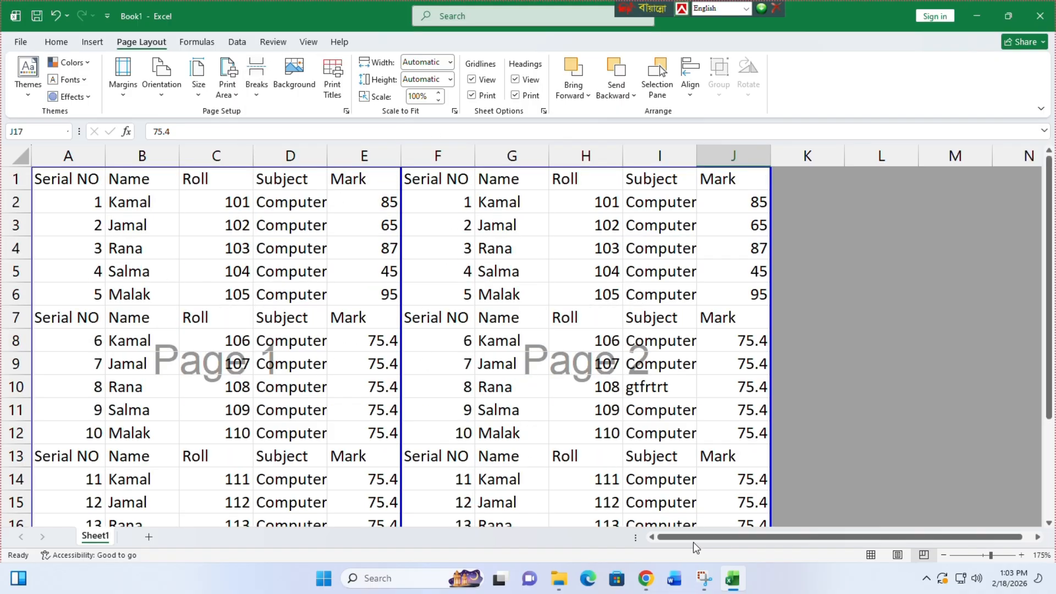
left_click(871, 556)
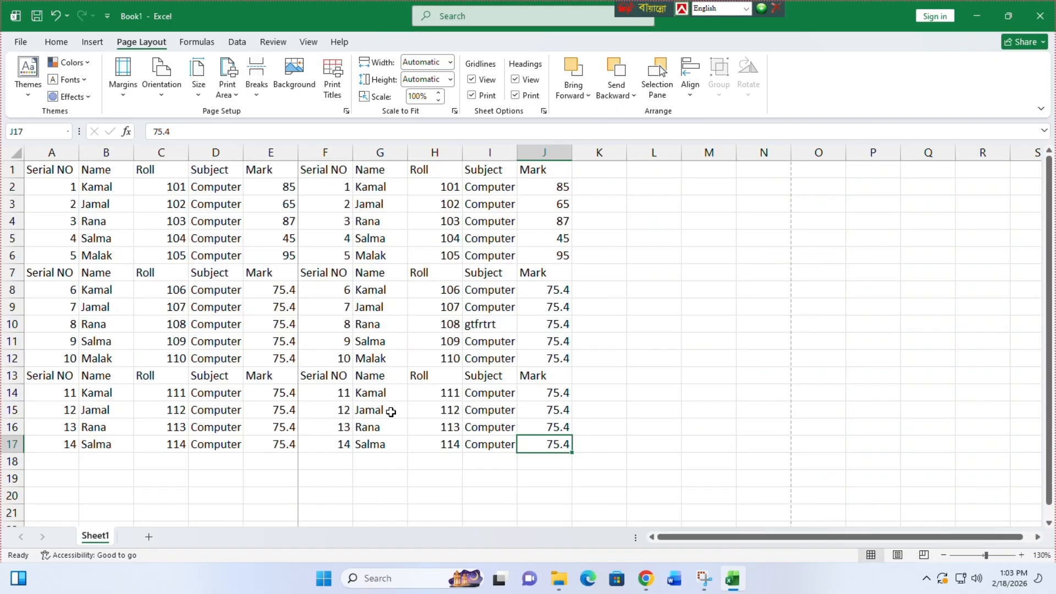
Step: Remove the page break before column F
left_click(321, 148)
left_click(256, 91)
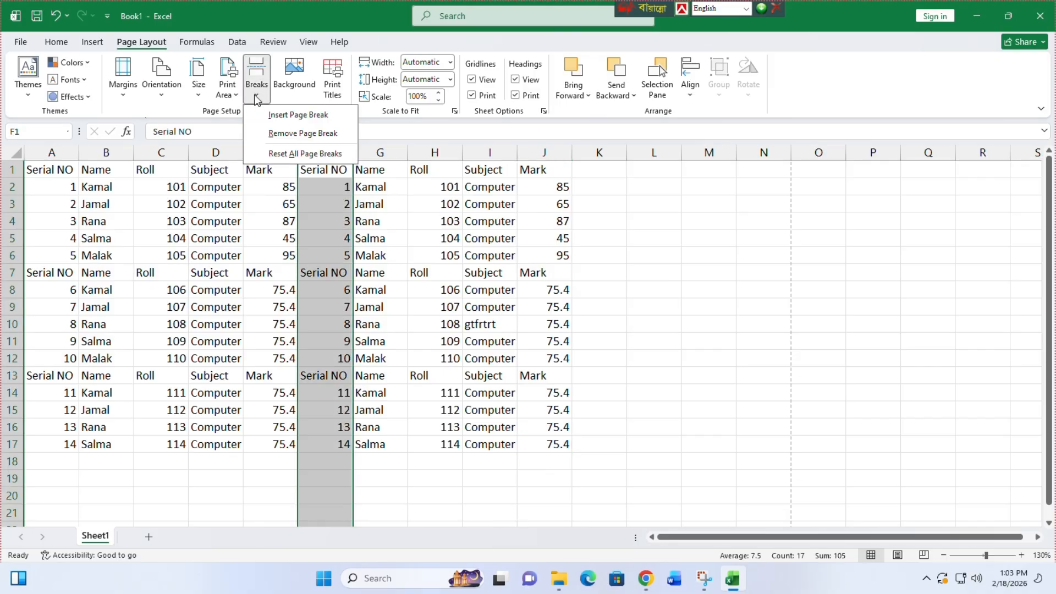
left_click(303, 132)
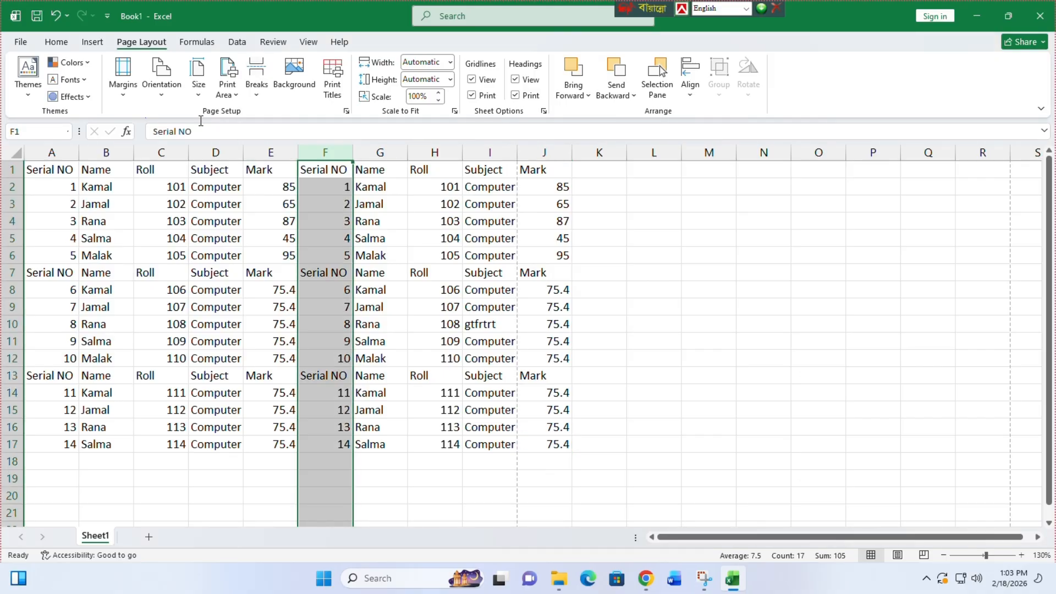
Step: In Page Break Preview, move the page break after column I out past column J, undoing and repeating the move once
left_click(924, 555)
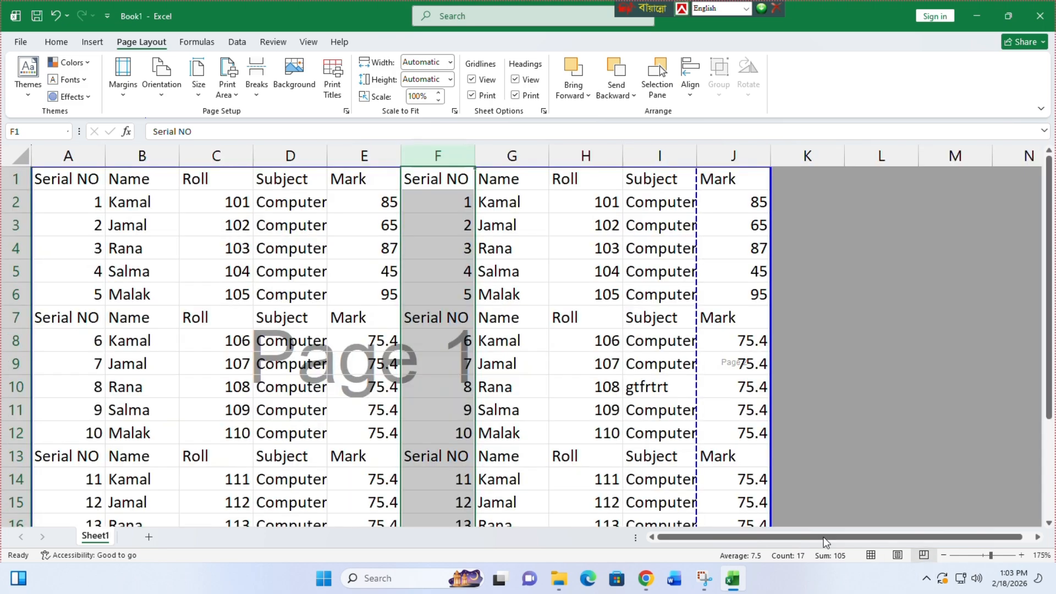
left_click(652, 415)
scroll(504, 413, "down", 2)
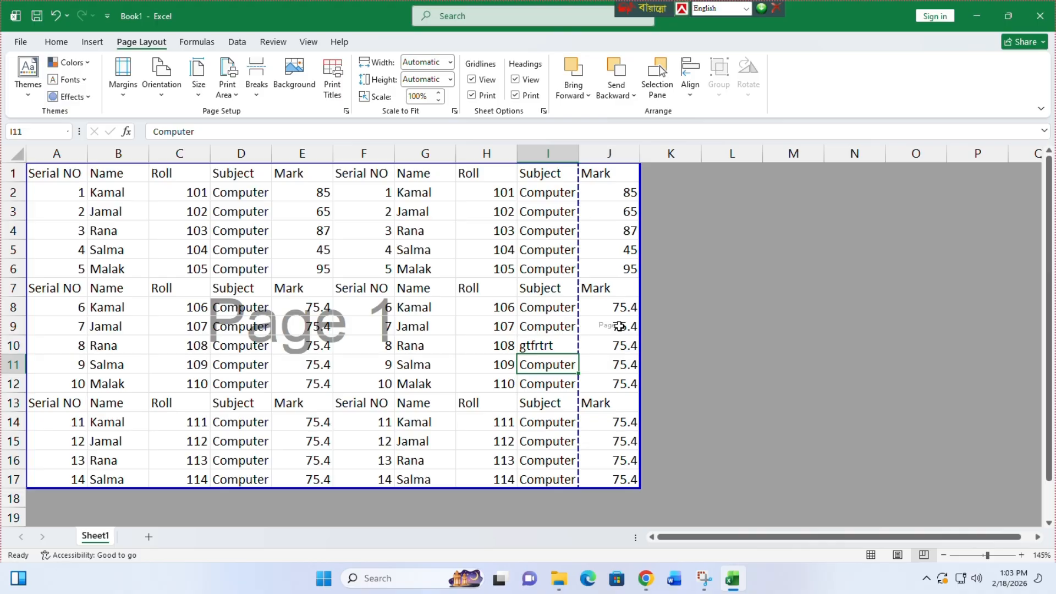
scroll(620, 326, "up", 3)
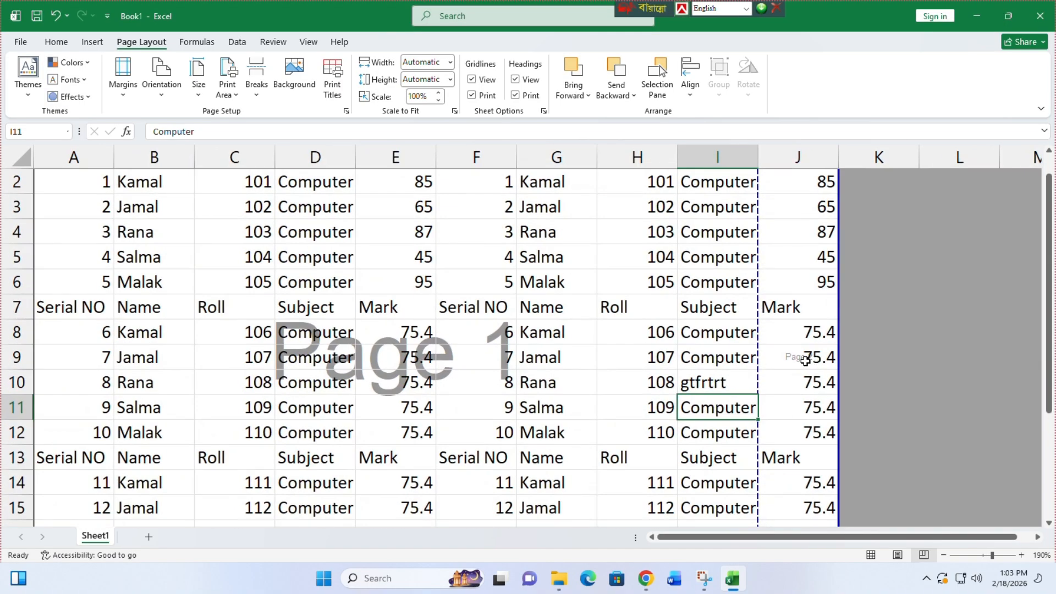
scroll(794, 357, "down", 2)
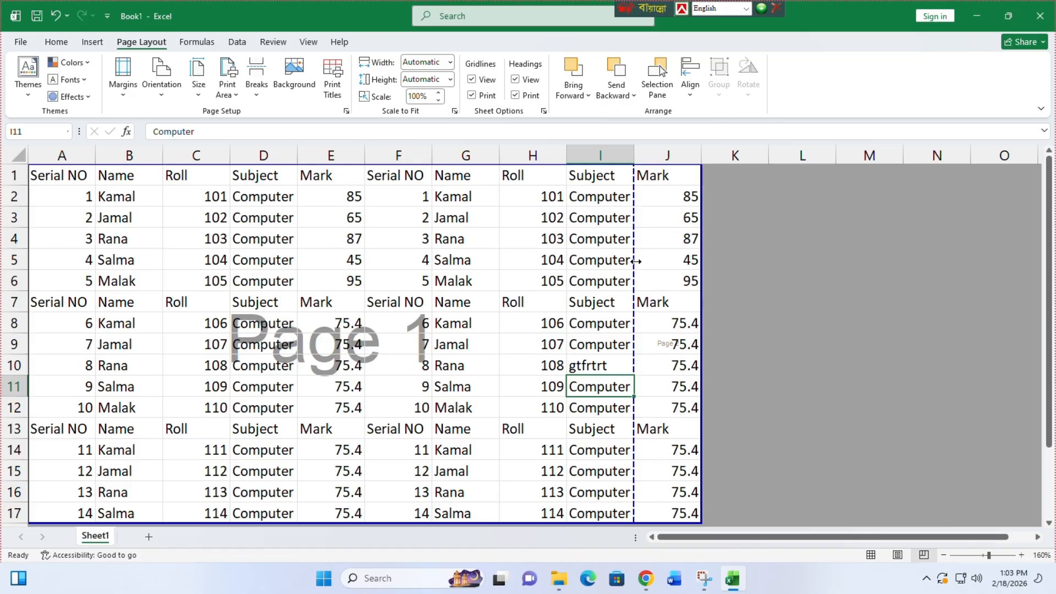
left_click_drag(633, 260, 701, 263)
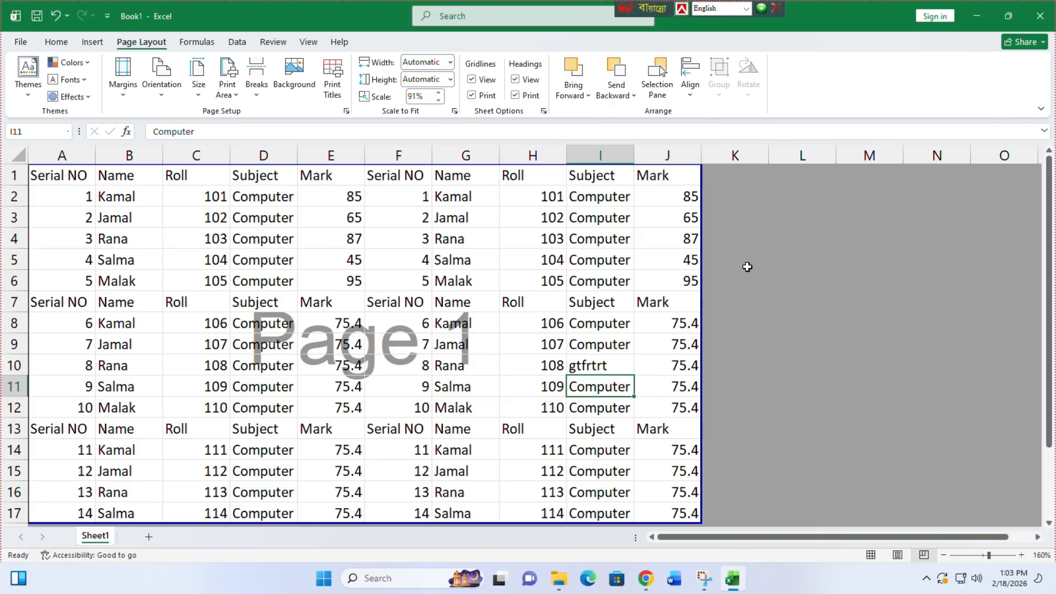
key("ctrl+z")
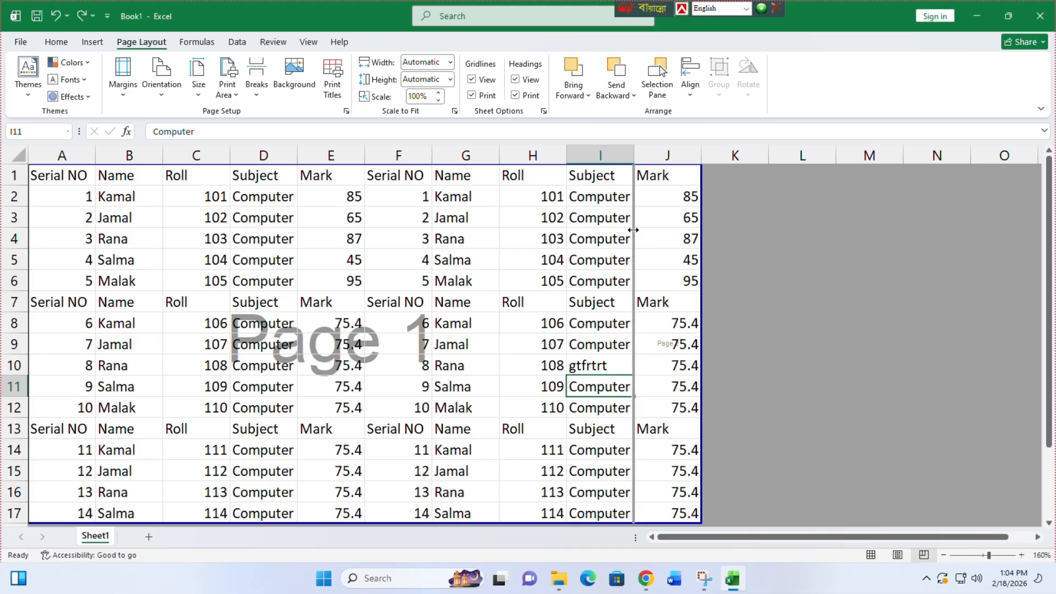
left_click_drag(745, 230, 748, 230)
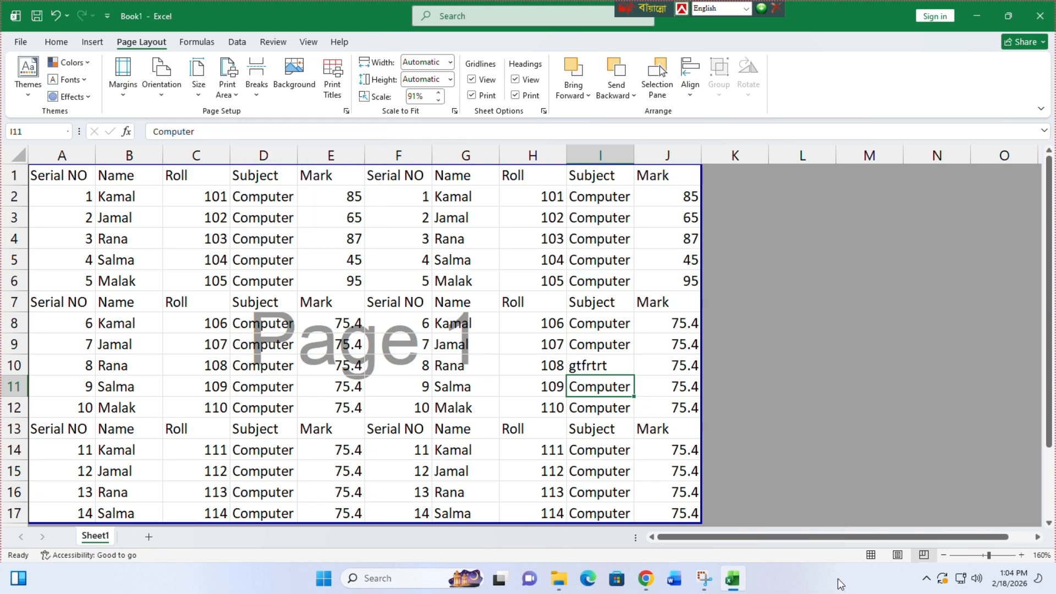
Step: Return to Normal view and set an airplane picture from the Bing image search as the sheet background
left_click(871, 555)
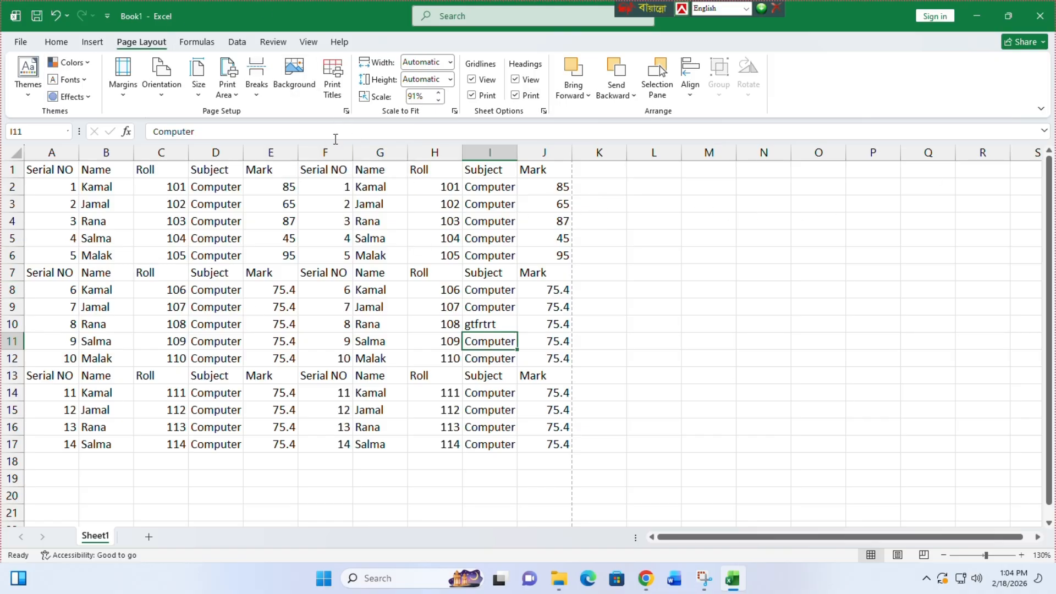
left_click(301, 80)
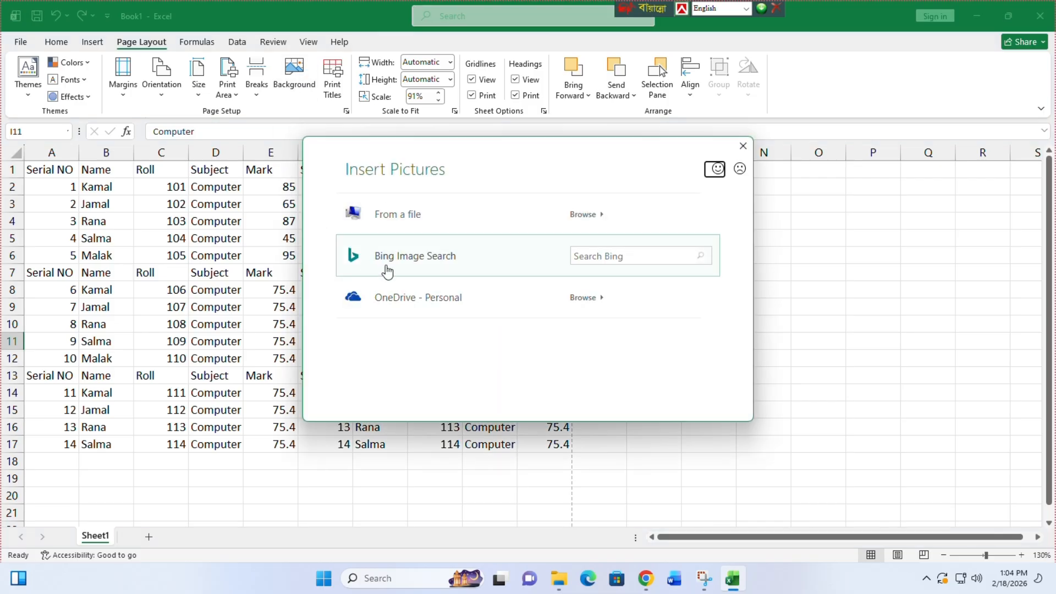
left_click(415, 263)
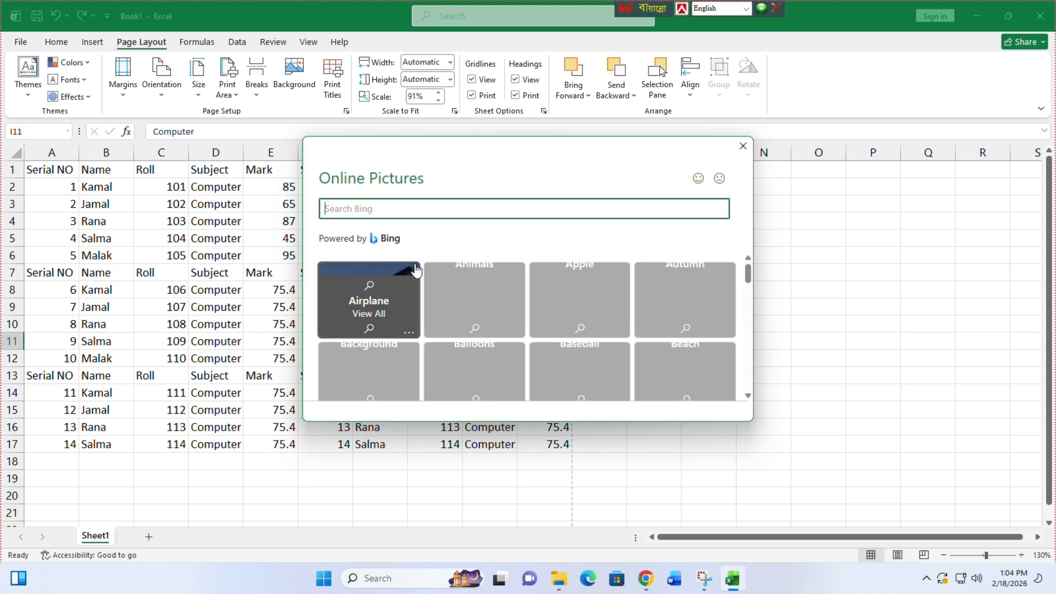
left_click(368, 312)
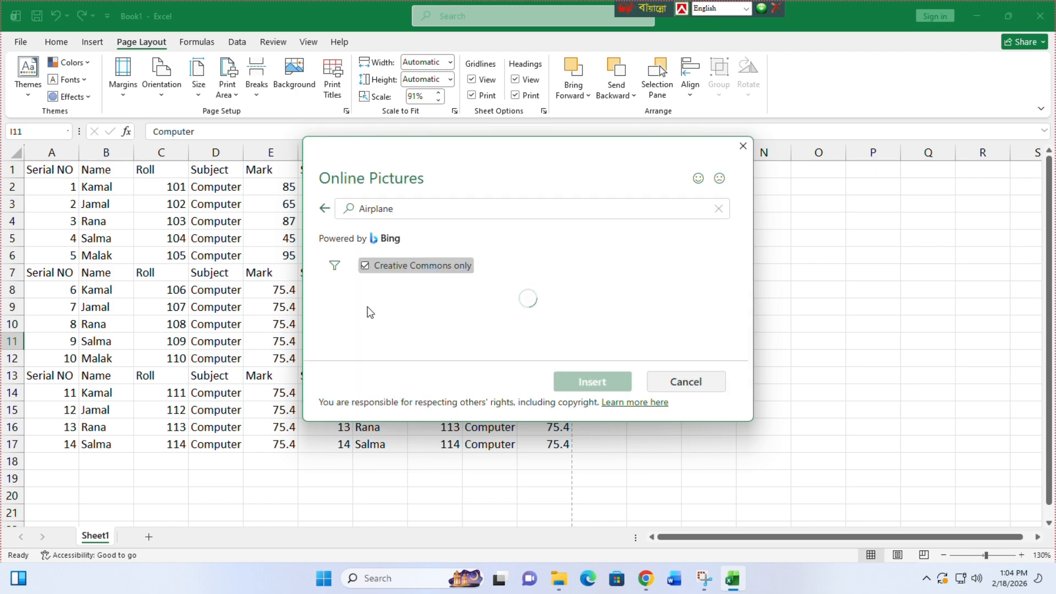
scroll(421, 341, "down", 1)
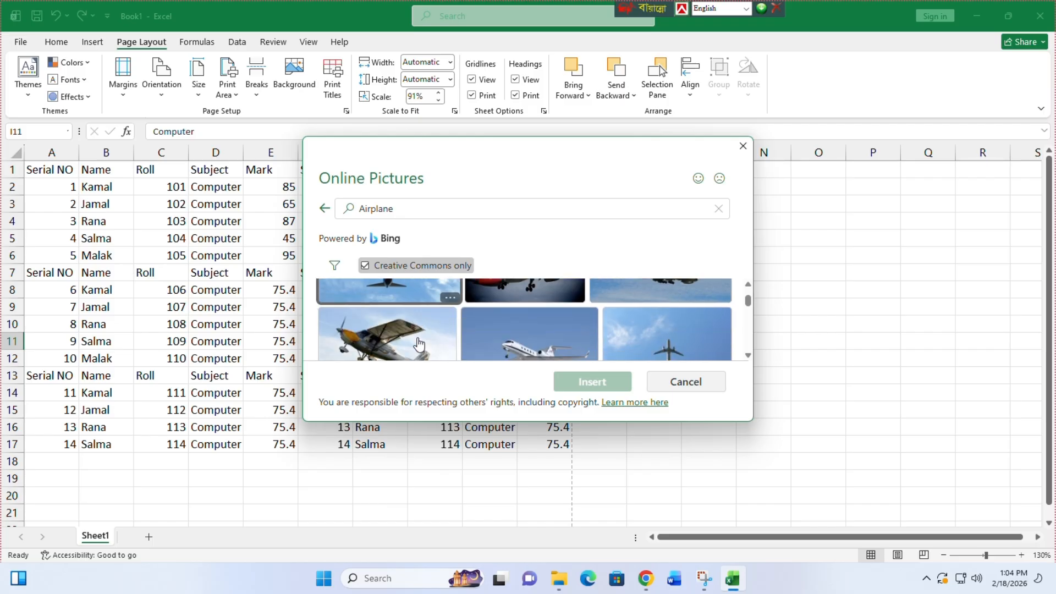
left_click(372, 355)
left_click(592, 381)
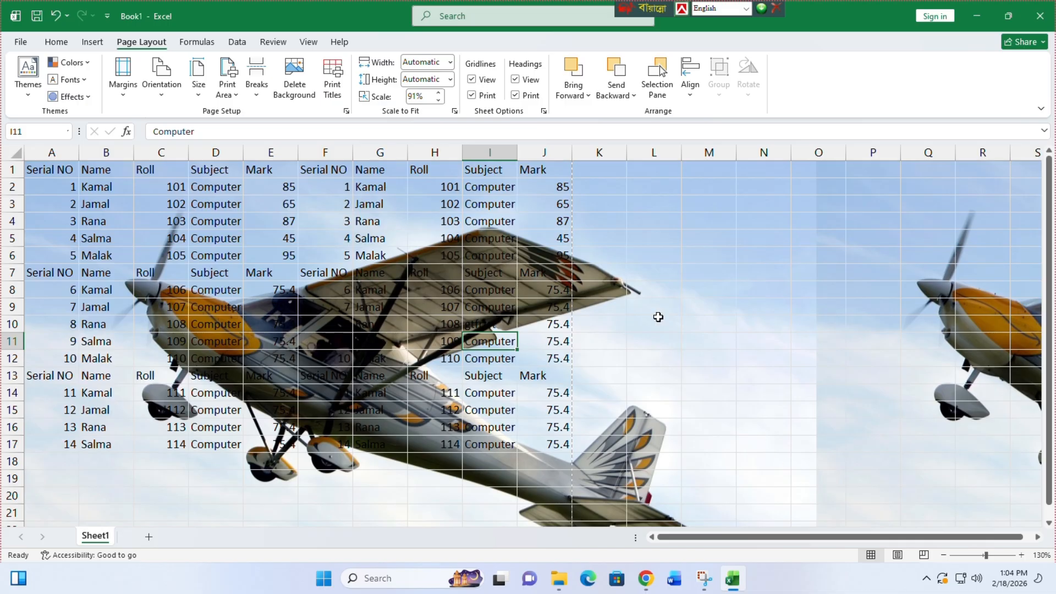
Step: Delete the airplane background picture from the sheet
left_click(456, 26)
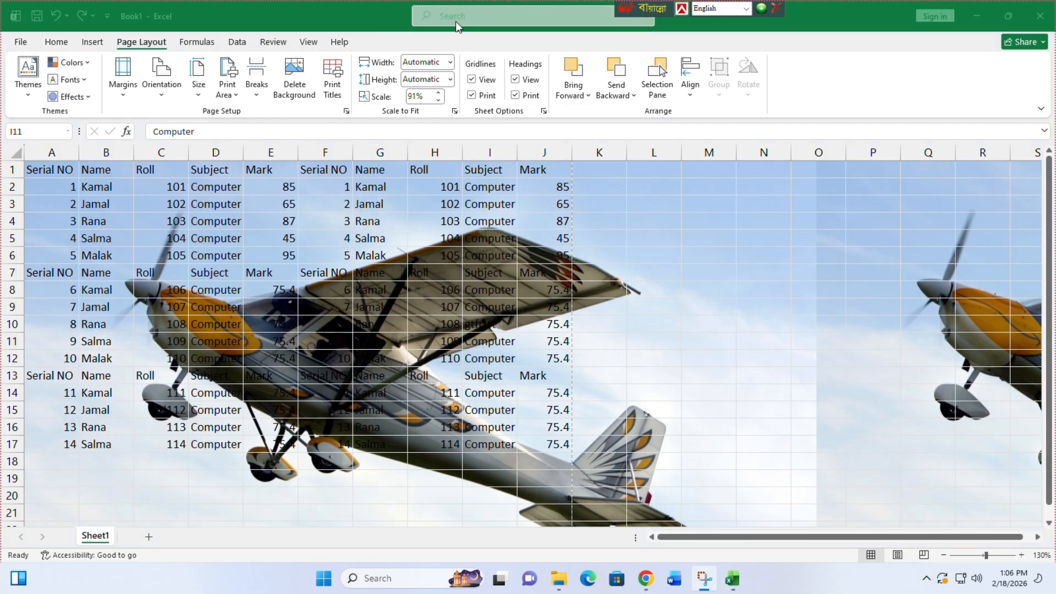
left_click(306, 81)
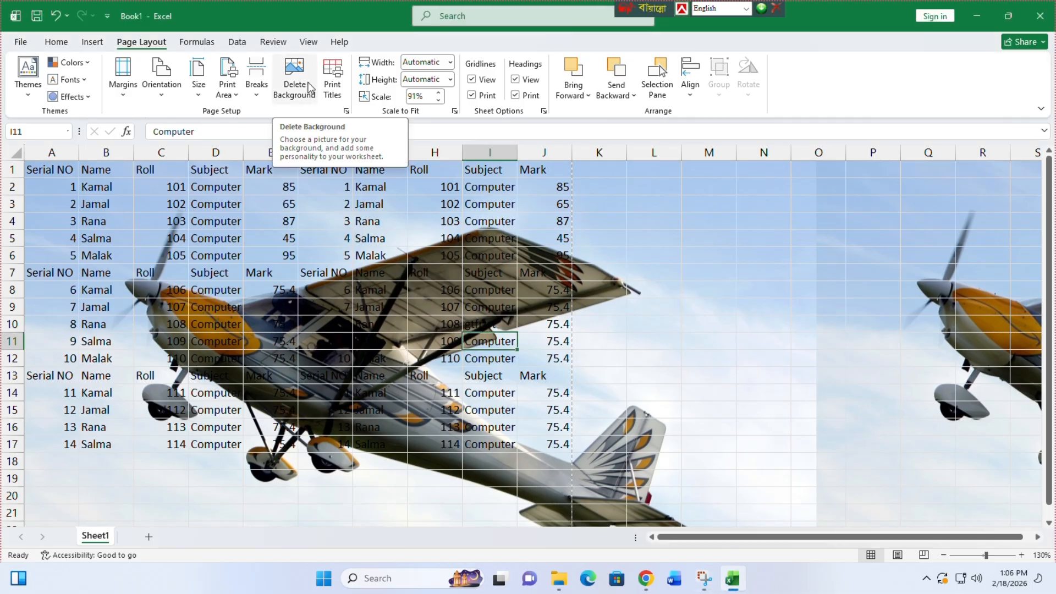
left_click(296, 71)
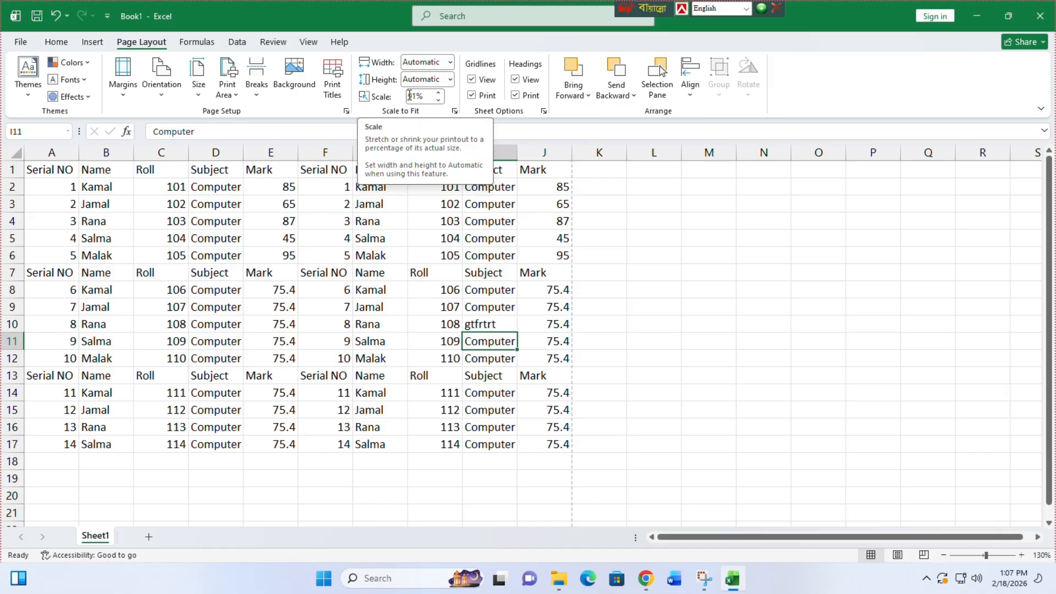
left_click(515, 96)
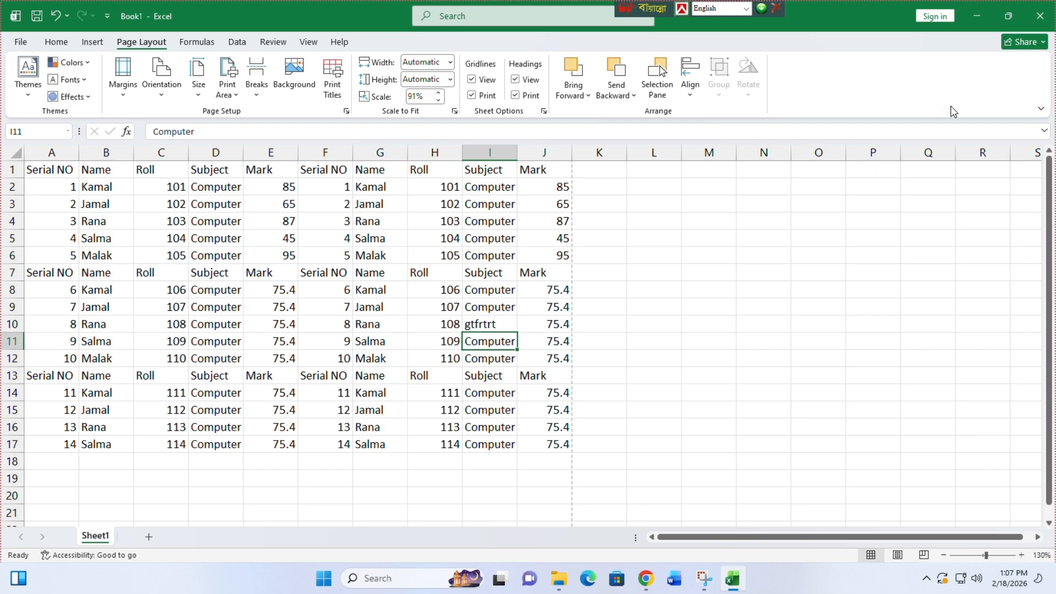
Step: Close the marks workbook without saving, reopen Excel with a new blank workbook and dismiss the licence notice
left_click(1043, 23)
left_click(594, 314)
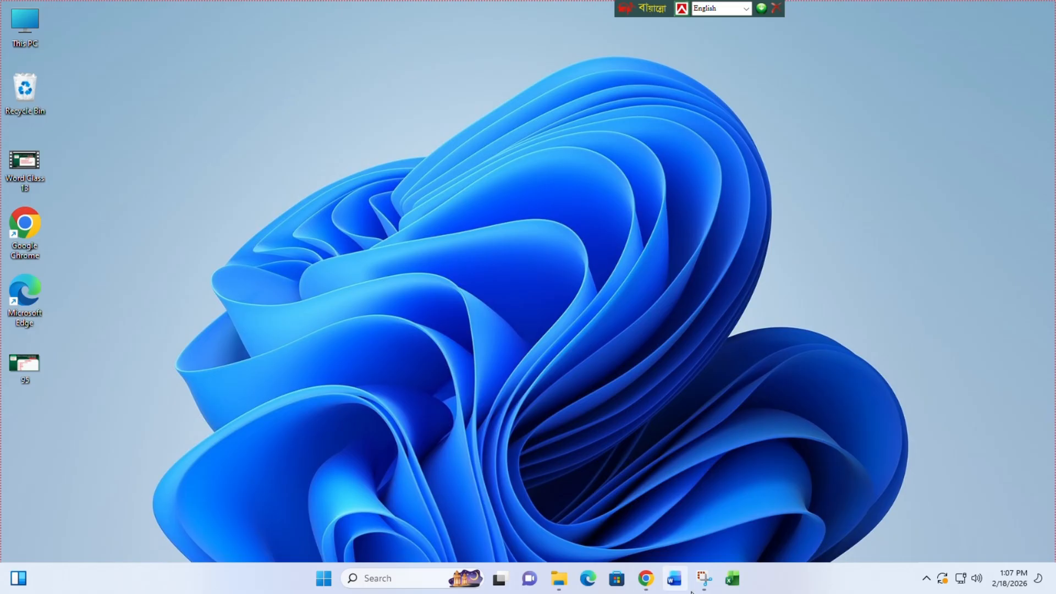
left_click(733, 578)
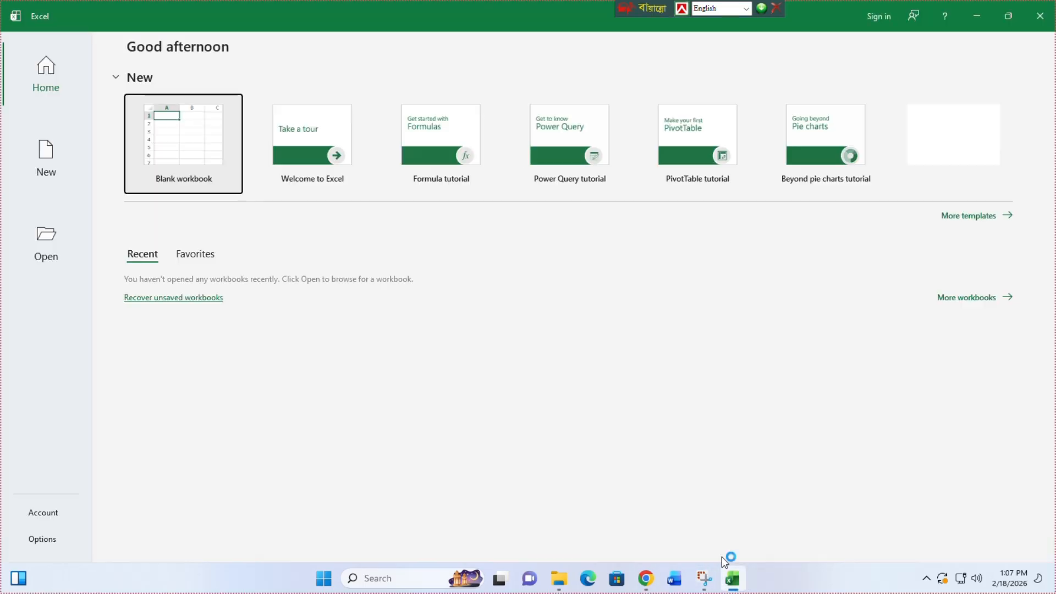
left_click(174, 128)
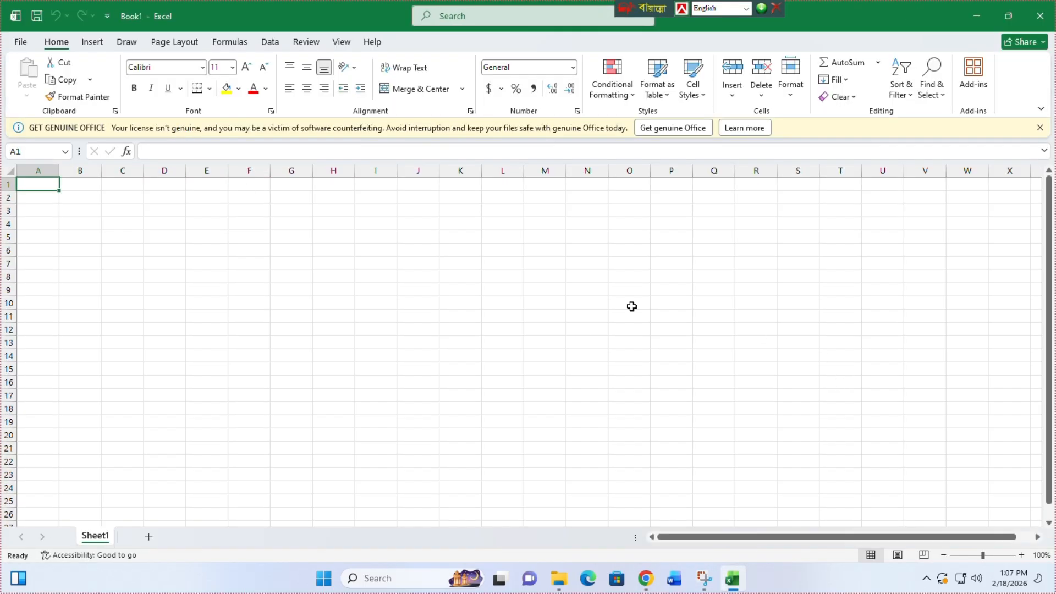
left_click(1040, 128)
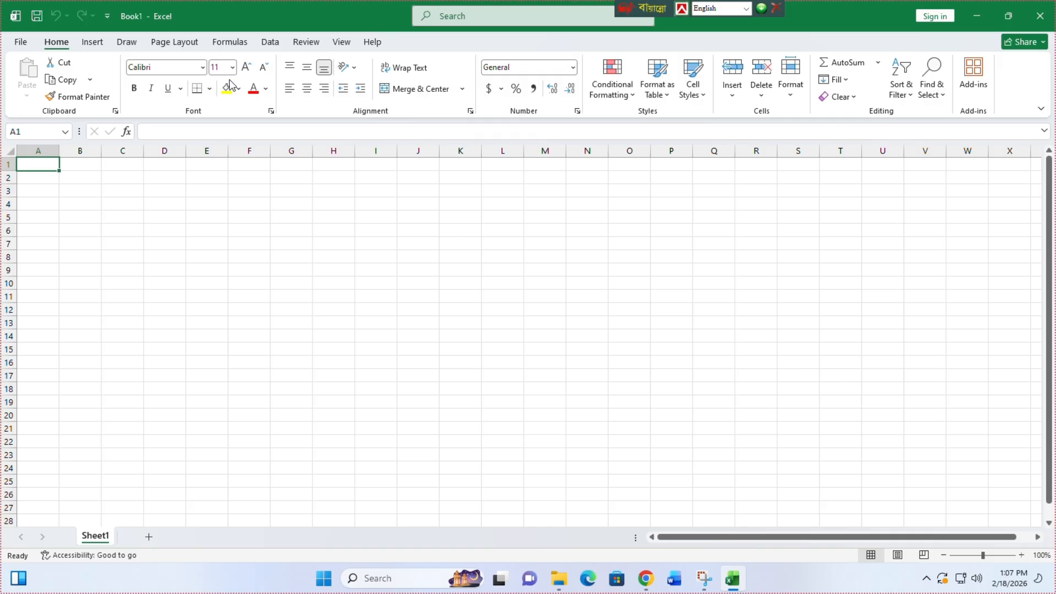
Step: Enter the heading Mark in A1 and the marks 55, 74, 95, 83 and 66 in A2:A6
left_click(231, 44)
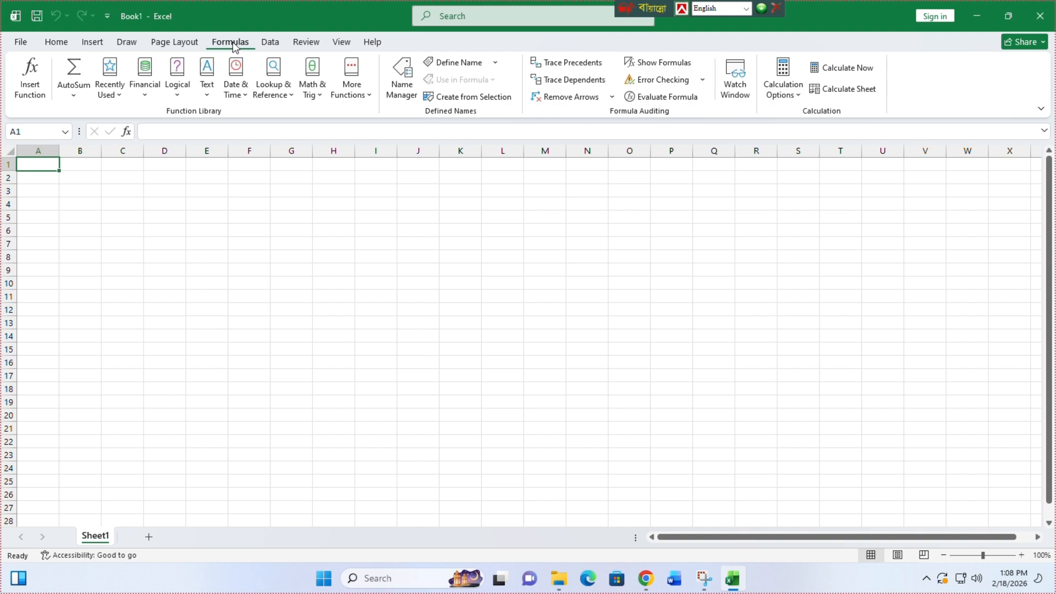
scroll(227, 281, "up", 4, "ctrl")
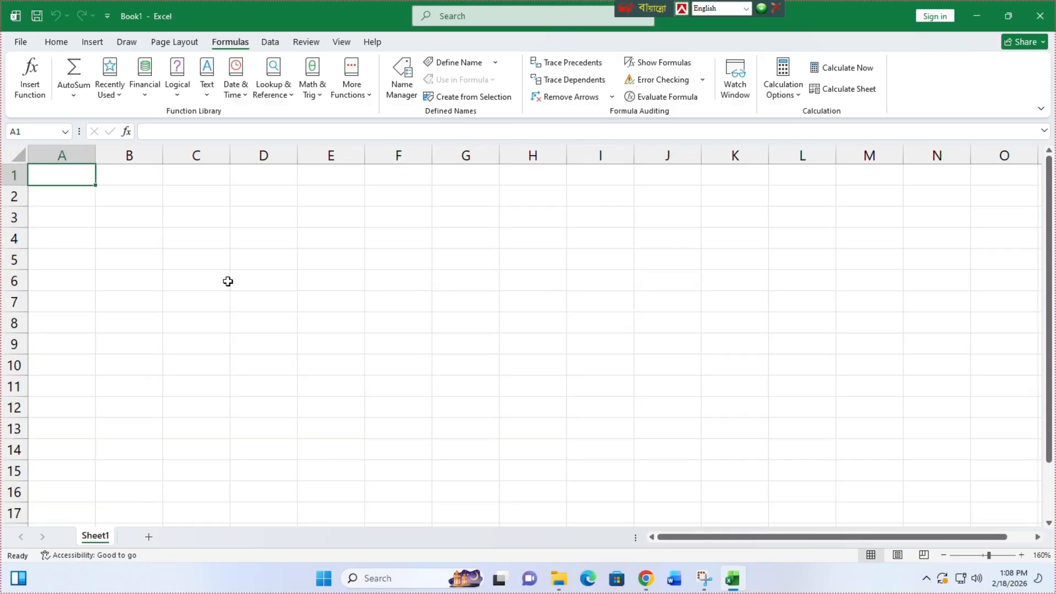
type("Mark")
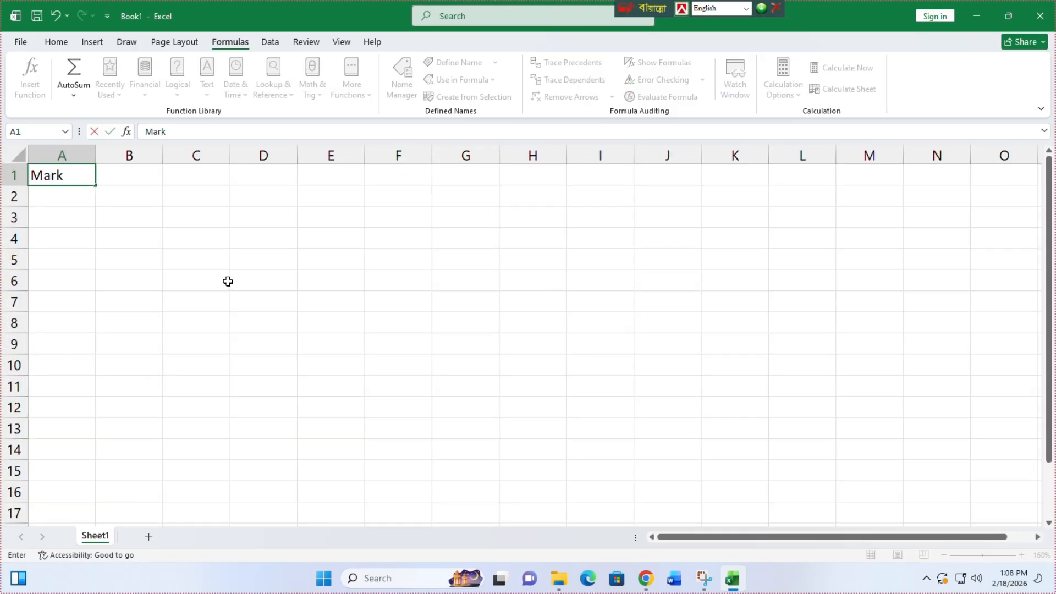
key("Return")
type("55")
key("Return")
type("74")
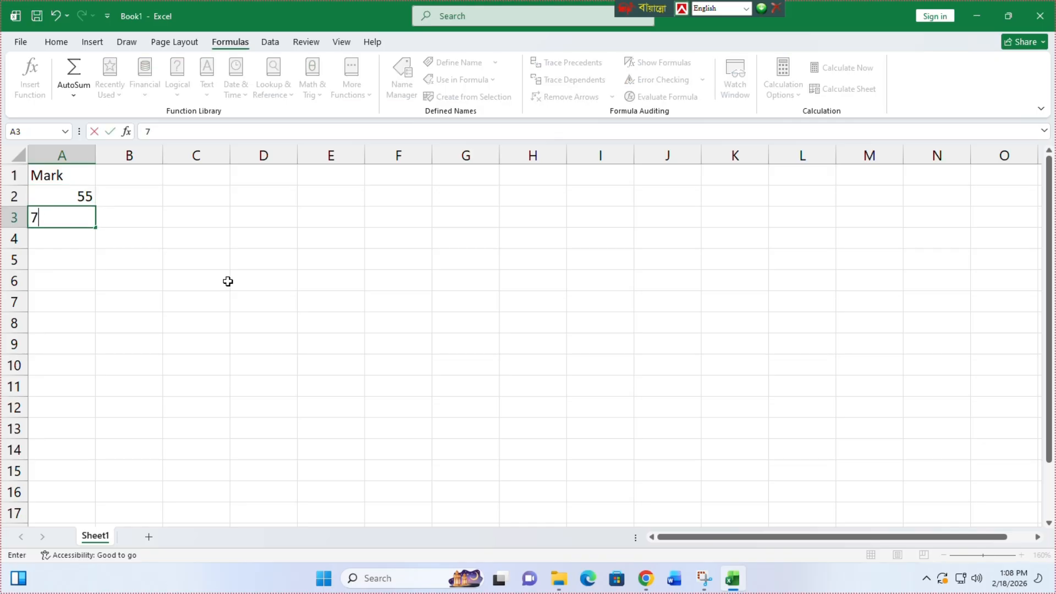
key("Return")
type("95")
key("Return")
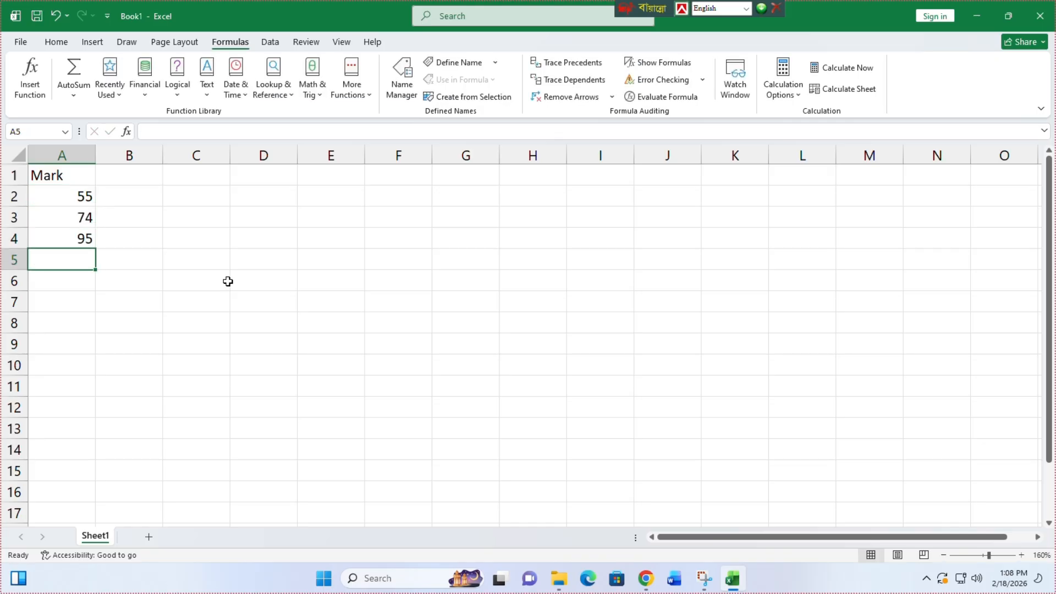
type("83")
key("Return")
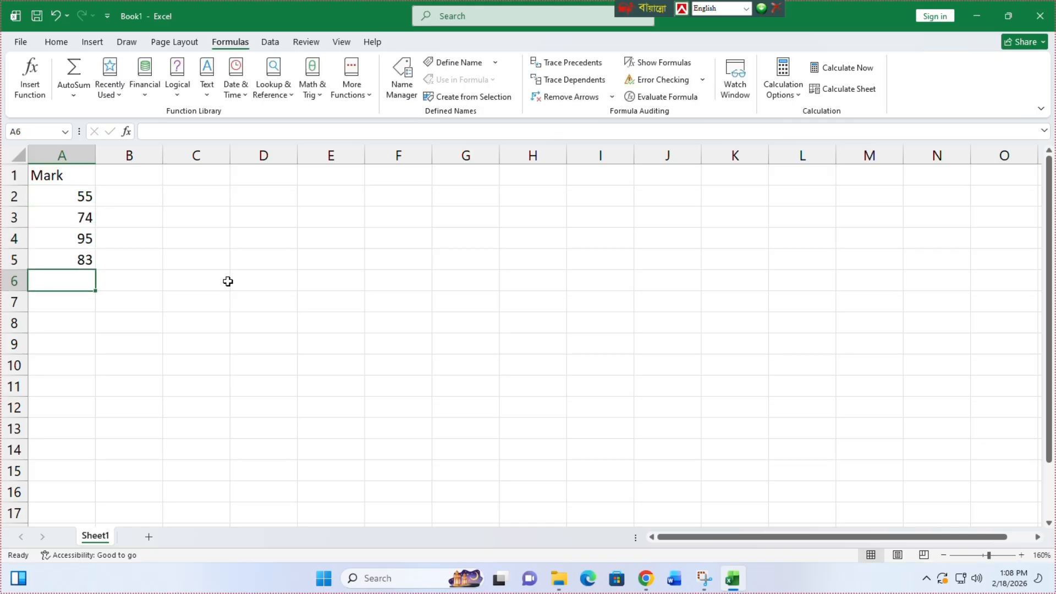
type("66")
key("Return")
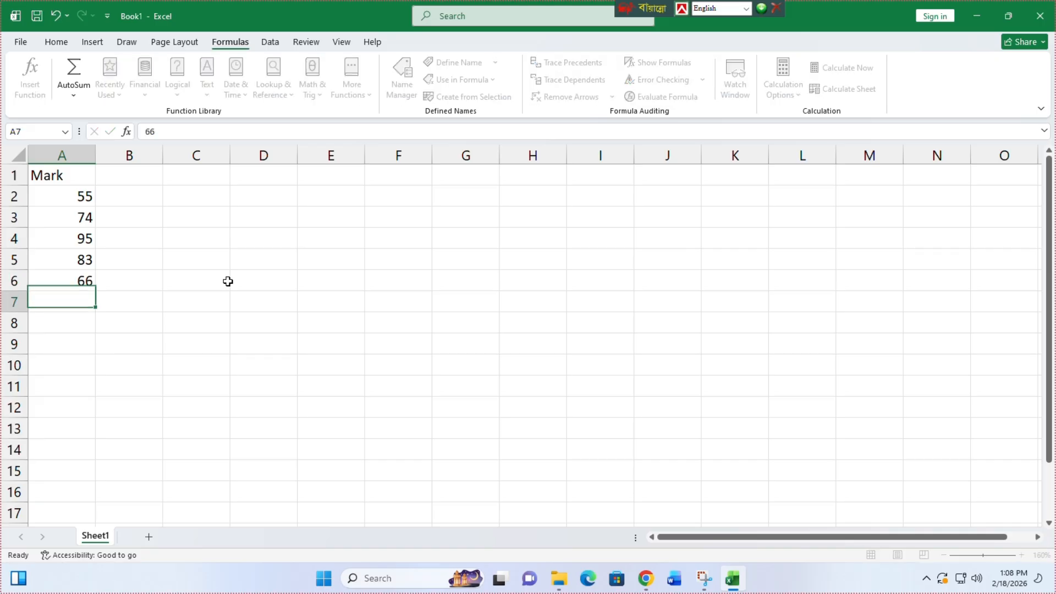
Step: Continue the Mark column with 92, 73, 48, 37, 88 and 30 in A7:A12
type("92")
key("Return")
type("73")
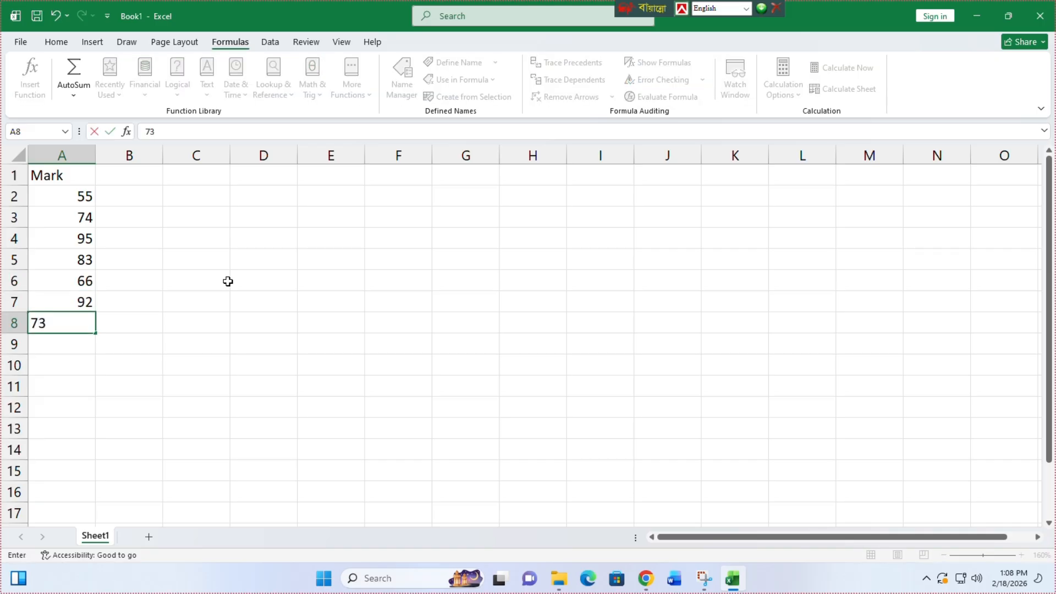
key("Return")
type("48")
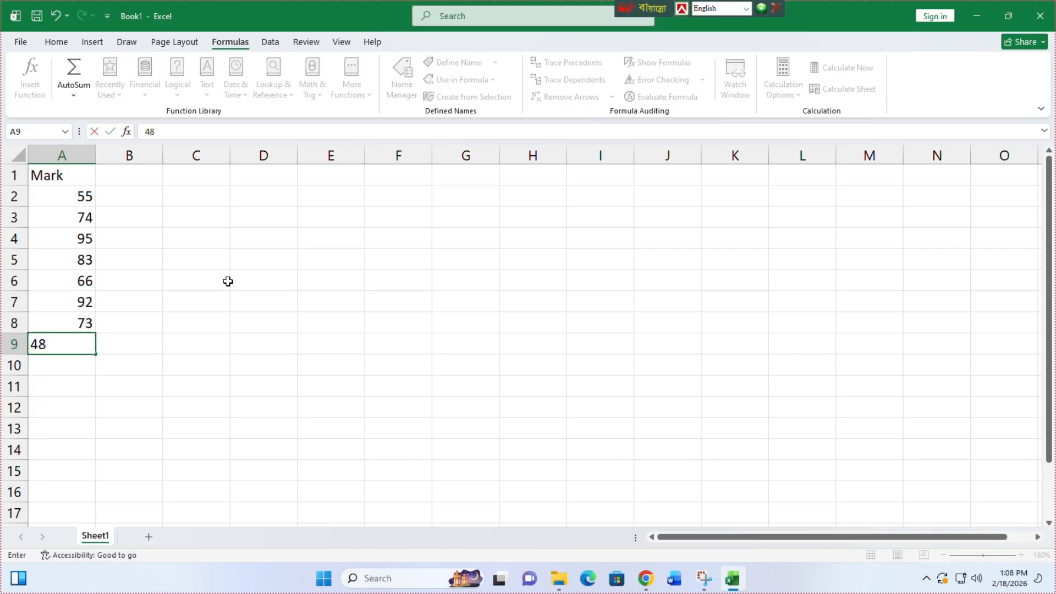
key("Return")
type("37")
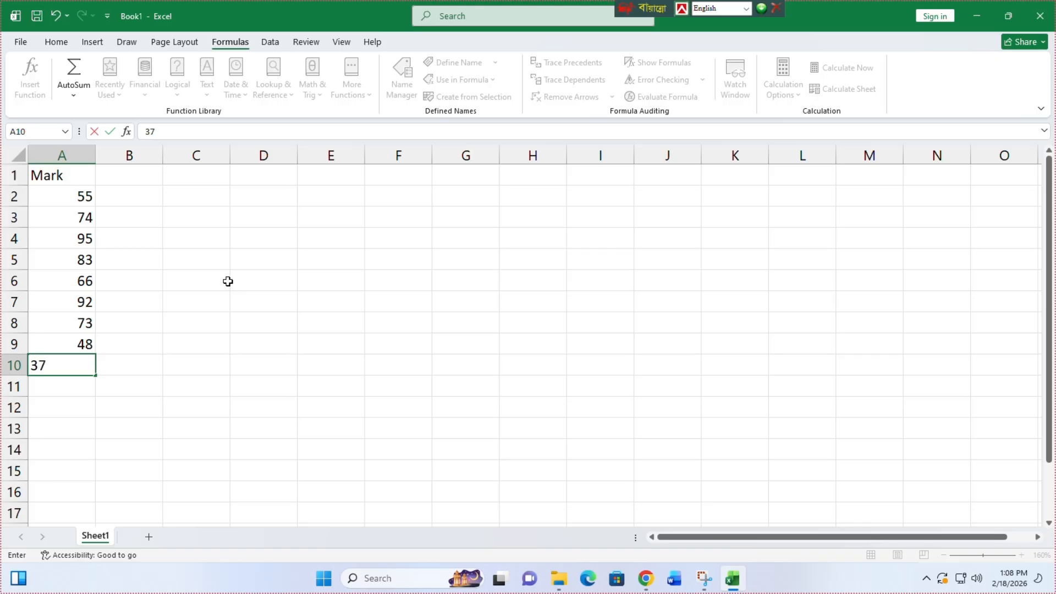
key("Return")
type("88")
key("Return")
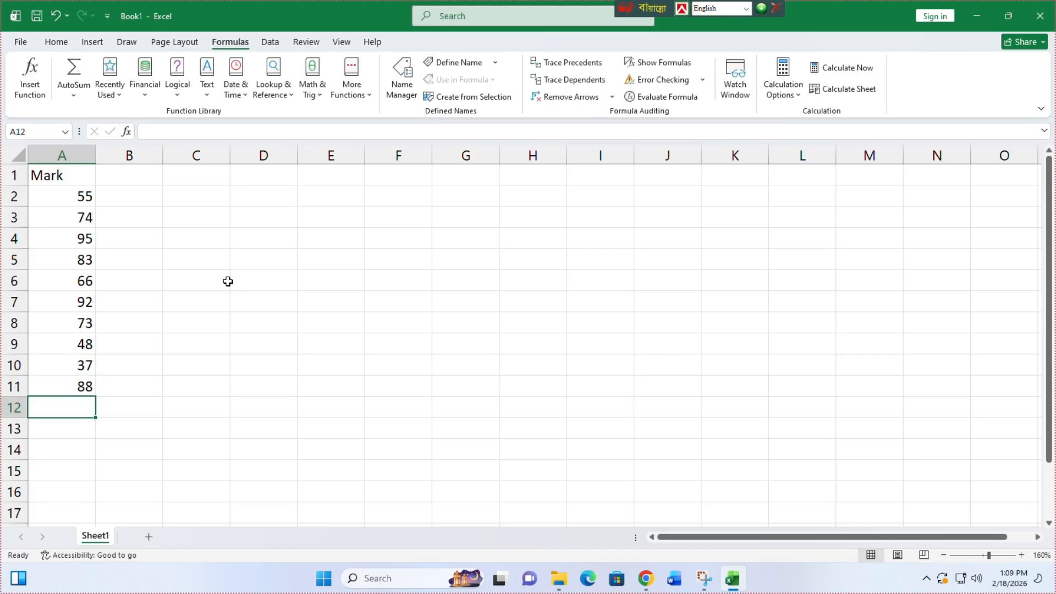
type("30")
key("Return")
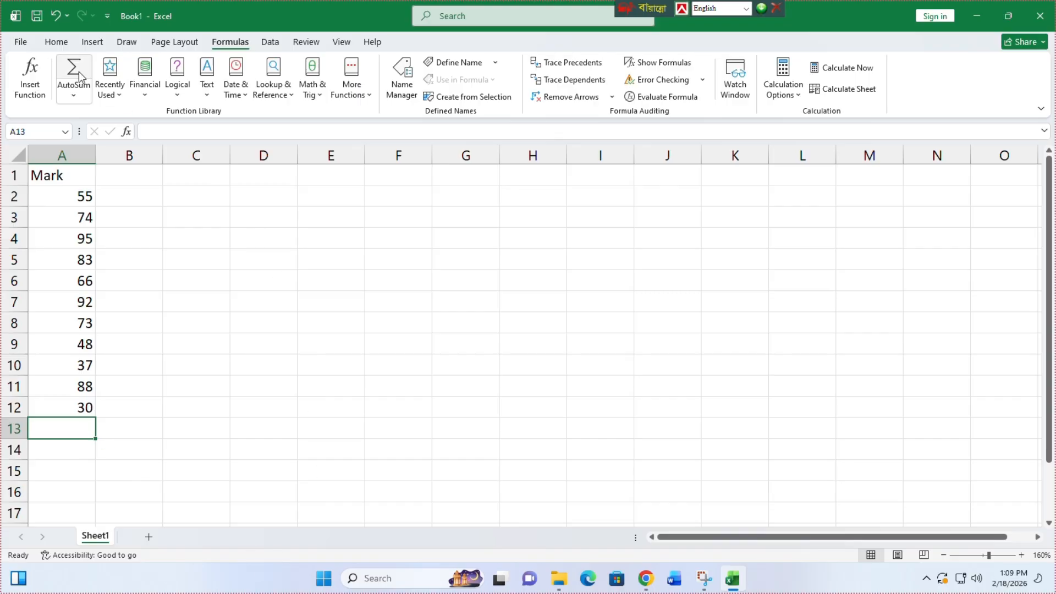
Step: Total the marks in cell A13 with AutoSum
left_click(56, 42)
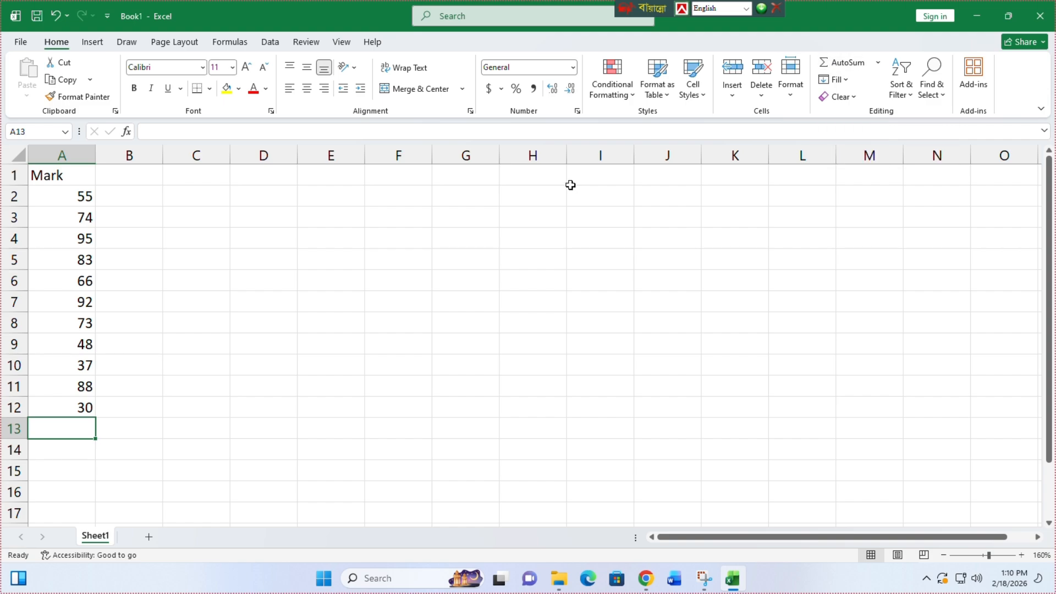
left_click(219, 42)
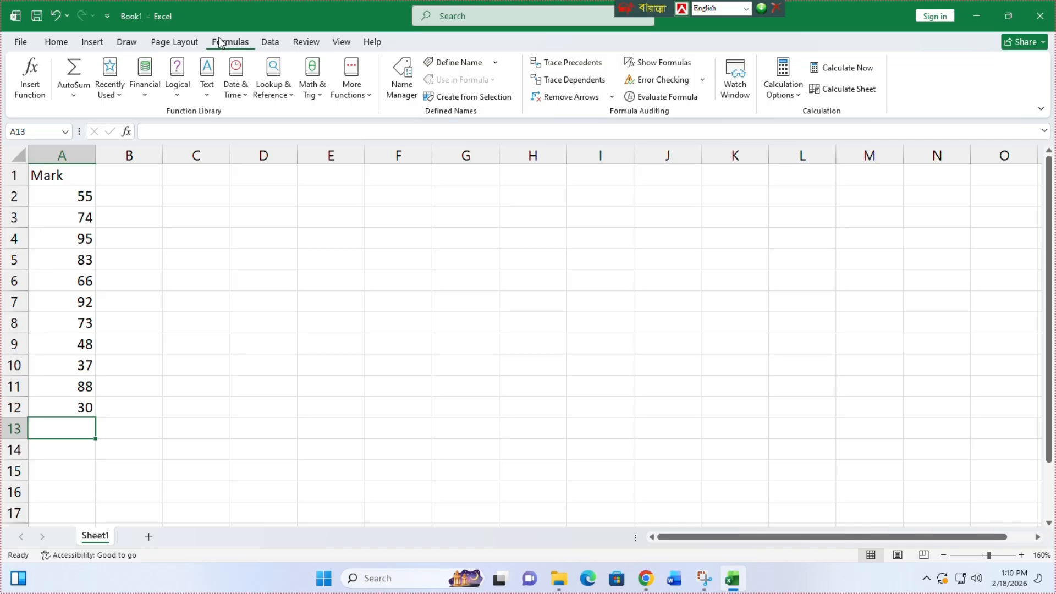
left_click(88, 69)
key("Return")
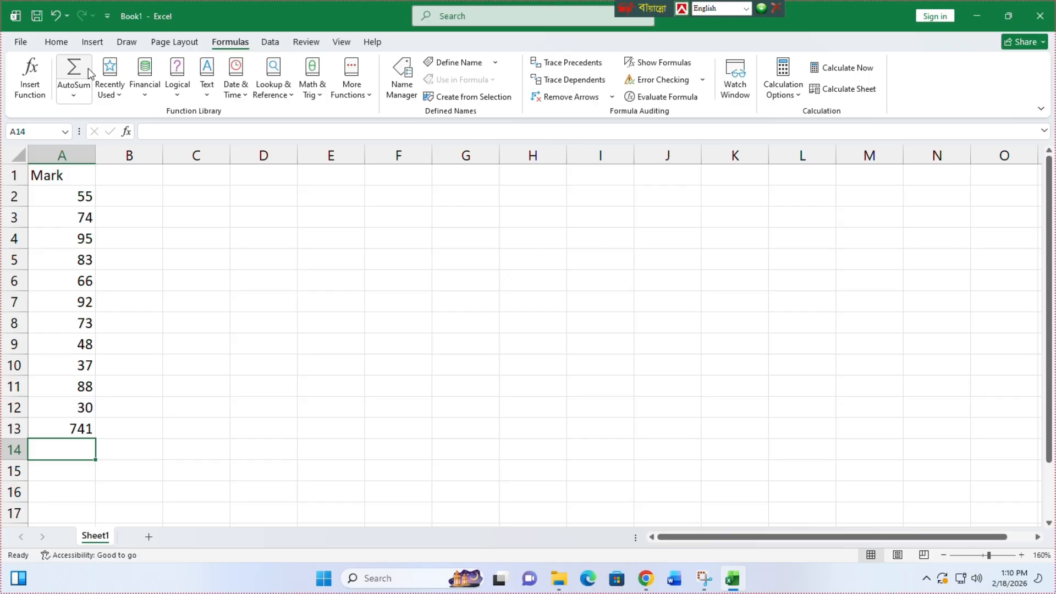
Step: Clear the total in A13 and the mark in A7, leaving a gap in the column
key("Up")
key("Delete")
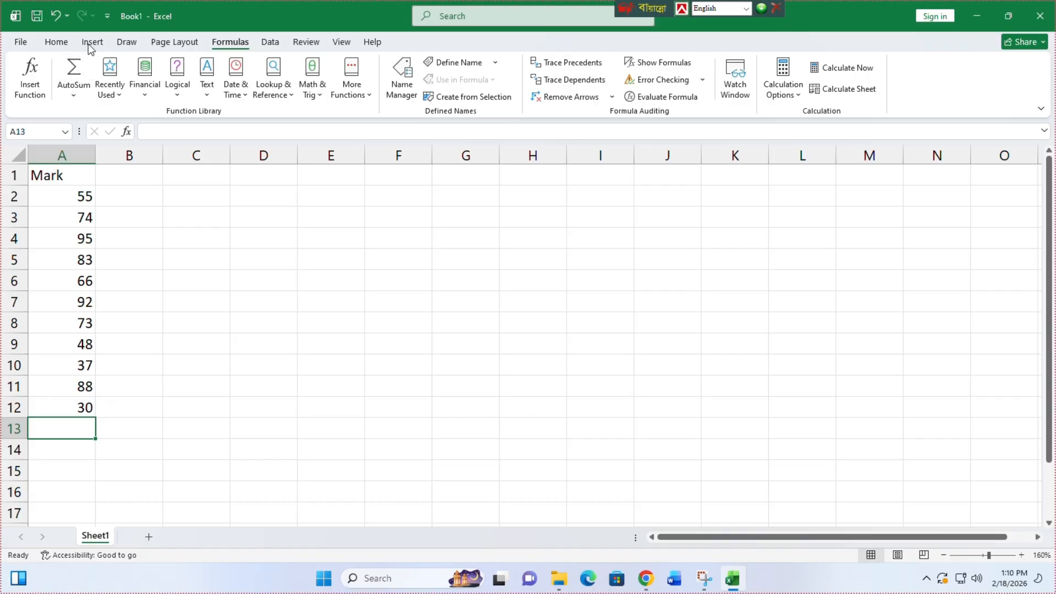
left_click(74, 304)
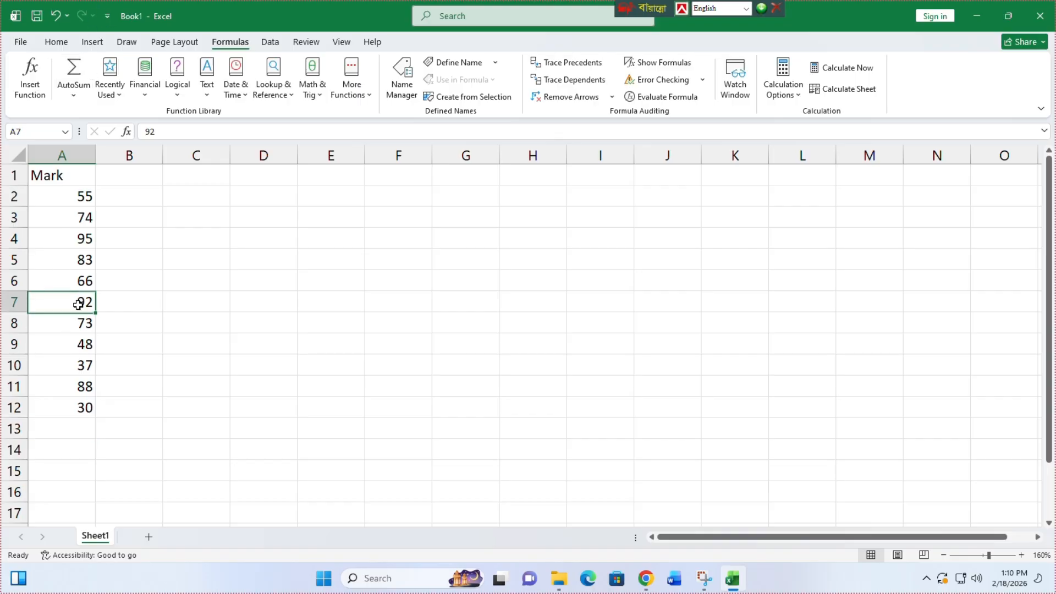
key("Delete")
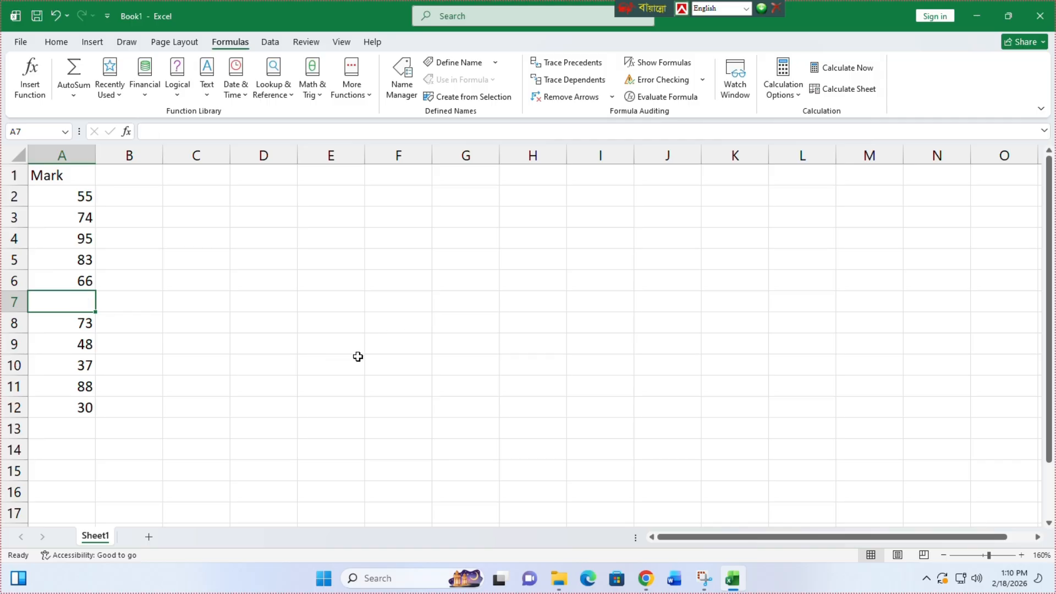
Step: Highlight the range A8:A13 below the gap and select the empty cell A7
left_click(67, 430)
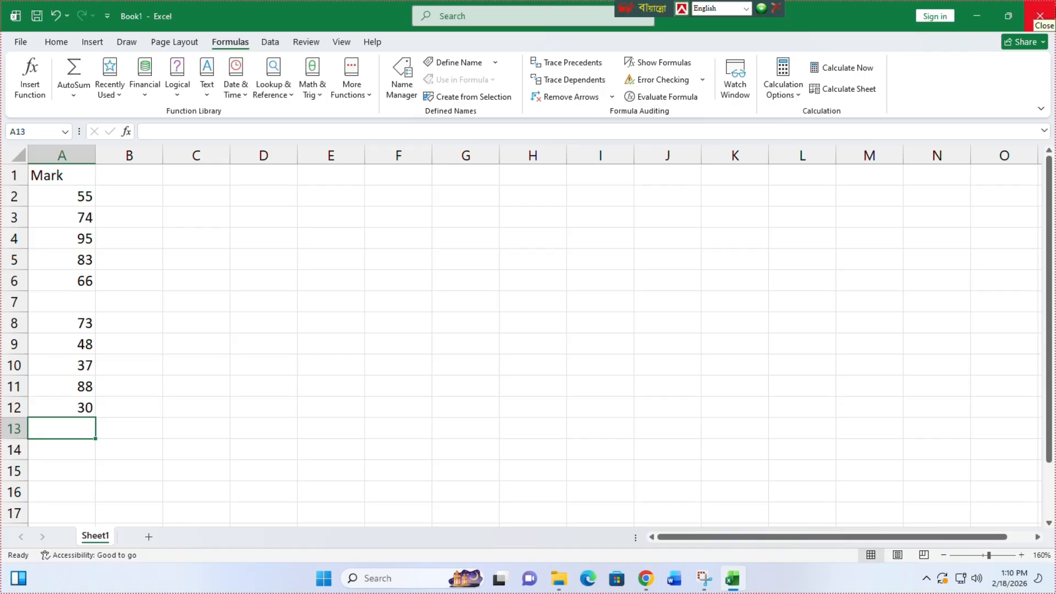
left_click_drag(83, 322, 82, 420)
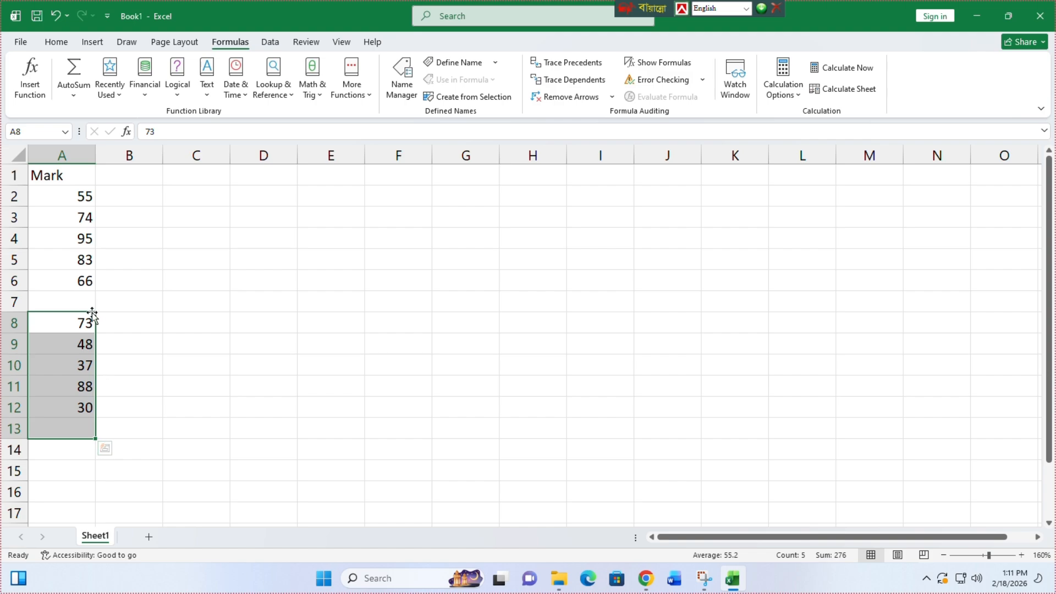
left_click(77, 304)
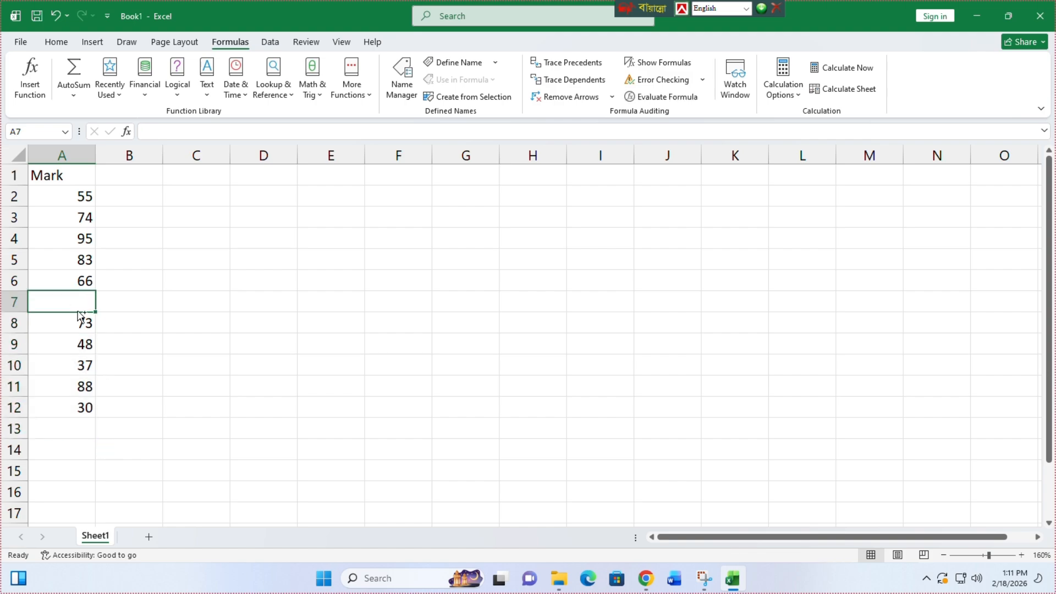
Step: Enter the mark 92 in the empty cell A7
type("92")
key("ctrl+Return")
Step: Total the marks A2:A12 in cell A13 with AutoSum, and clear that total again
left_click(85, 423)
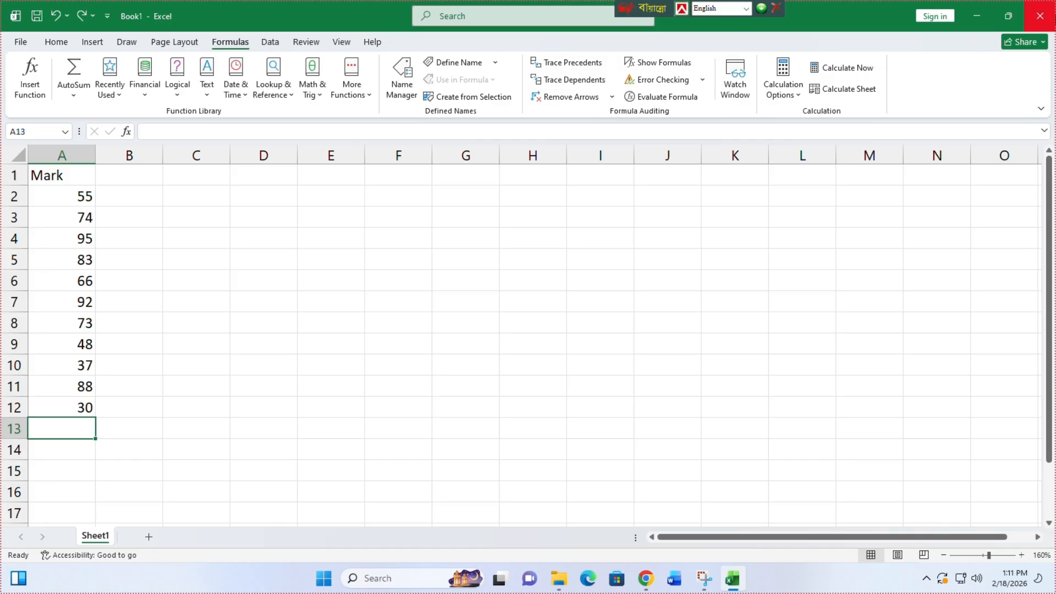
key("alt+equal")
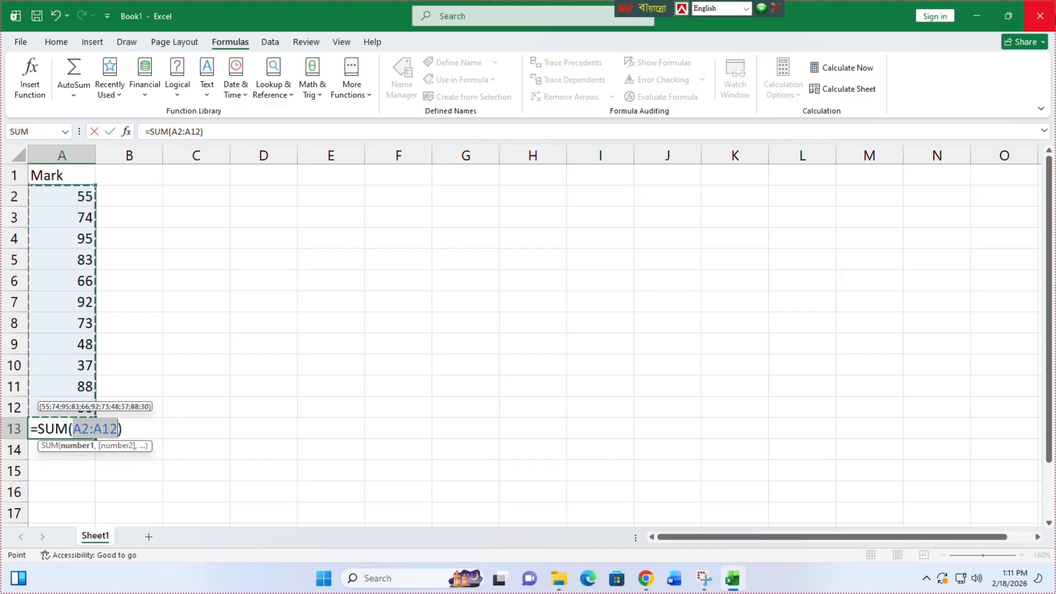
key("Return")
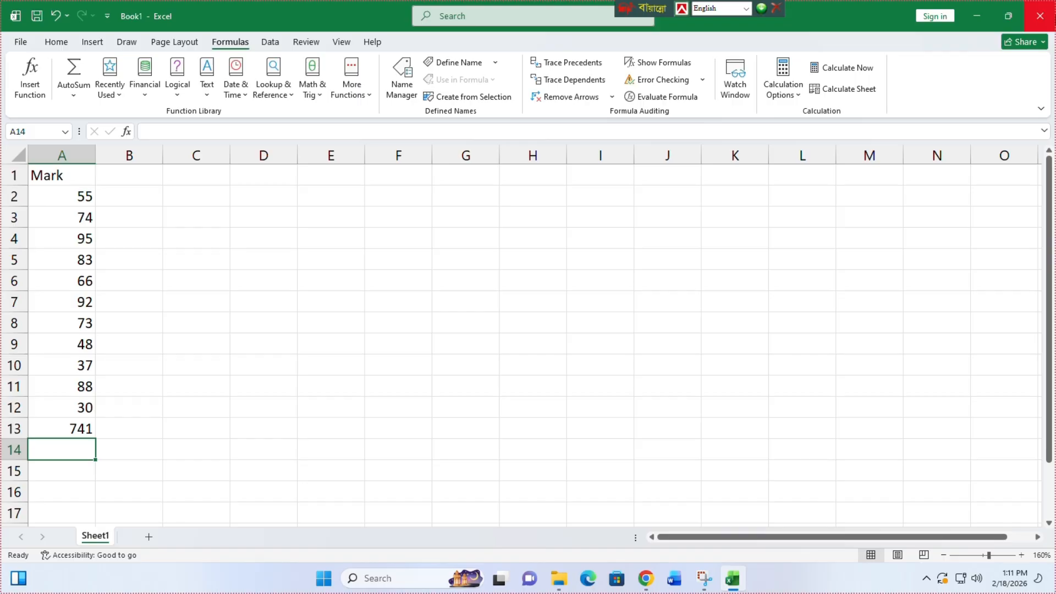
key("Up")
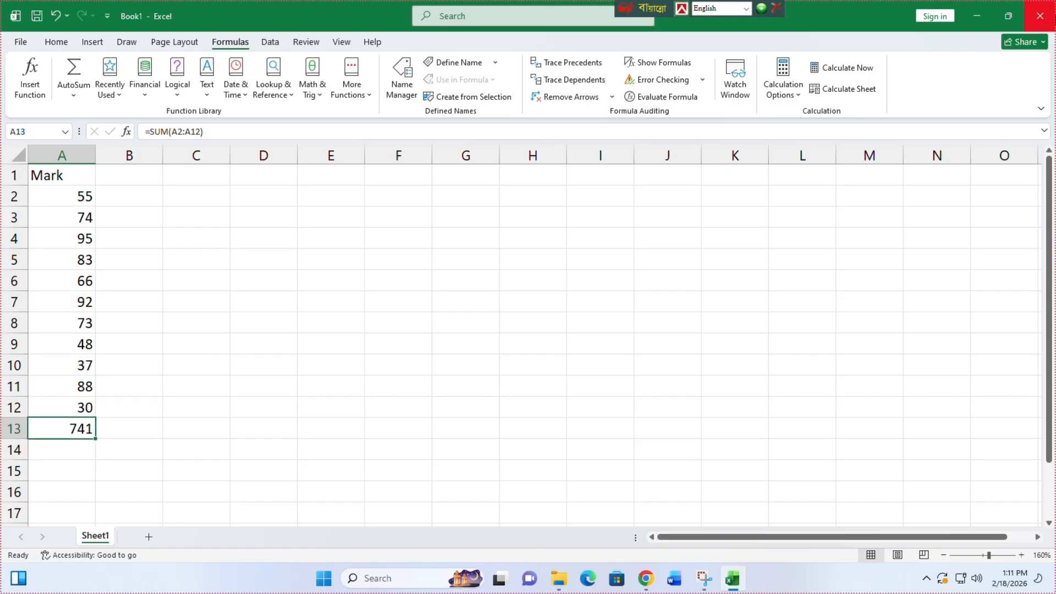
key("Delete")
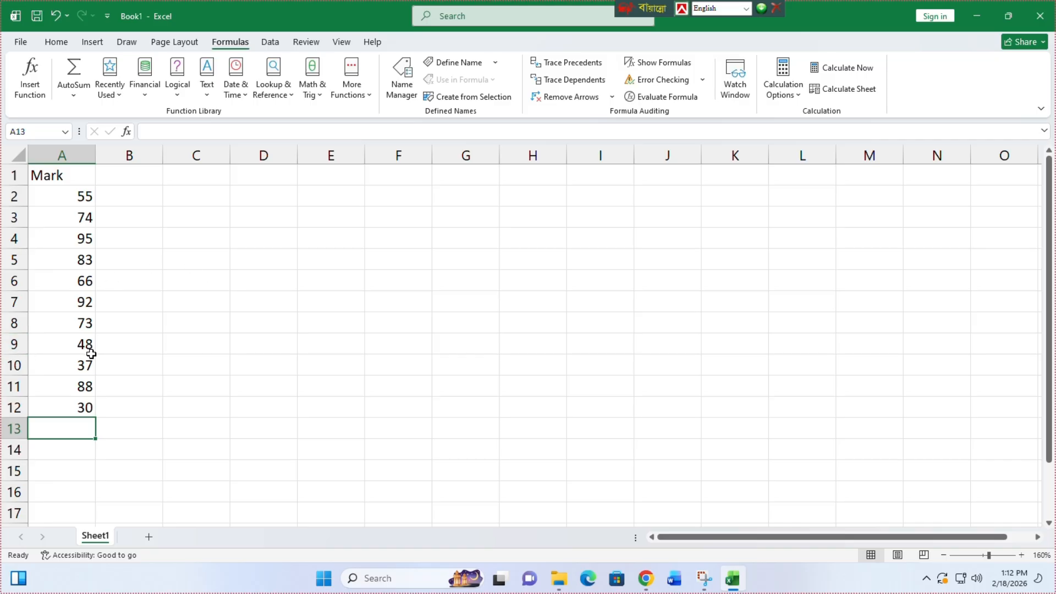
Step: Insert an AutoSum total of the marks in A2:A12 into cell C1
left_click(204, 174)
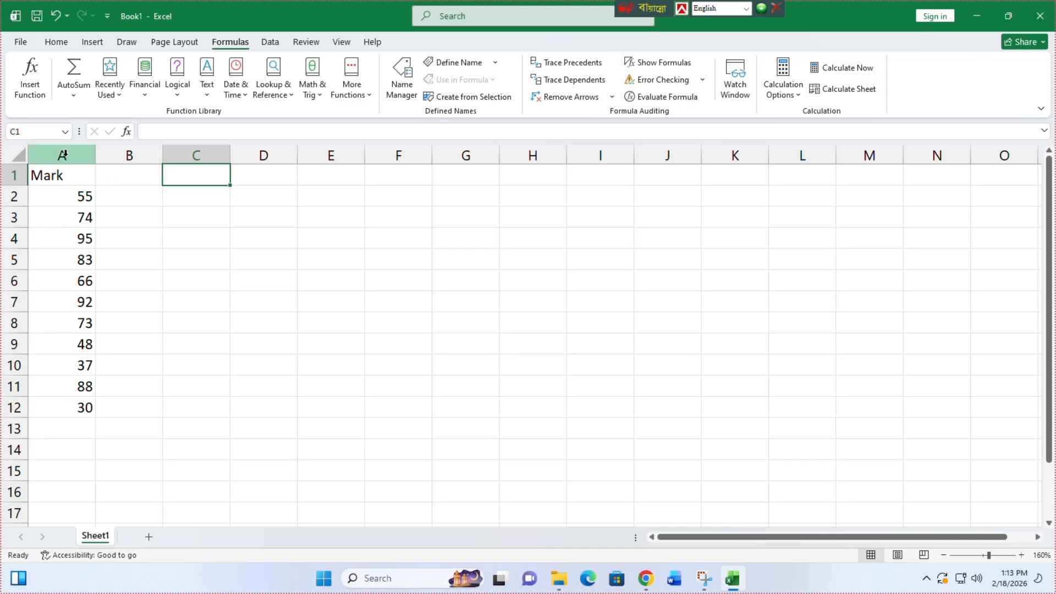
left_click(74, 95)
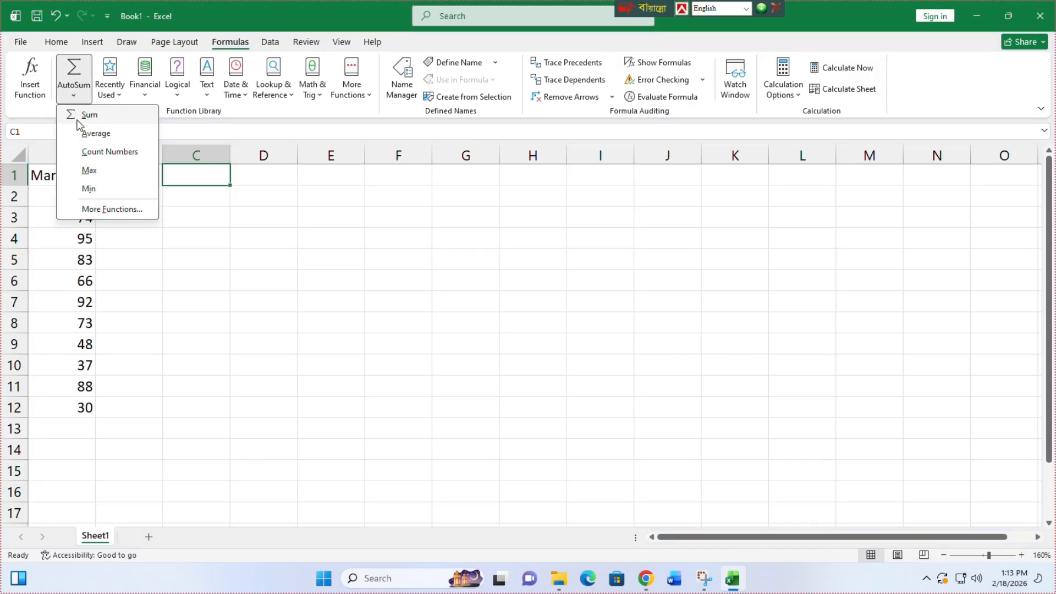
left_click(78, 116)
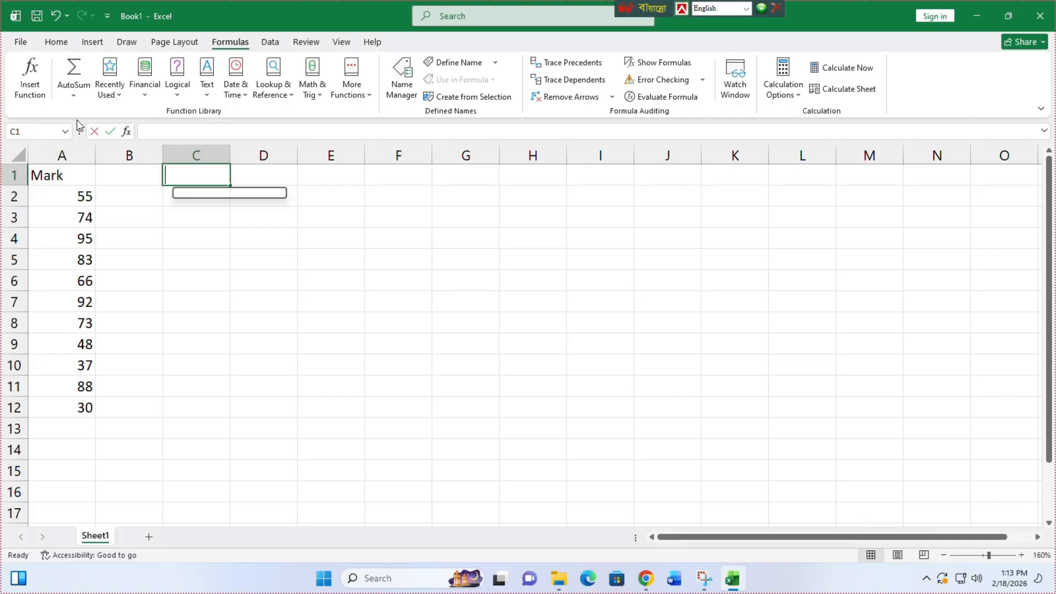
left_click_drag(77, 196, 75, 407)
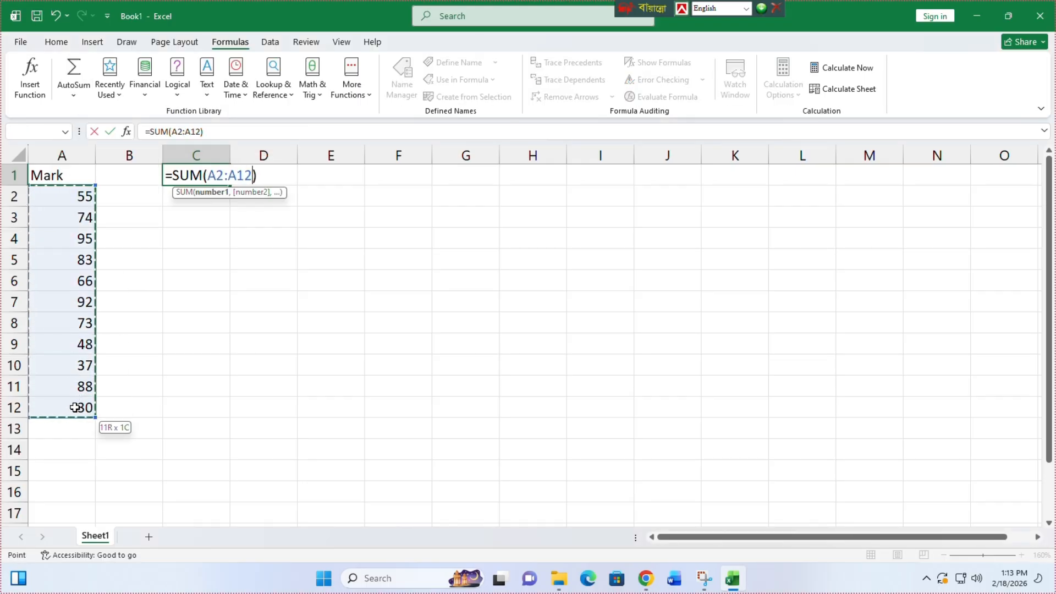
key("Return")
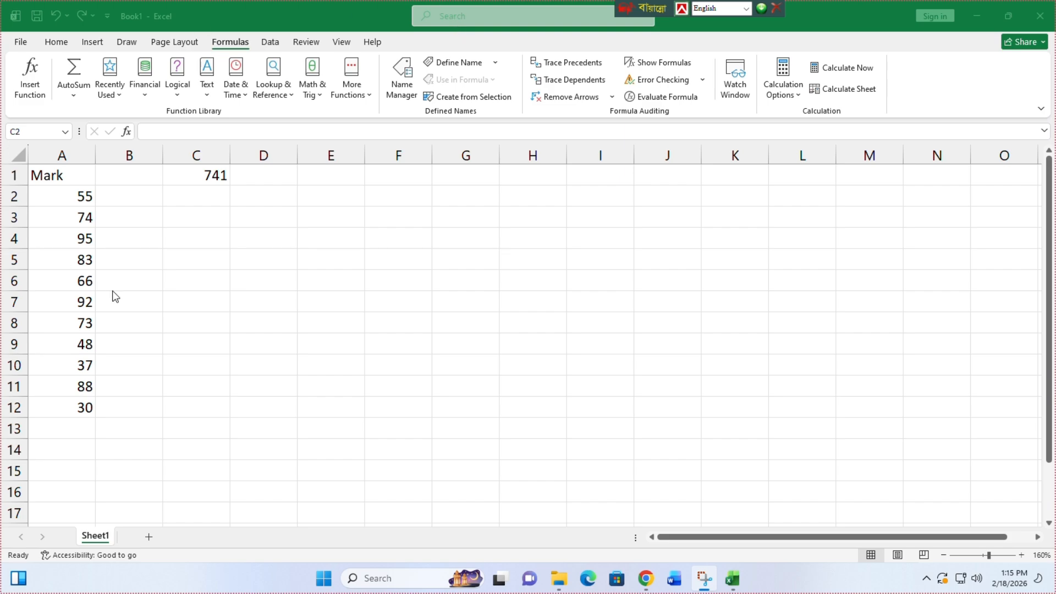
Step: Look over the other AutoSum functions and clear the total from cell C1
left_click(191, 175)
left_click(191, 175)
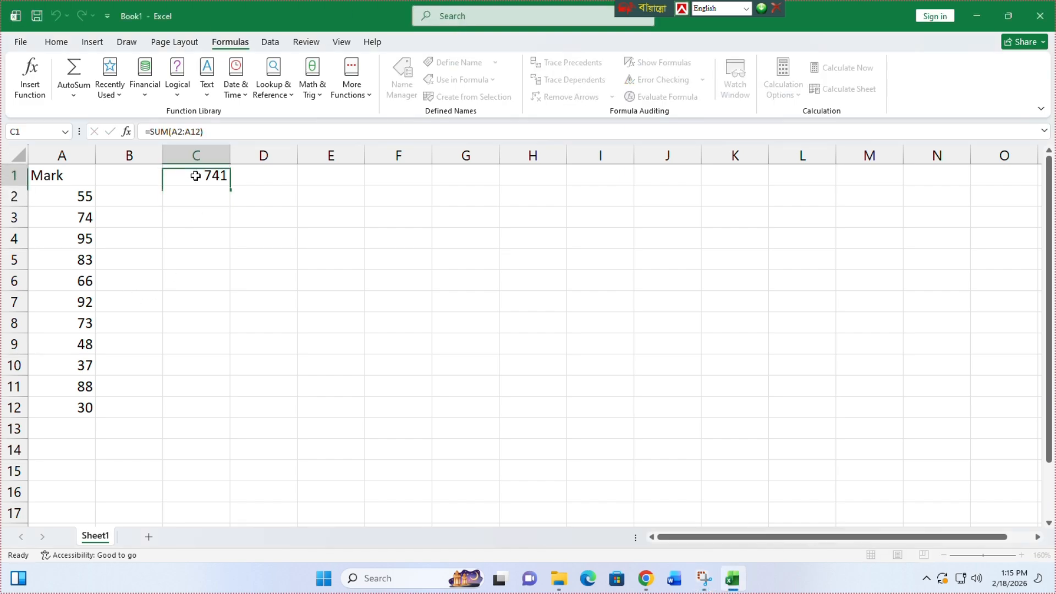
left_click(73, 94)
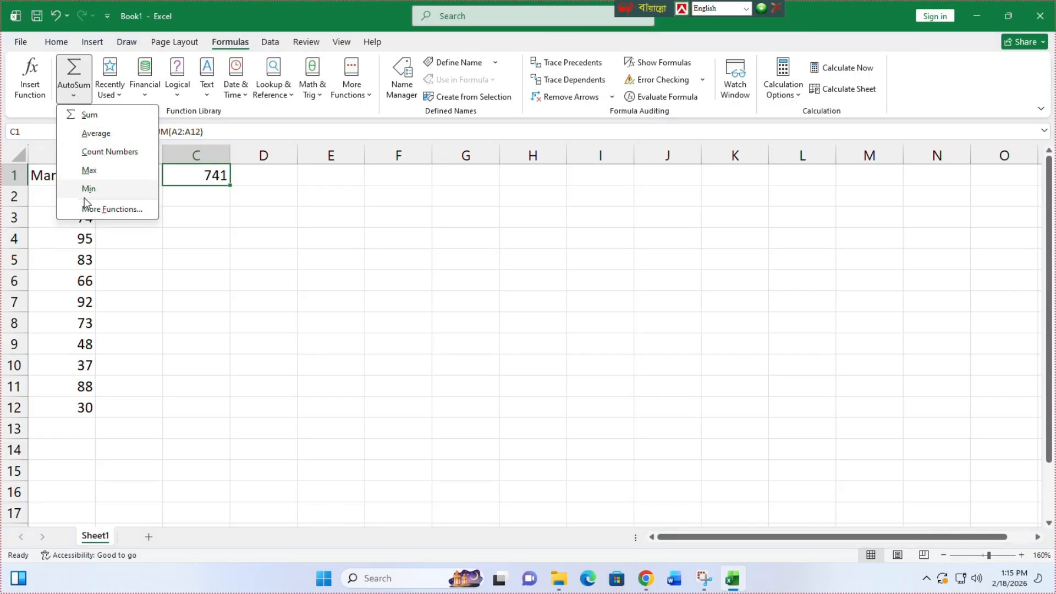
left_click(261, 260)
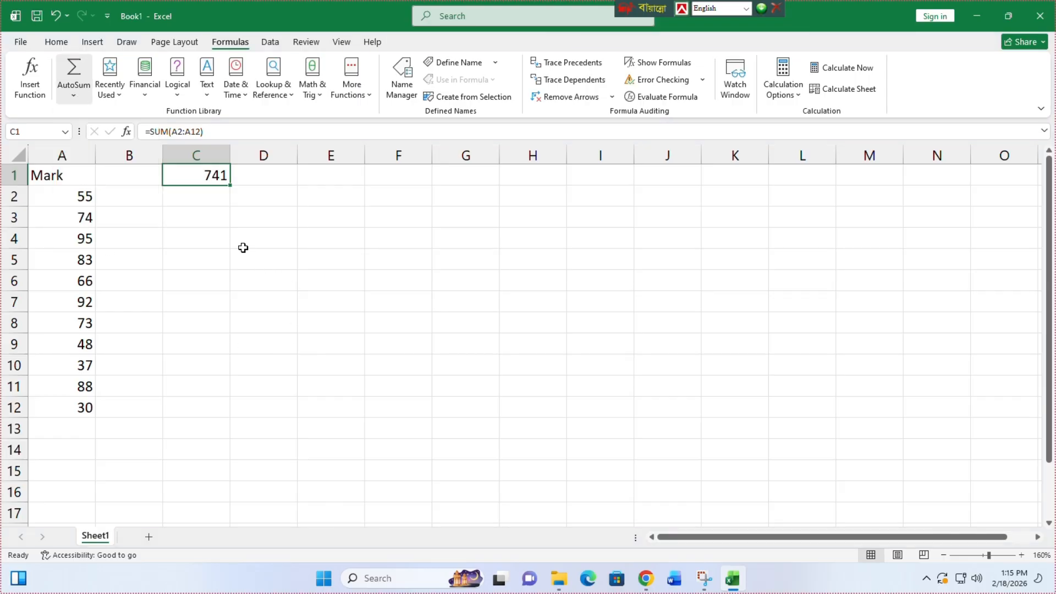
key("Delete")
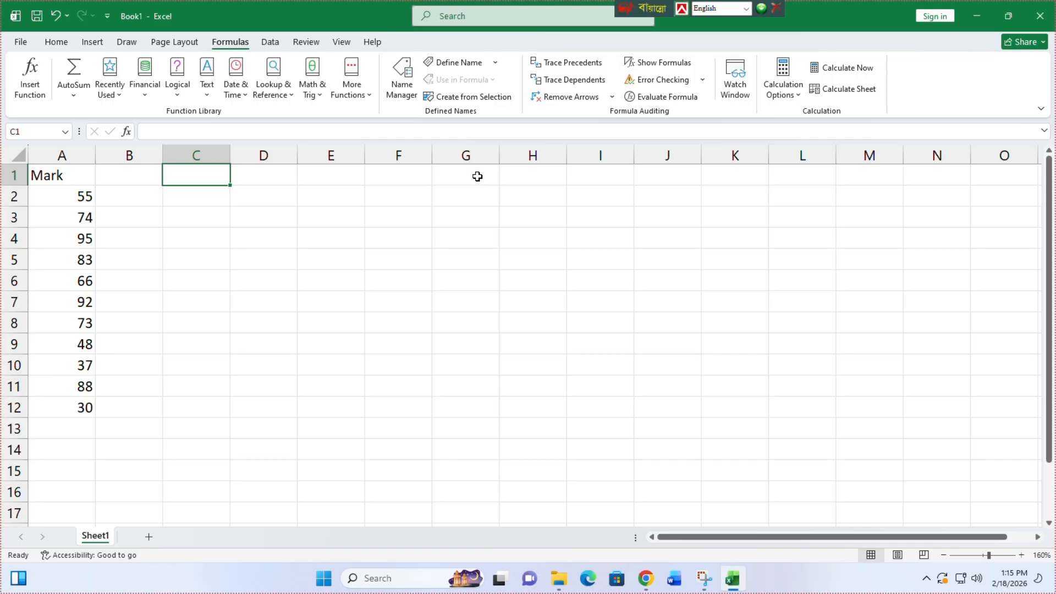
Step: Write the formula =sum(A2:A12) manually in cell C1 to total all the marks
type("=")
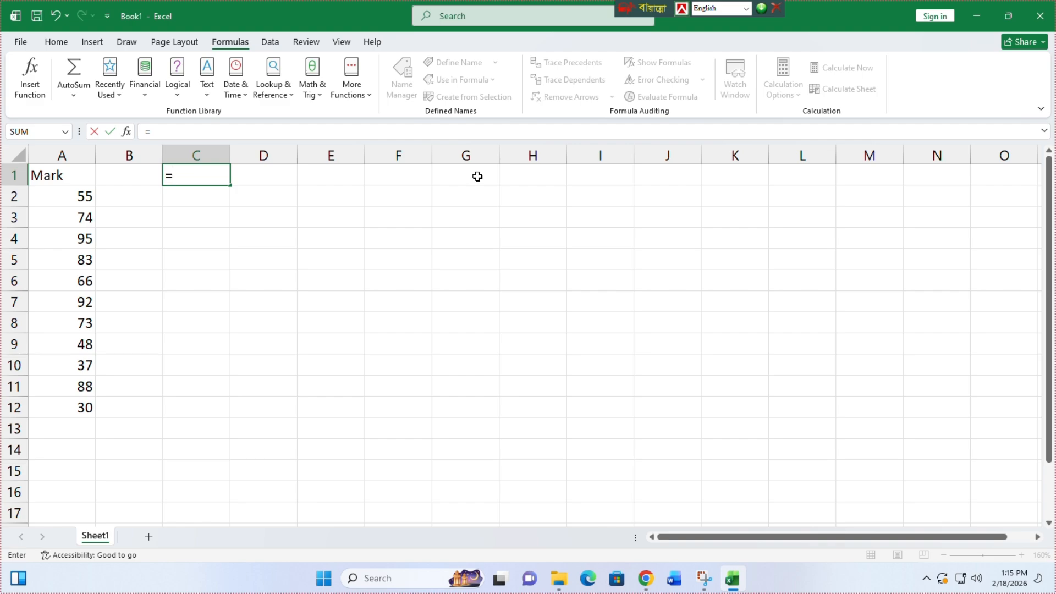
type("sum")
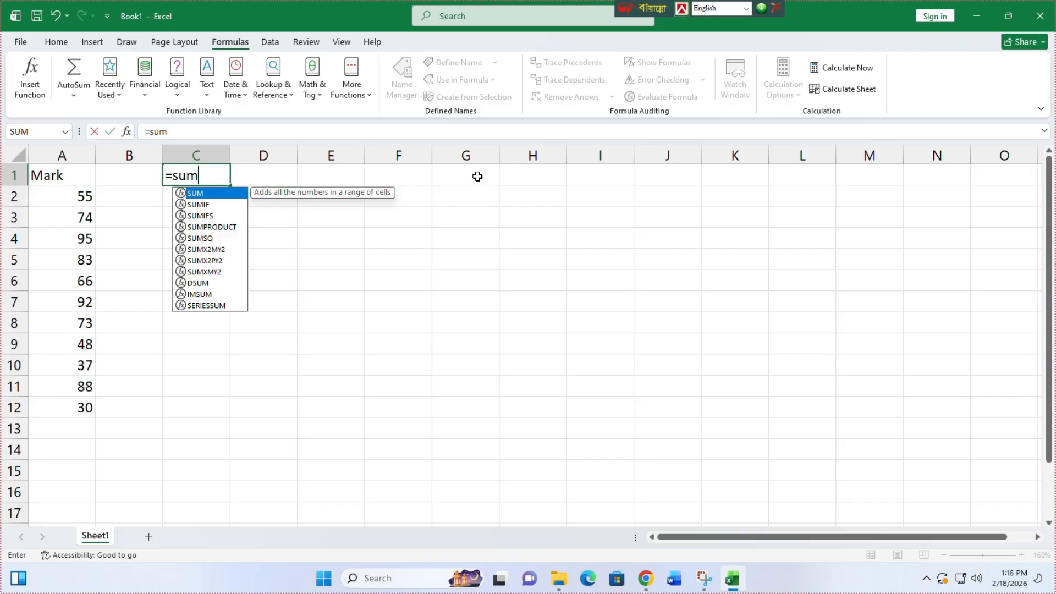
type("(")
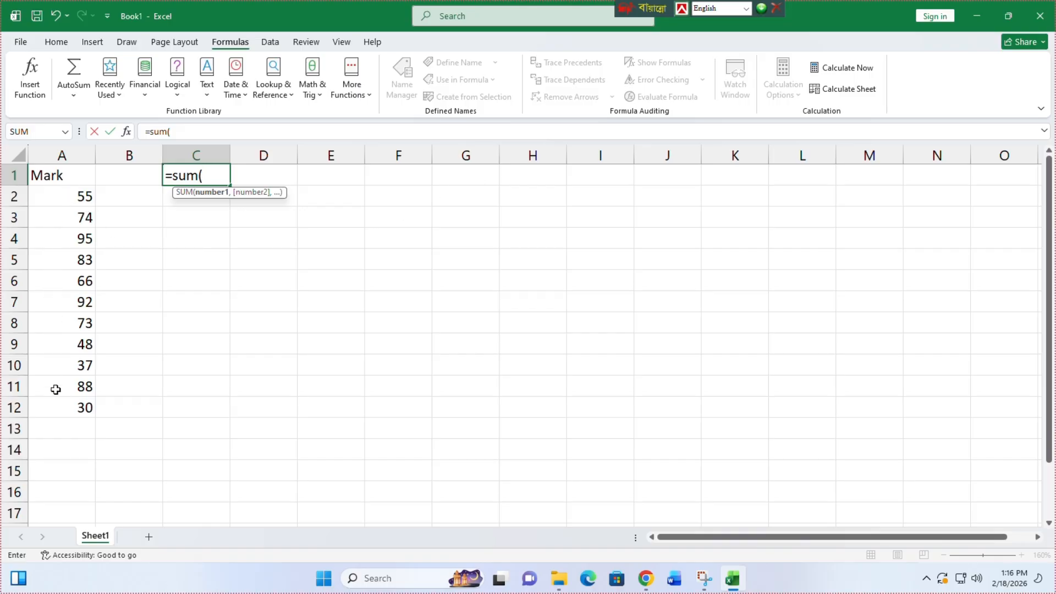
left_click_drag(56, 196, 66, 396)
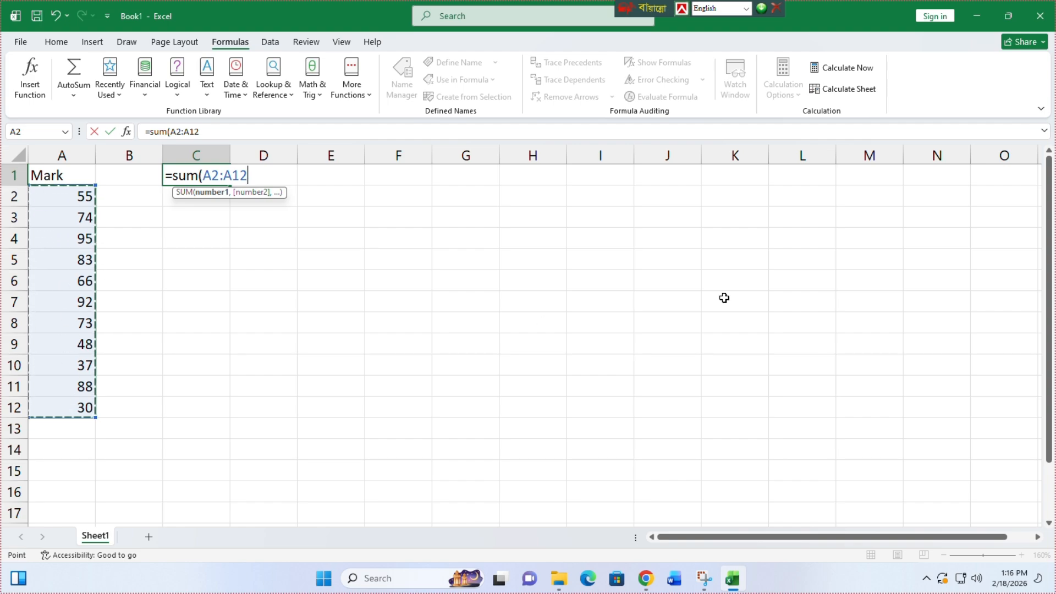
type(")")
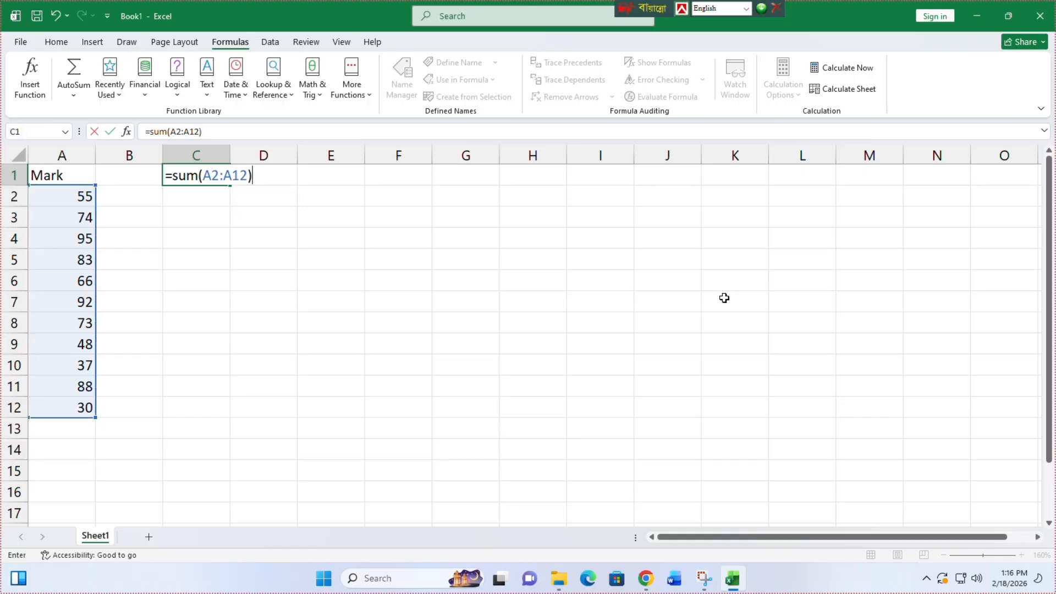
key("Return")
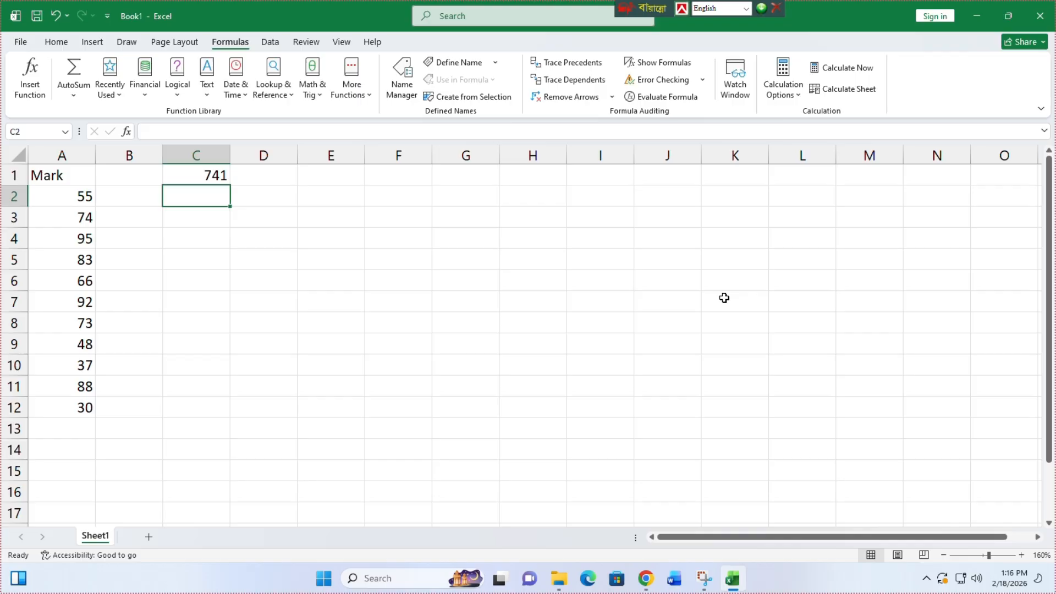
Step: Total every other mark in cell C2 with the formula =sum(A2,A4,A6,A8,A10,A12)
type("=")
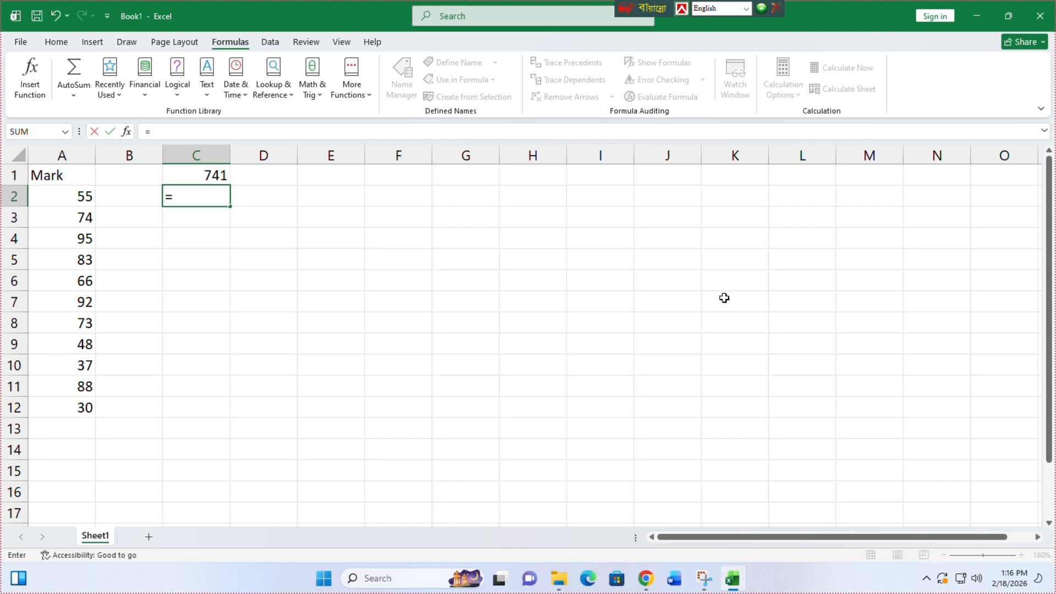
type("sum(")
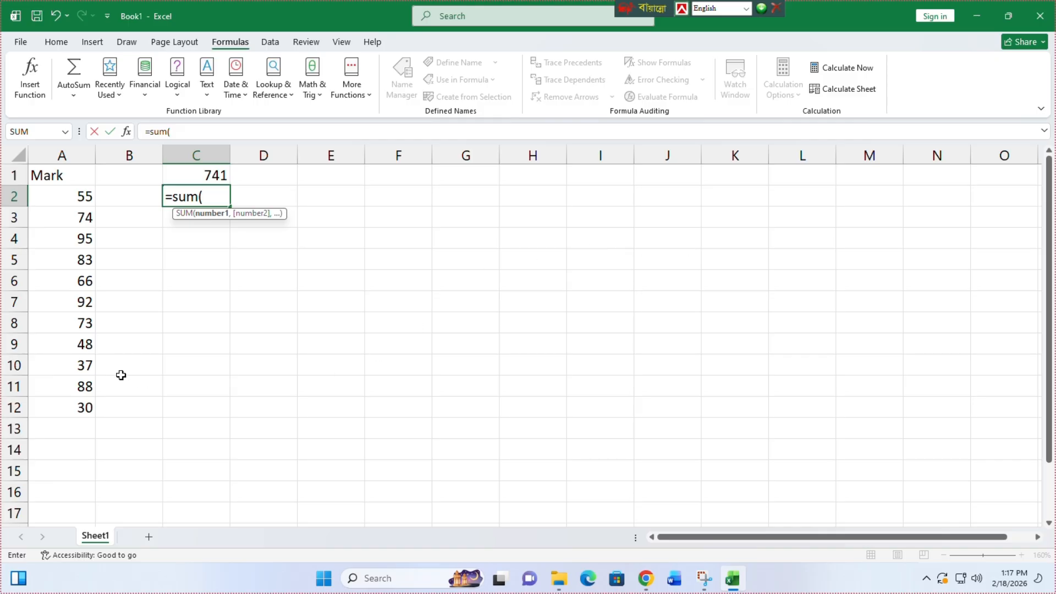
left_click(72, 196)
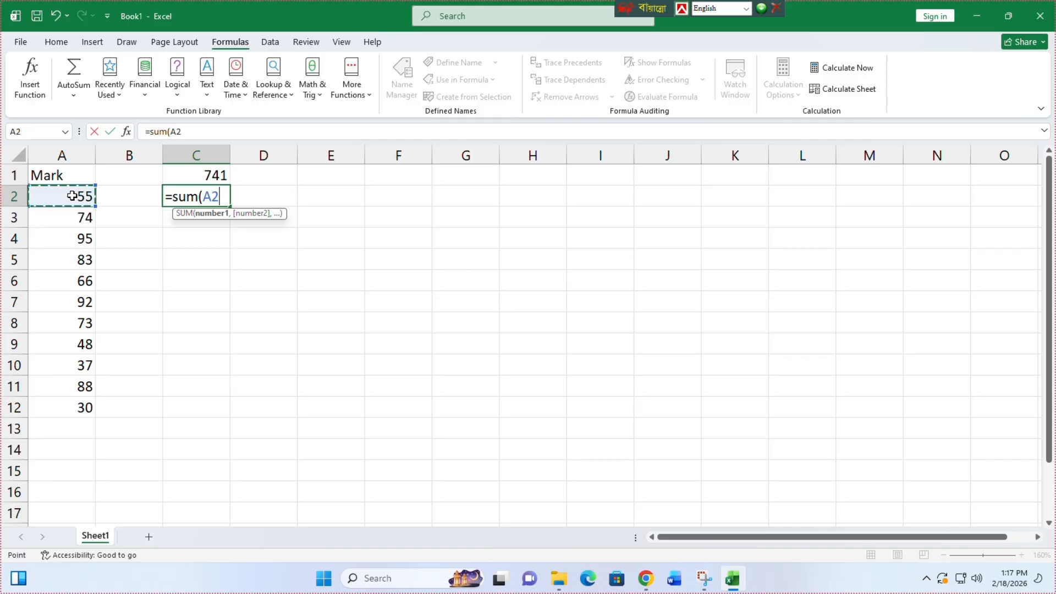
left_click(66, 240, "ctrl")
left_click(65, 279, "ctrl")
left_click(64, 322, "ctrl")
left_click(64, 361, "ctrl")
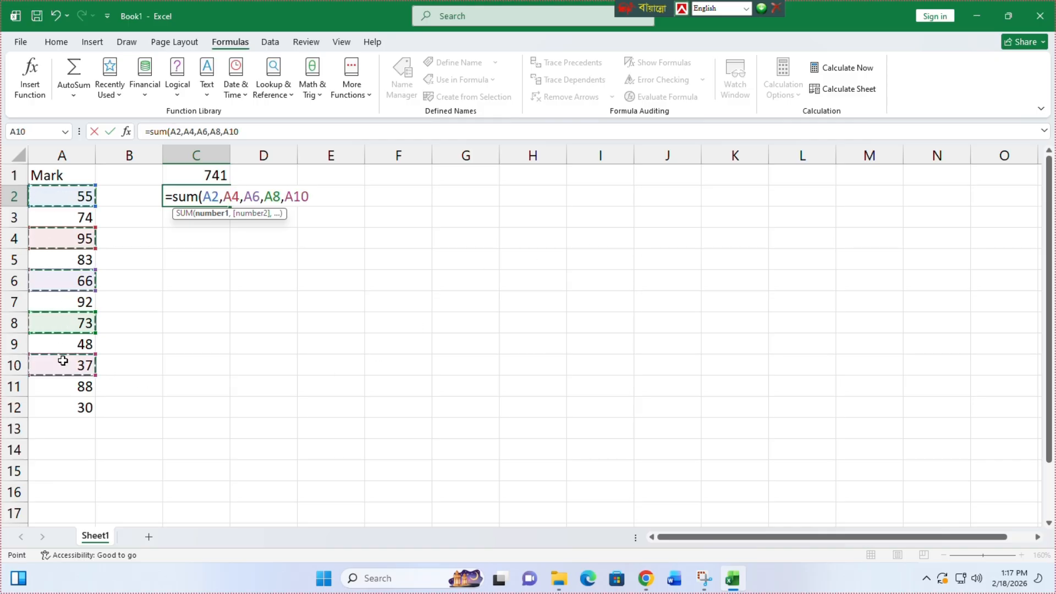
left_click(60, 407, "ctrl")
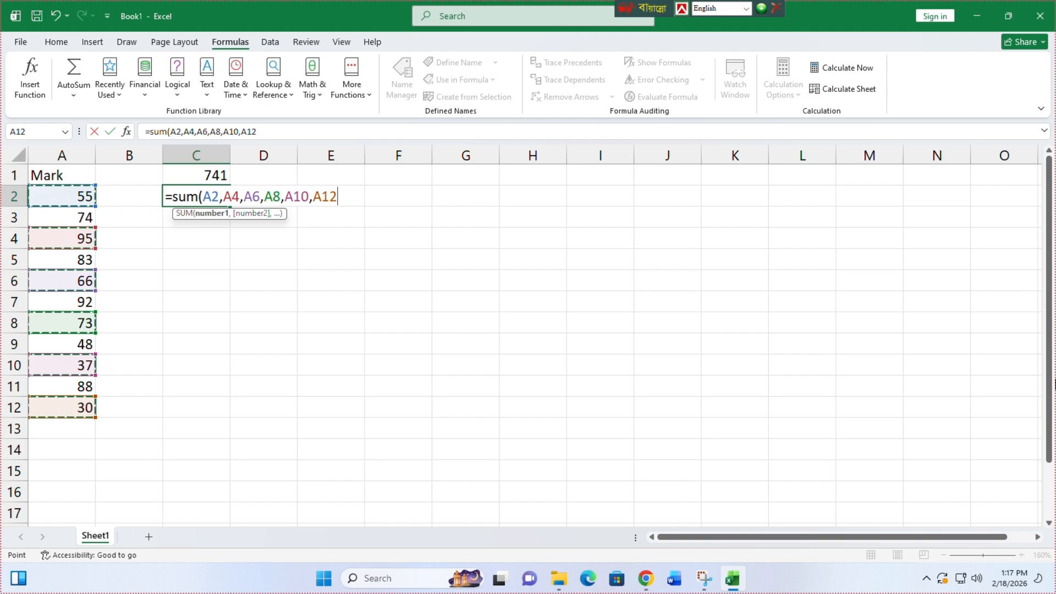
type(")")
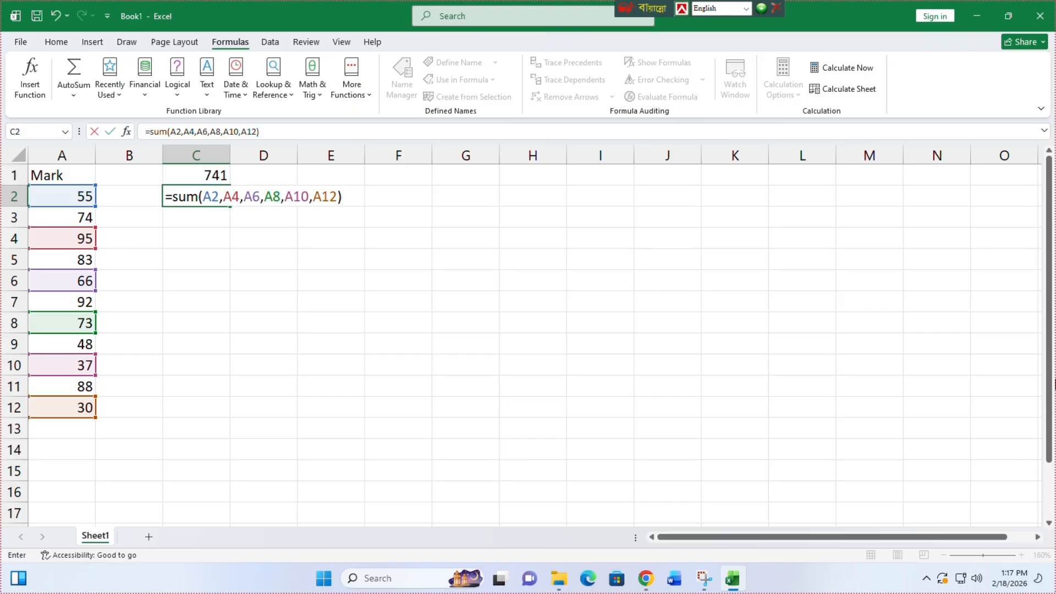
key("Return")
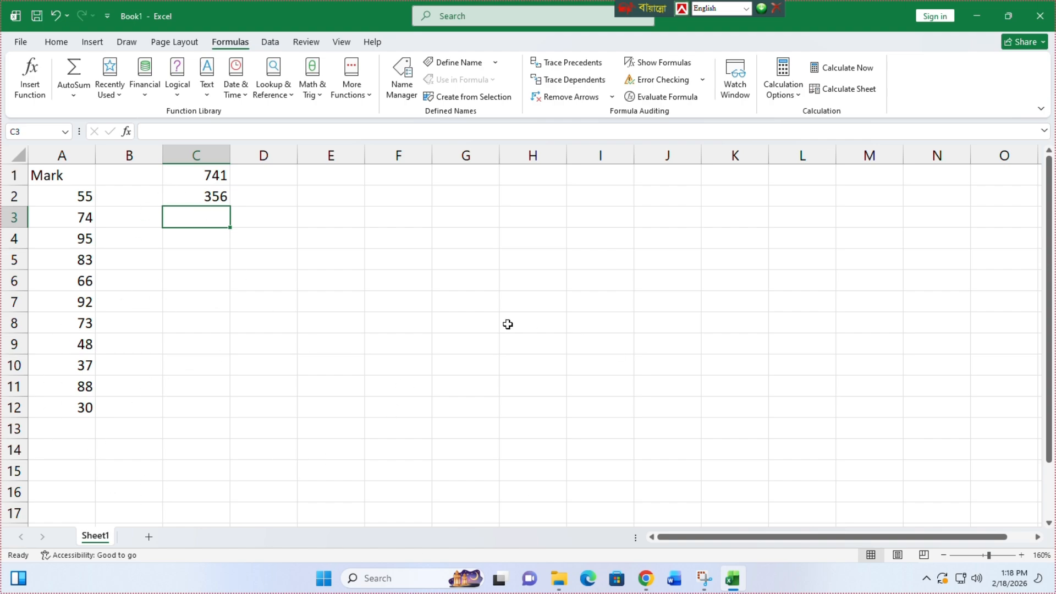
Step: Subtract the second total from the first in cell C3 with the formula =C1-C2
type("=")
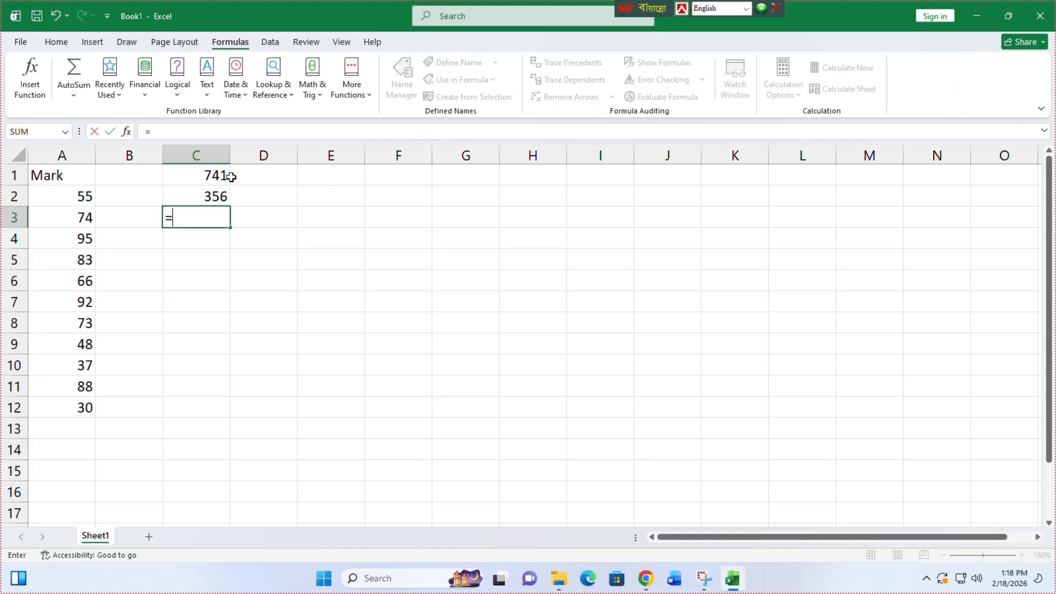
left_click(198, 177)
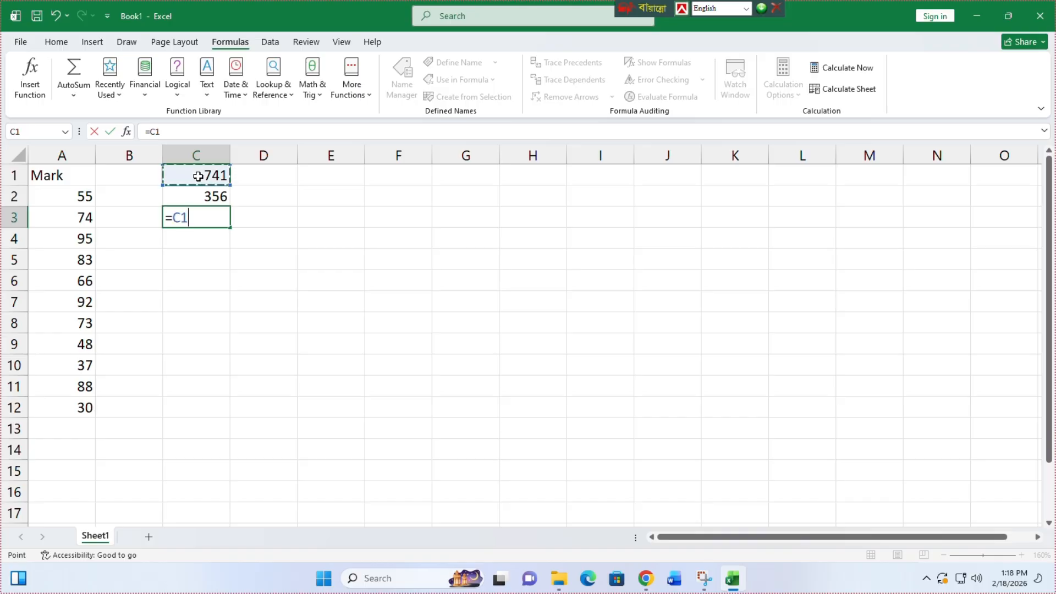
type("-")
left_click(208, 196)
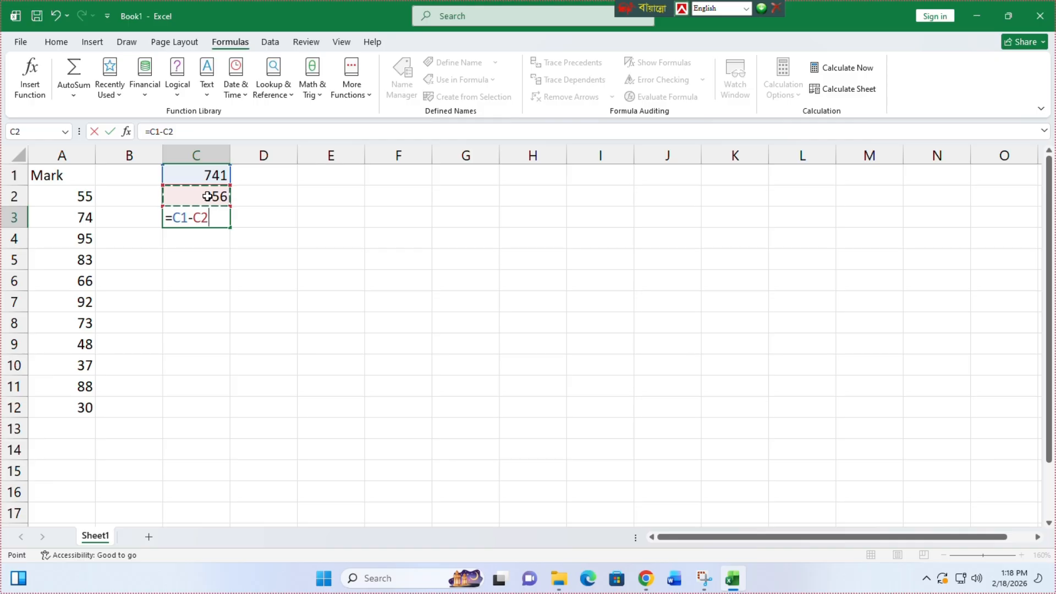
key("Return")
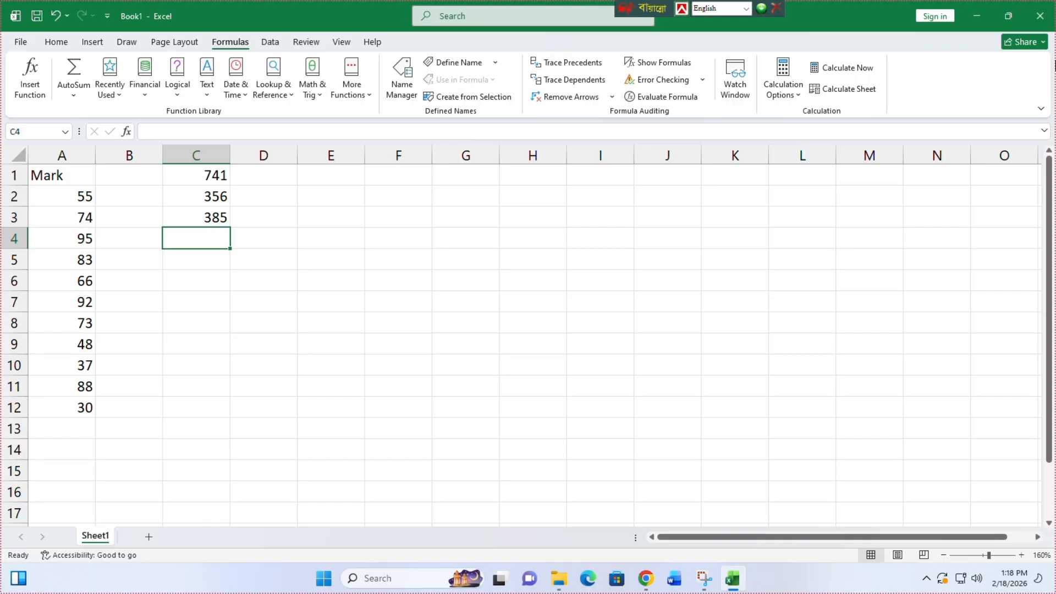
Step: Enter 10 in cell C4 and multiply it by the difference above with the formula =C4*C3 in cell C5
type("10")
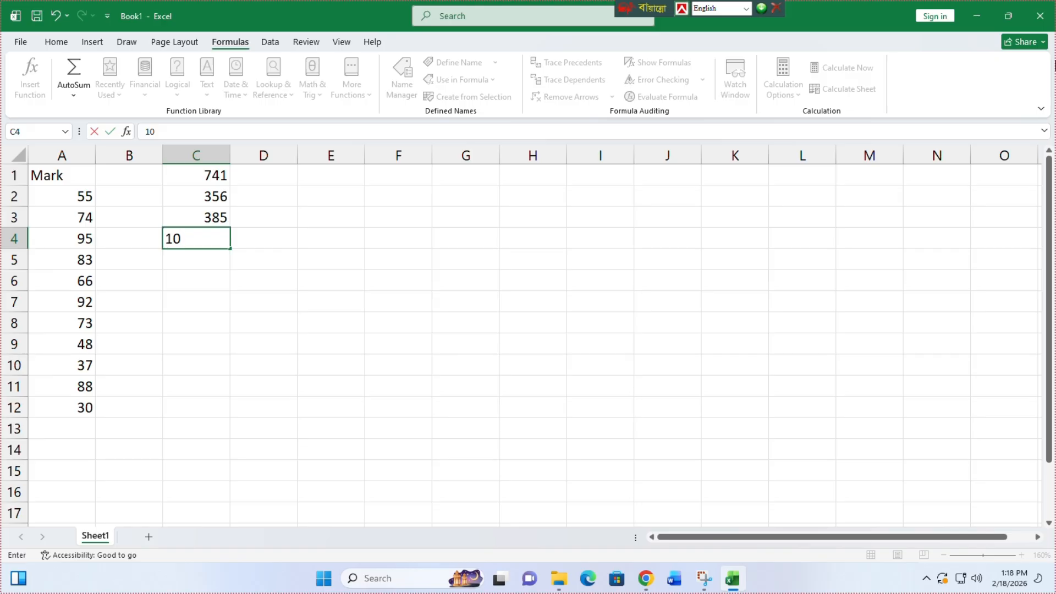
key("Return")
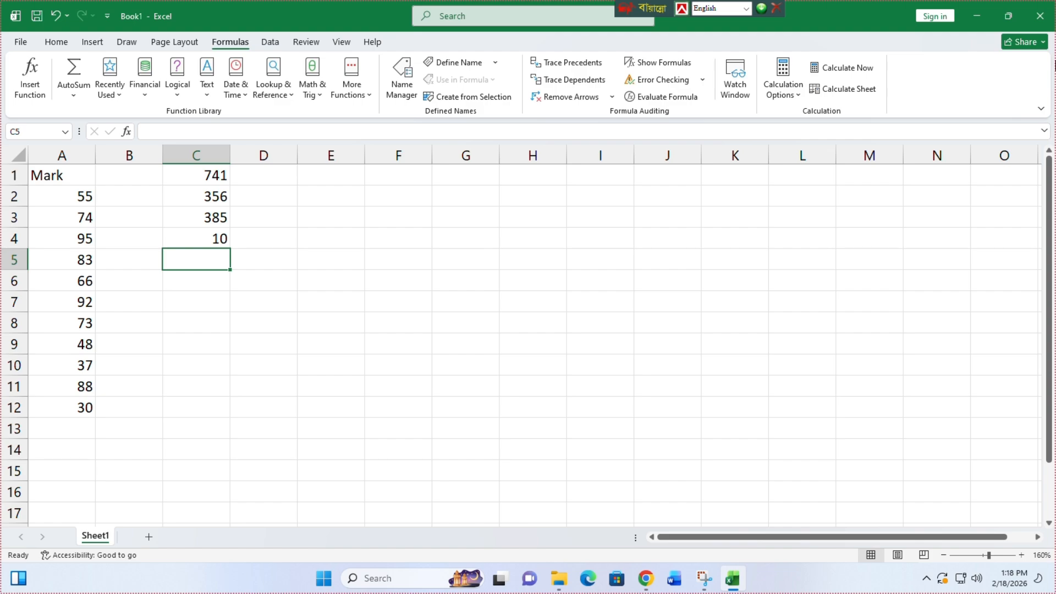
type("=")
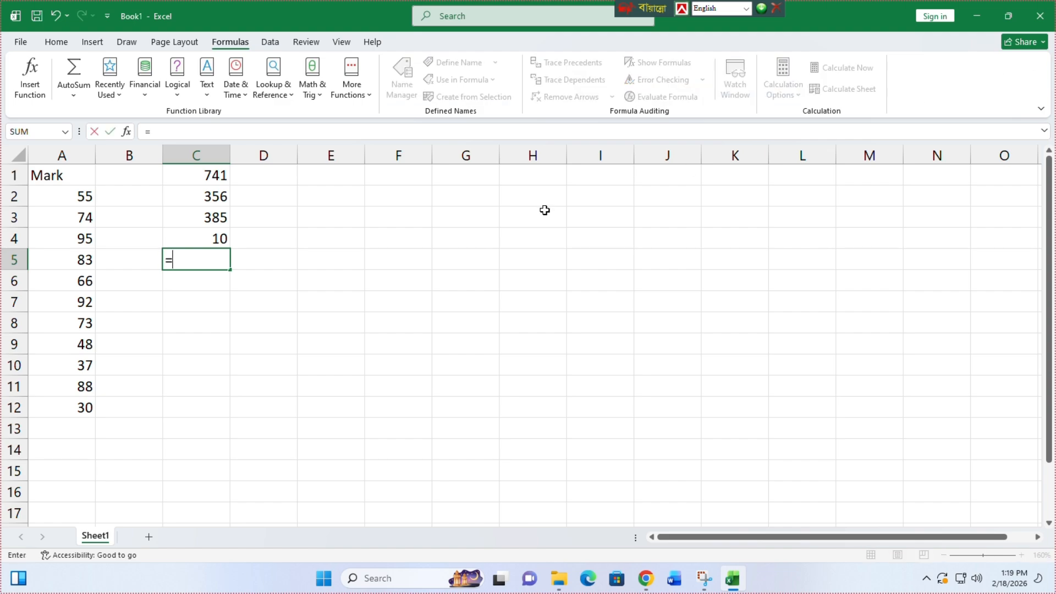
left_click(181, 236)
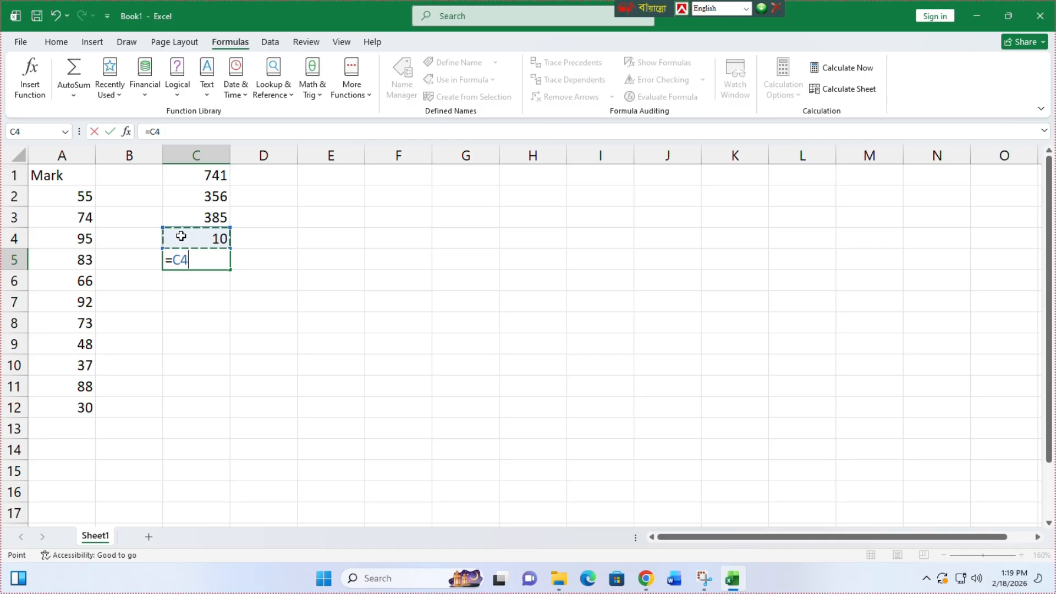
type("*")
left_click(182, 225)
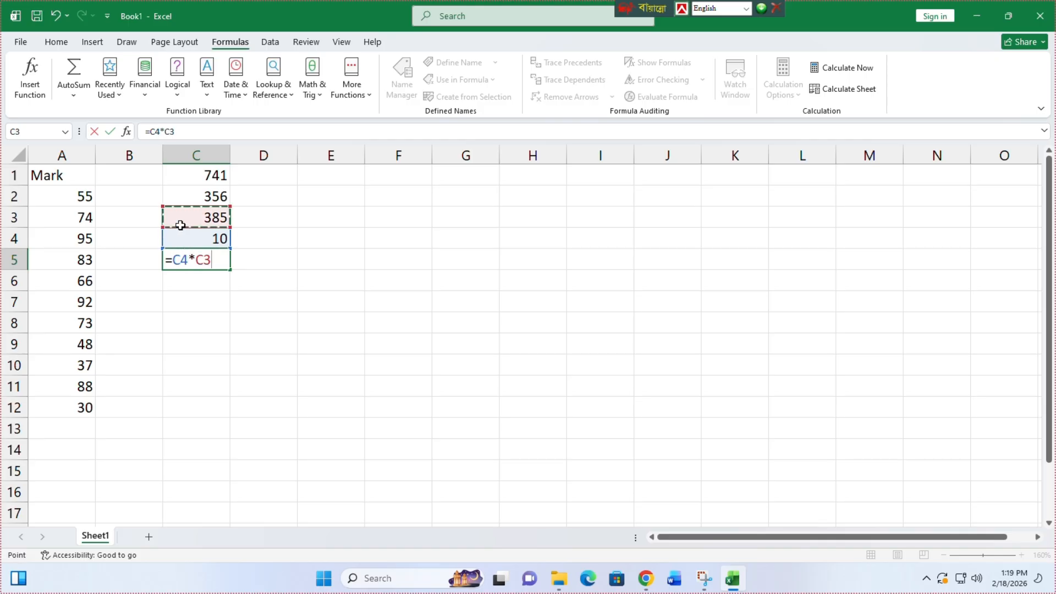
key("Return")
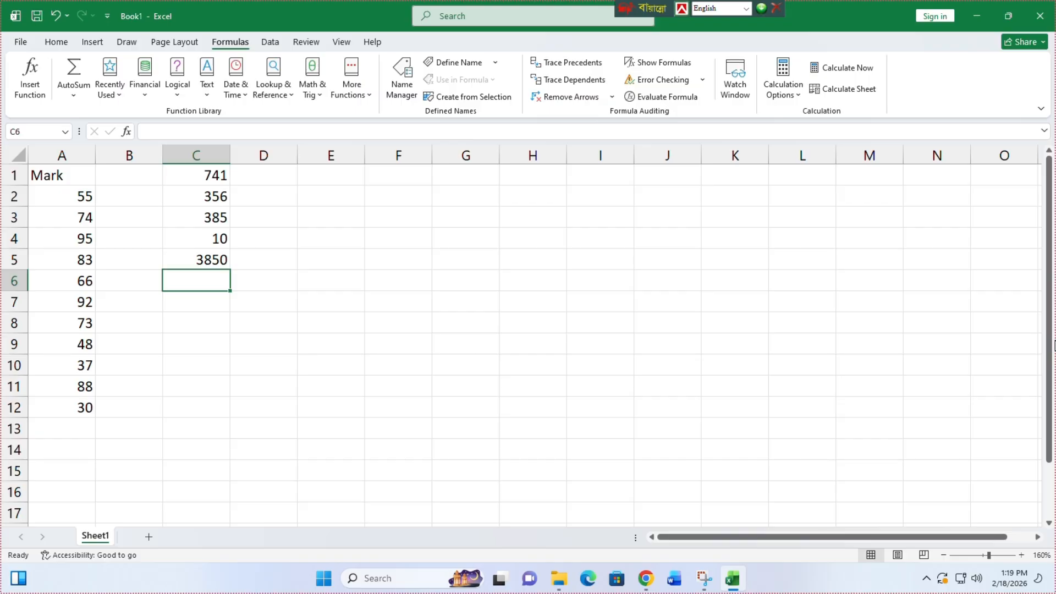
Step: Enter 10 in cell C6 as the divisor
type("10")
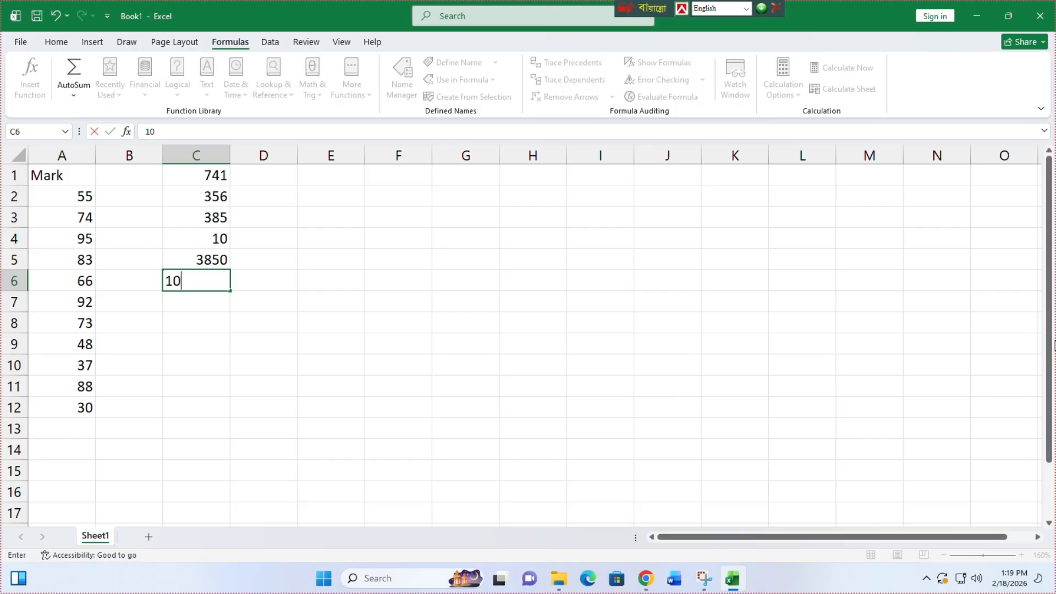
key("Return")
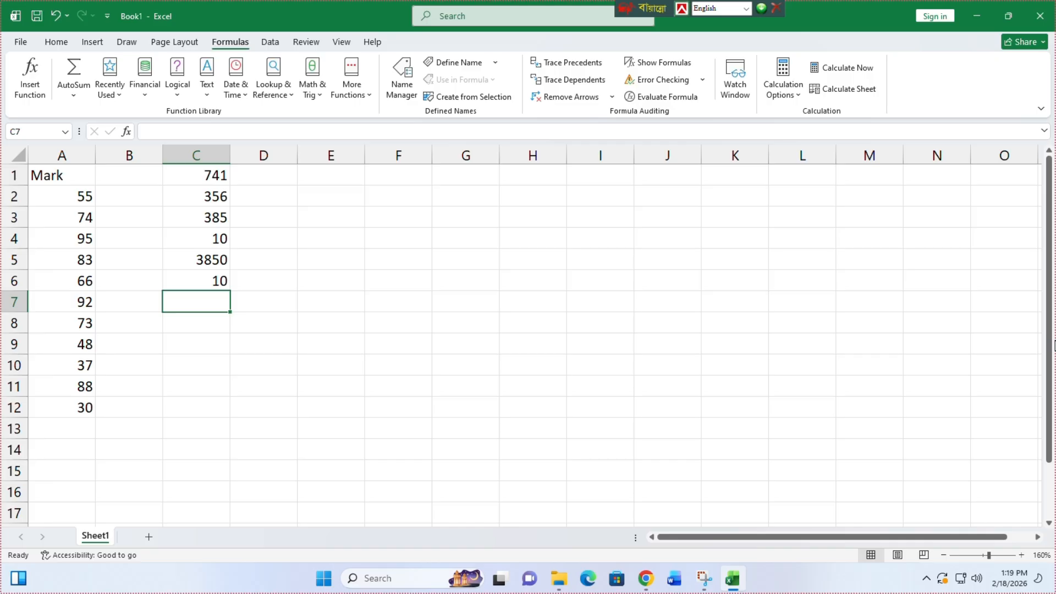
type("=")
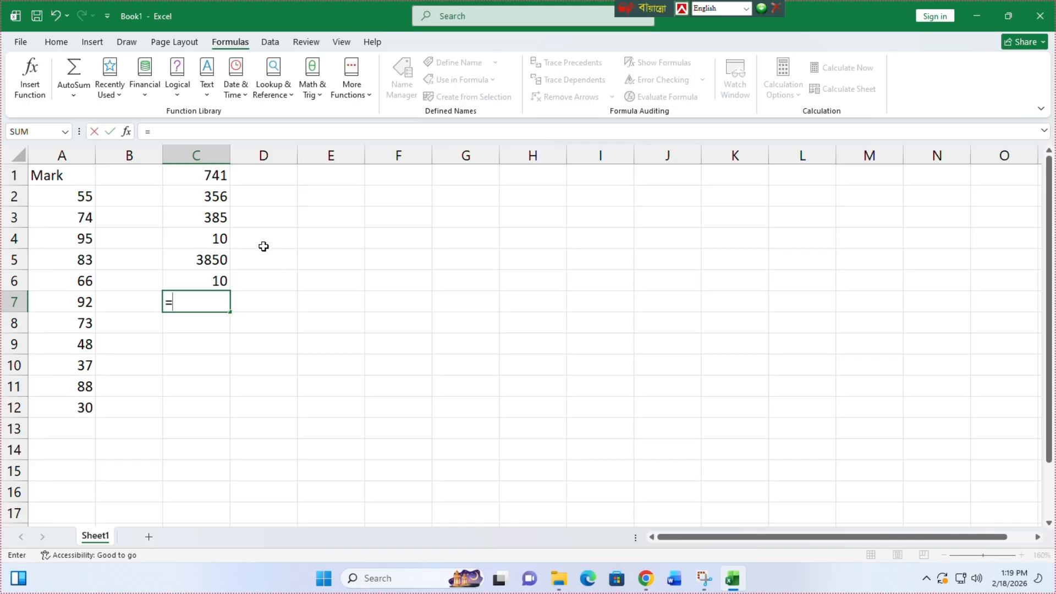
left_click(216, 281)
type("/")
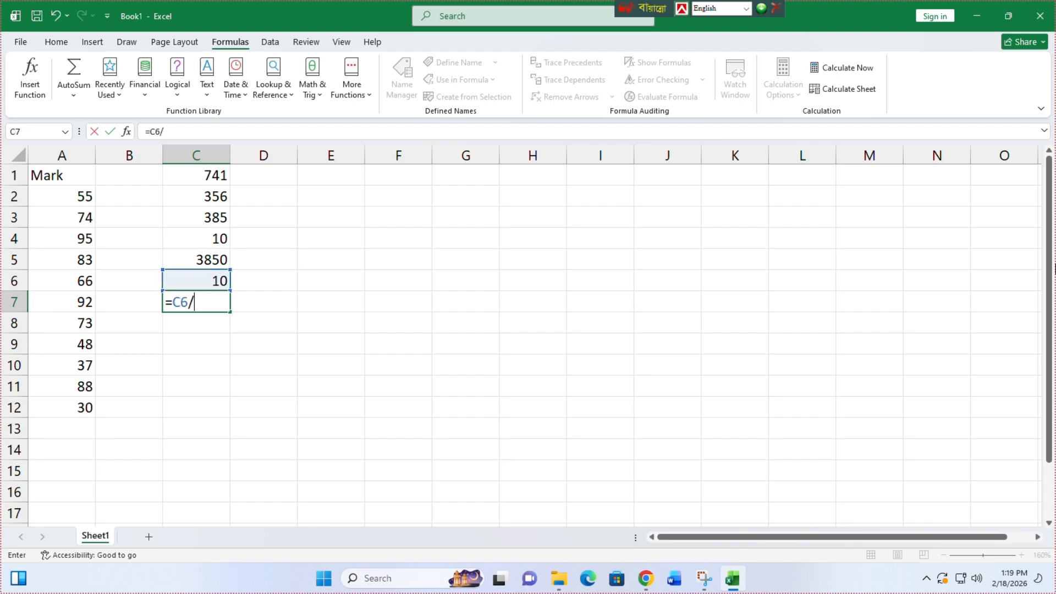
left_click(216, 256)
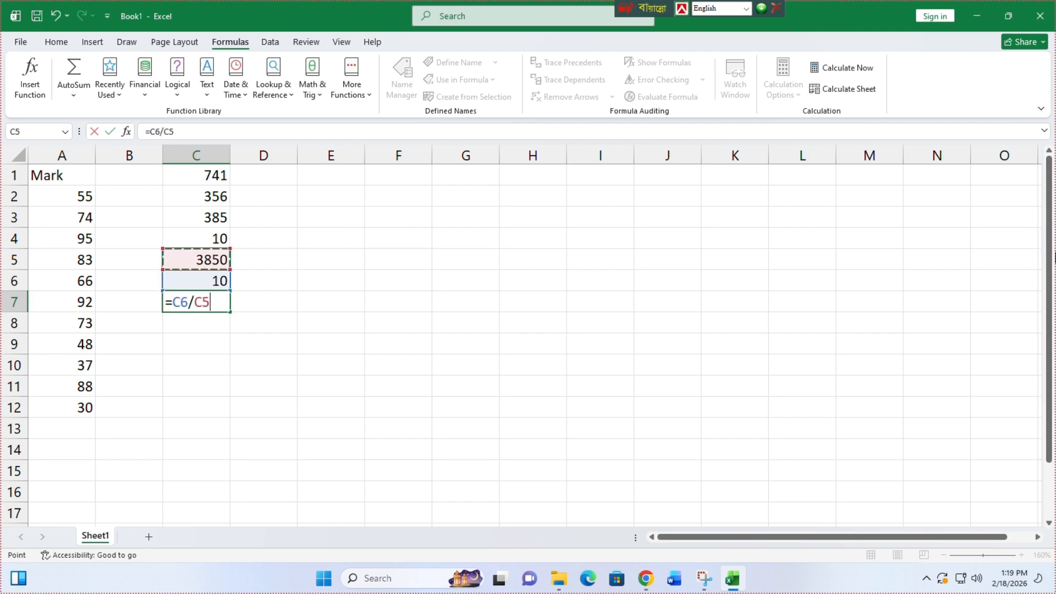
key("Return")
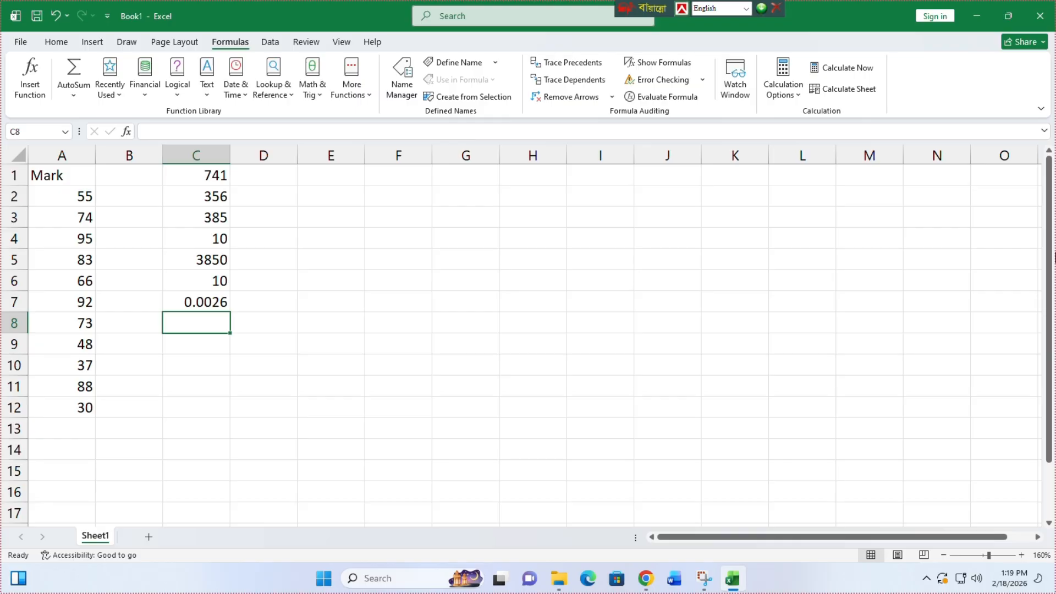
key("ctrl+z")
Step: Divide the product by the number below it in cell C7 with the formula =C5/C6
type("=")
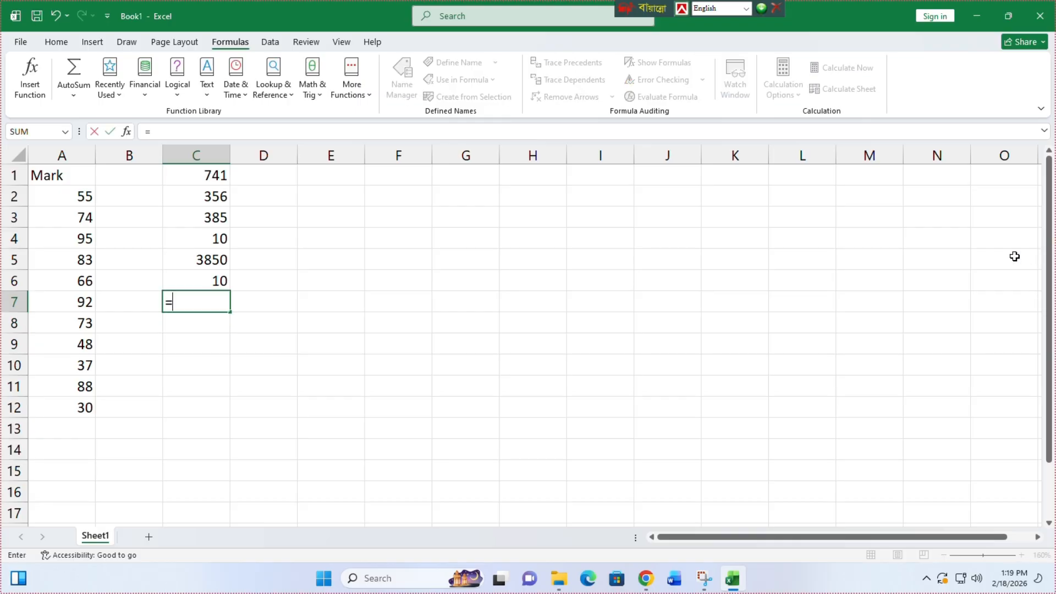
left_click(216, 259)
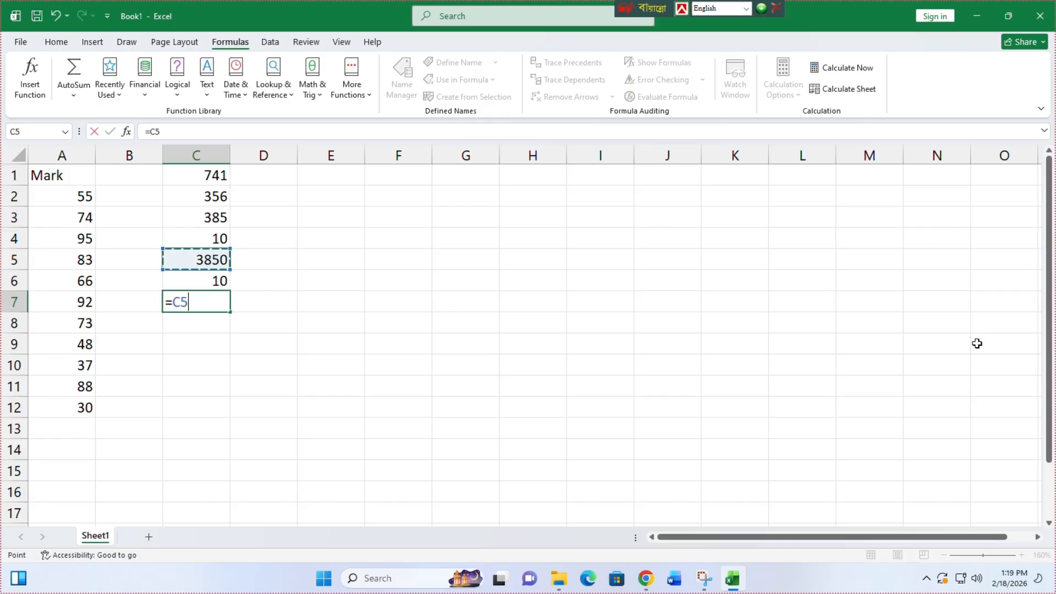
type("/")
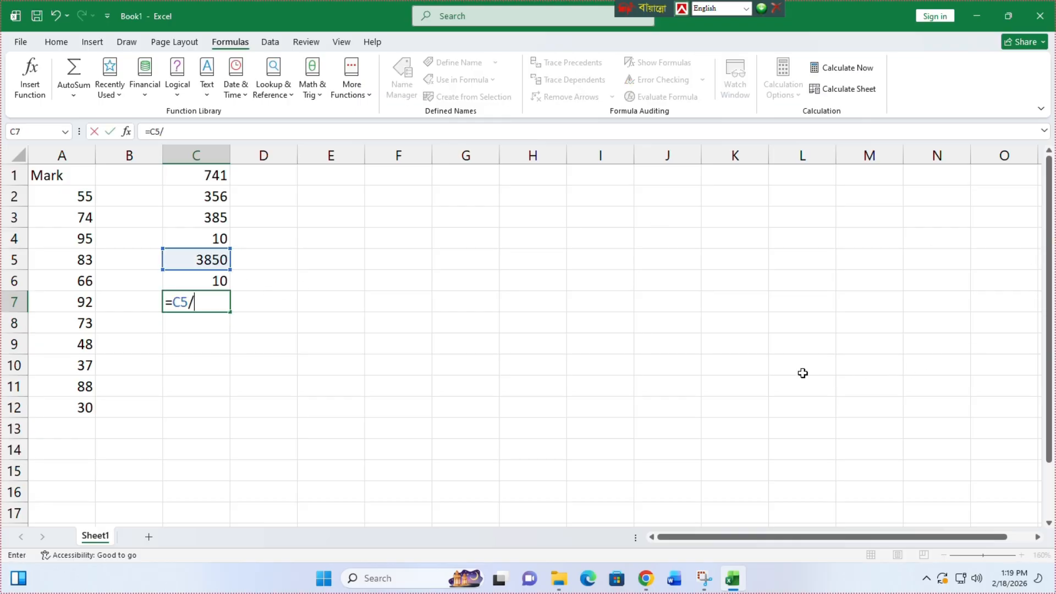
left_click(219, 280)
key("Return")
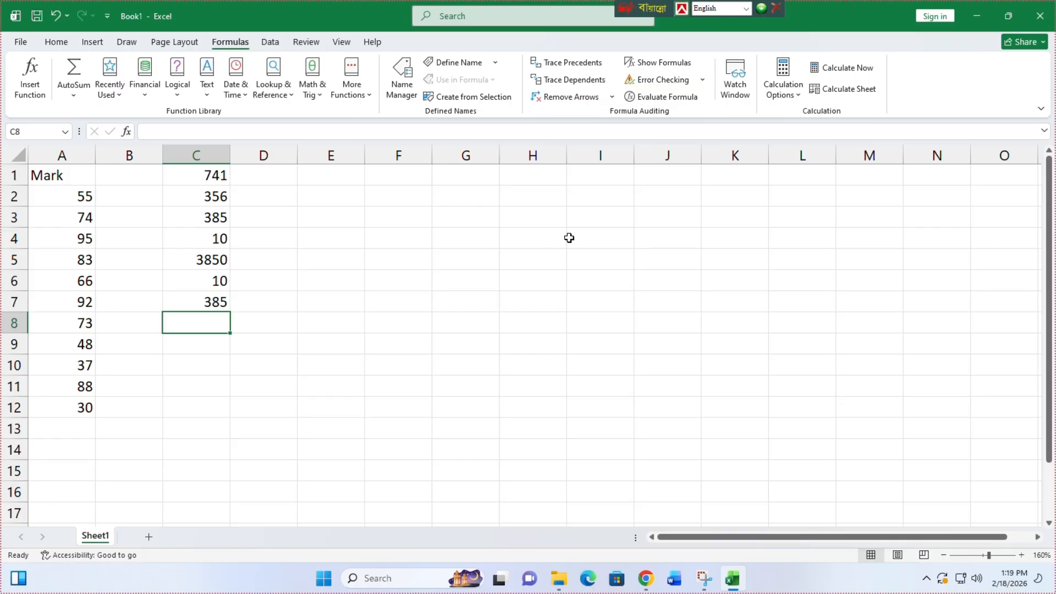
Step: Clear all the practice calculations from cells C1 to C7
left_click_drag(195, 175, 212, 313)
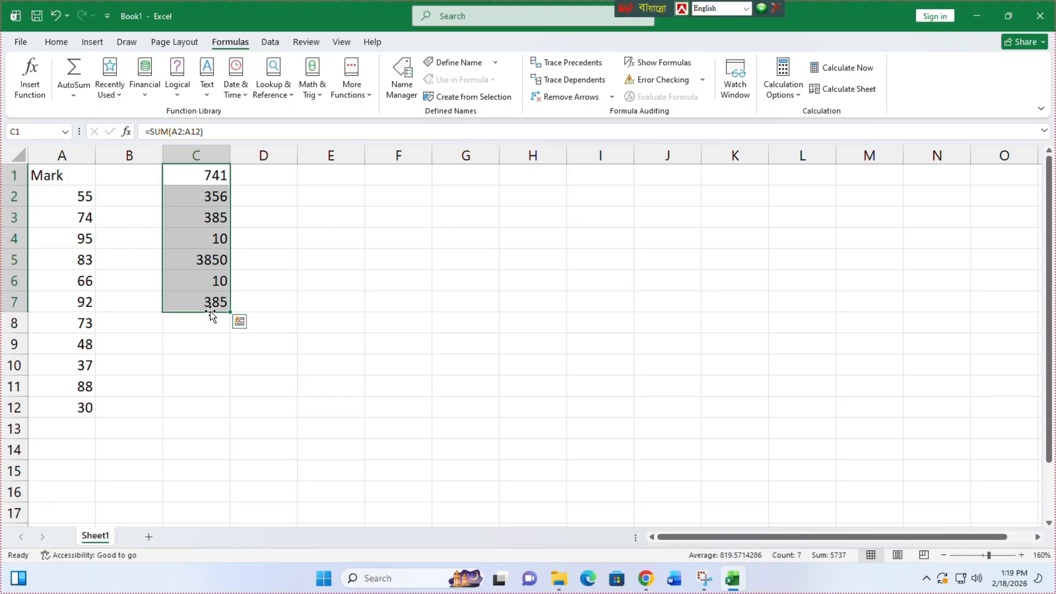
key("Delete")
left_click(371, 313)
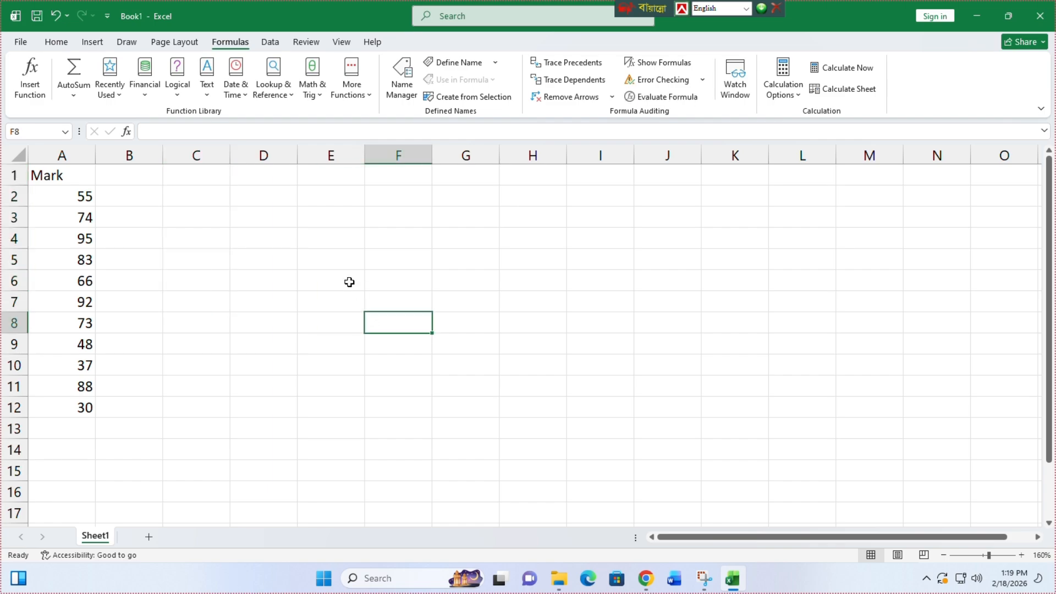
Step: Enter the numbers 50, 35 and 10 in cells C1, D1 and E1
left_click(195, 212)
left_click(195, 182)
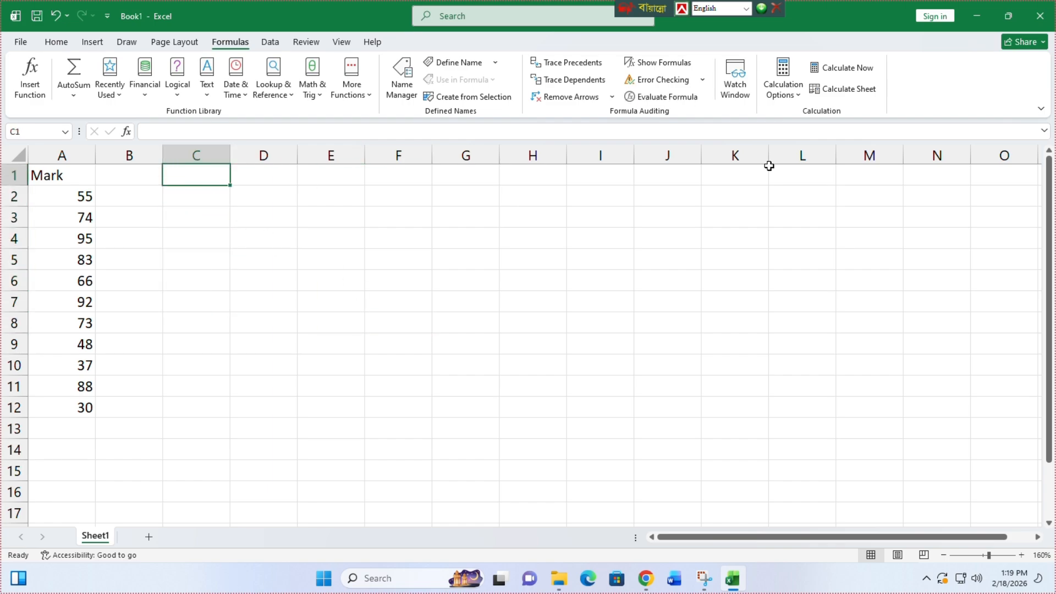
type("502")
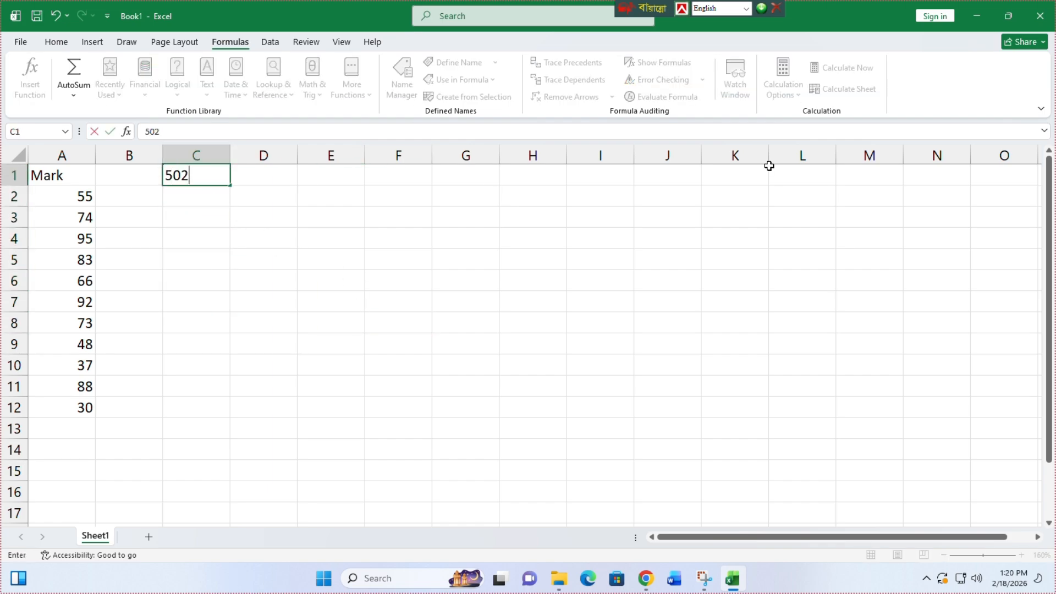
key("BackSpace")
key("Tab")
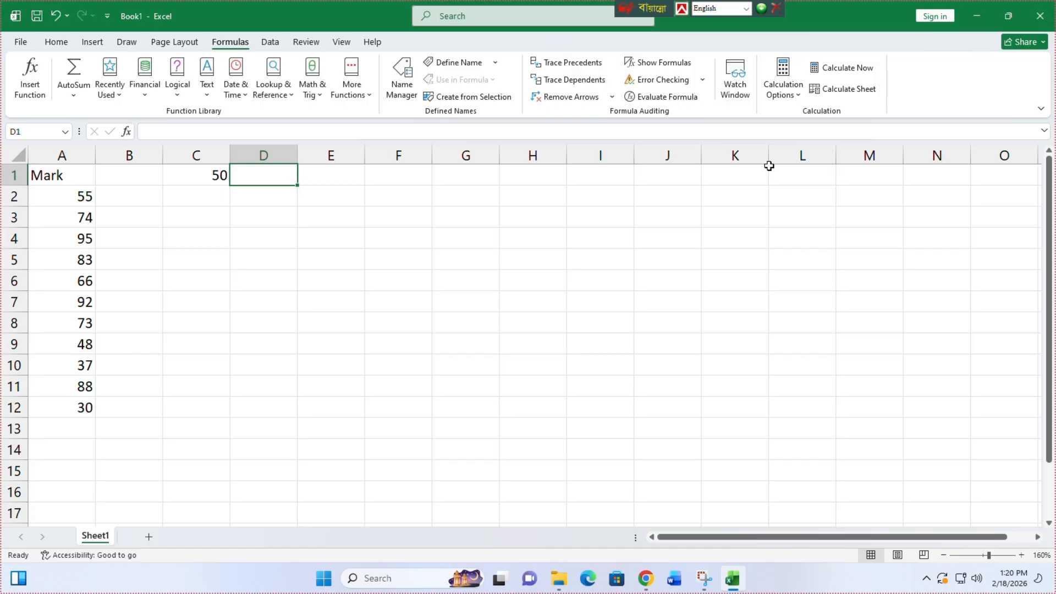
type("35")
key("Tab")
type("10")
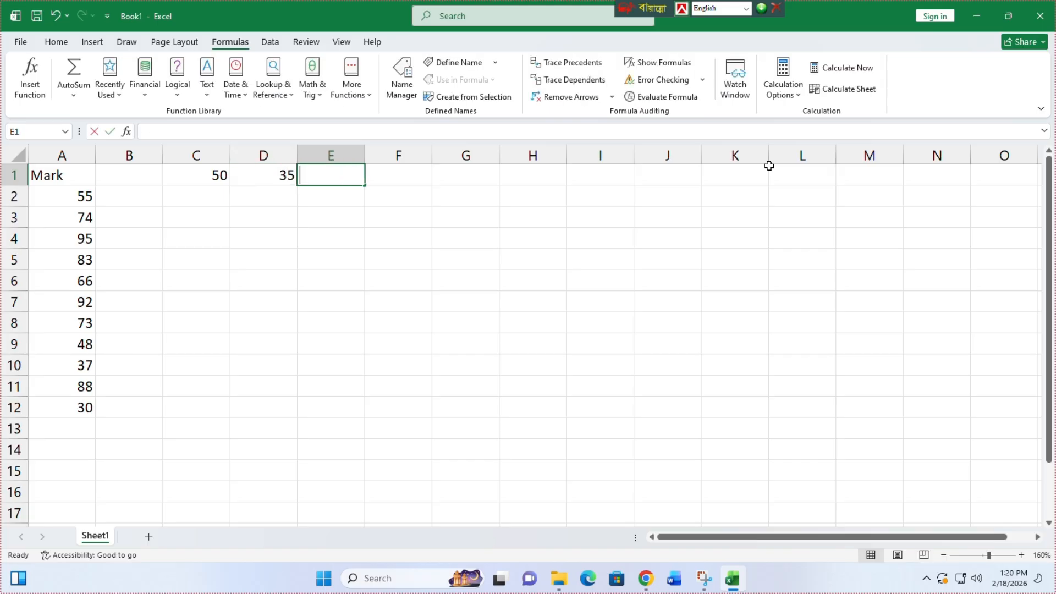
left_click(375, 243)
Step: Add the first two numbers and subtract the third in cell F1 with the formula =(C1+D1)-E1
left_click(397, 178)
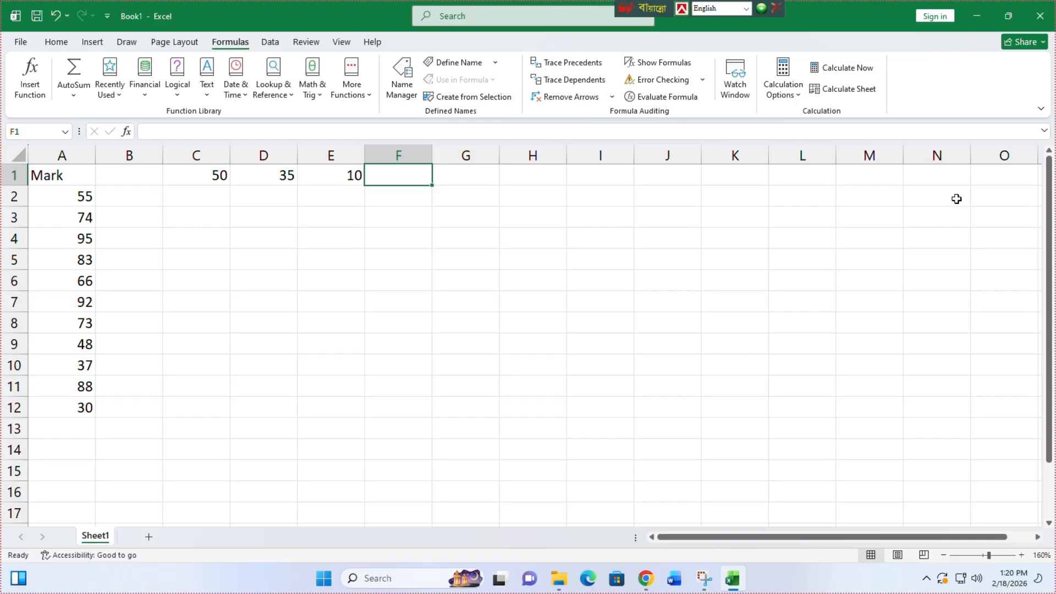
type("=")
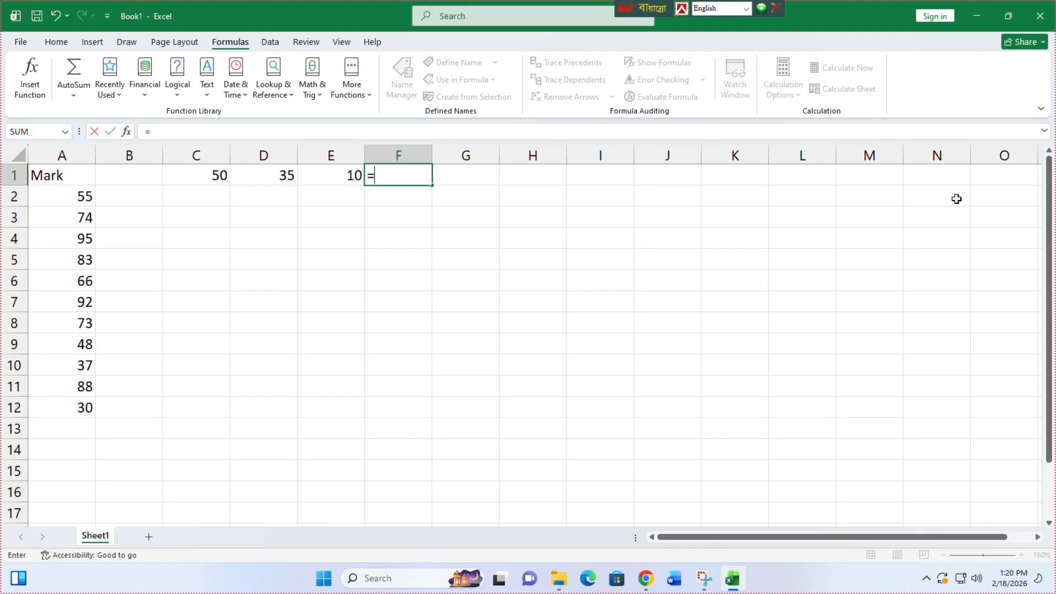
type("(")
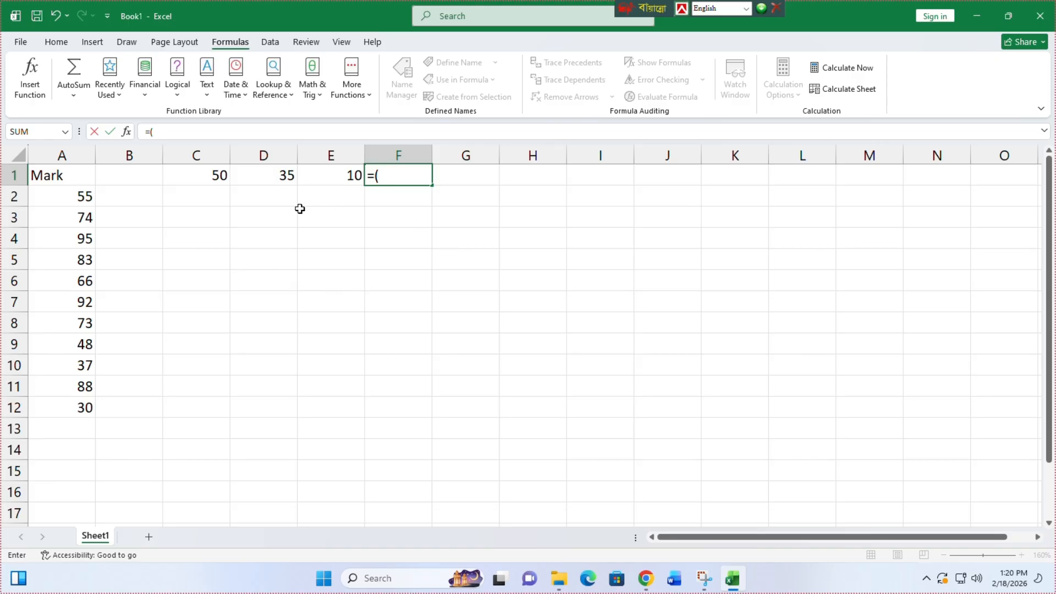
left_click(208, 177)
type("+")
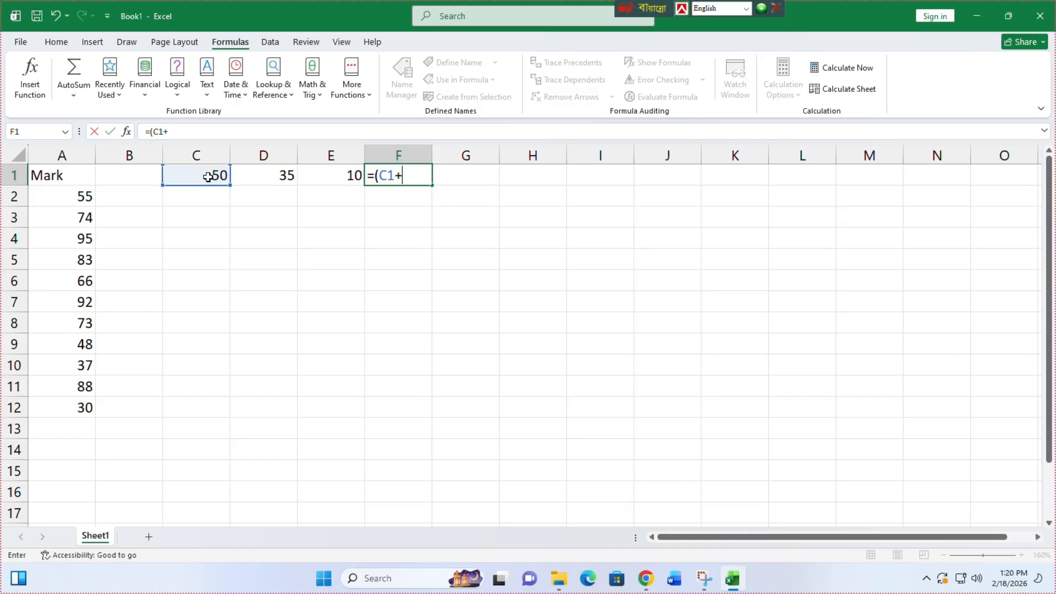
left_click(282, 181)
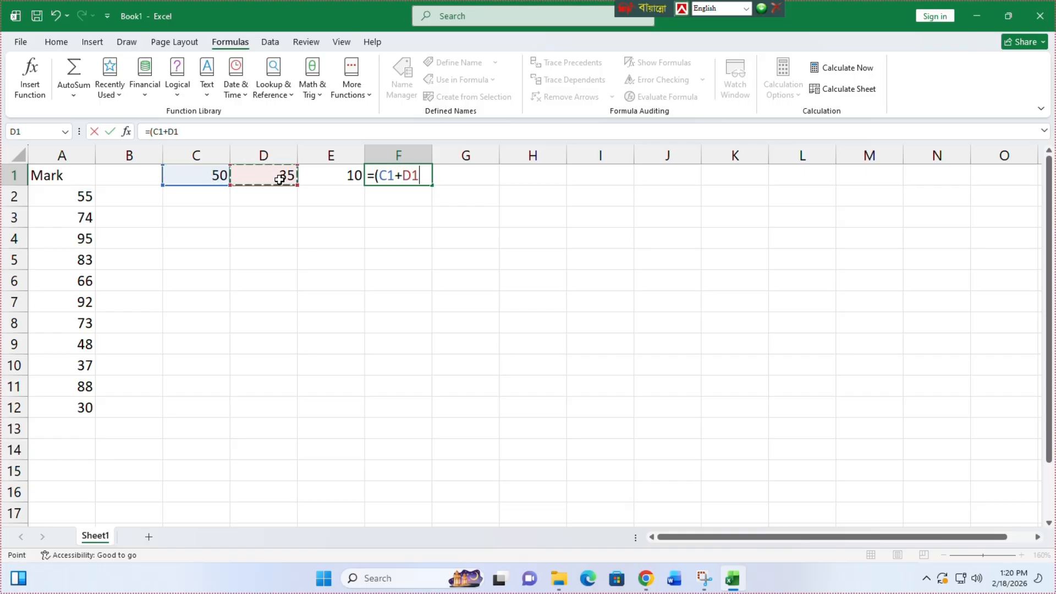
type(")-")
left_click(308, 182)
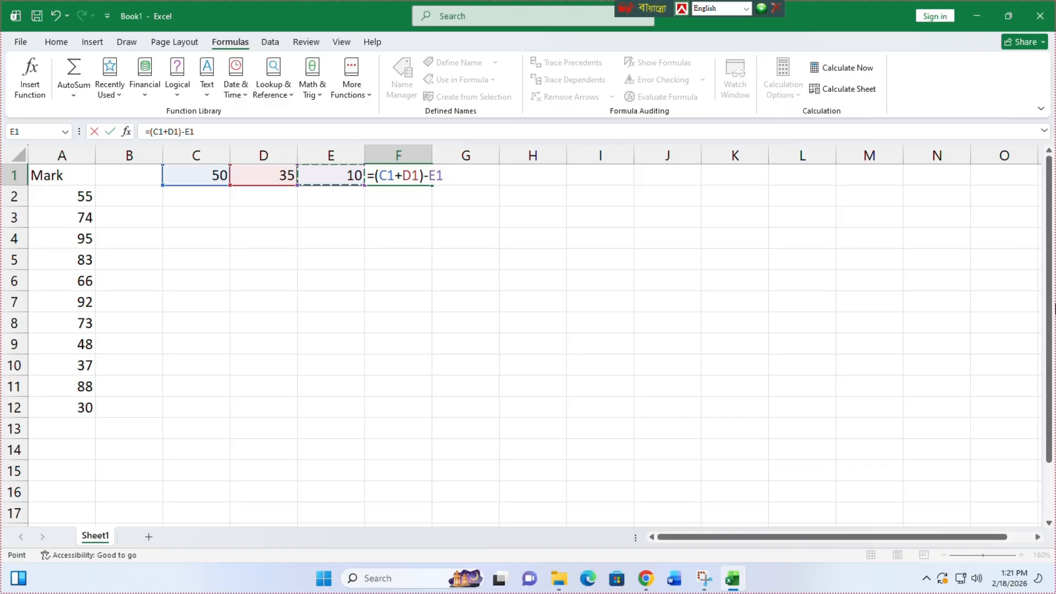
key("Return")
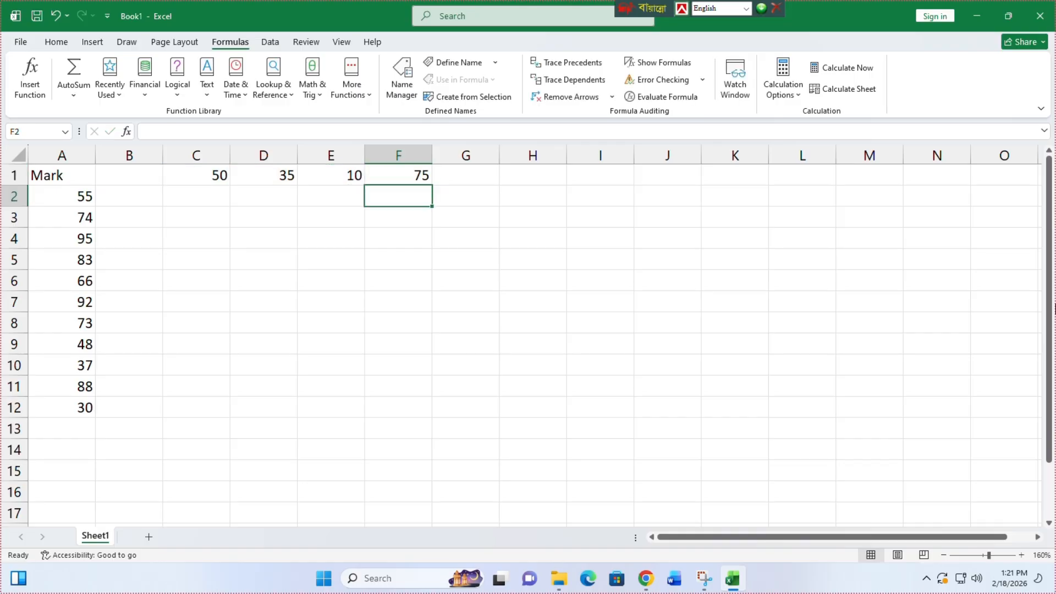
Step: Replace the formula in cell F1 with =(C1*D1)/E1 to multiply the first two numbers and divide by the third
left_click(420, 179)
key("Delete")
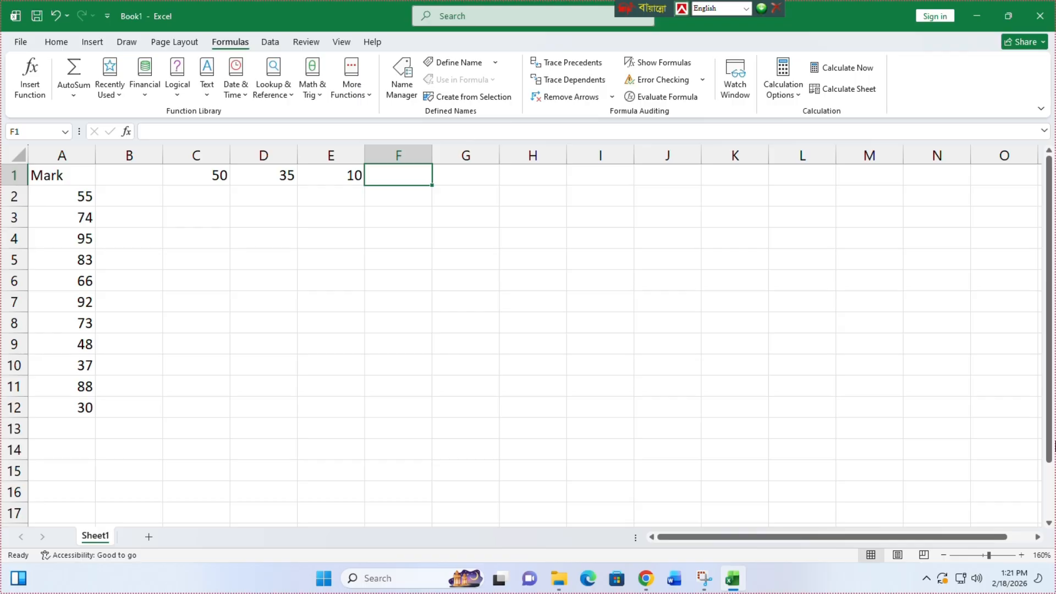
type("=")
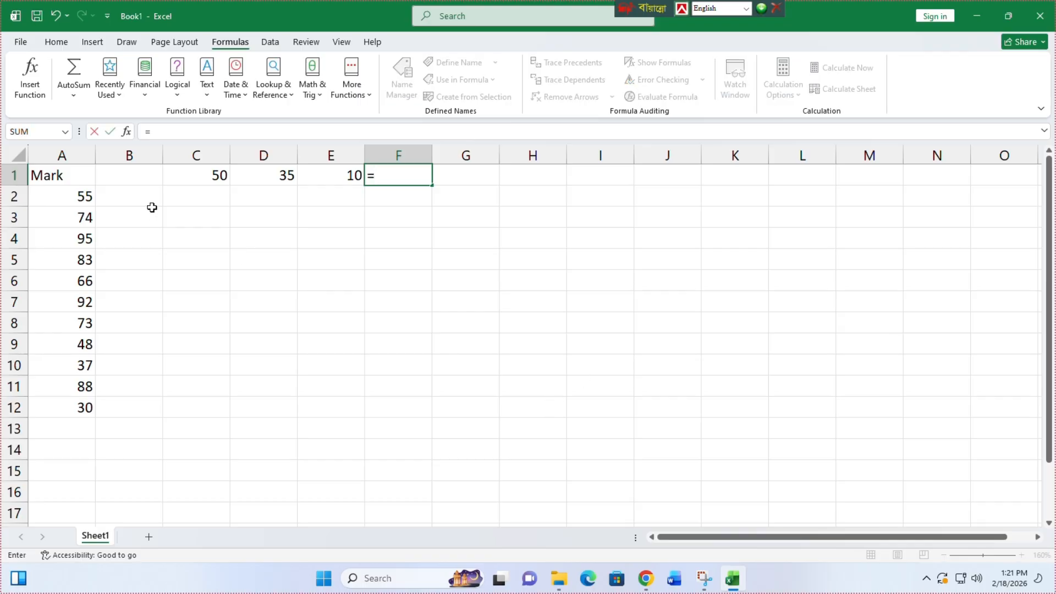
type("(")
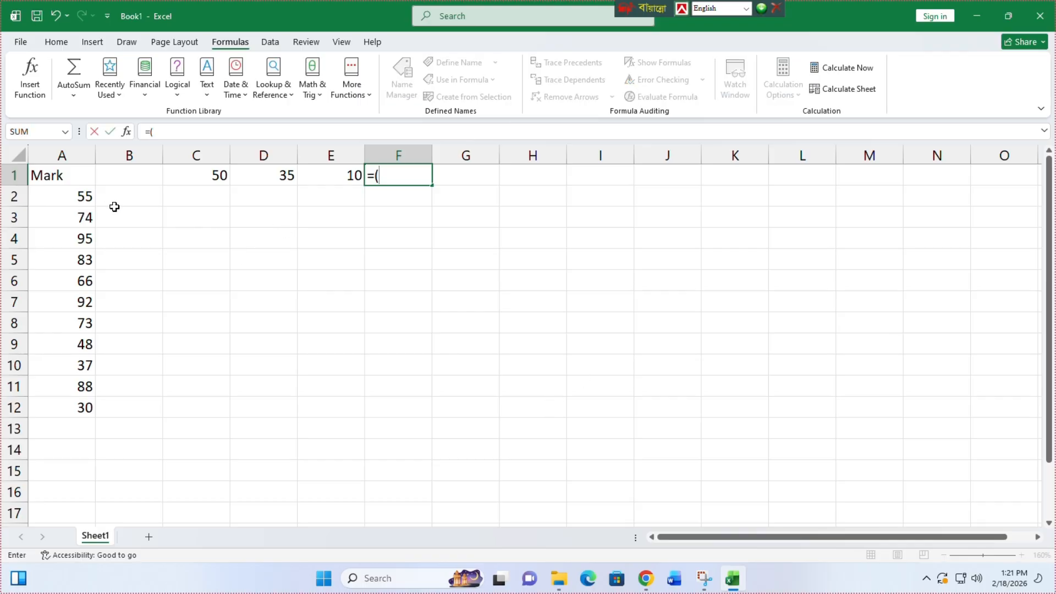
left_click(208, 175)
type("*")
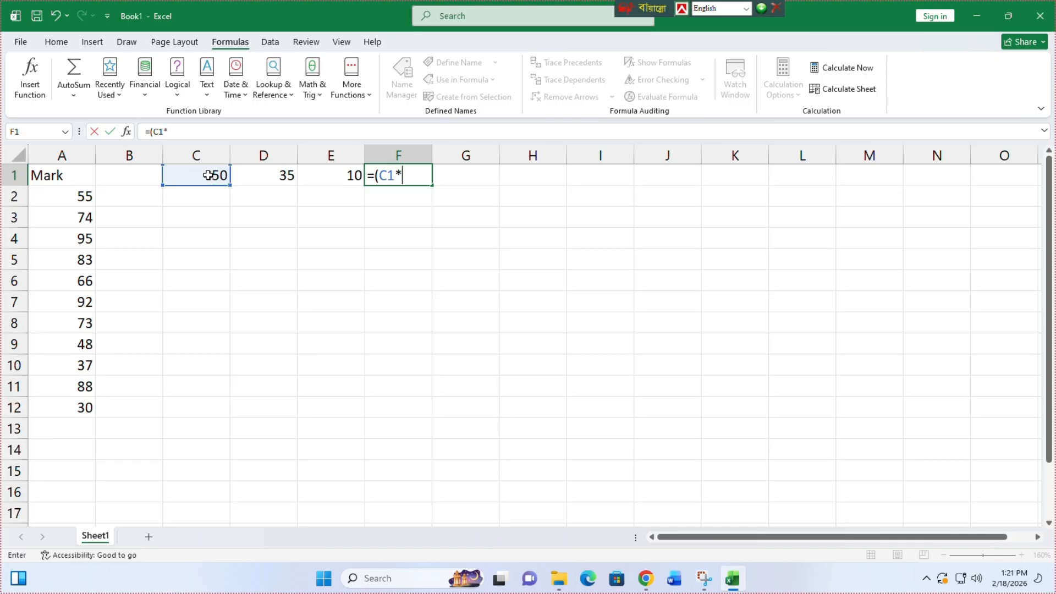
left_click(273, 176)
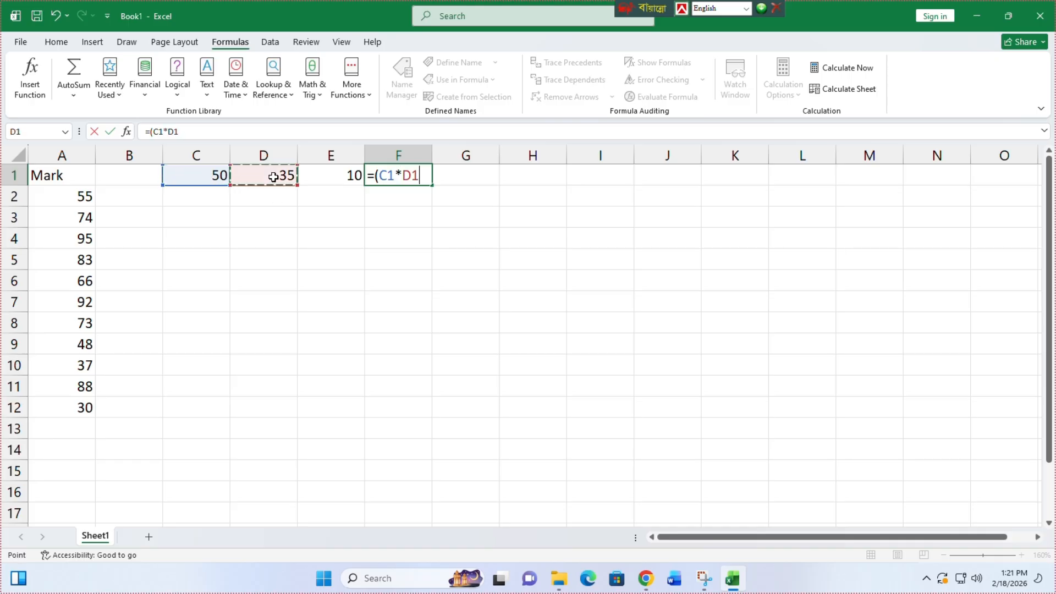
type(")/")
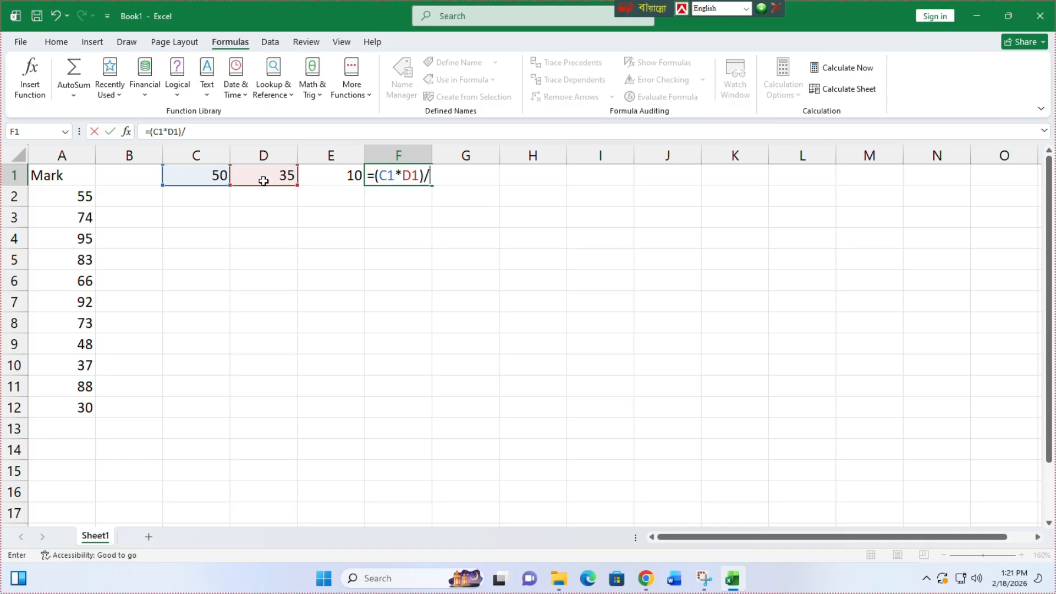
left_click(332, 177)
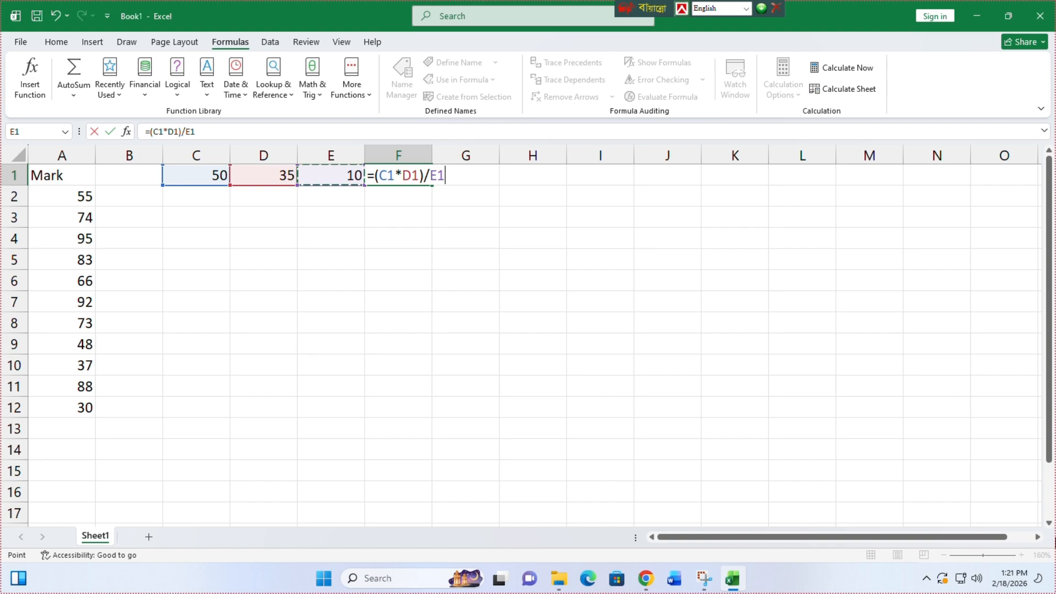
key("Return")
type("\\")
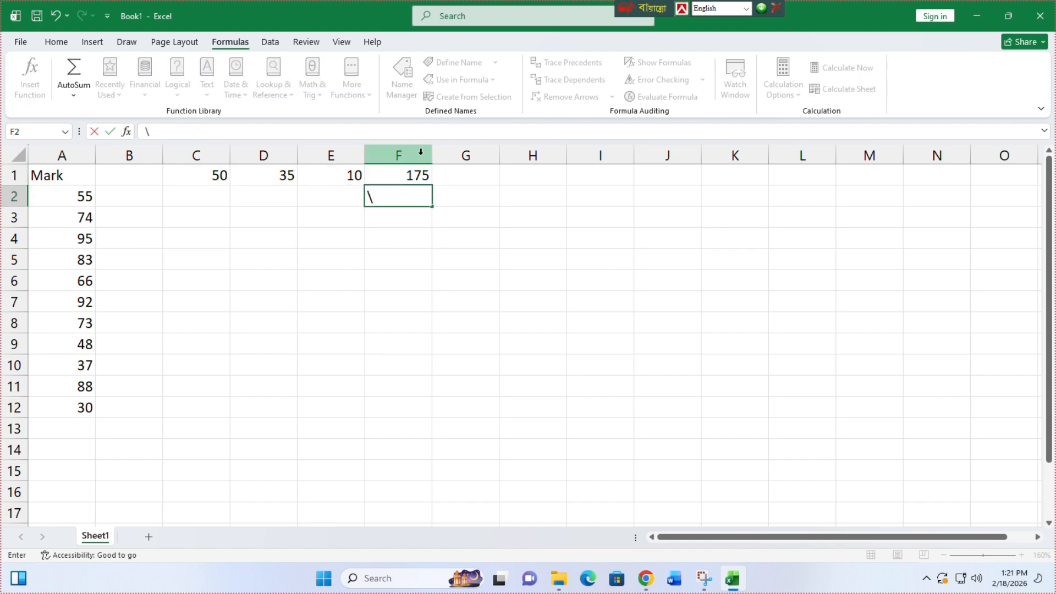